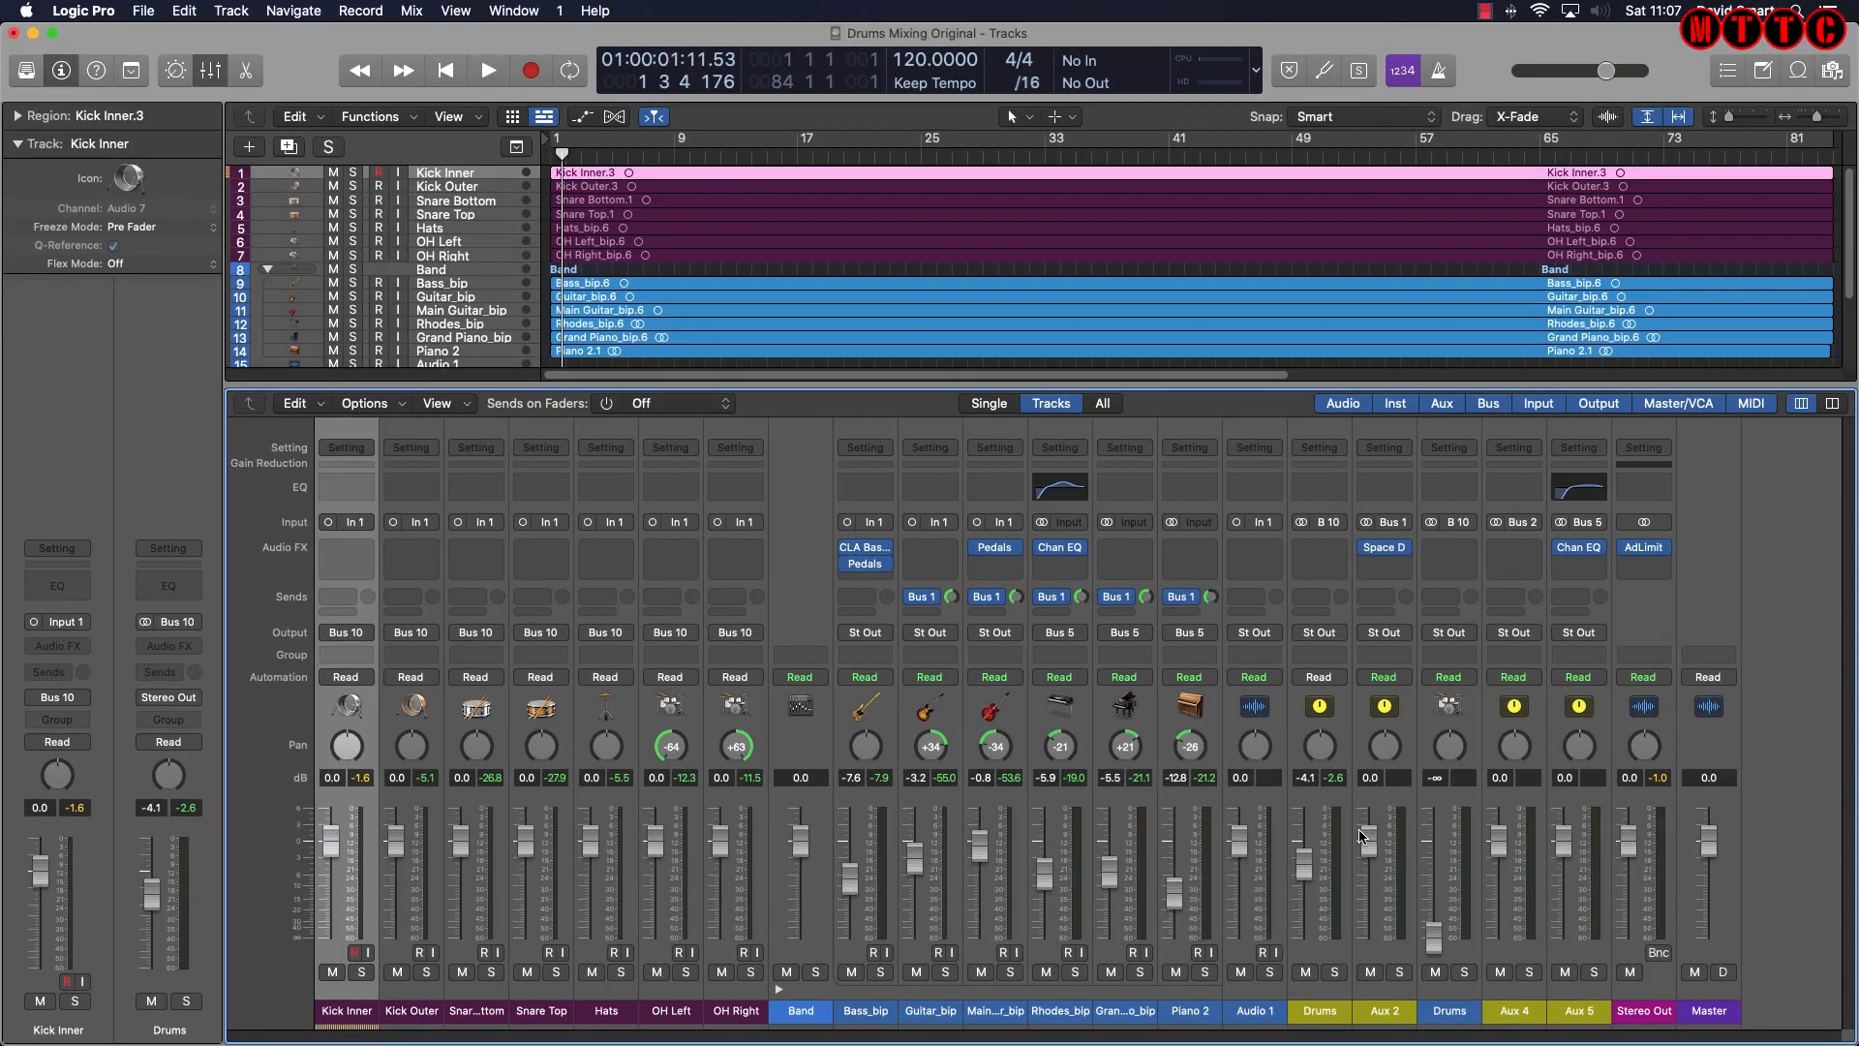
# Play the full mix with drums and band for several bars, and stop playback.
pyautogui.press('space')
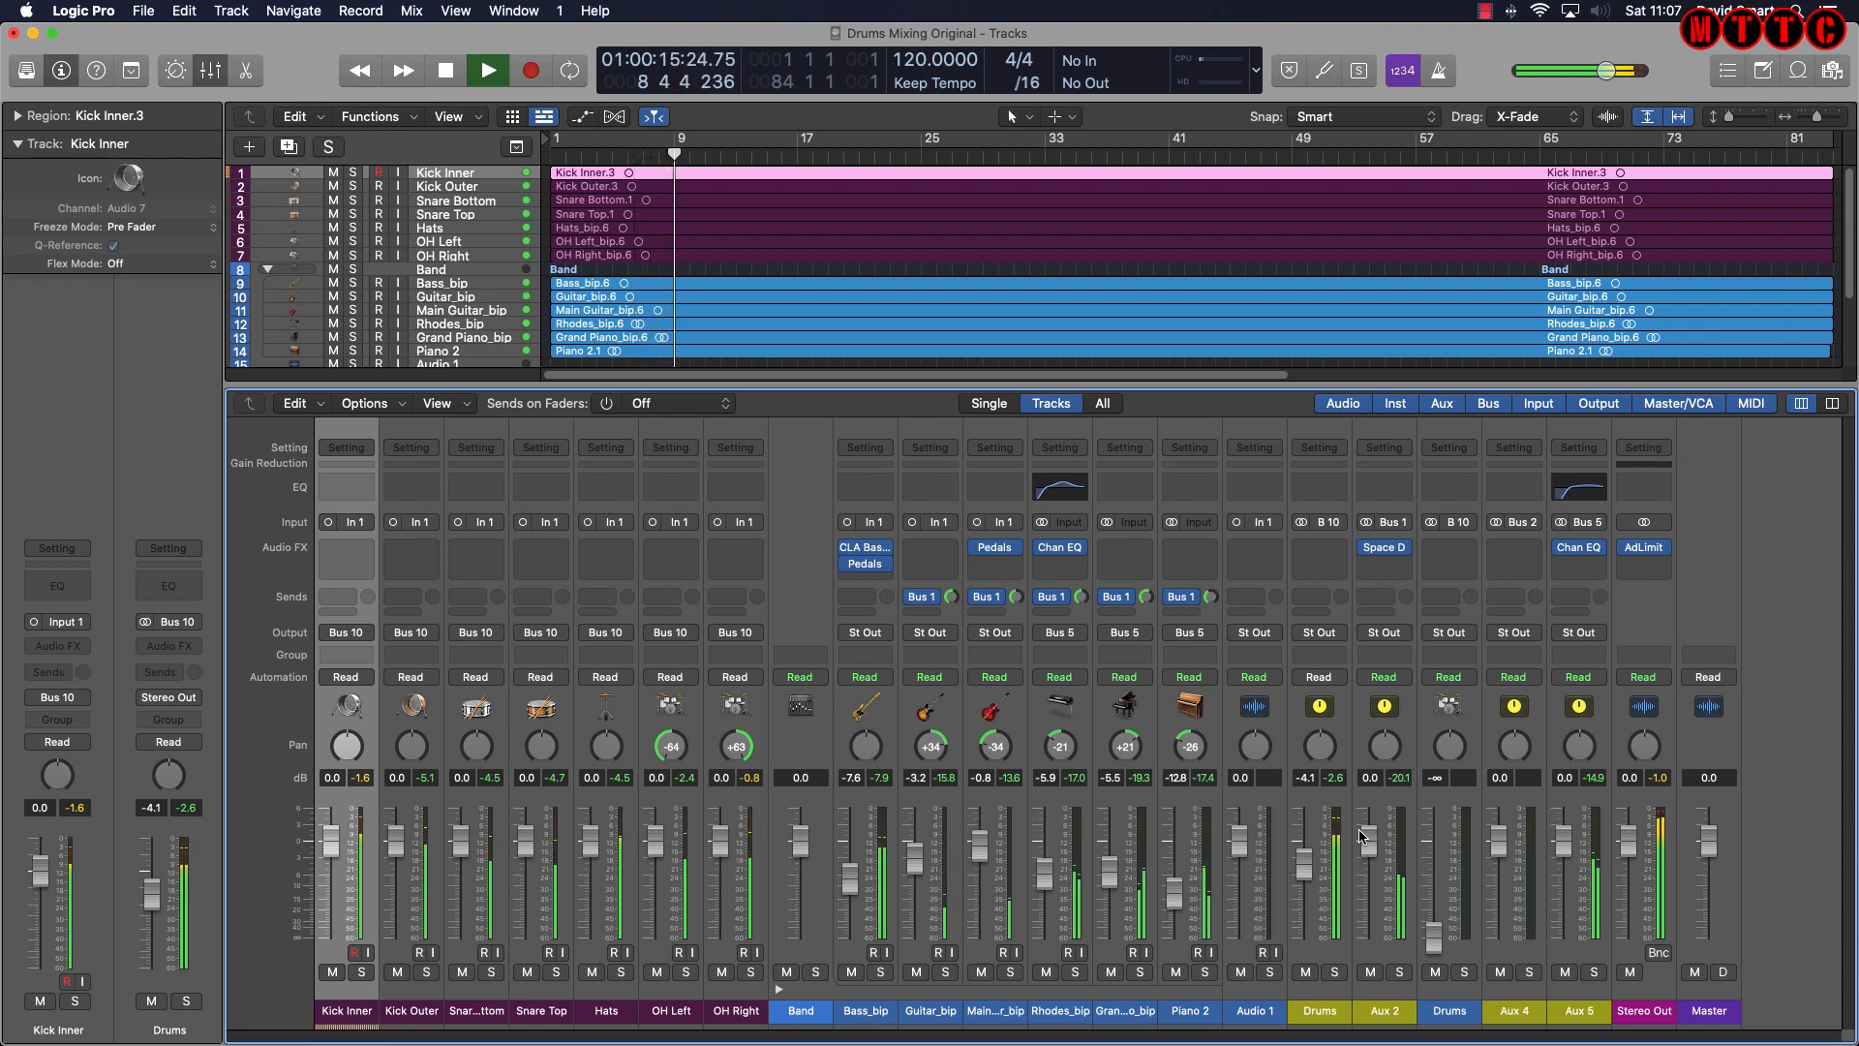
pyautogui.press('space')
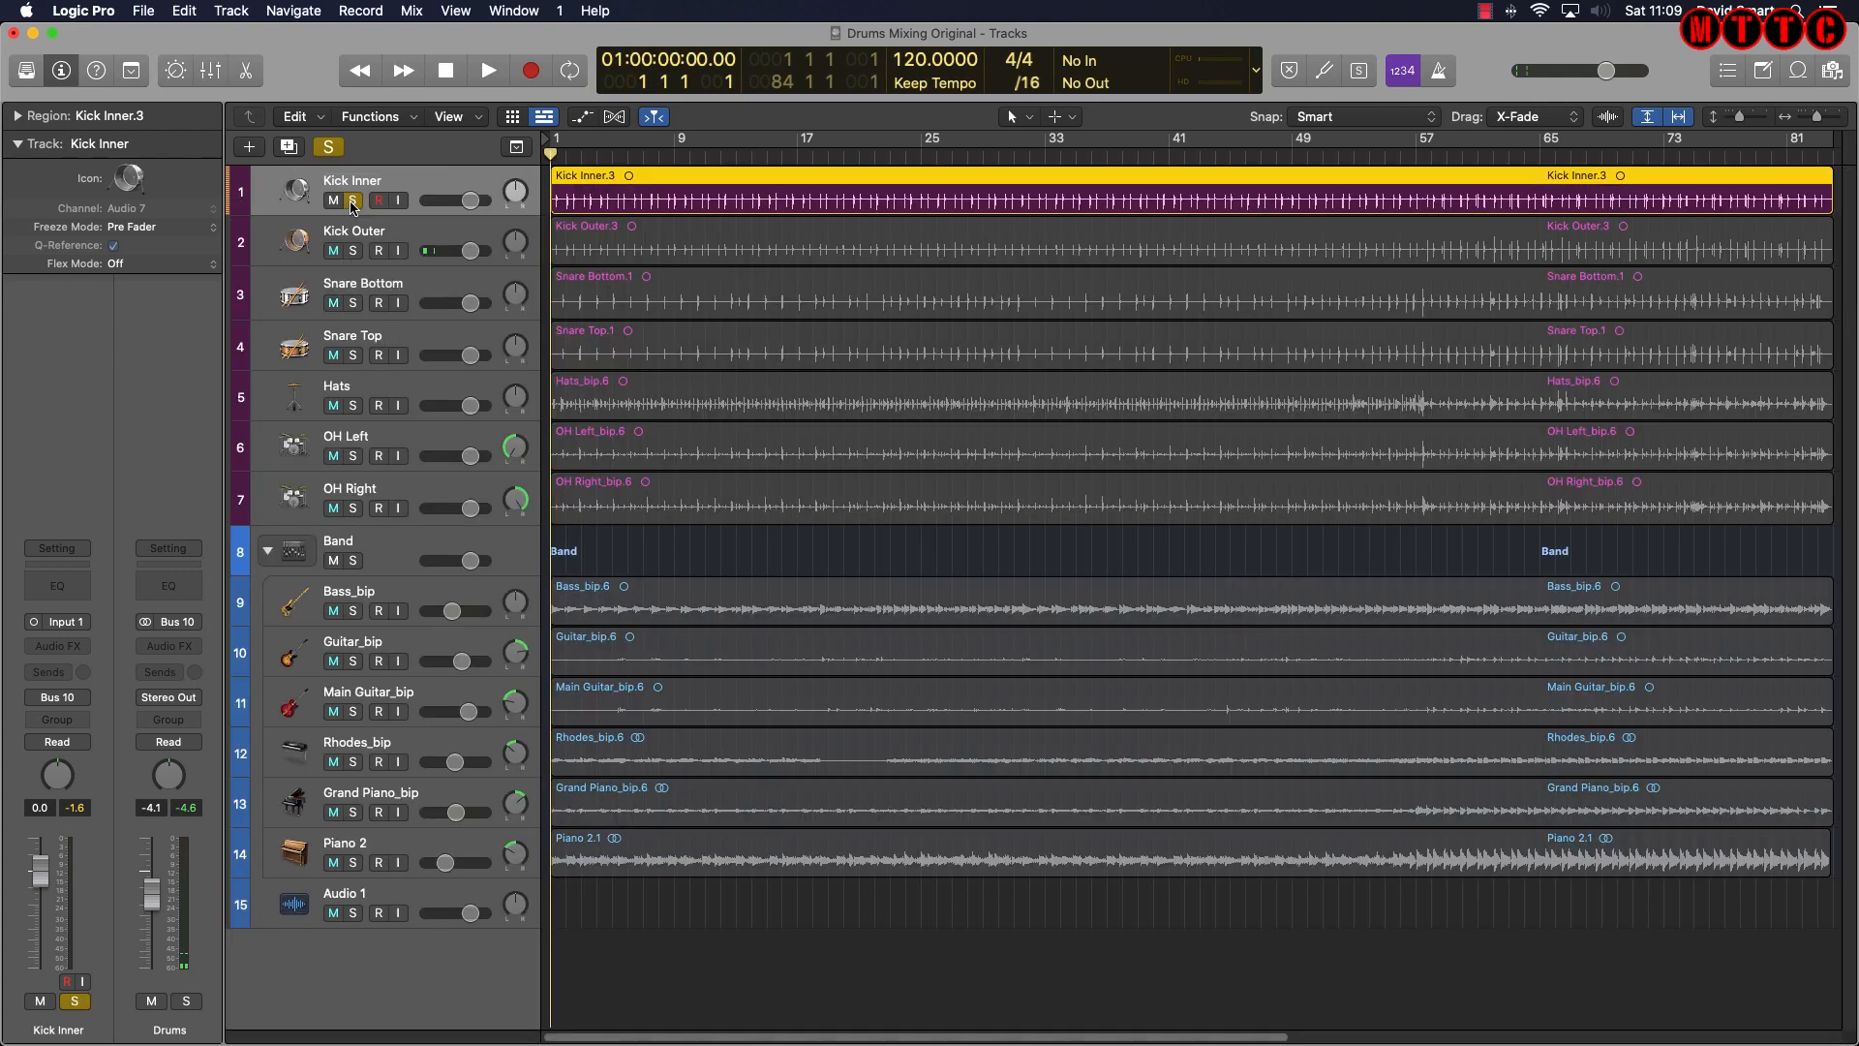
# Play the song with Kick Inner soloed, and move the solo to Kick Outer.
pyautogui.press('space')
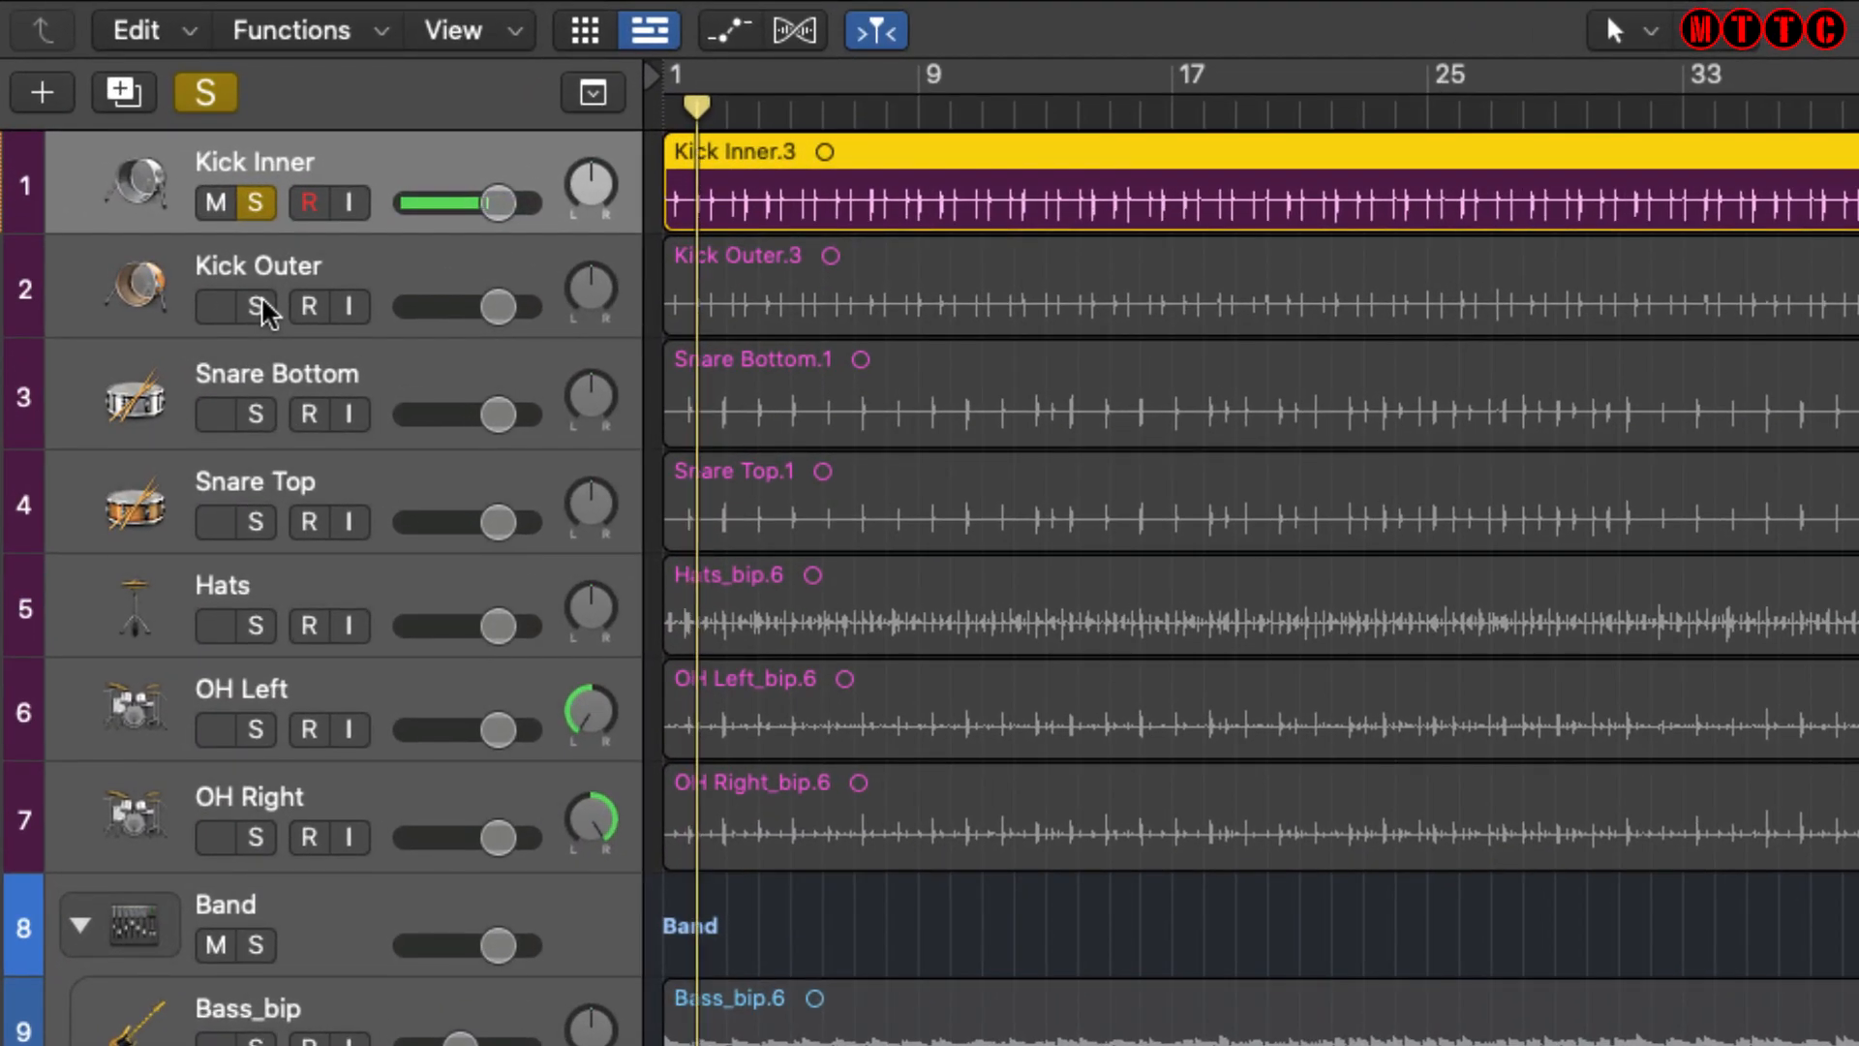
pyautogui.click(255, 306)
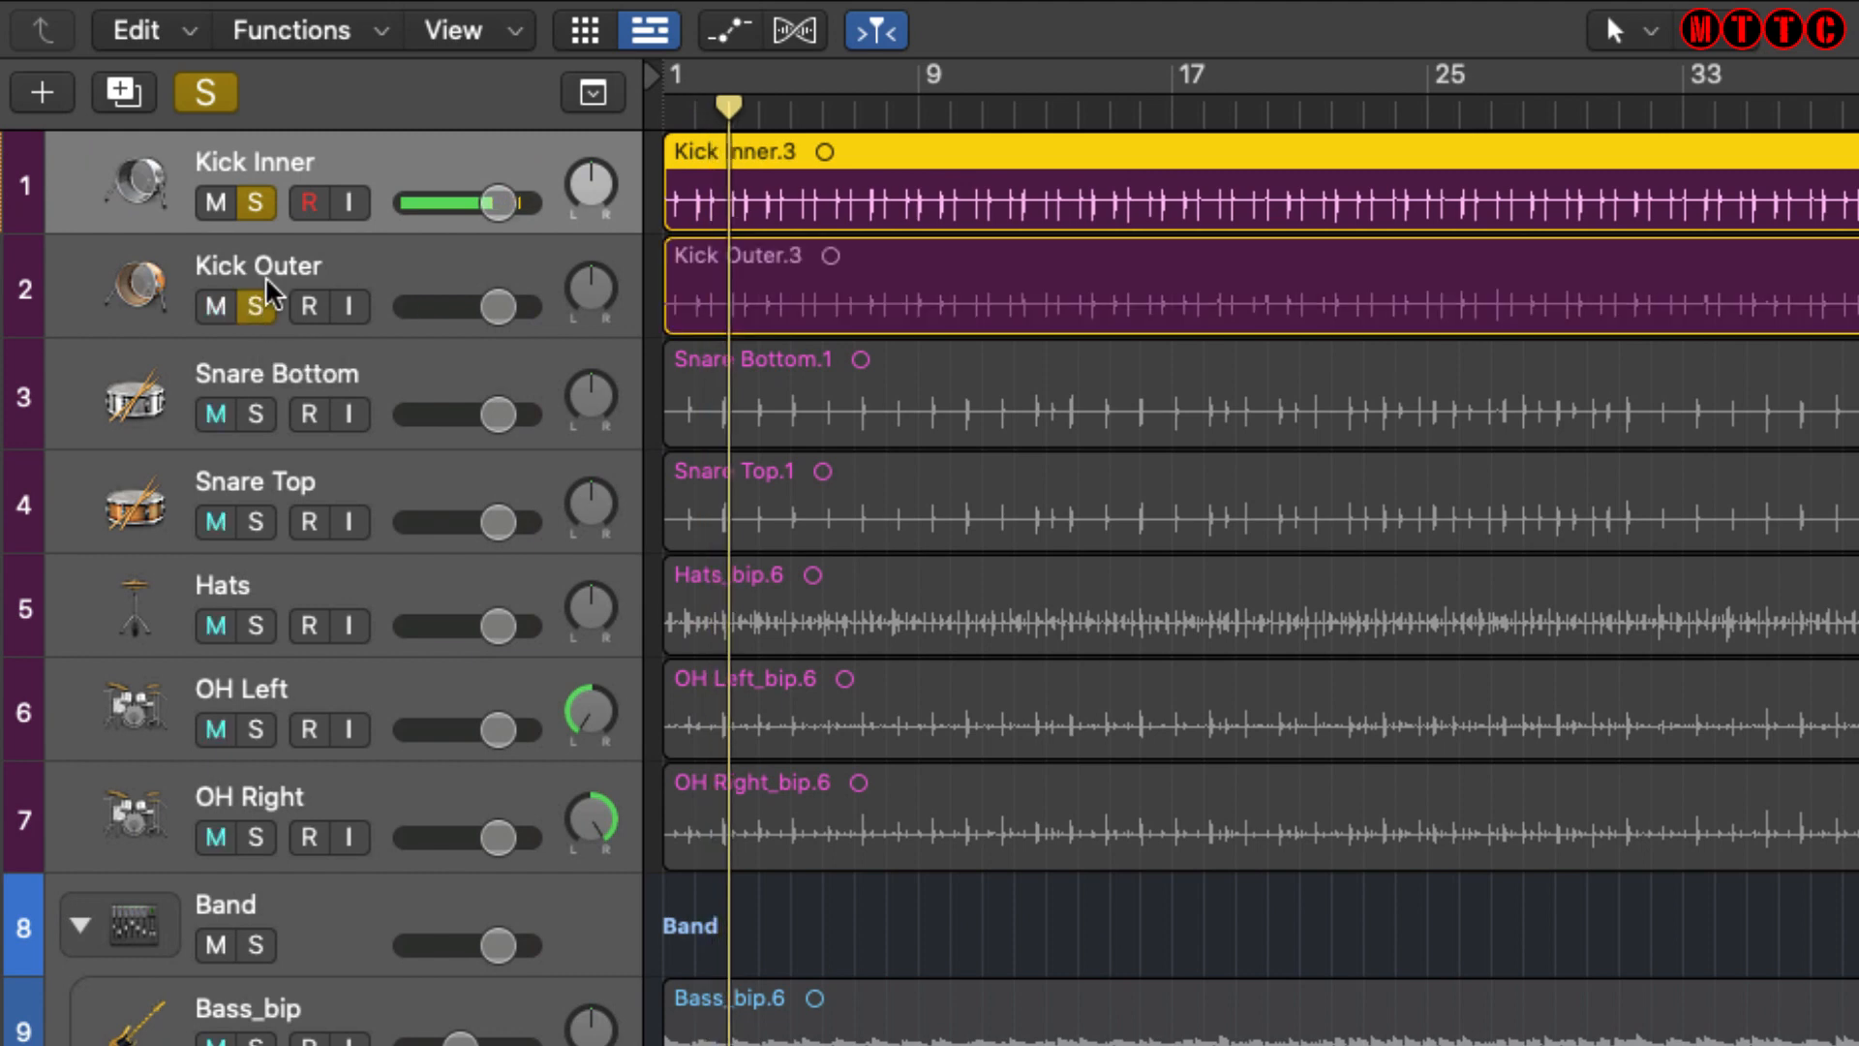
pyautogui.click(255, 203)
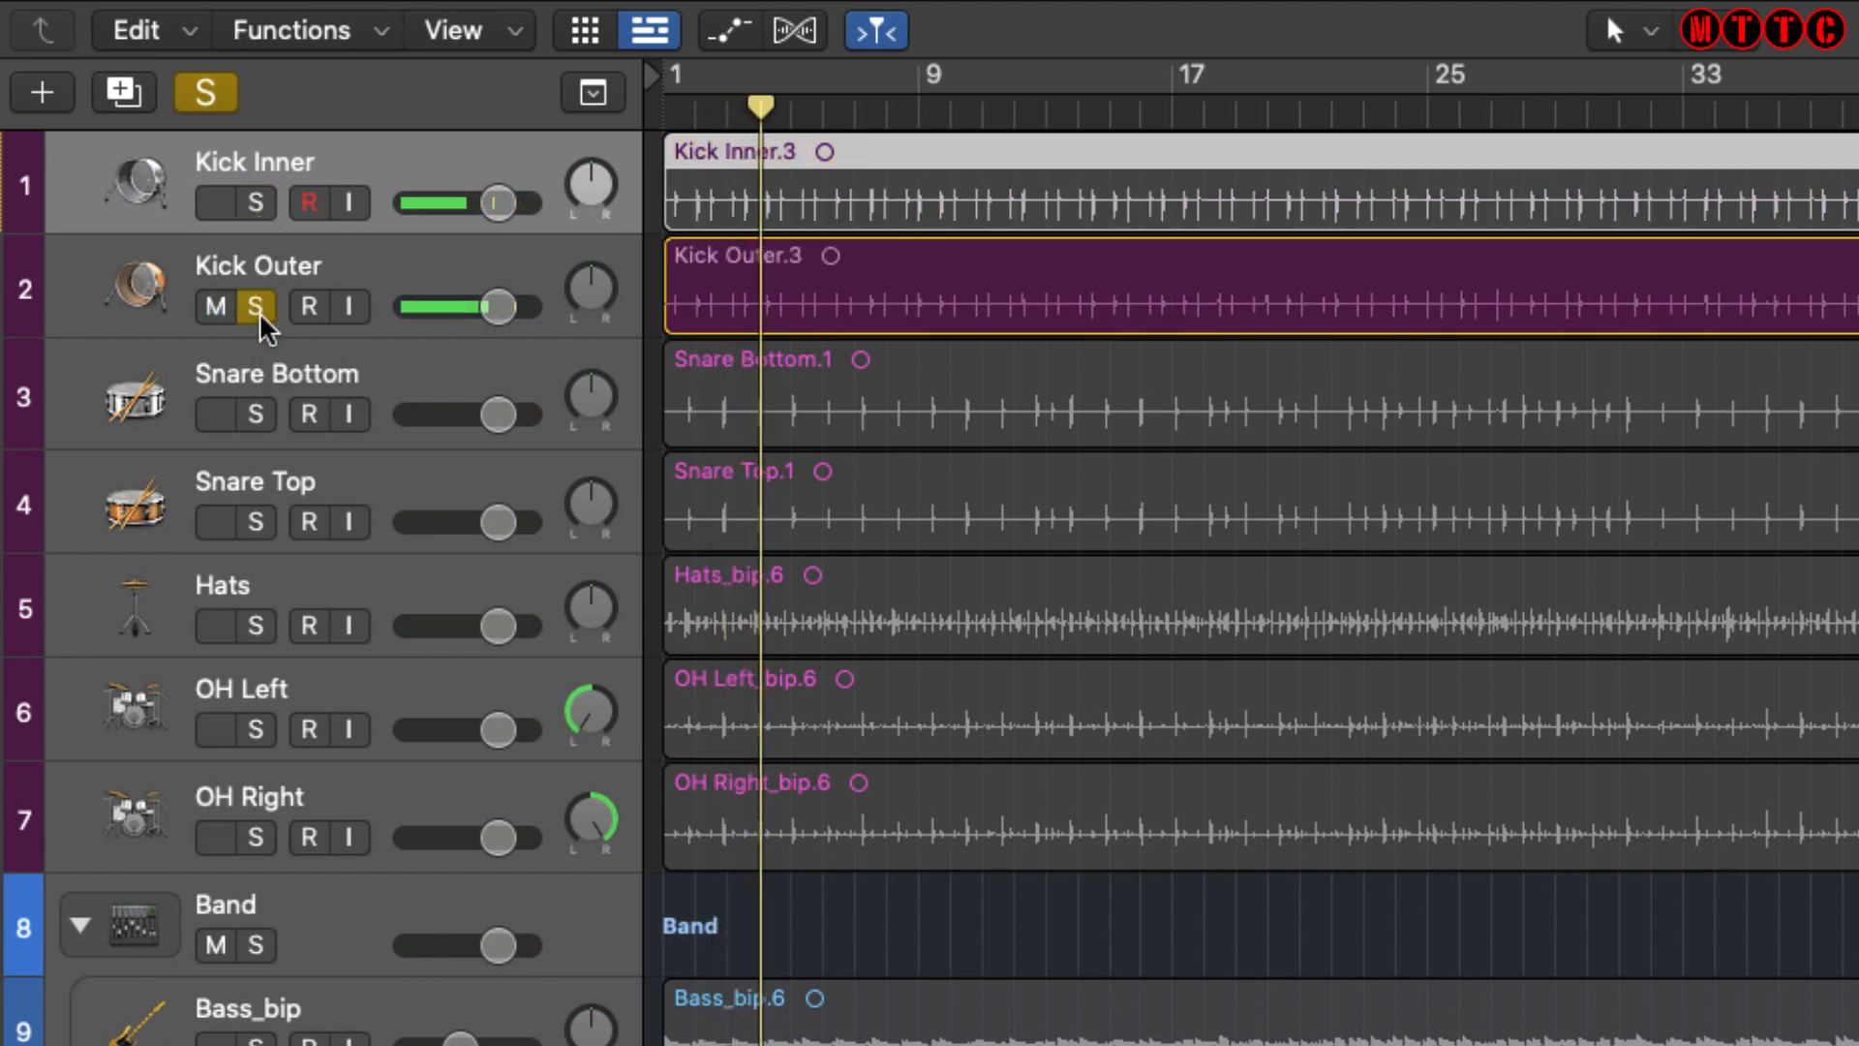
# Audition the two snare mics during playback by soloing only Snare Bottom, followed by only Snare Top.
pyautogui.click(256, 413)
pyautogui.click(257, 306)
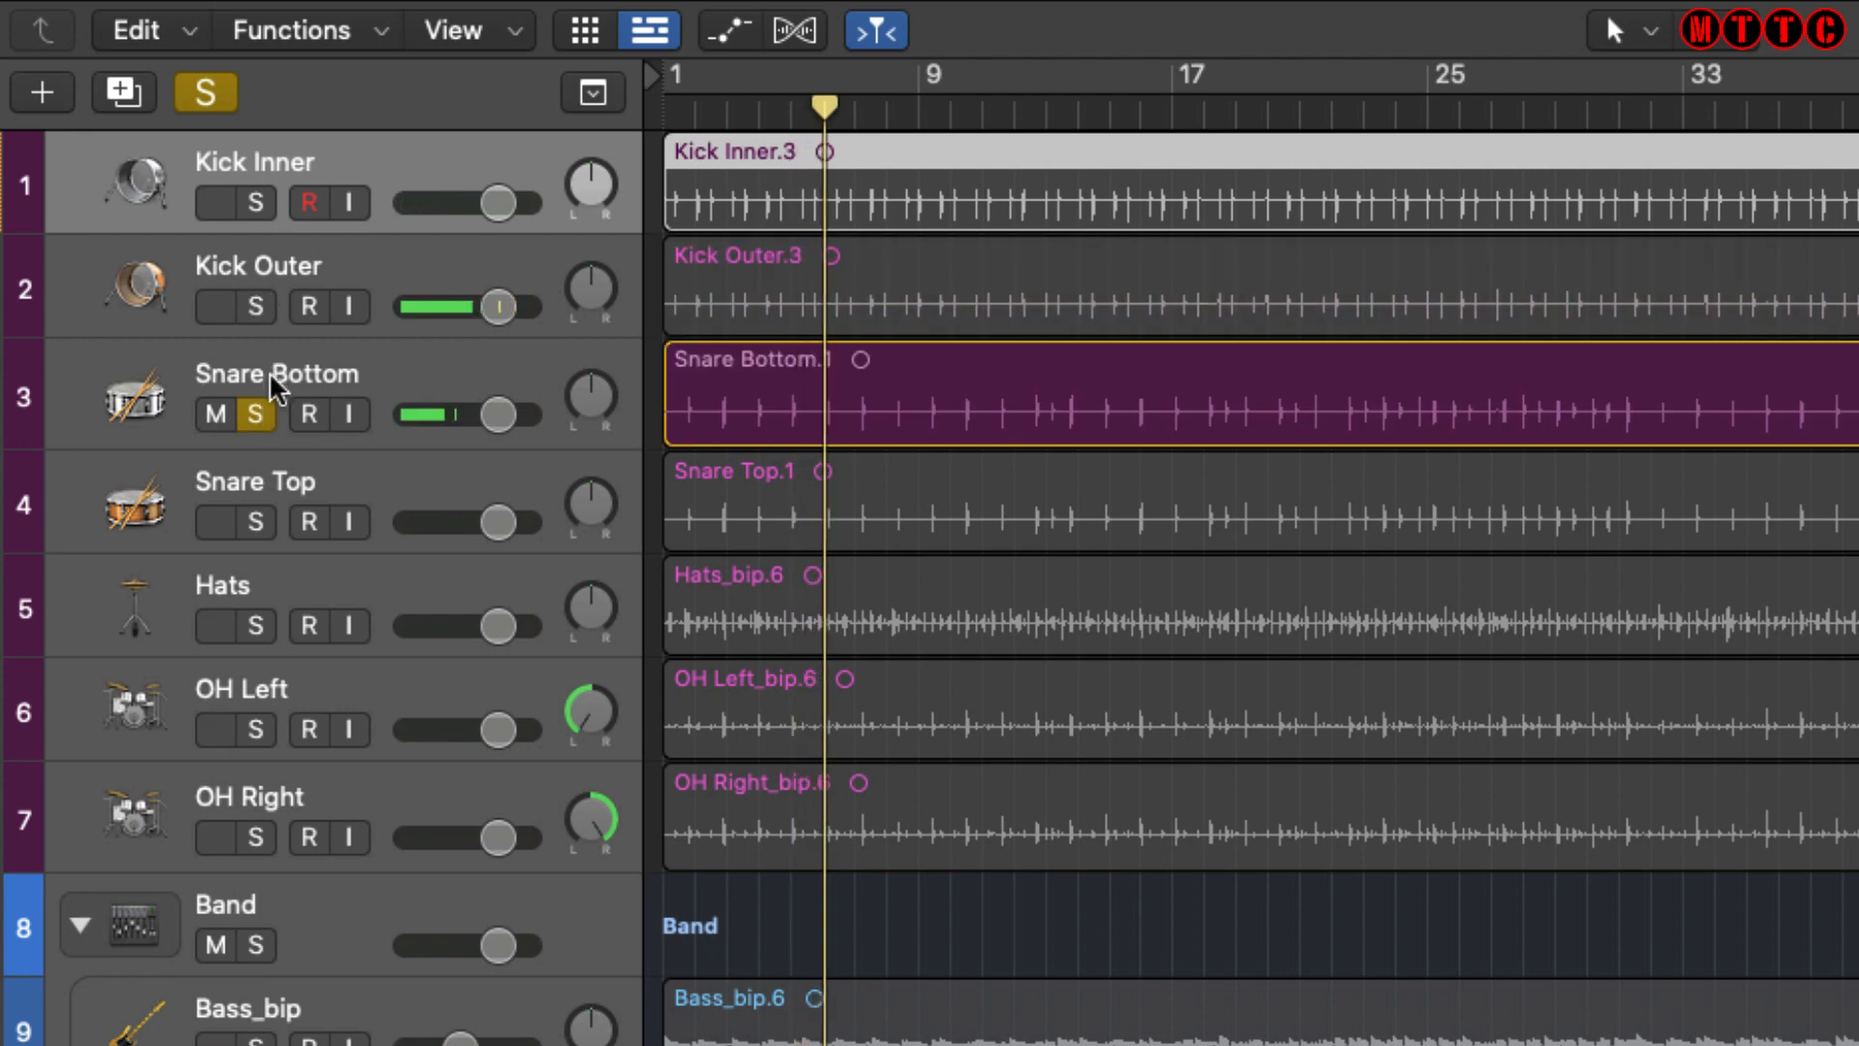
pyautogui.click(257, 518)
pyautogui.click(255, 415)
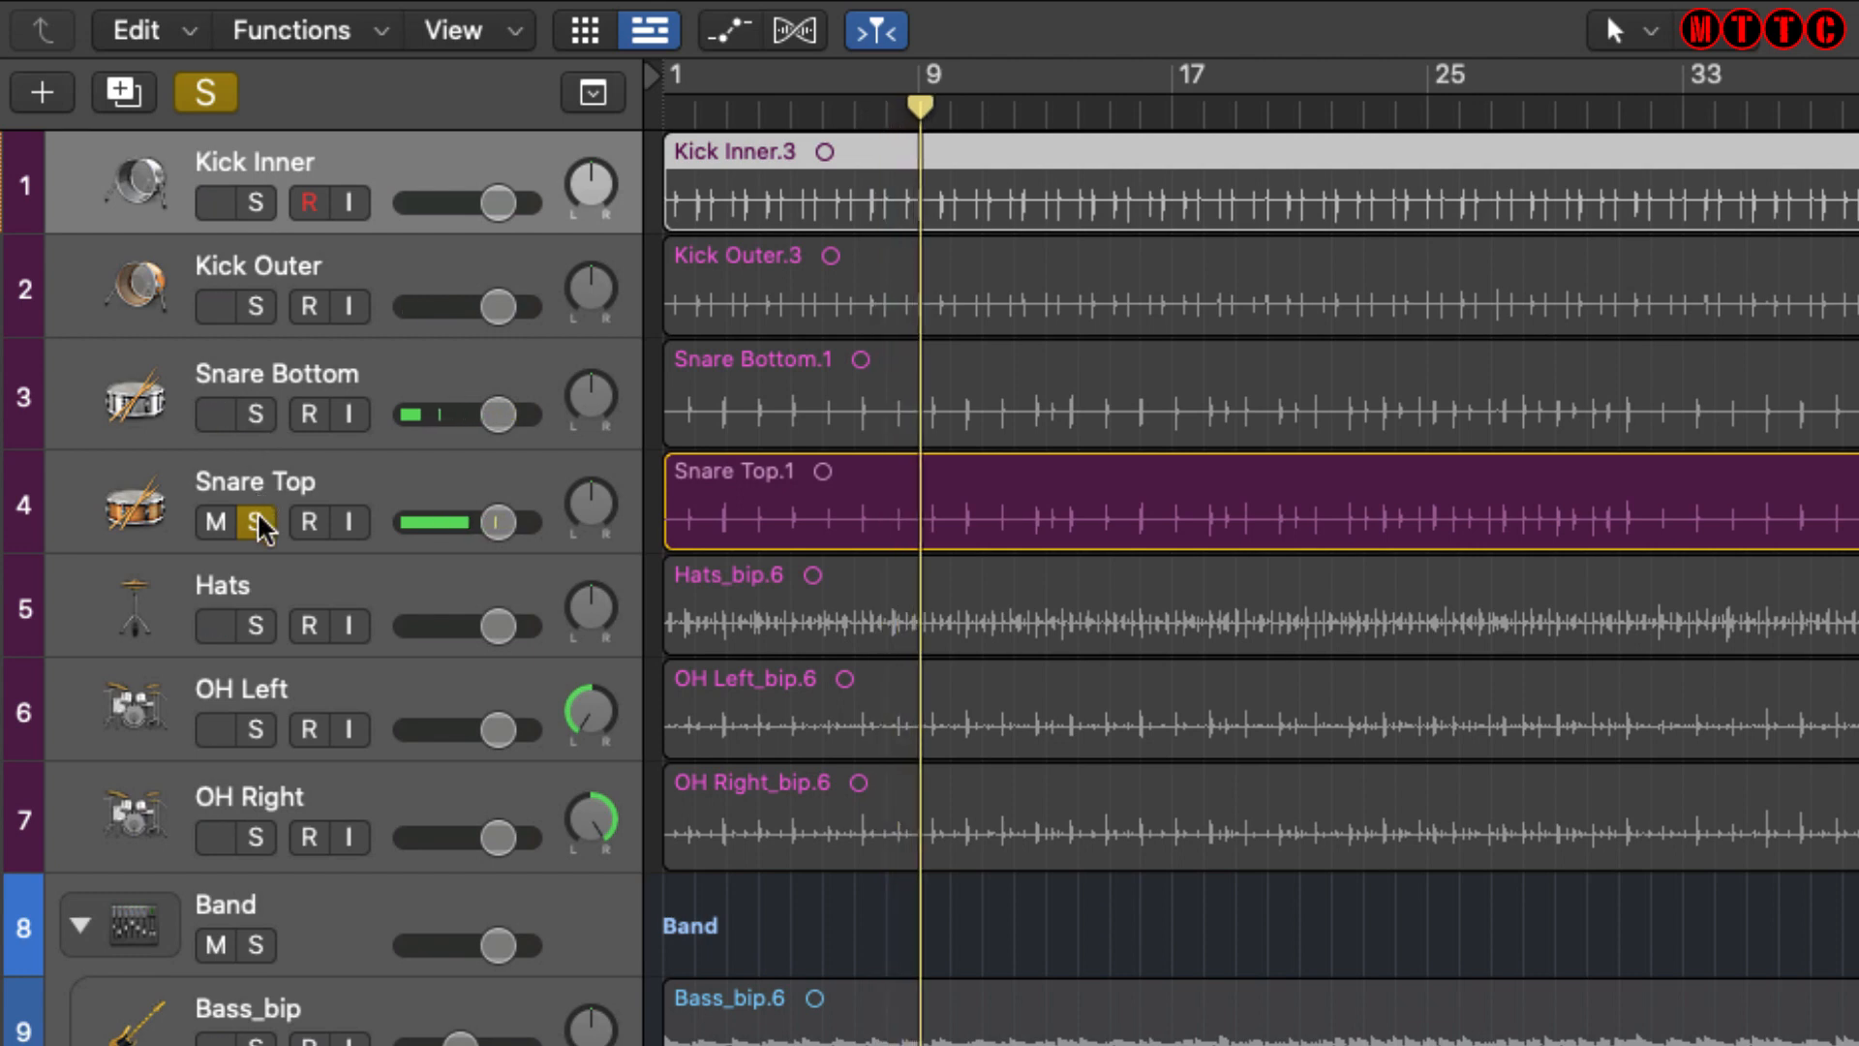
# Move the solo from Snare Top to Hats and select the Hats track.
pyautogui.click(260, 627)
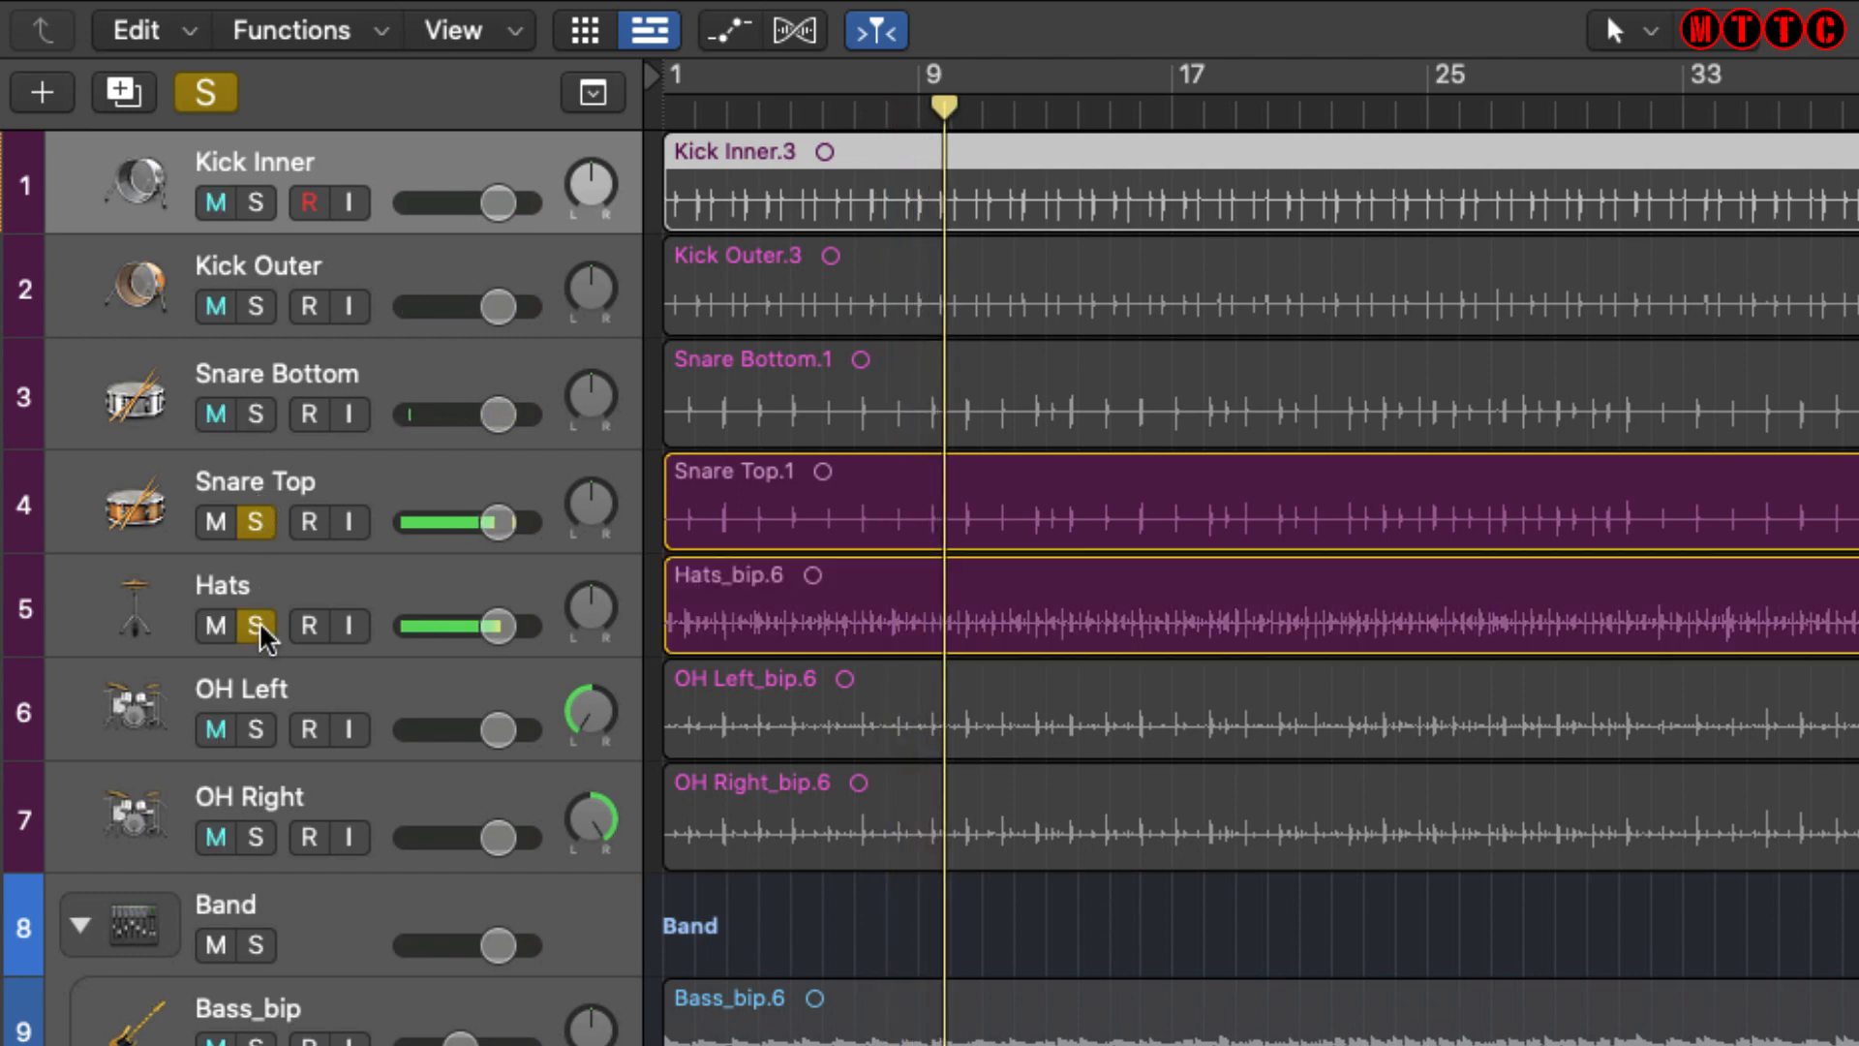
pyautogui.click(256, 523)
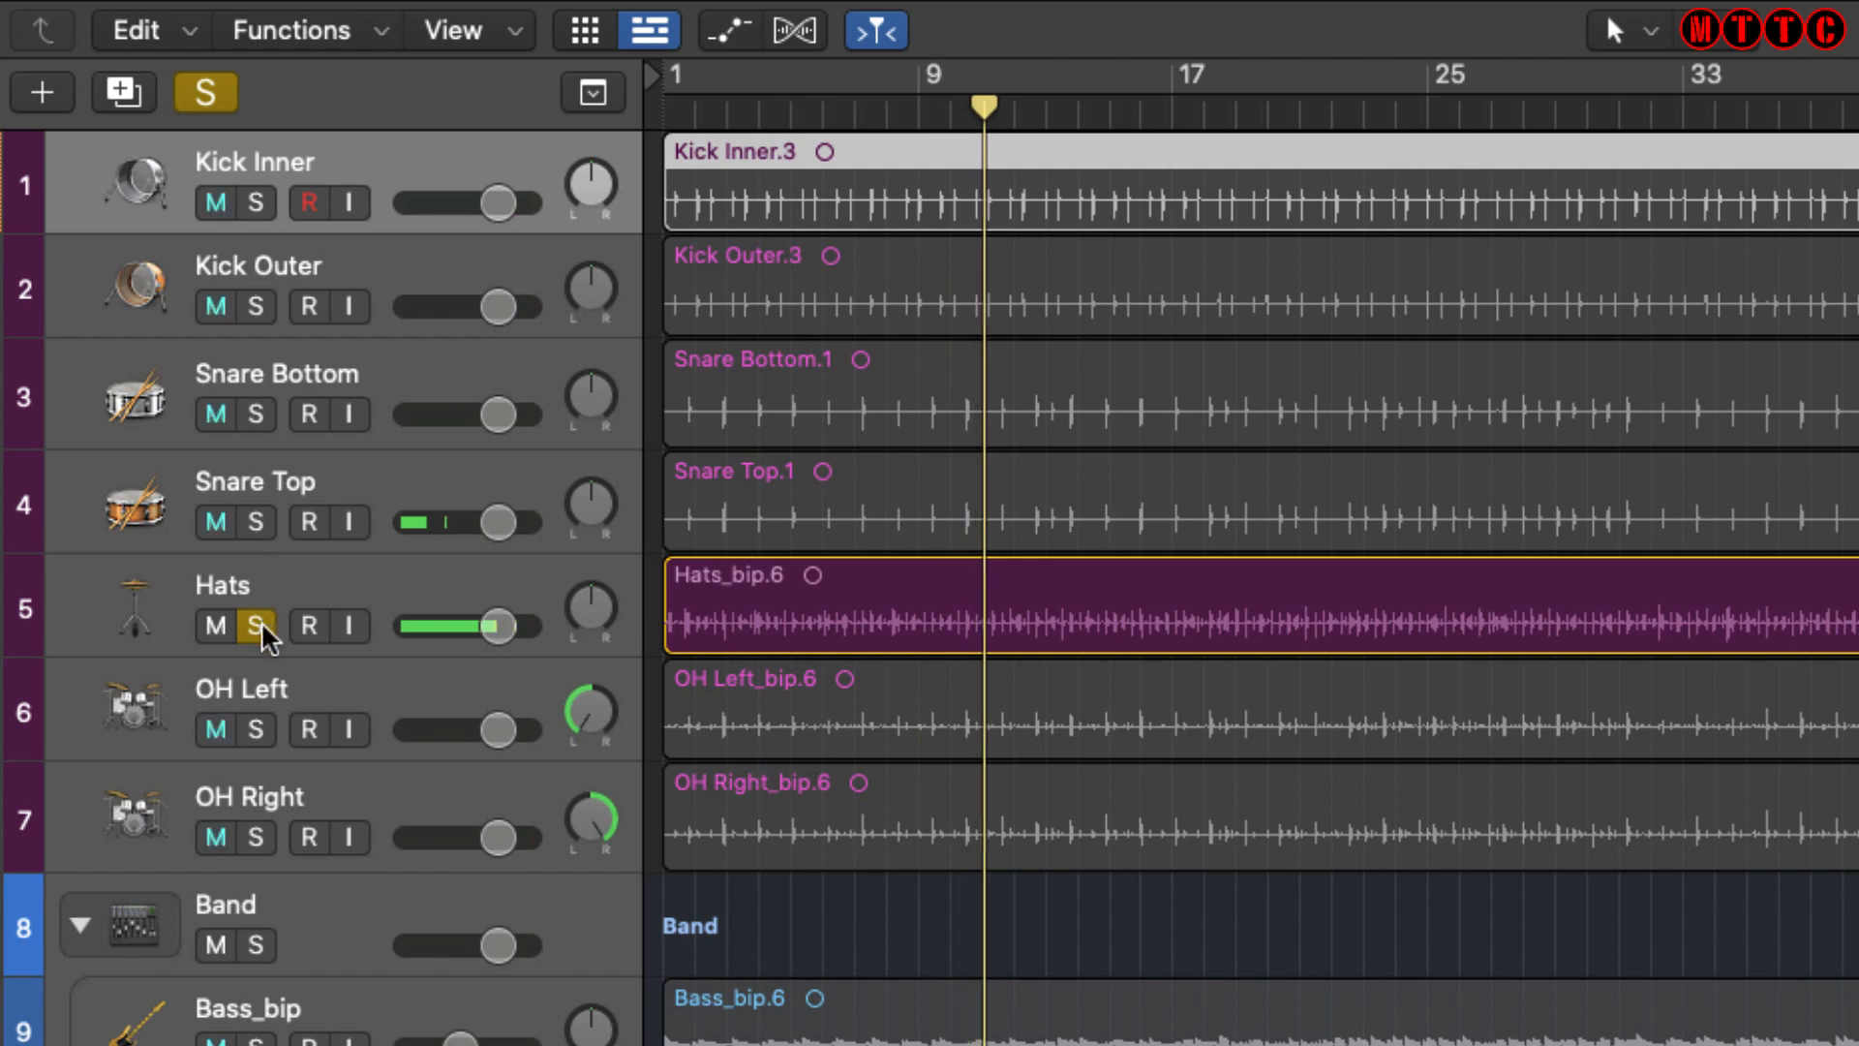
pyautogui.click(261, 576)
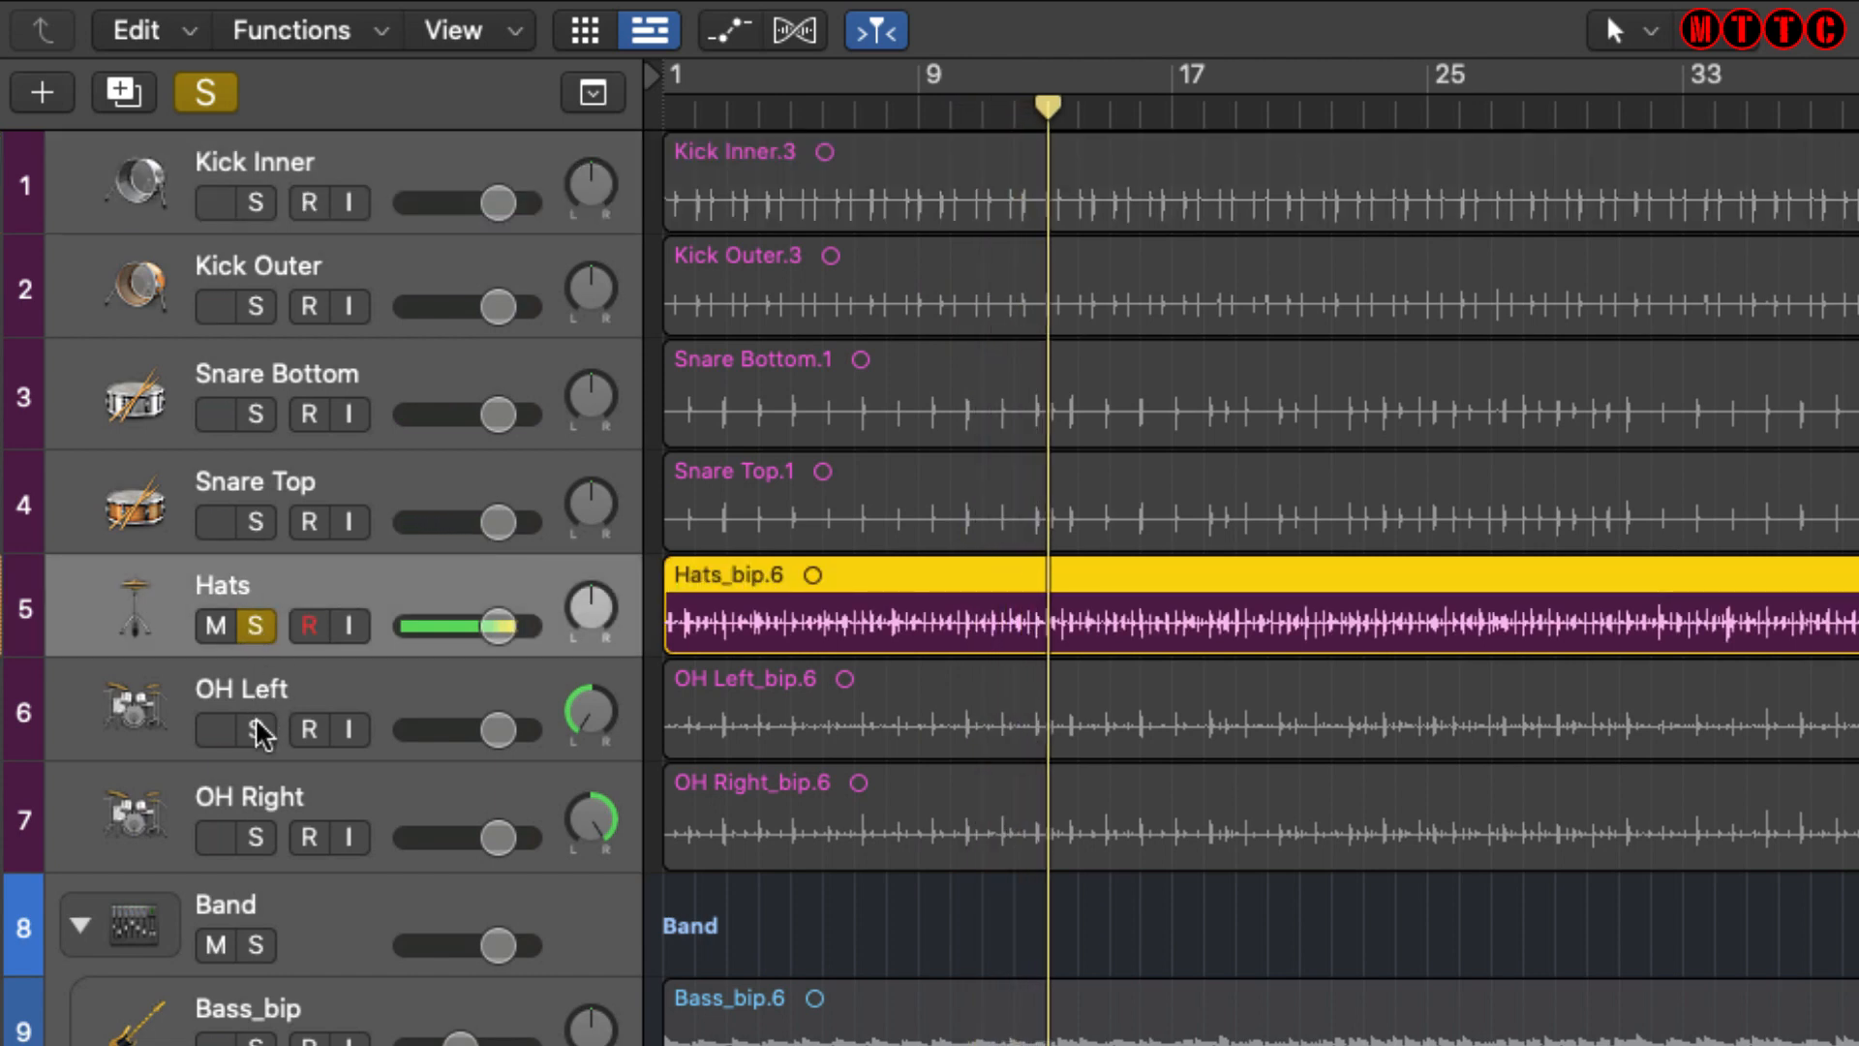
# Audition the overhead pair by soloing OH Left and OH Right, removing the Hats solo and selecting OH Left.
pyautogui.click(258, 729)
pyautogui.click(255, 836)
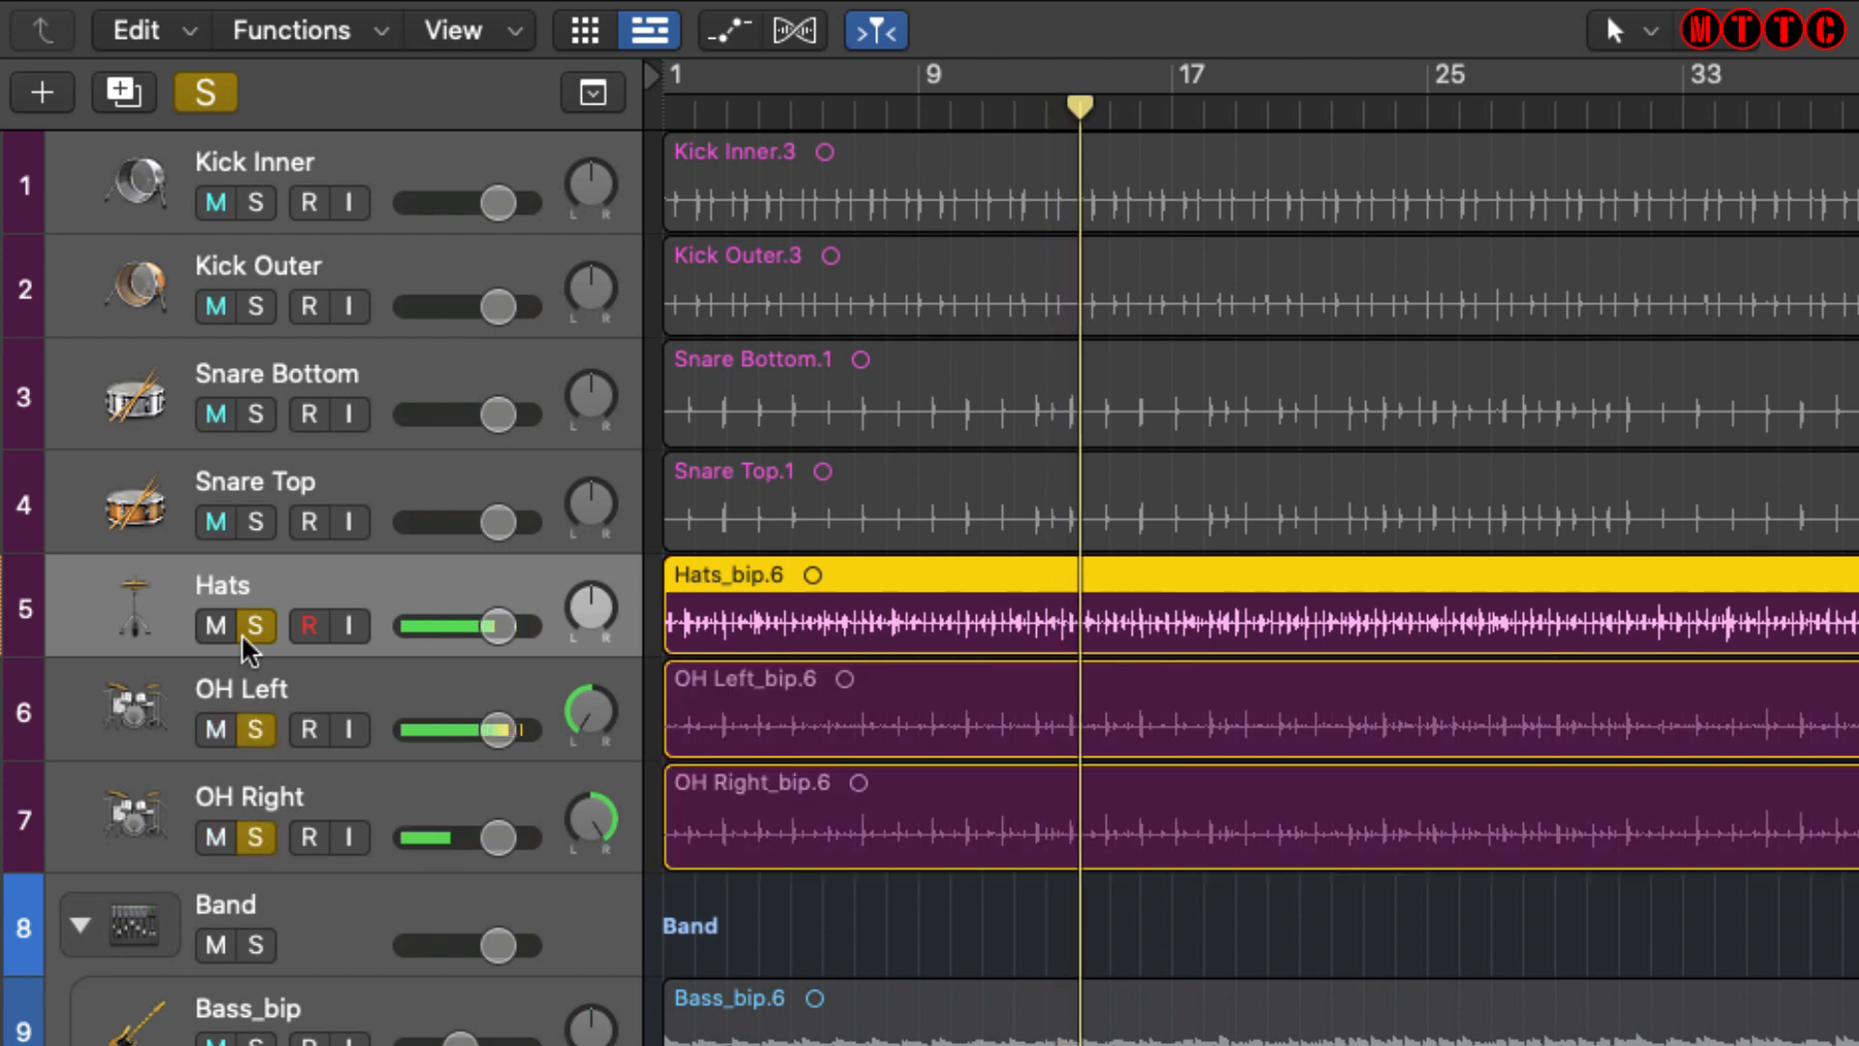
pyautogui.click(254, 625)
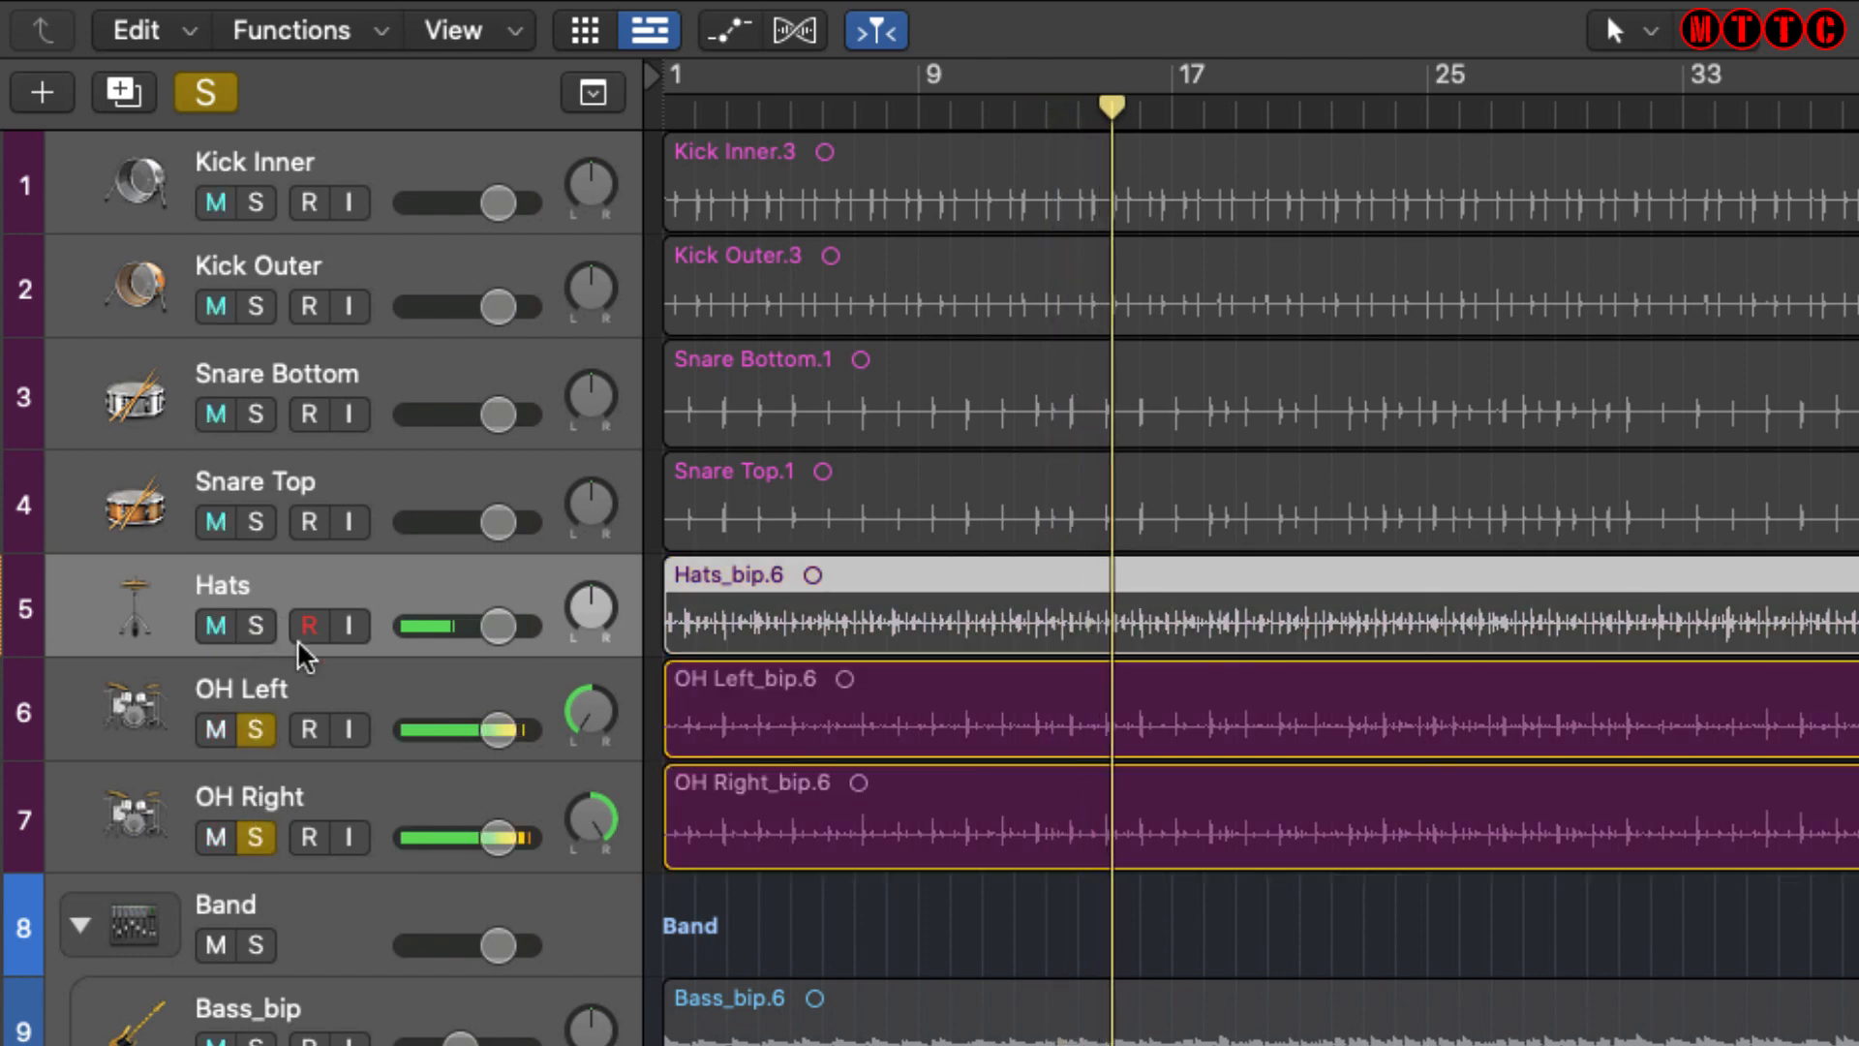
pyautogui.click(369, 709)
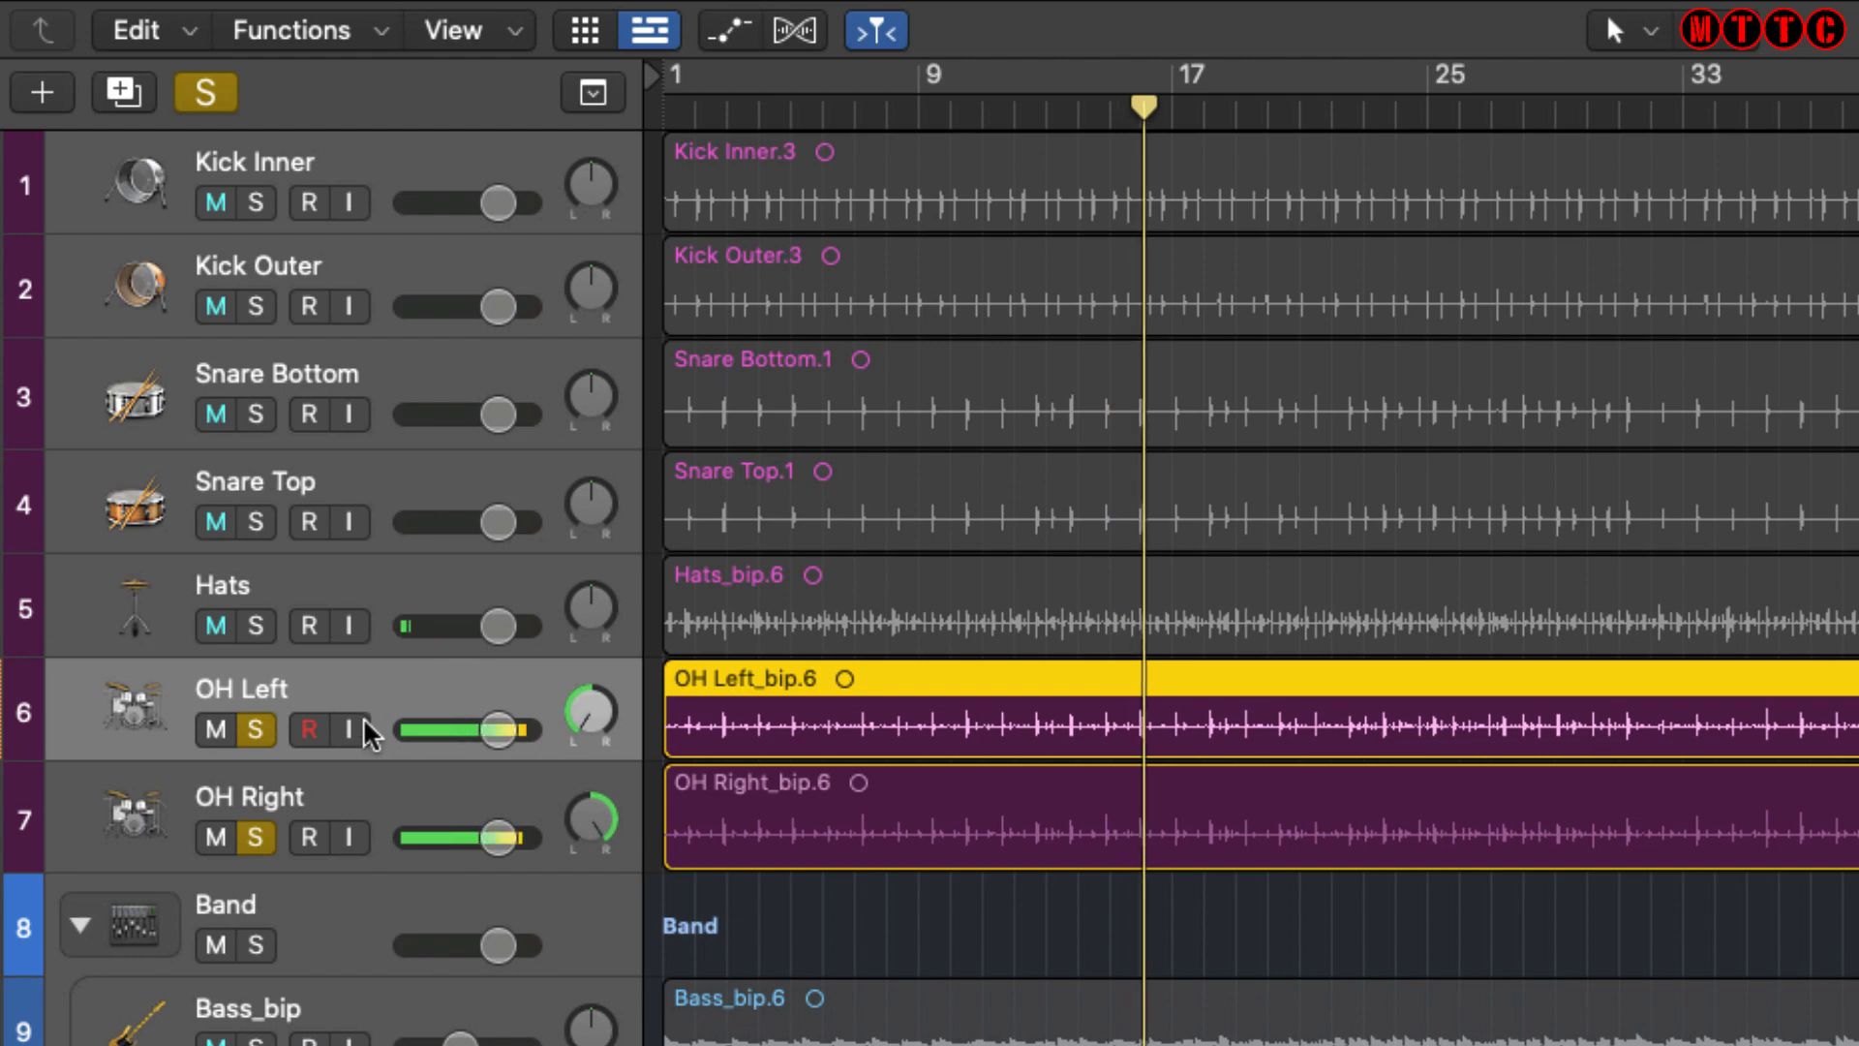
# Add Kick Inner, Kick Outer, Snare Bottom, Snare Top and Hats to the soloed overheads to hear the whole kit.
pyautogui.click(255, 201)
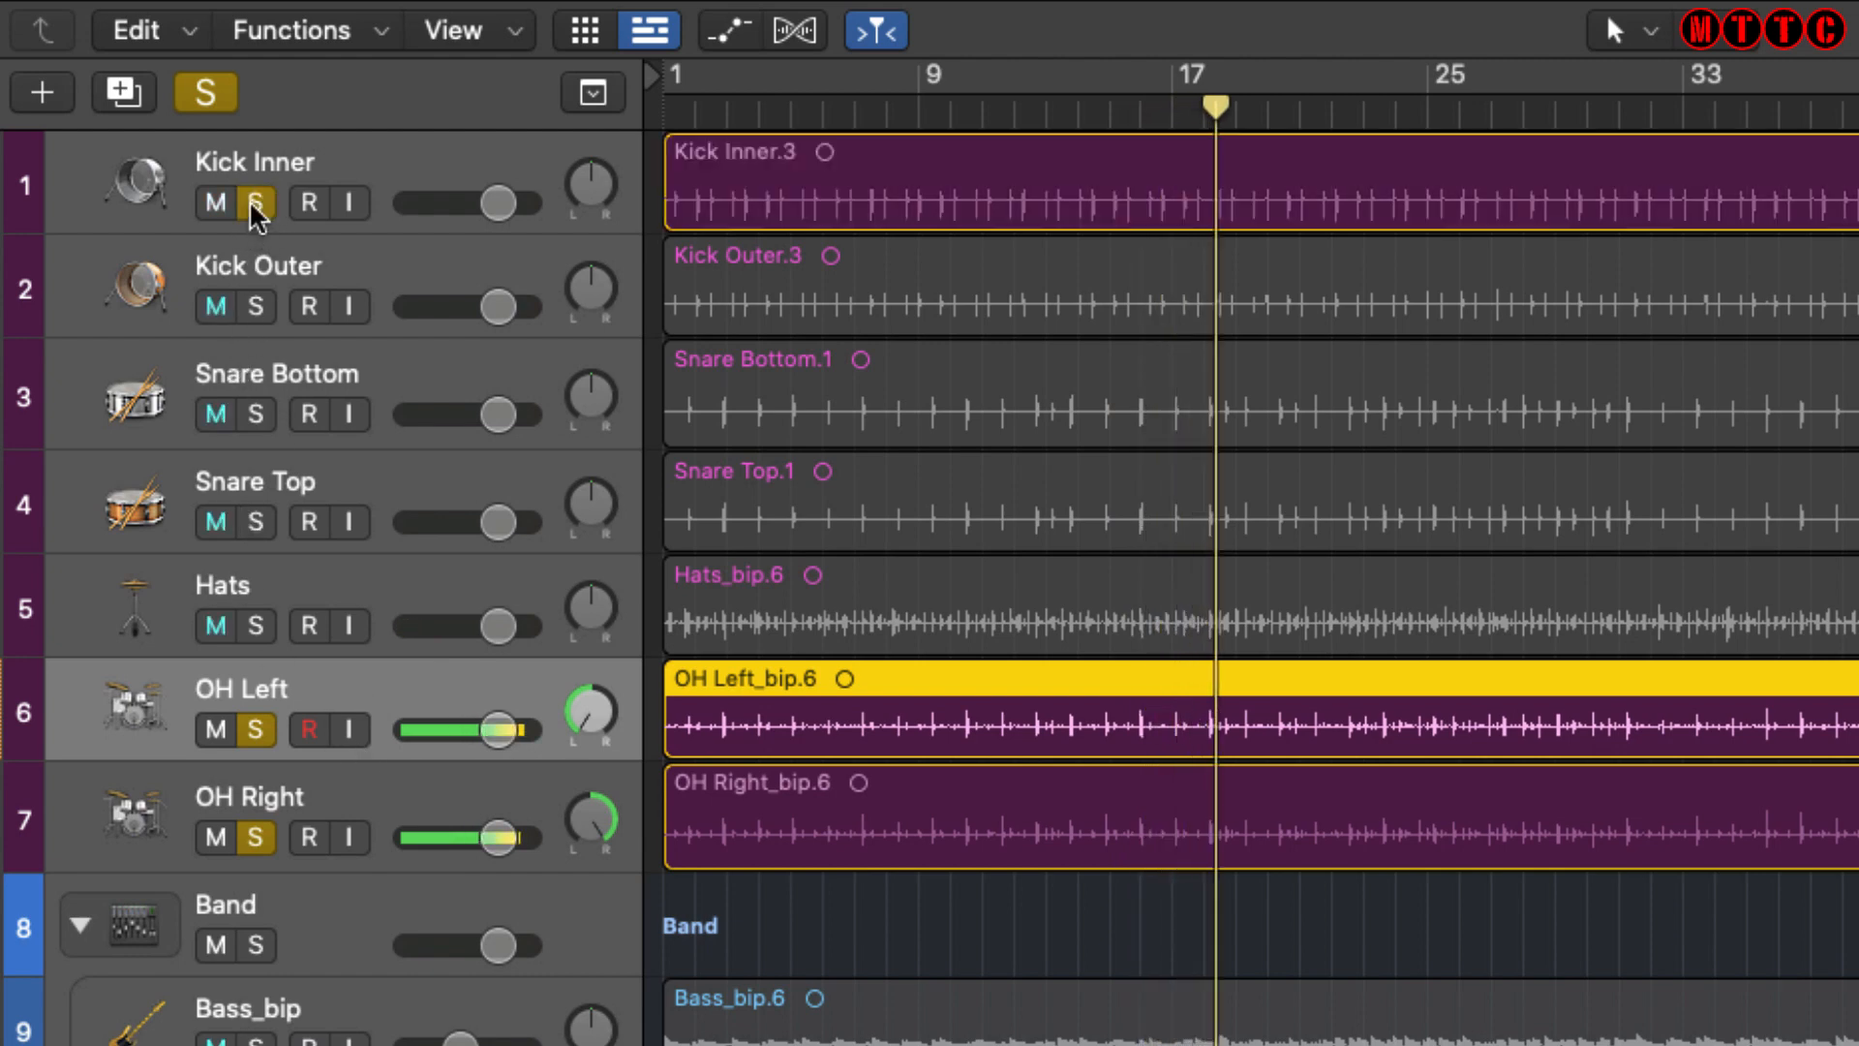
pyautogui.click(255, 306)
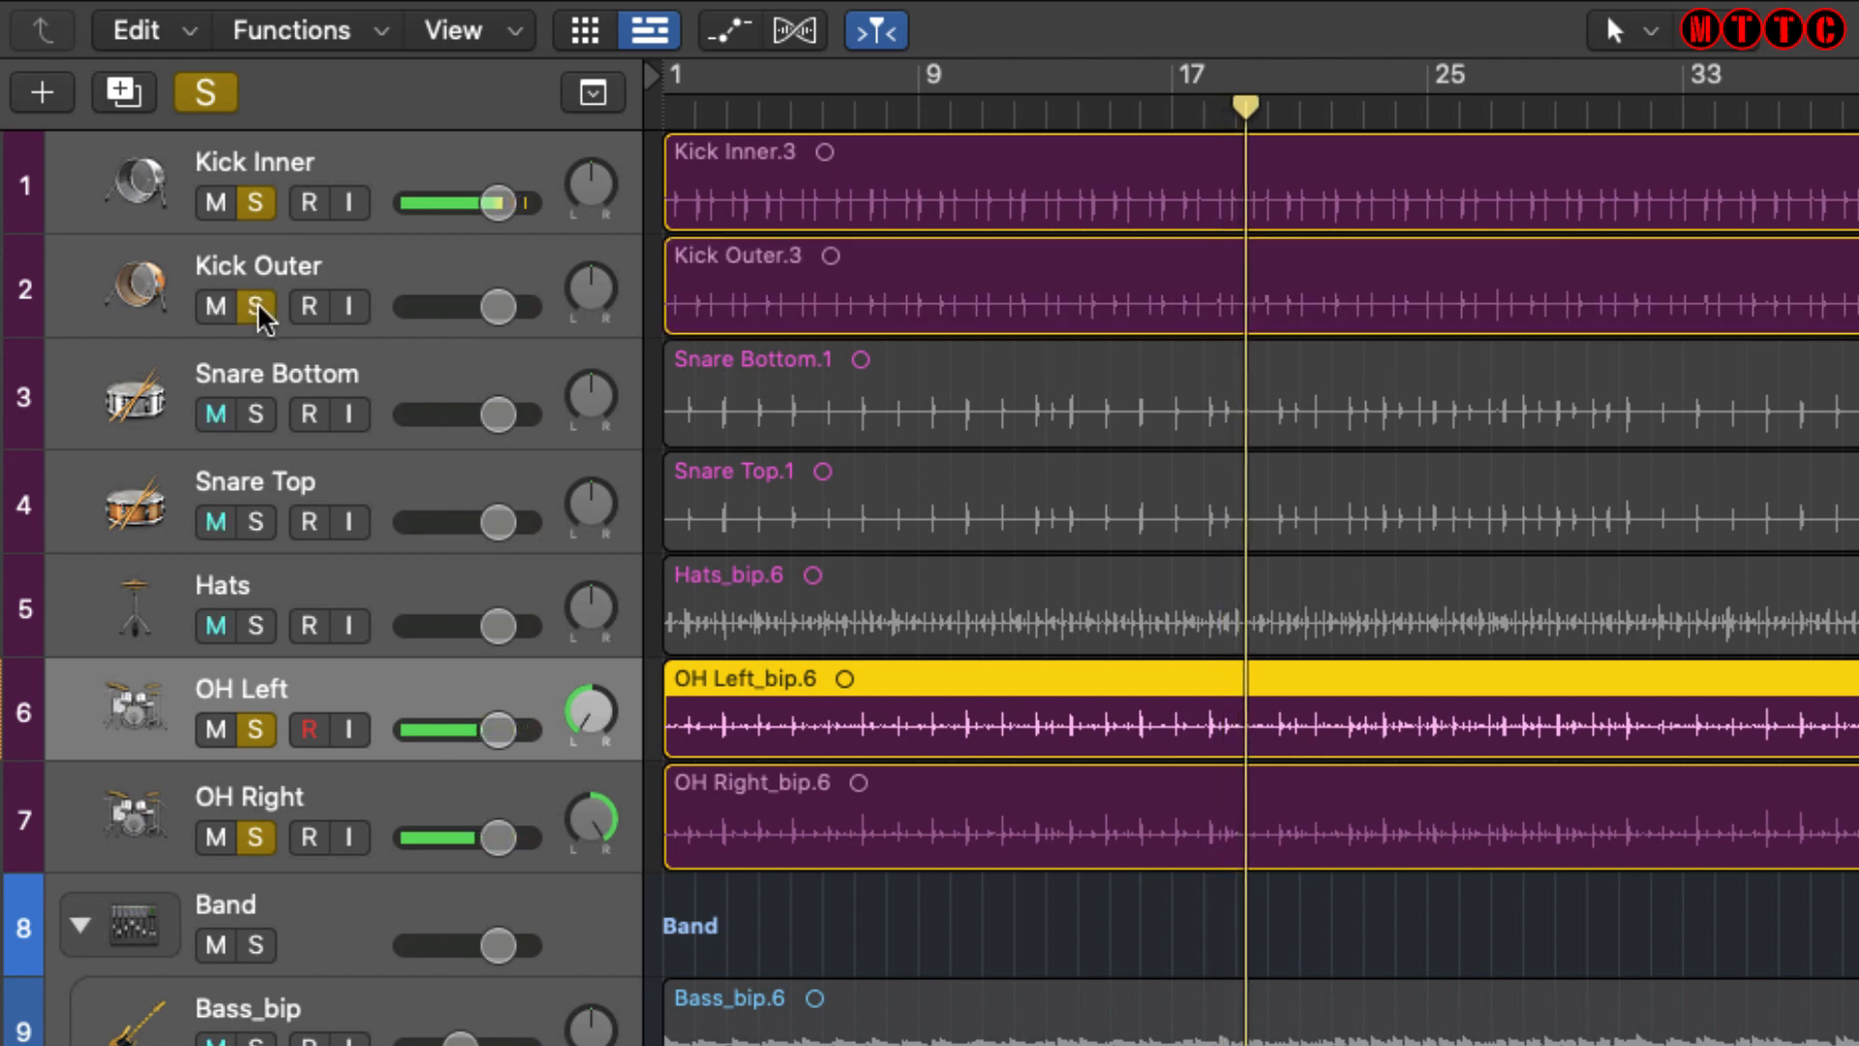
pyautogui.click(255, 416)
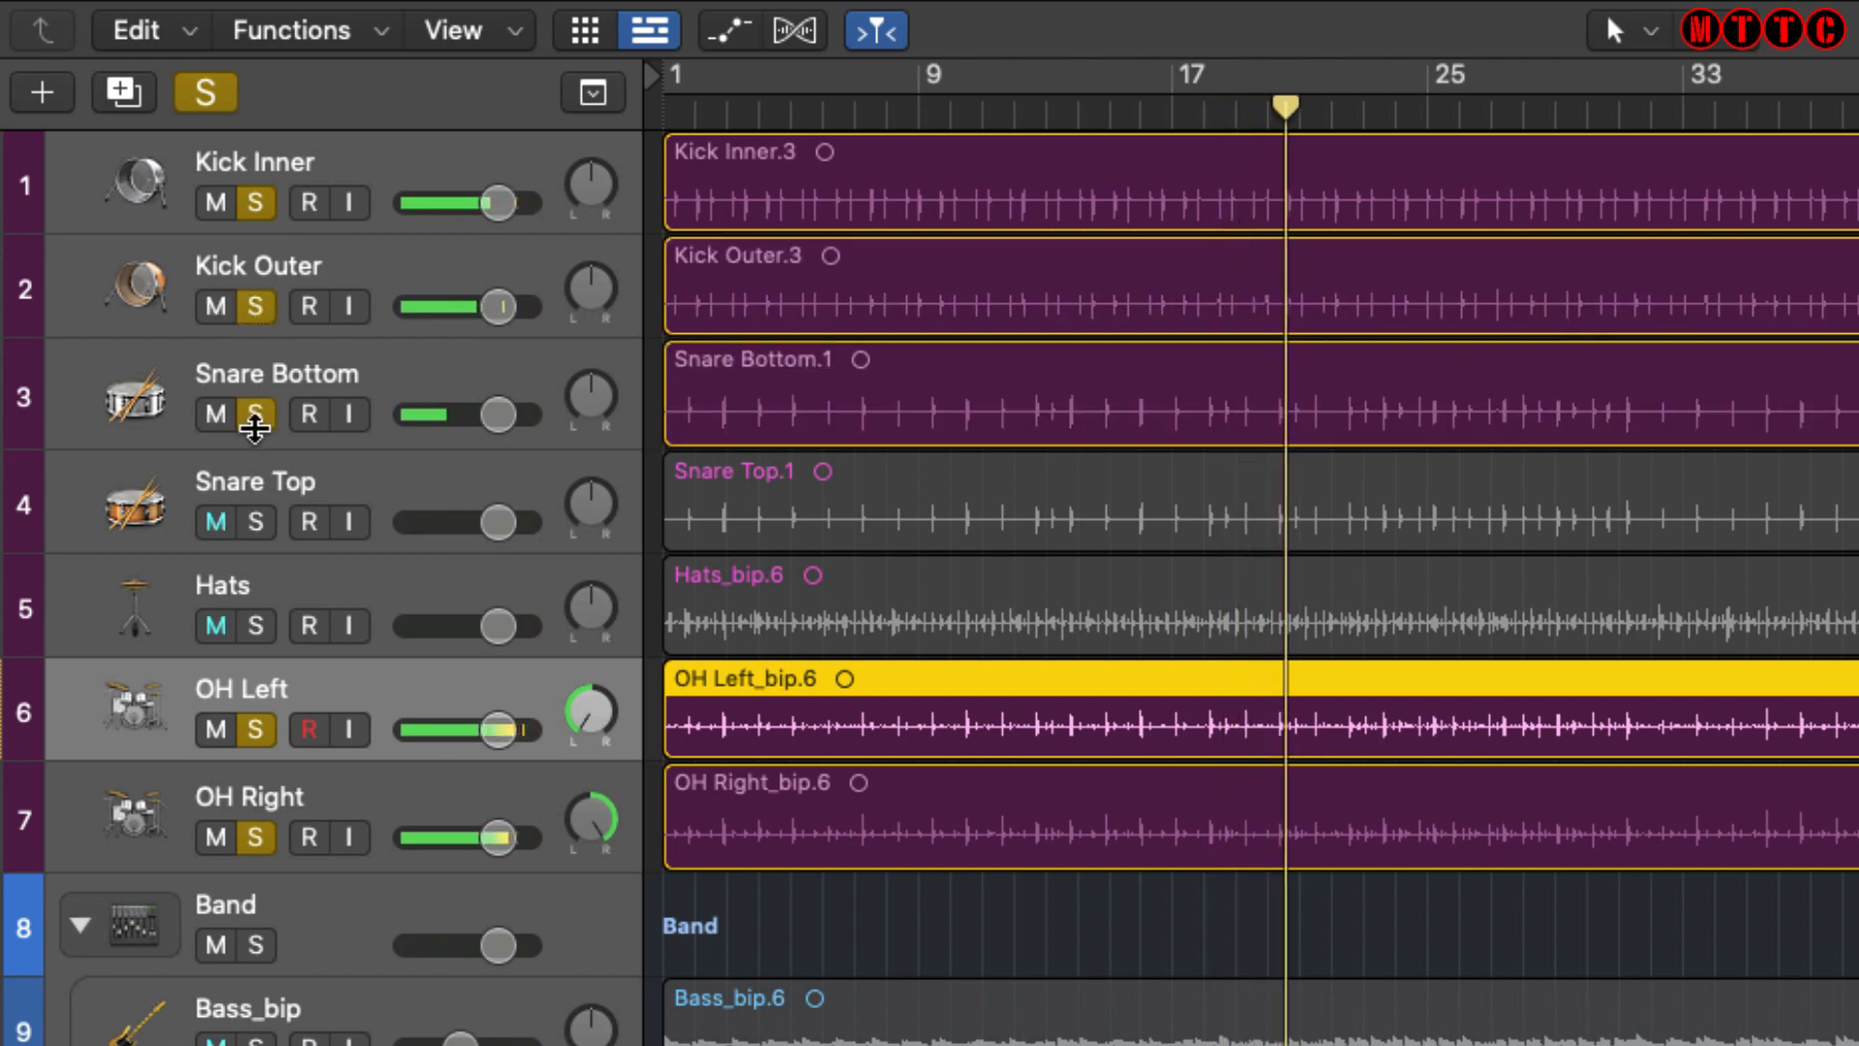
pyautogui.click(258, 523)
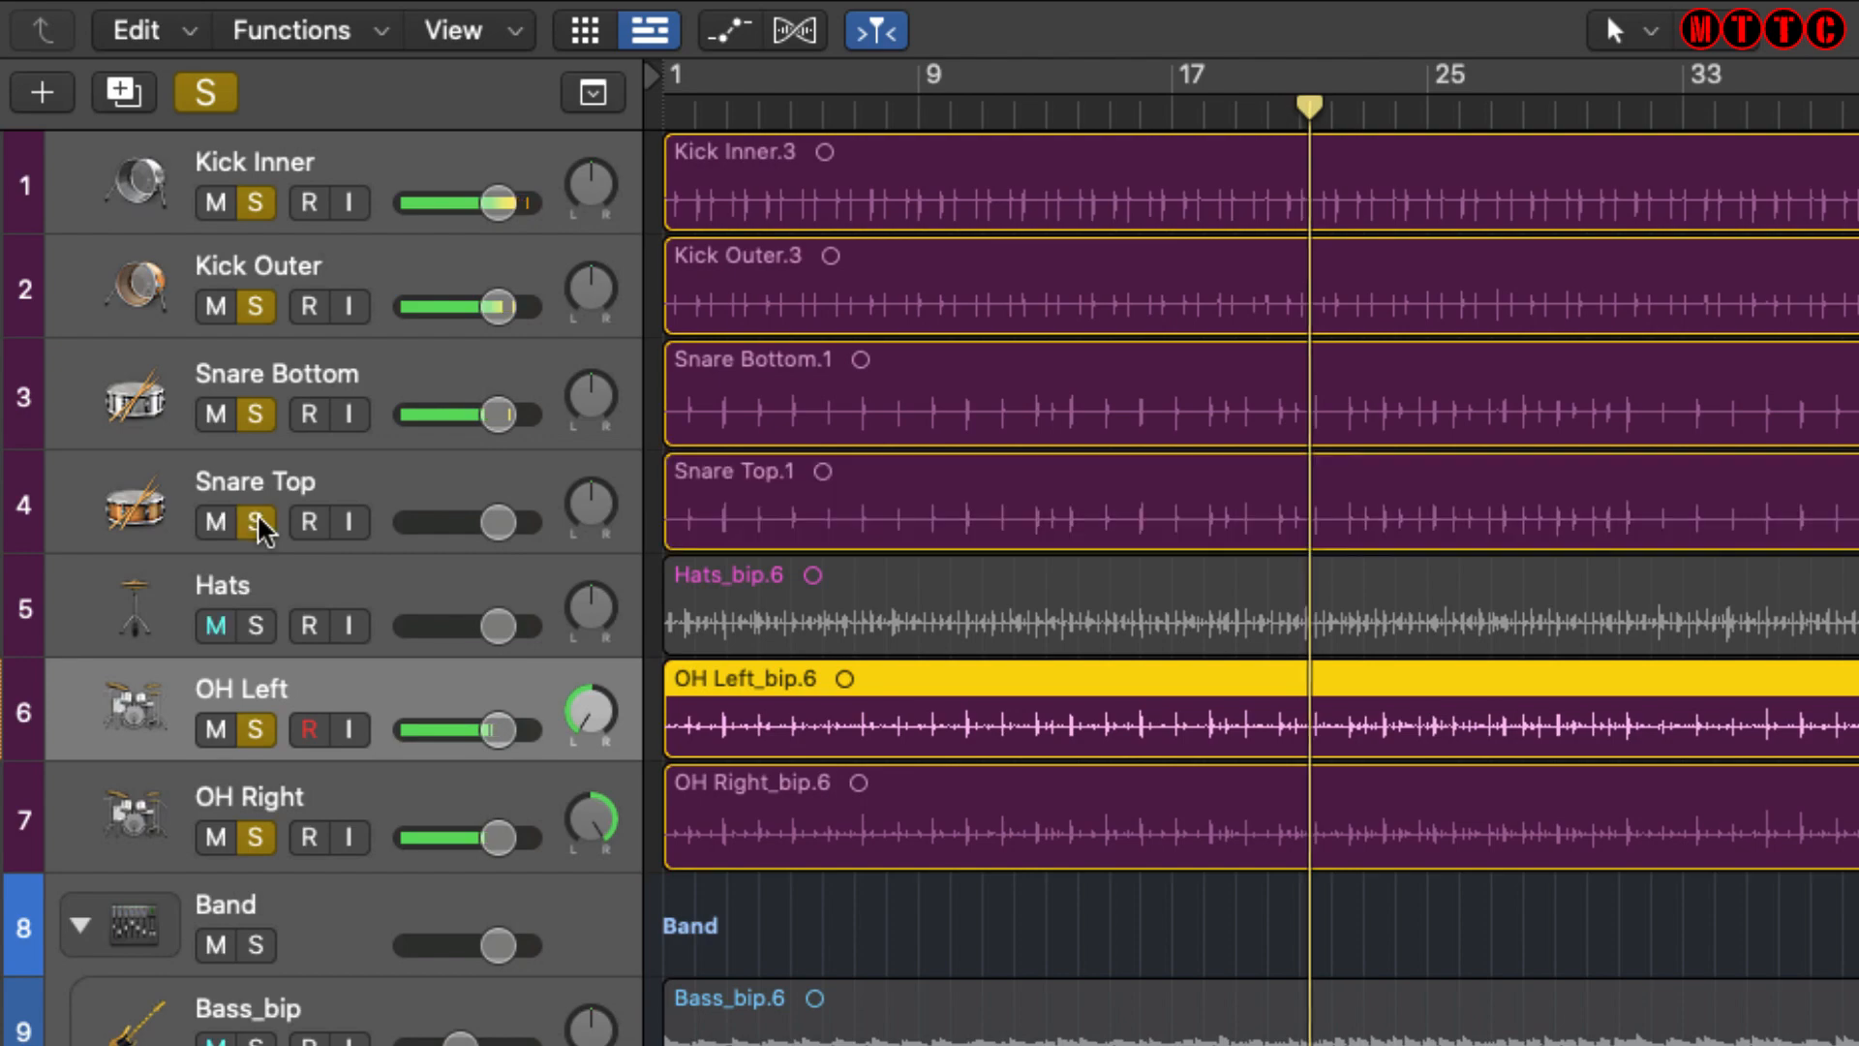
pyautogui.click(257, 624)
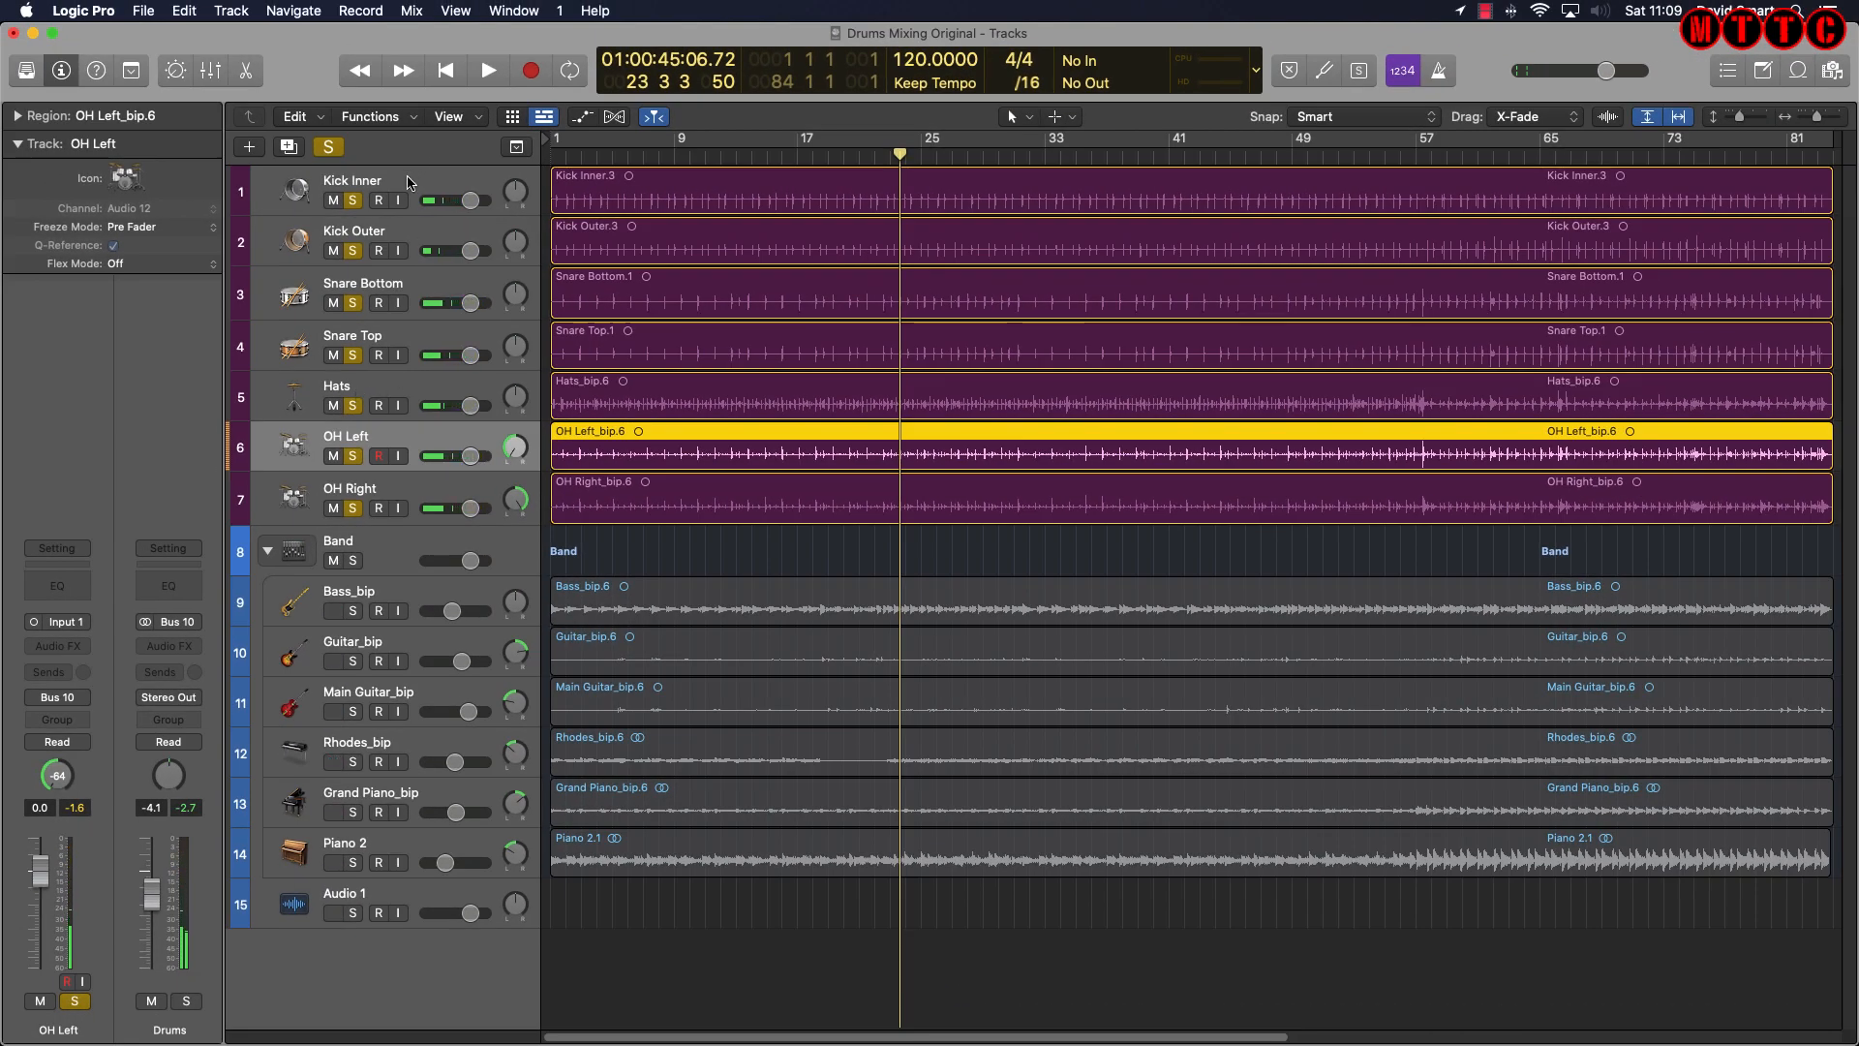
# Insert a mono Noise Gate on the Kick Inner track.
pyautogui.click(310, 222)
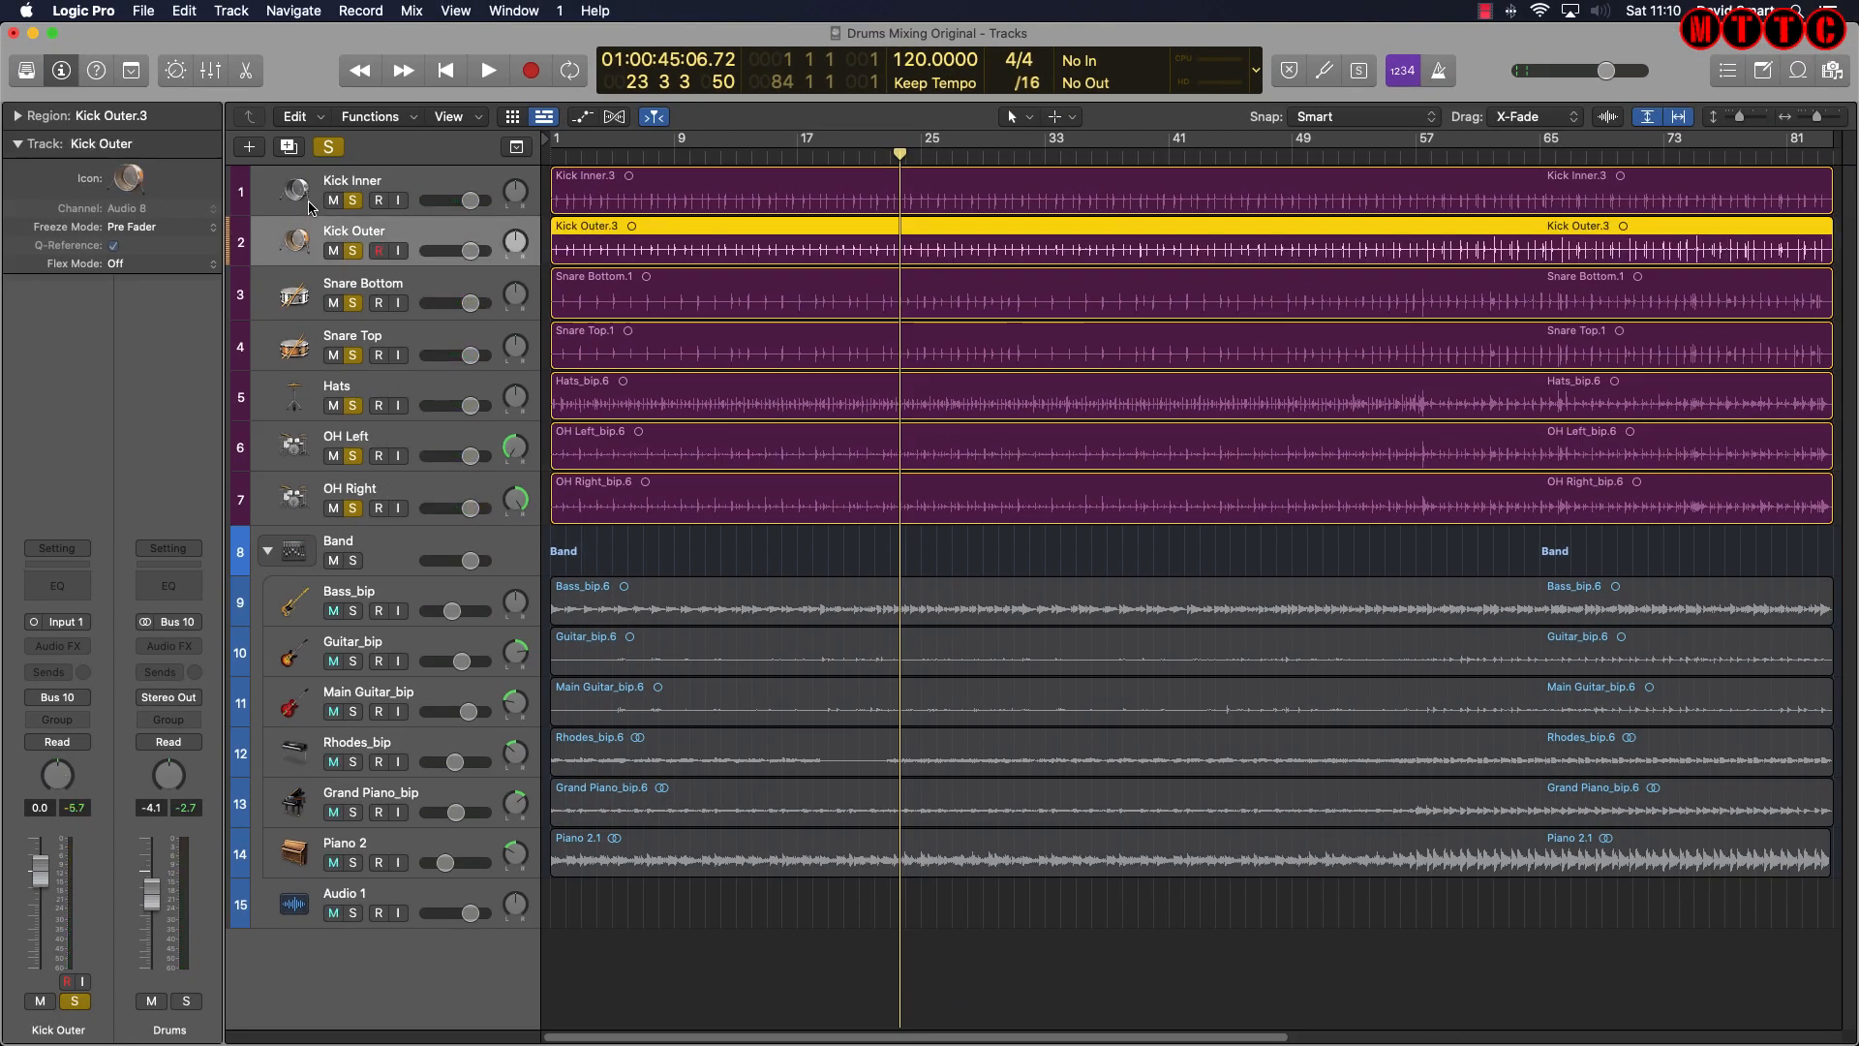
pyautogui.click(310, 206)
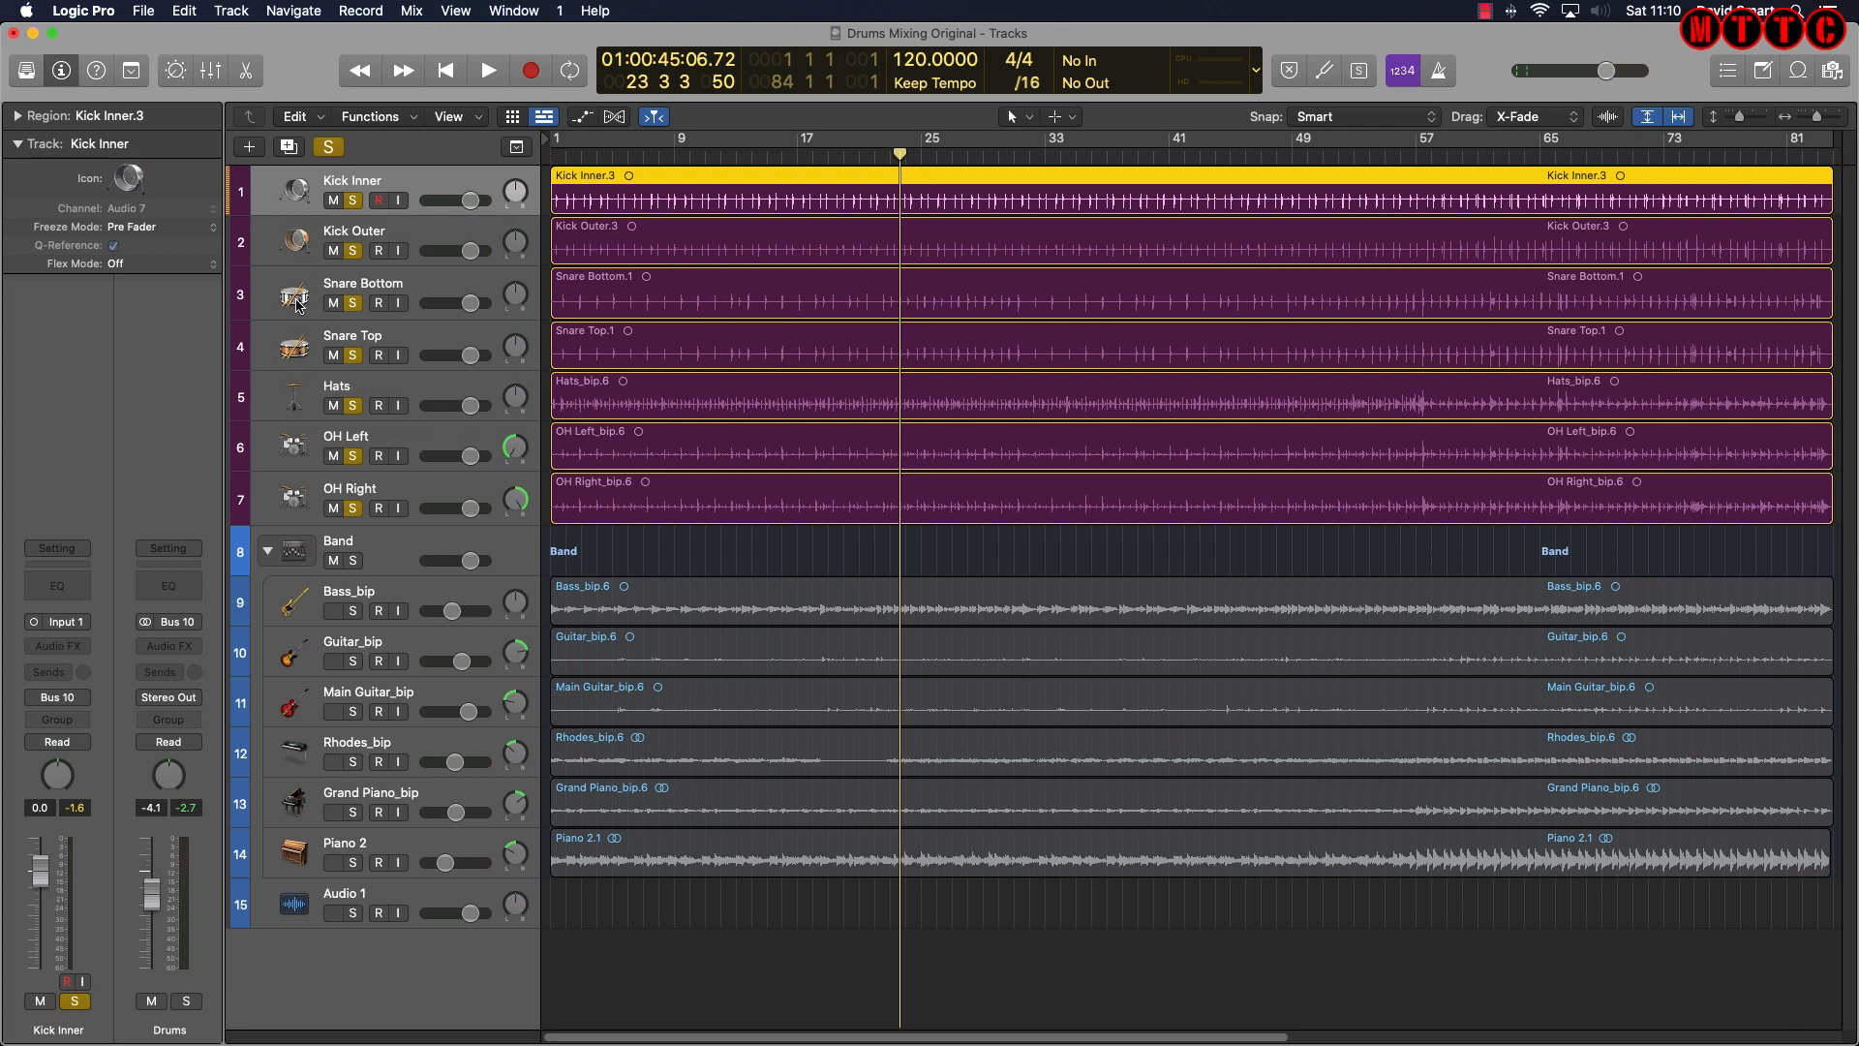
pyautogui.click(57, 646)
pyautogui.moveTo(255, 957)
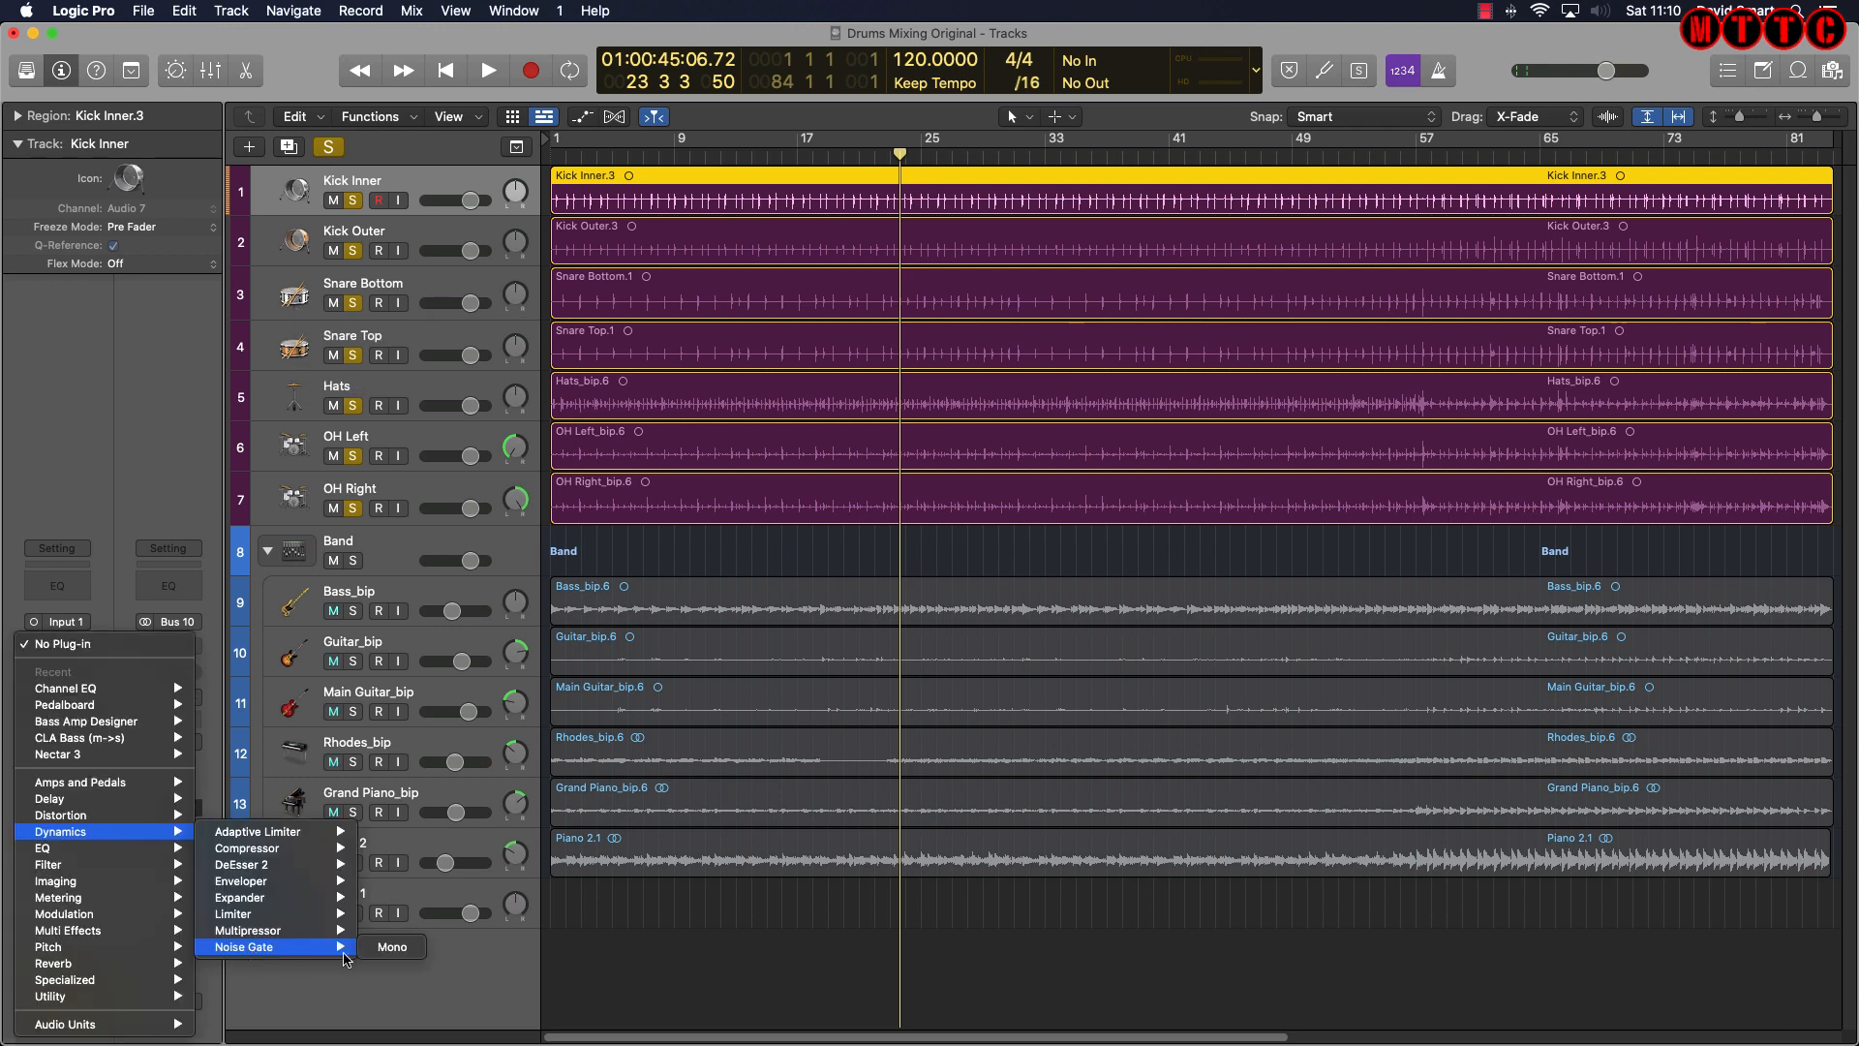
pyautogui.click(392, 947)
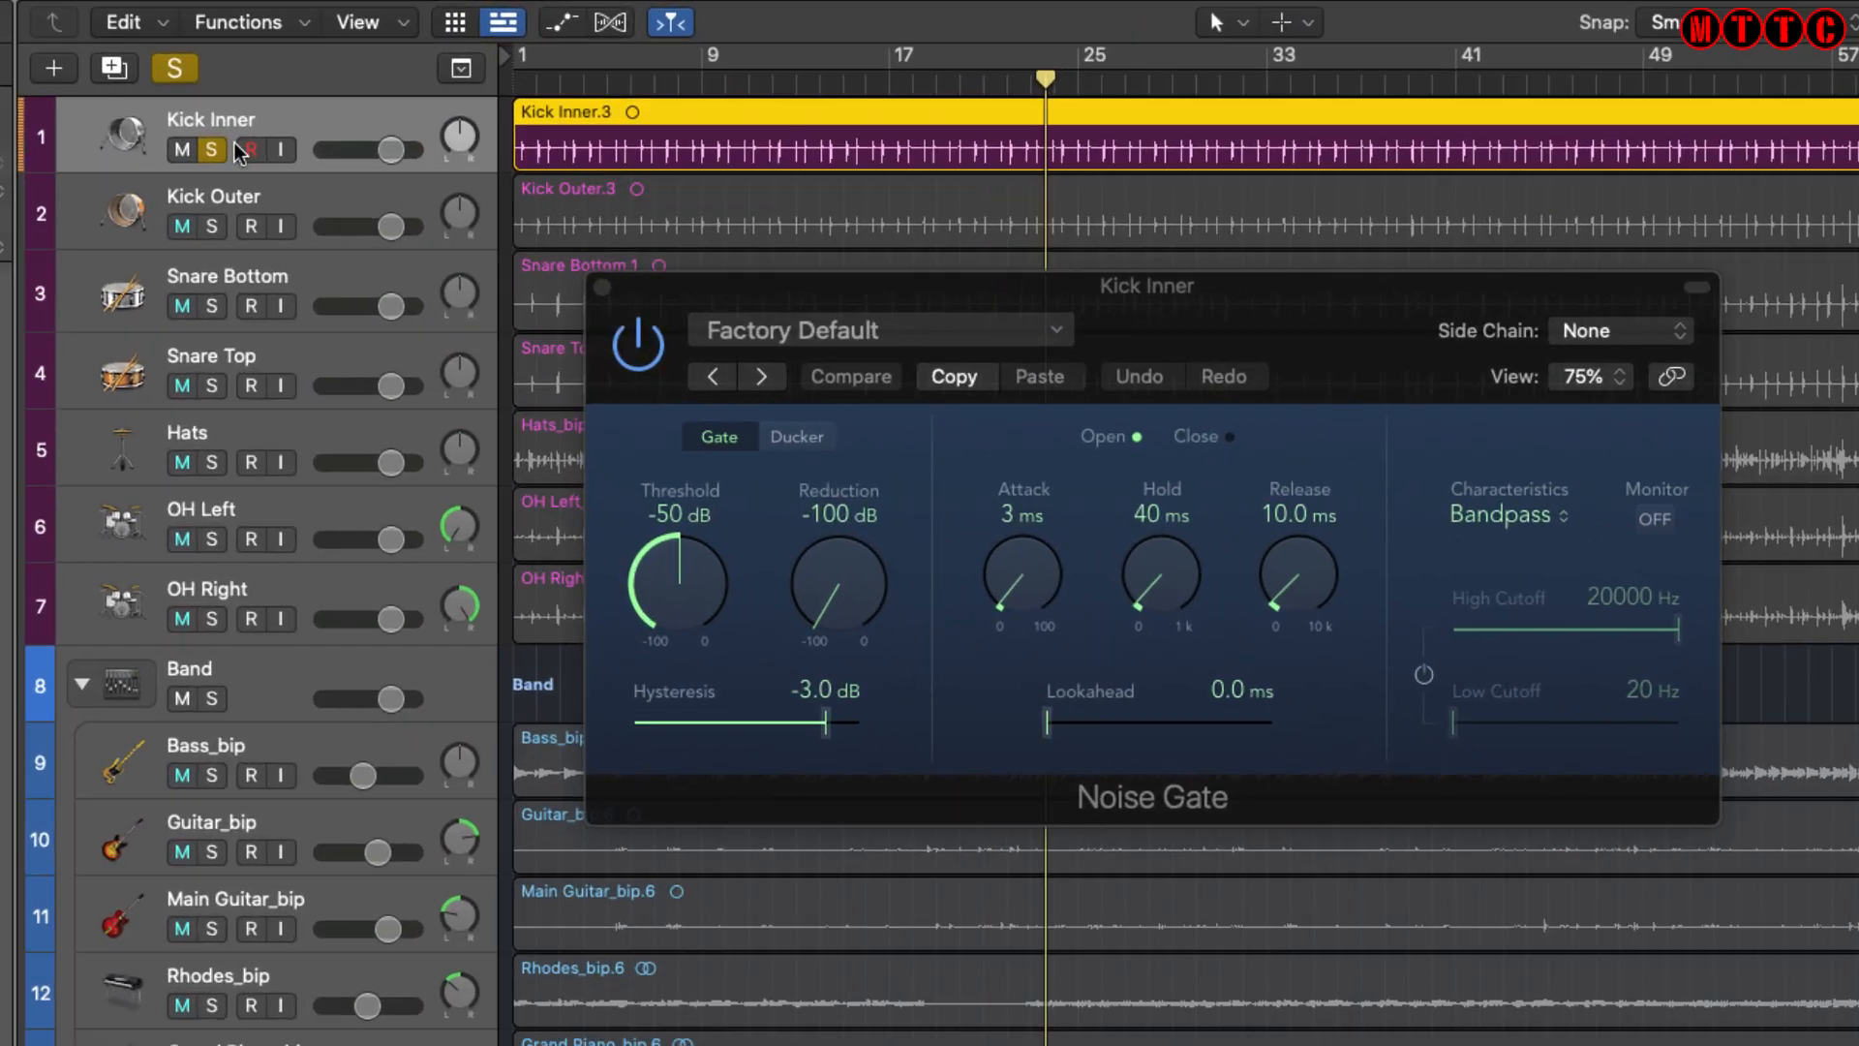
# Set the Noise Gate threshold on Kick Inner to -21 dB while listening, replay the kick from the start, and close the plug-in.
pyautogui.press('space')
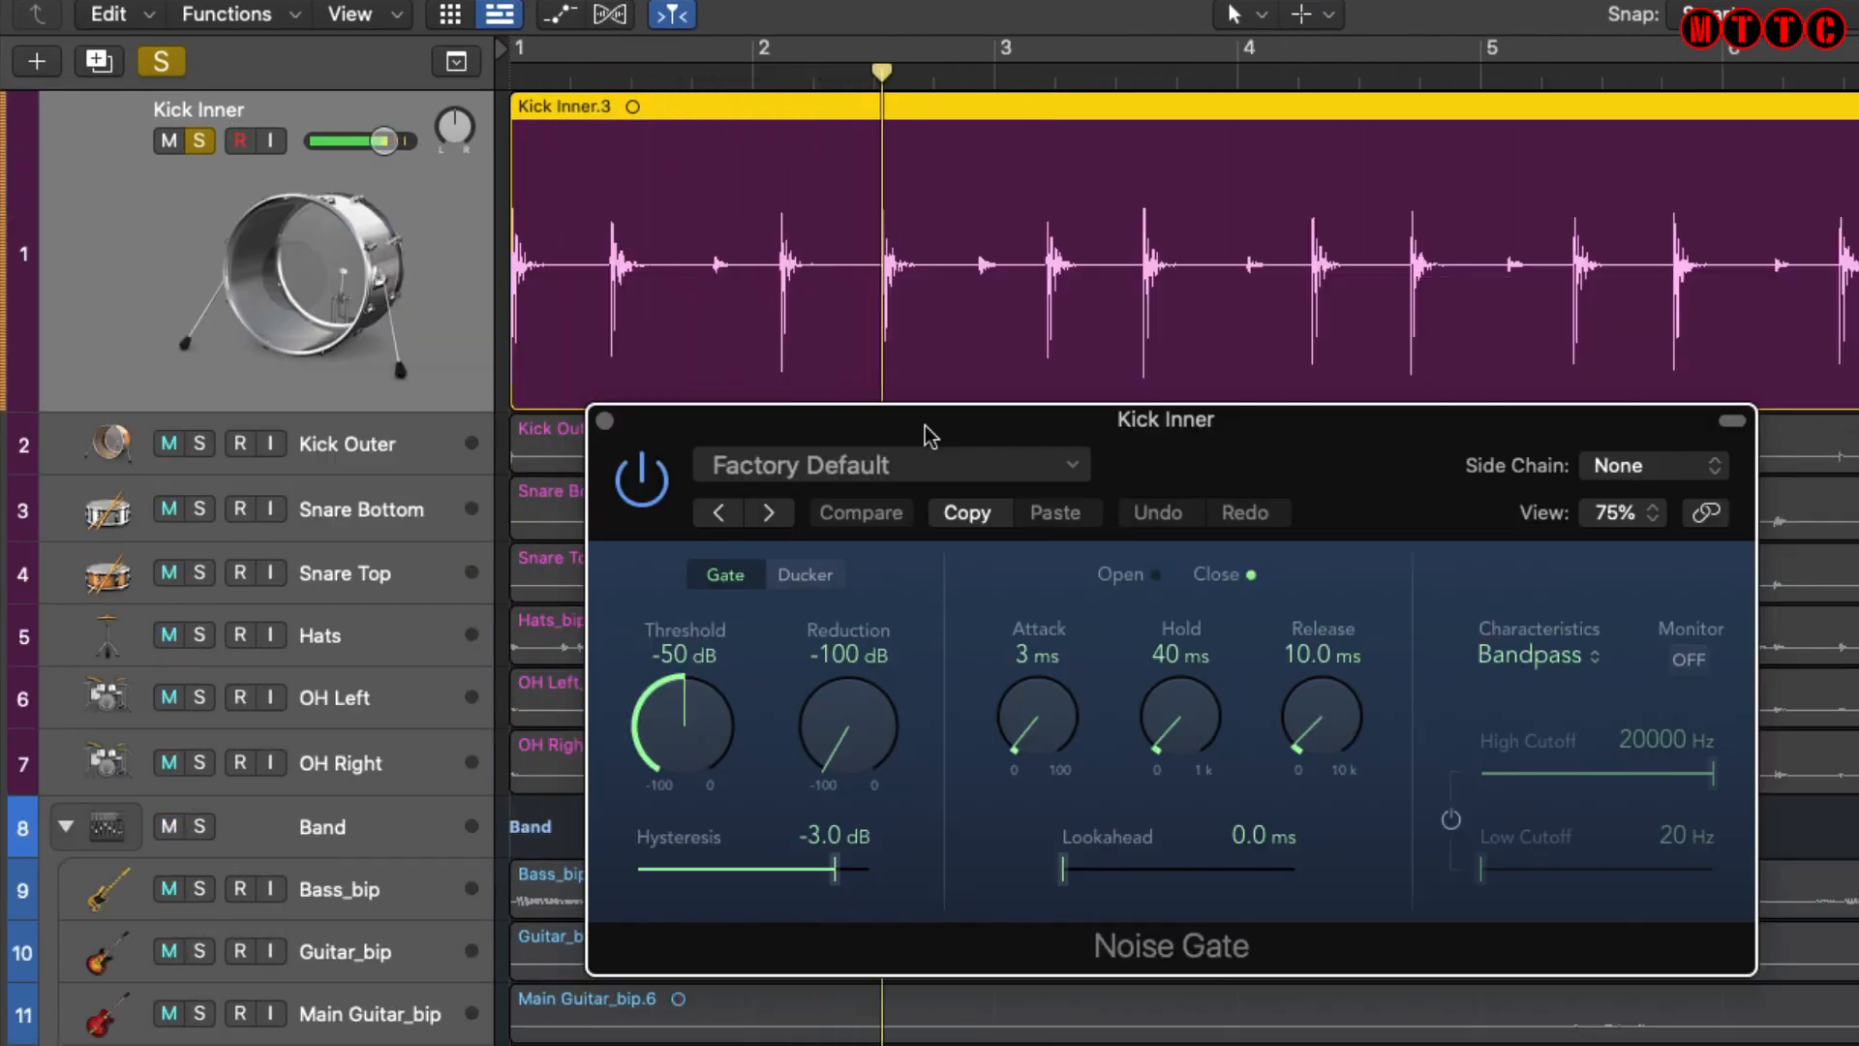
pyautogui.press('space')
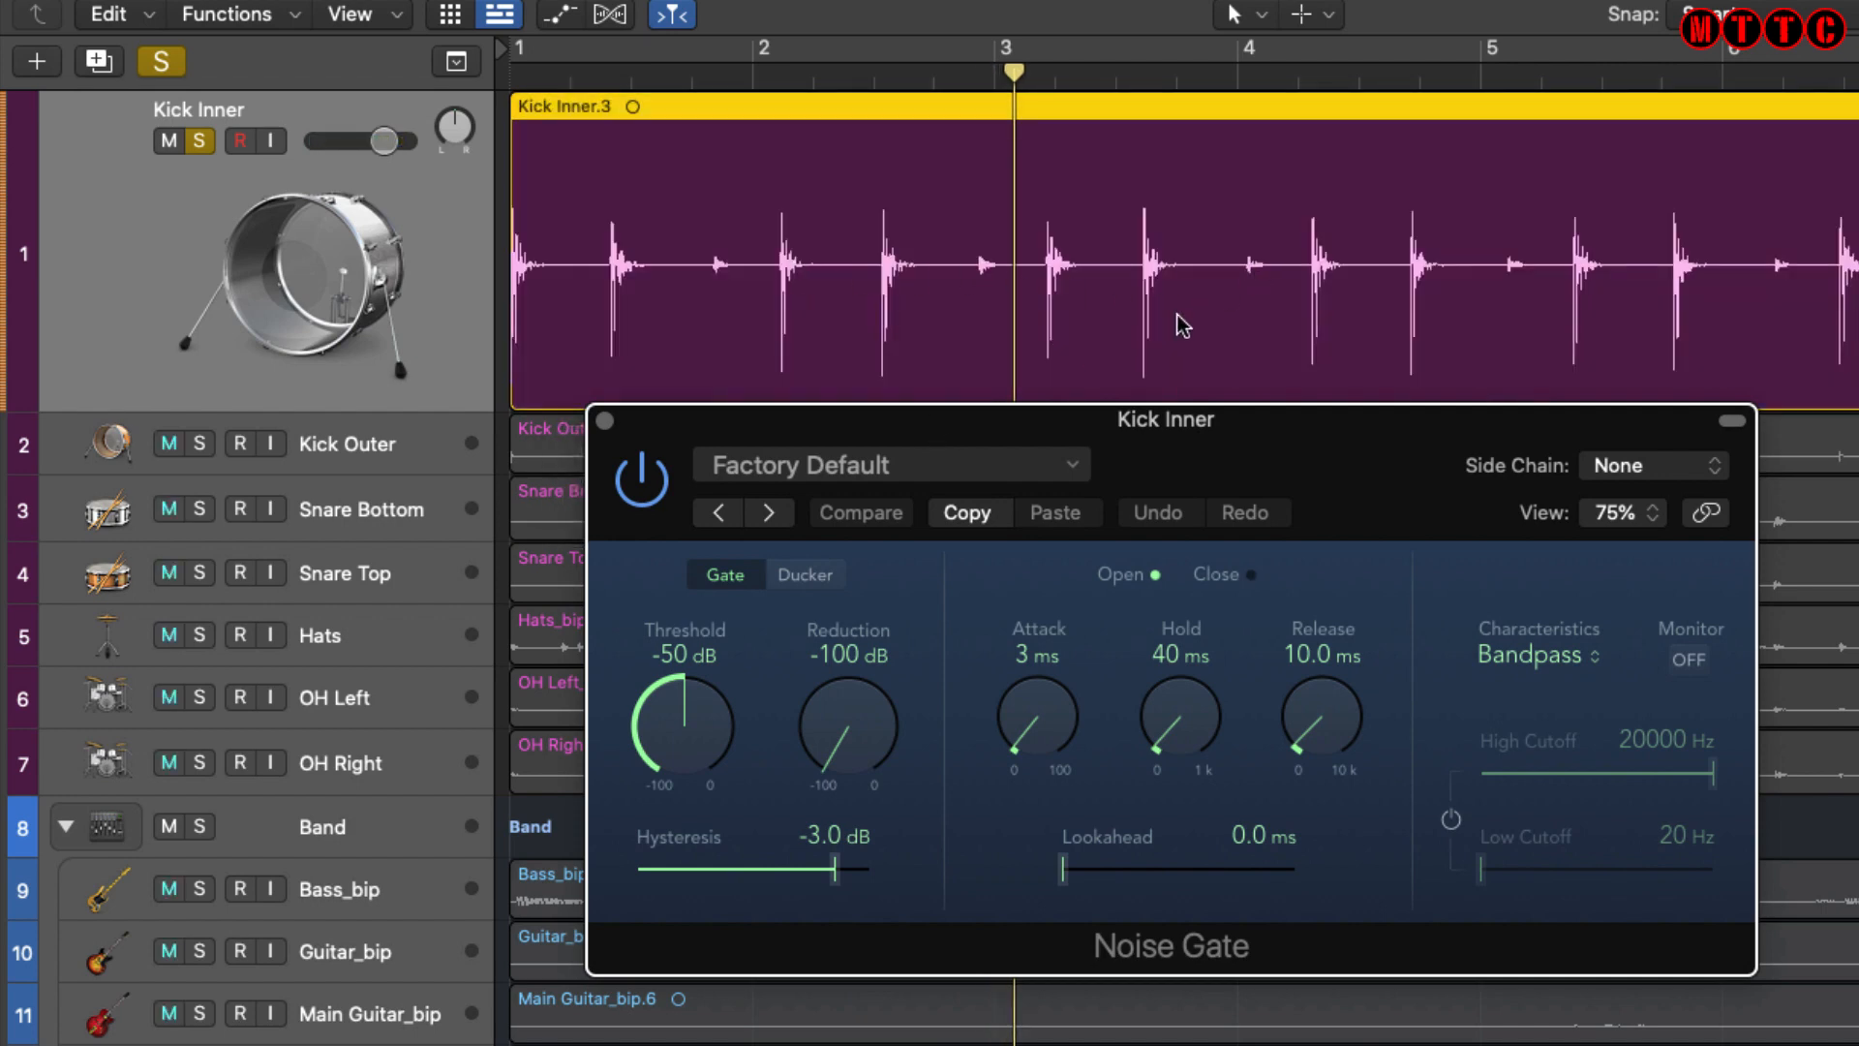
pyautogui.moveTo(675, 718); pyautogui.dragTo(657, 646)
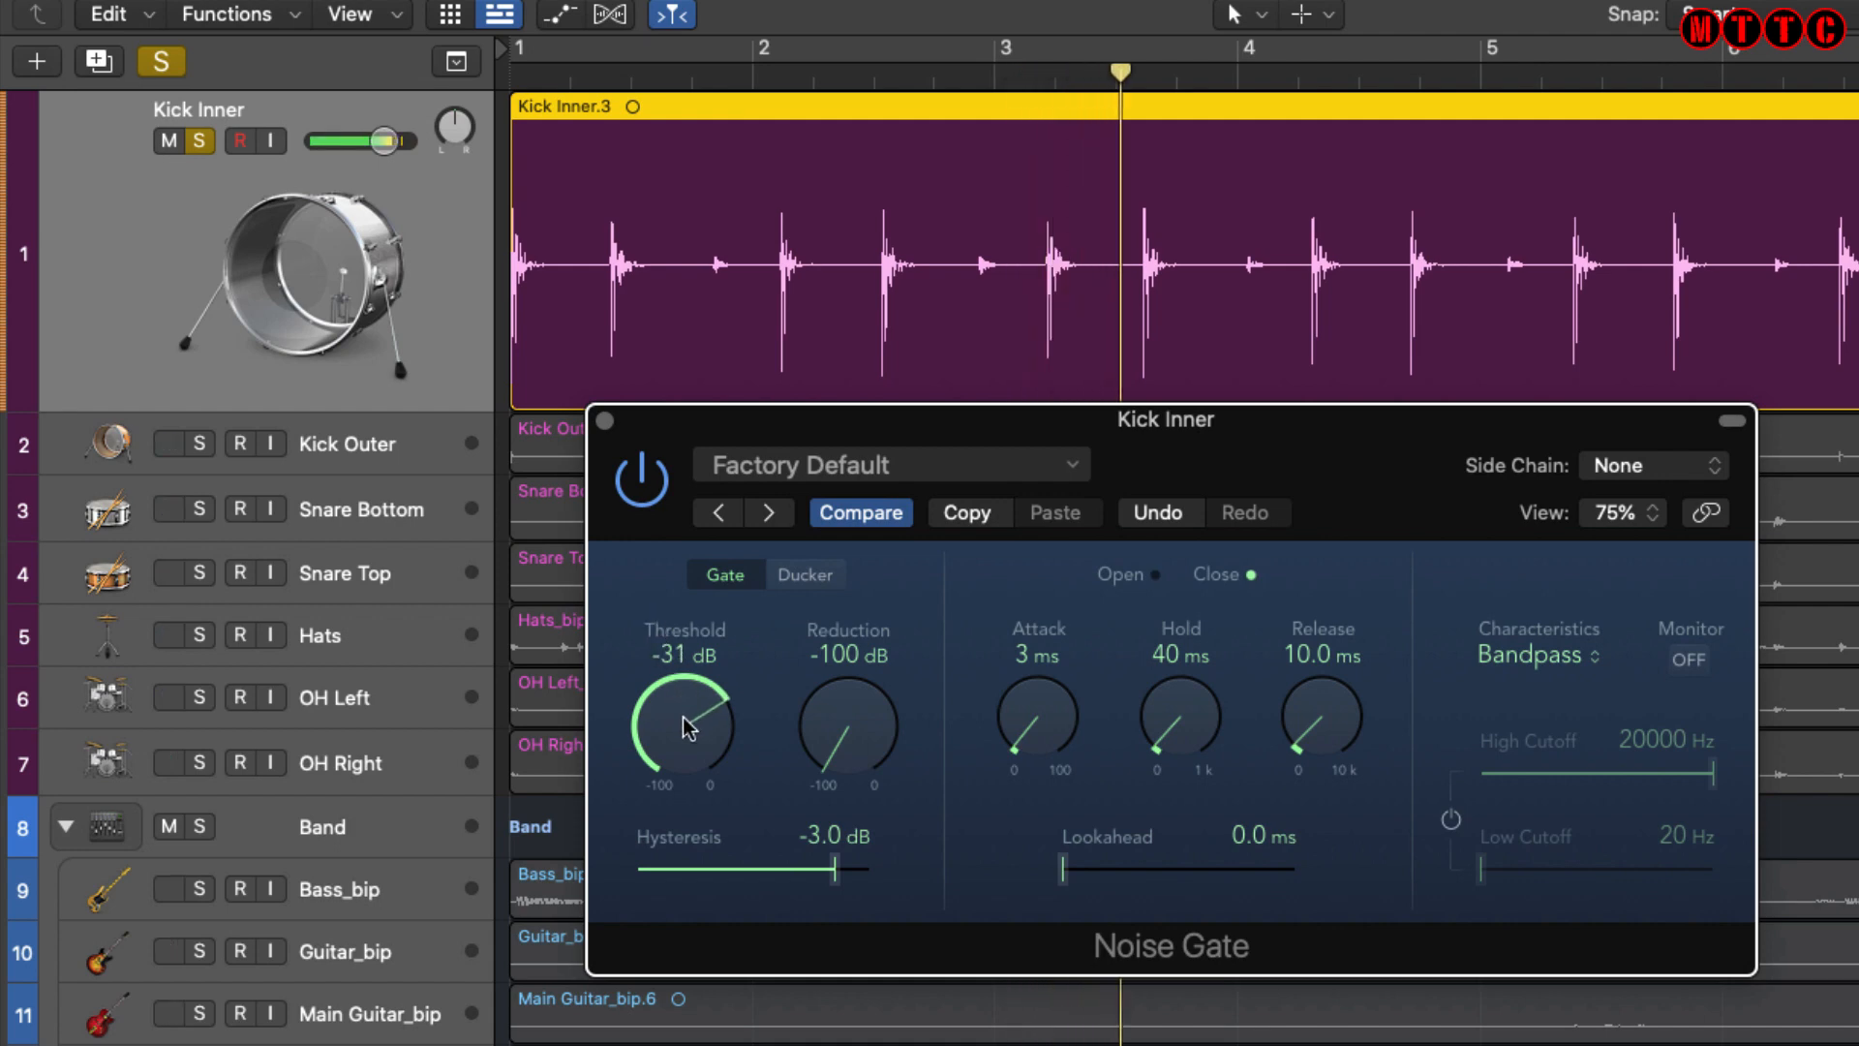
pyautogui.press('space')
pyautogui.moveTo(679, 735); pyautogui.dragTo(681, 724)
pyautogui.press('space')
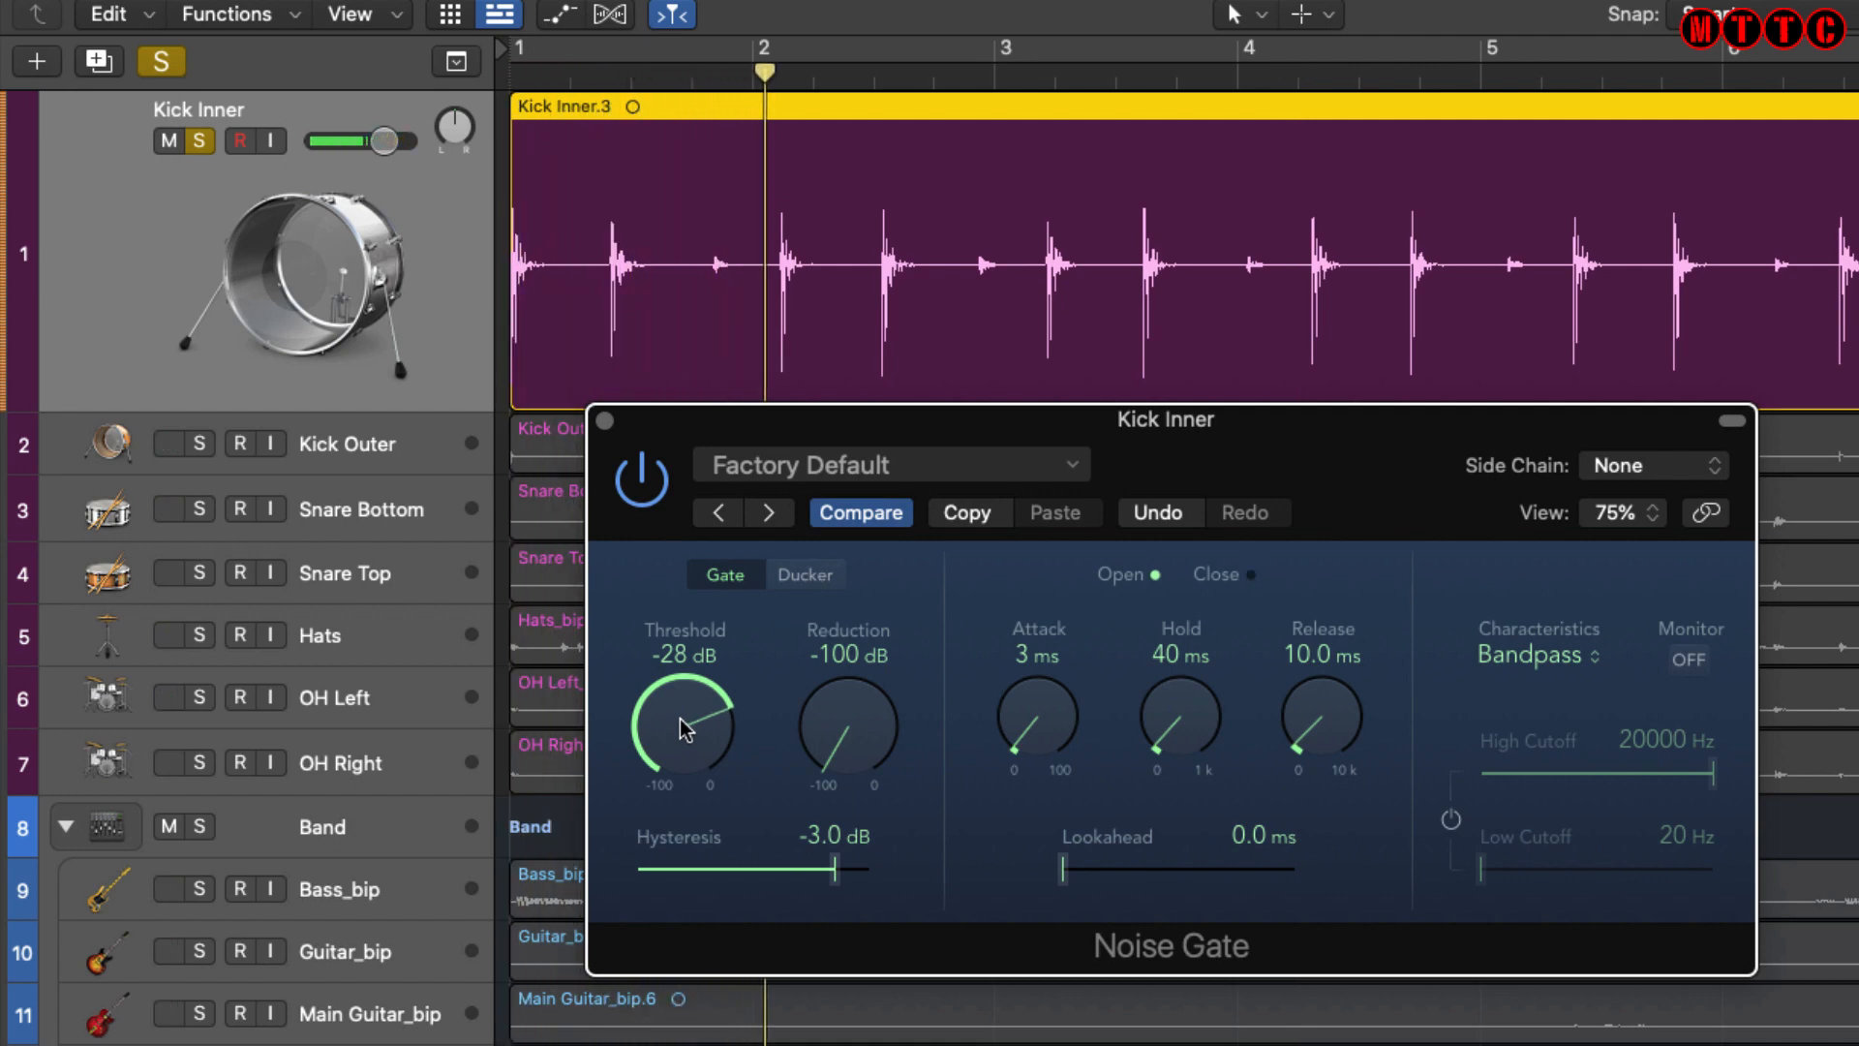
pyautogui.moveTo(682, 714); pyautogui.dragTo(683, 703)
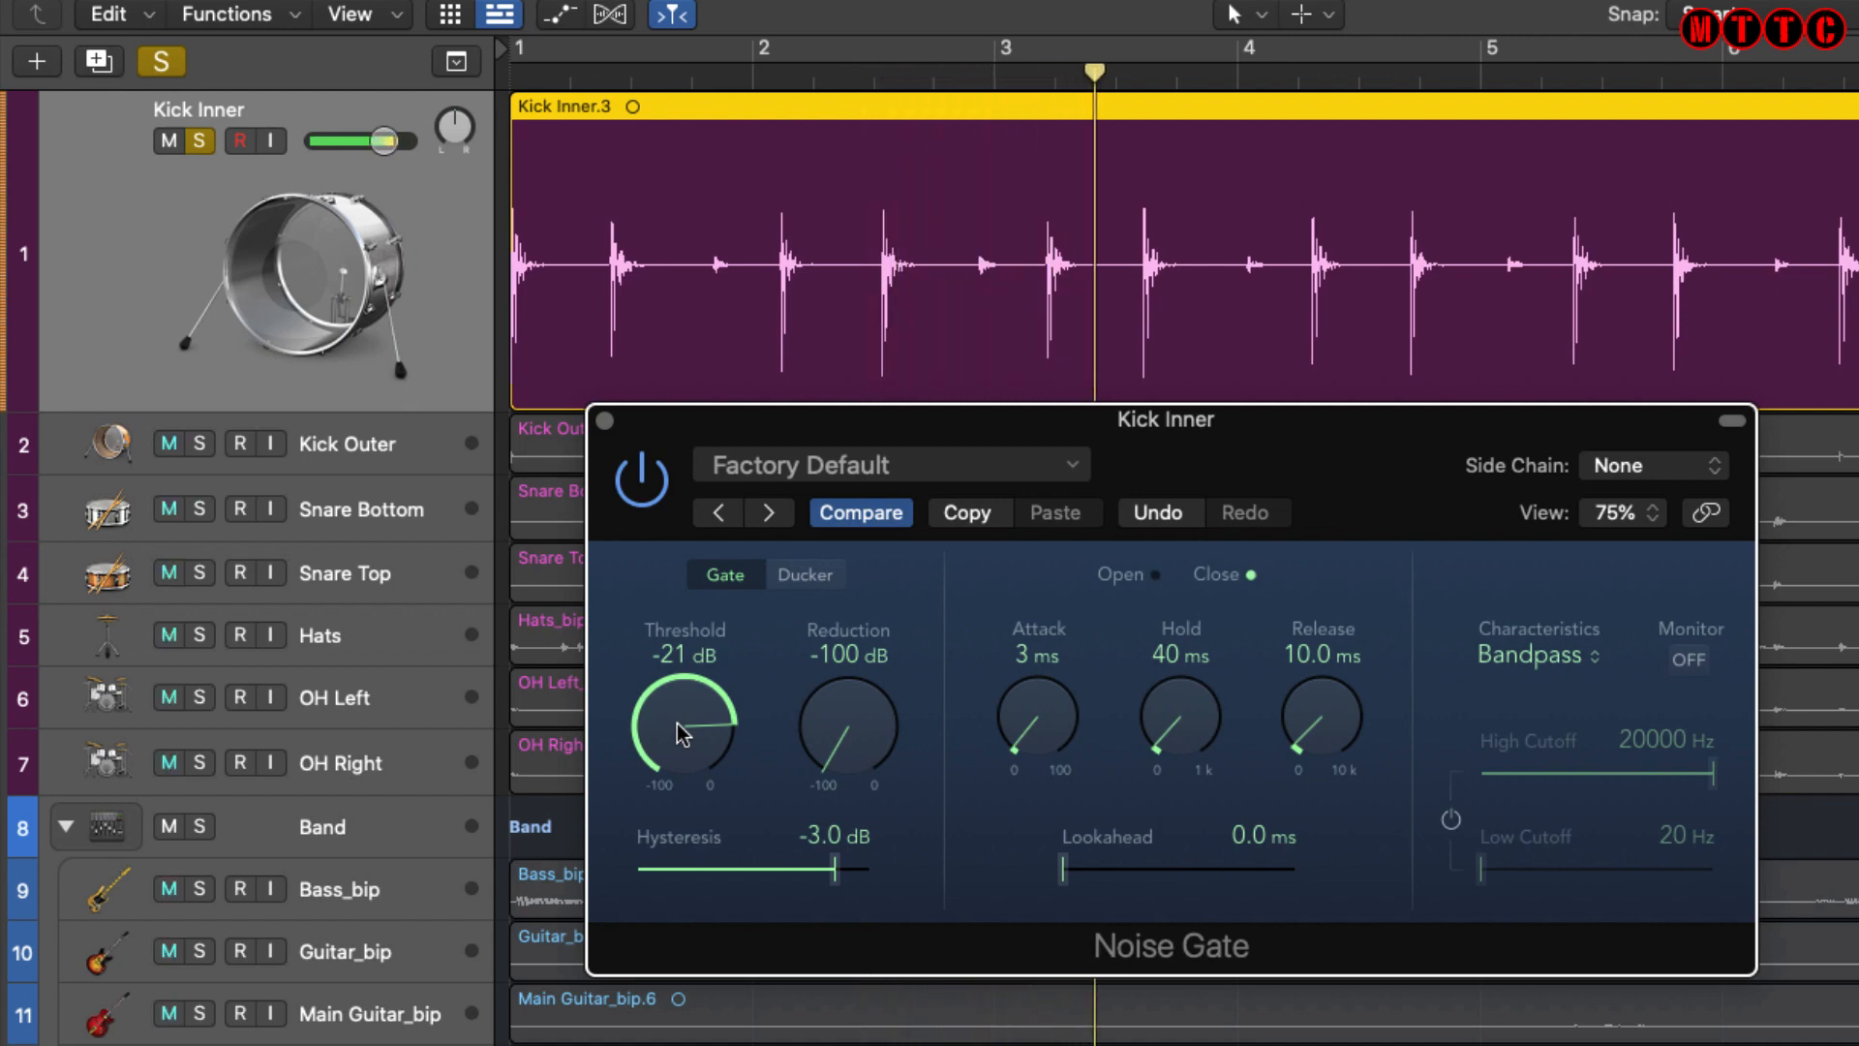
pyautogui.press('space')
pyautogui.press('Return')
pyautogui.press('space')
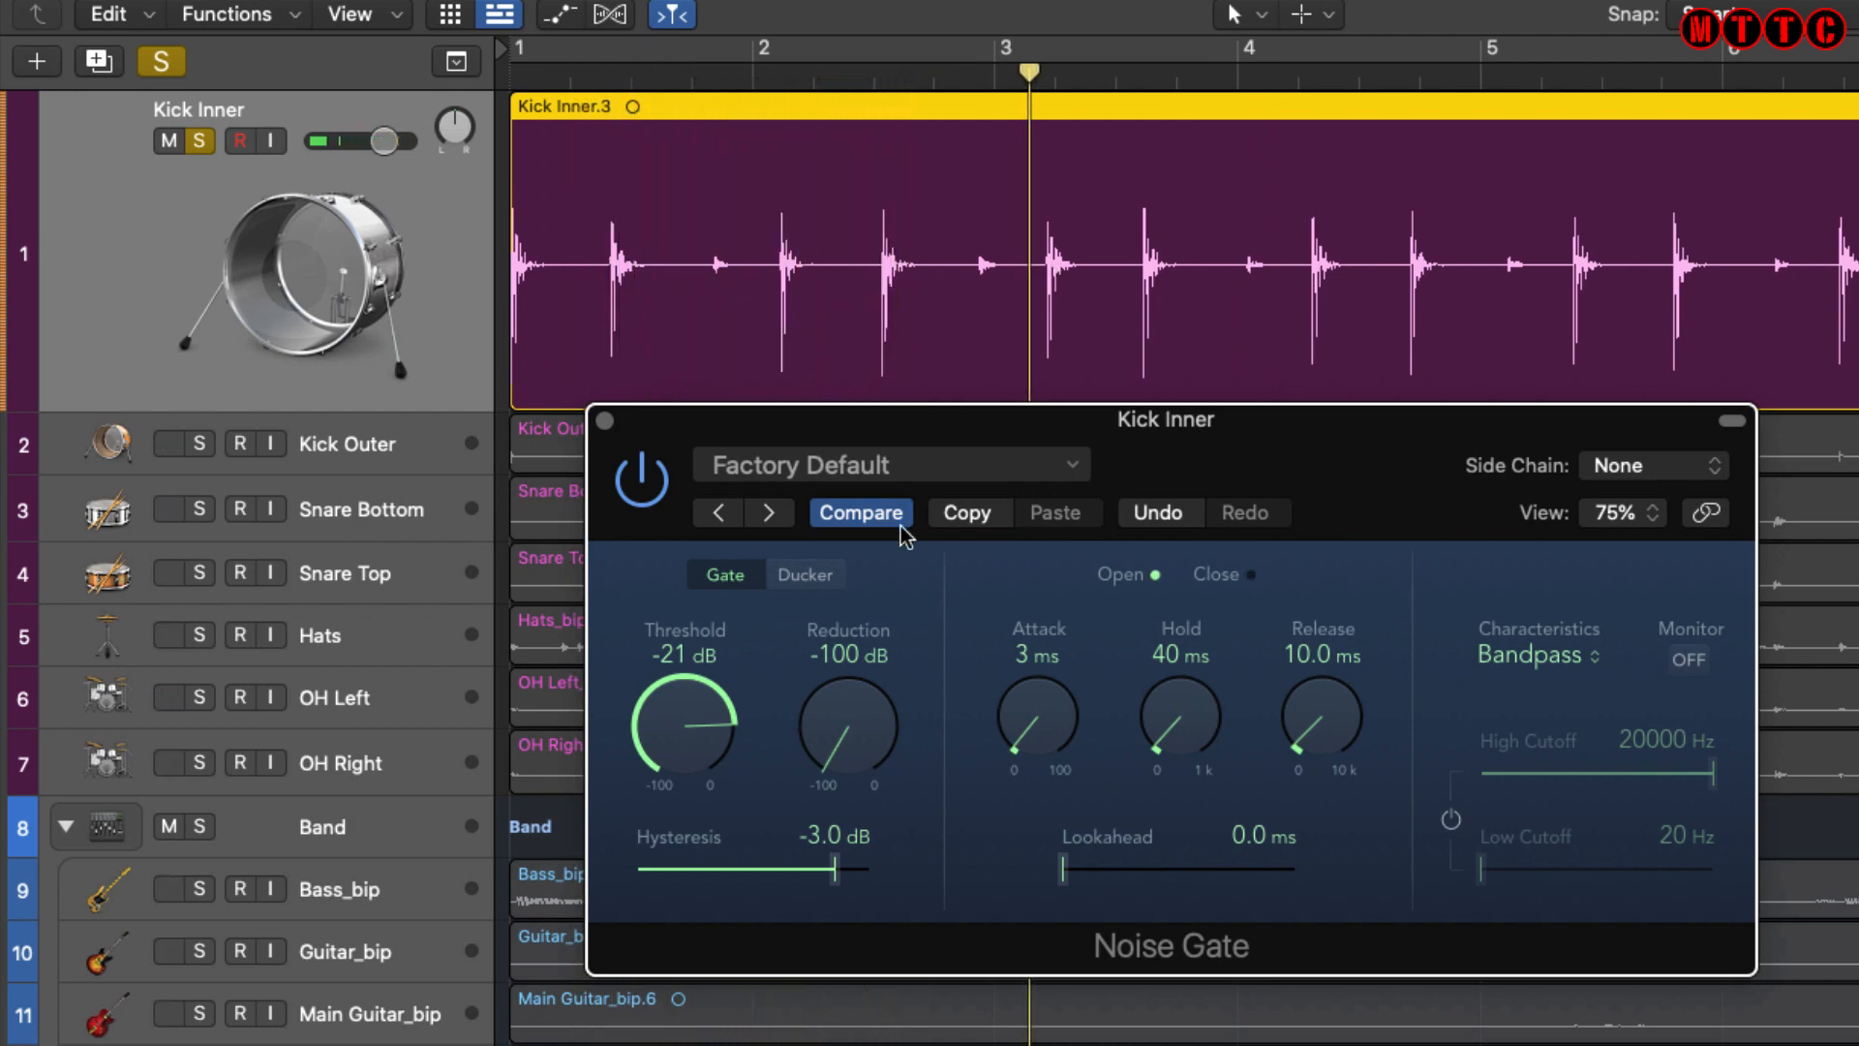
pyautogui.press('super+w')
# Select the Kick Outer track and insert a mono Noise Gate on it.
pyautogui.click(391, 446)
pyautogui.press('super+Down')
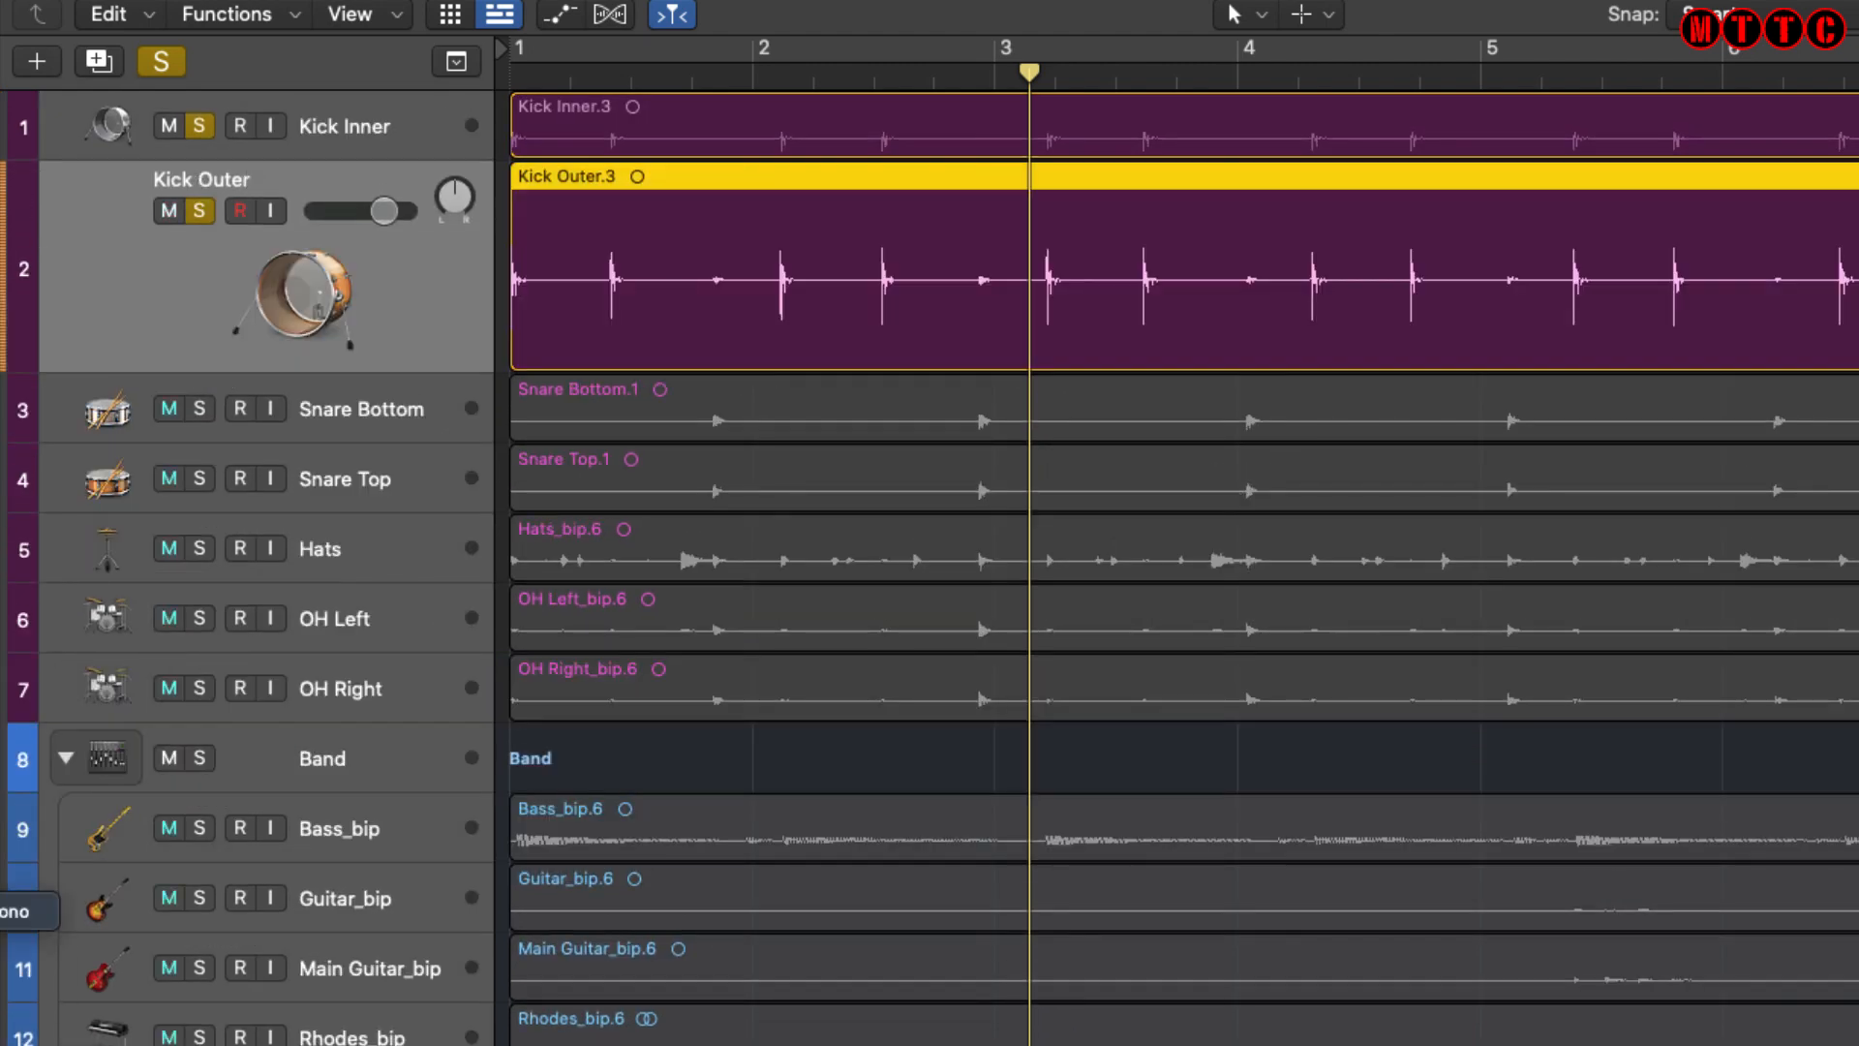
pyautogui.click(14, 912)
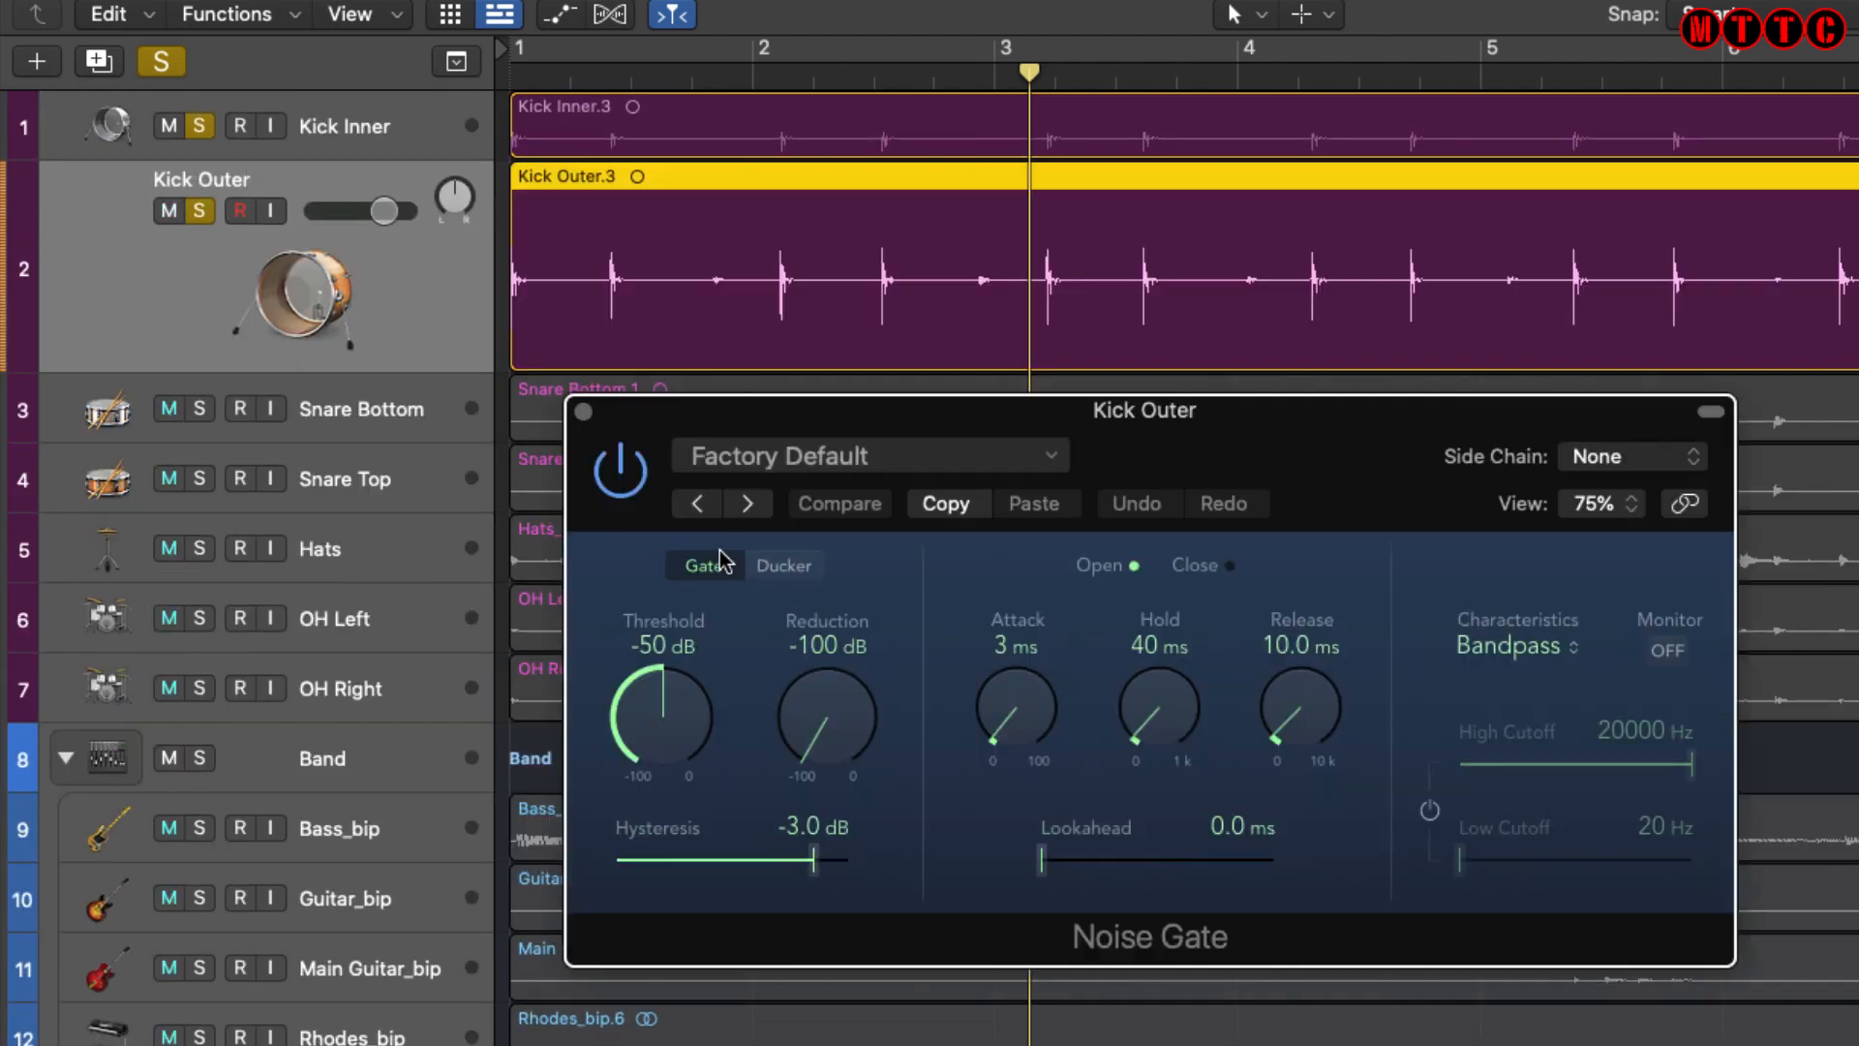
# Unsolo Kick Inner and set the Kick Outer Noise Gate threshold to -24 dB while playing from the start.
pyautogui.click(198, 126)
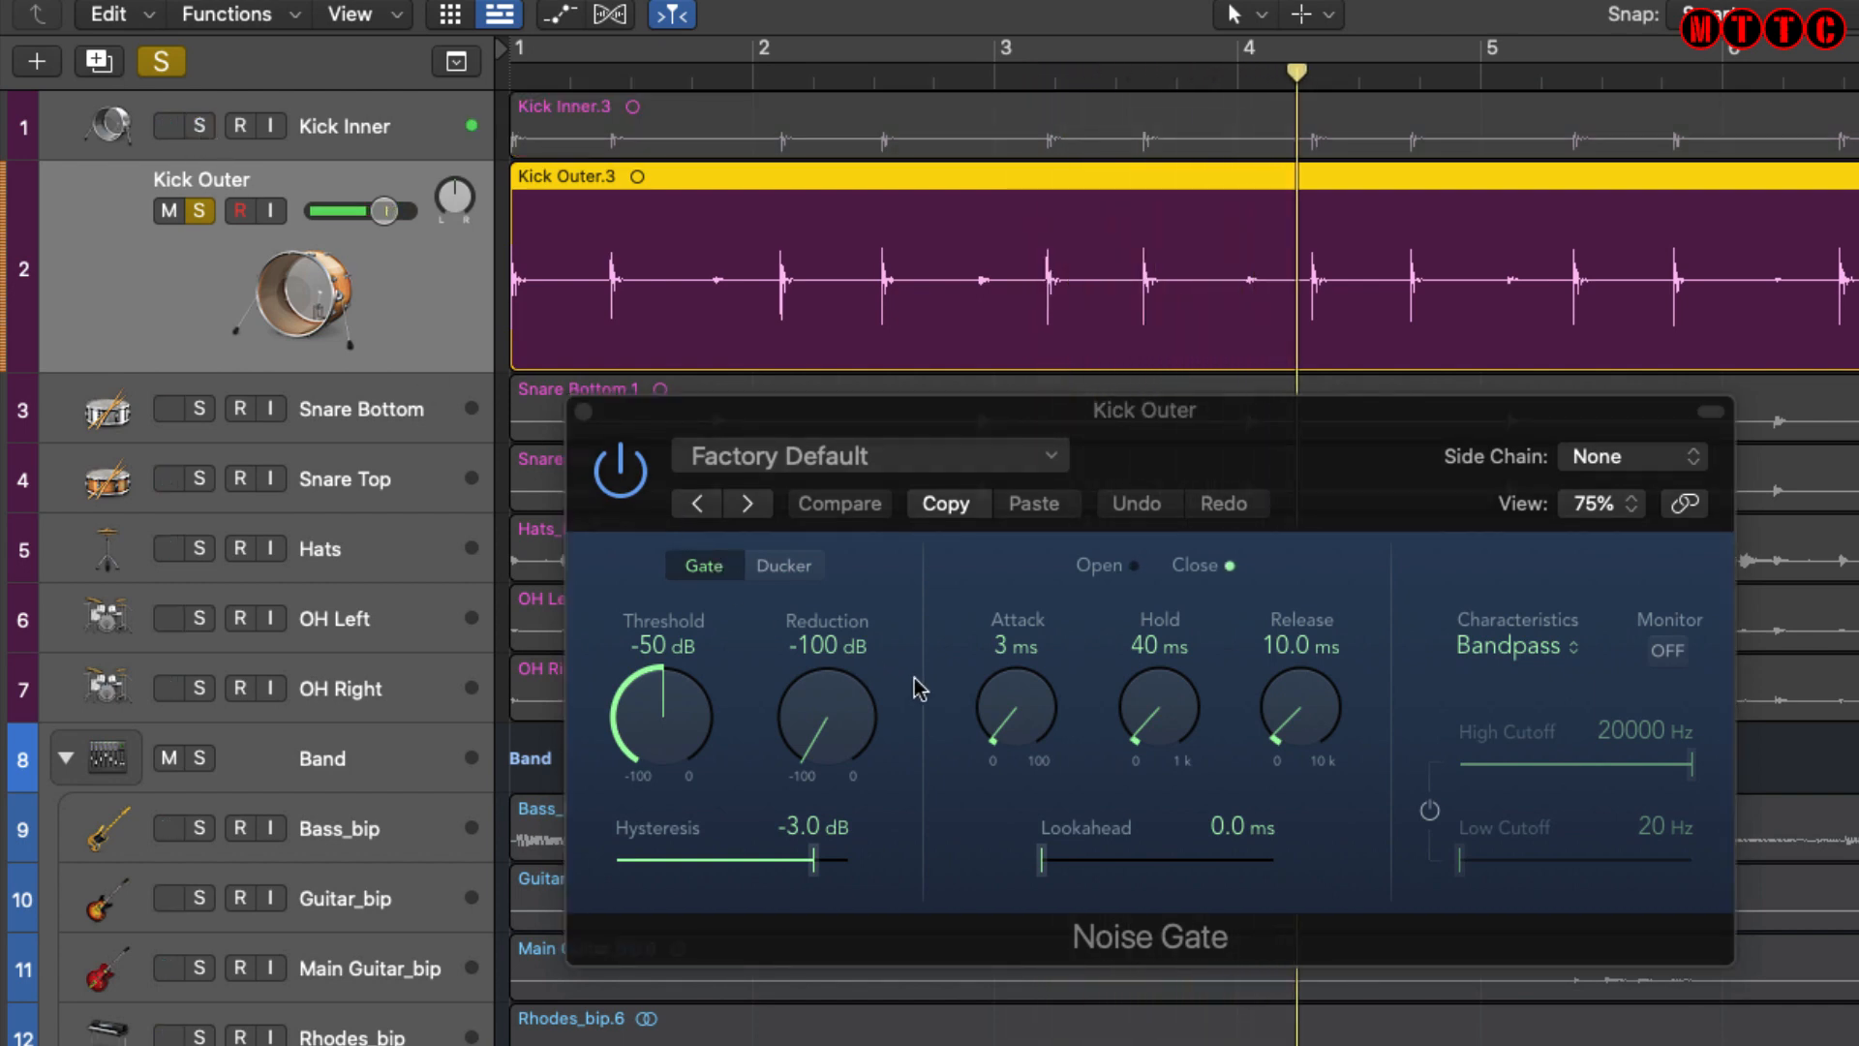
pyautogui.press('Return')
pyautogui.press('space')
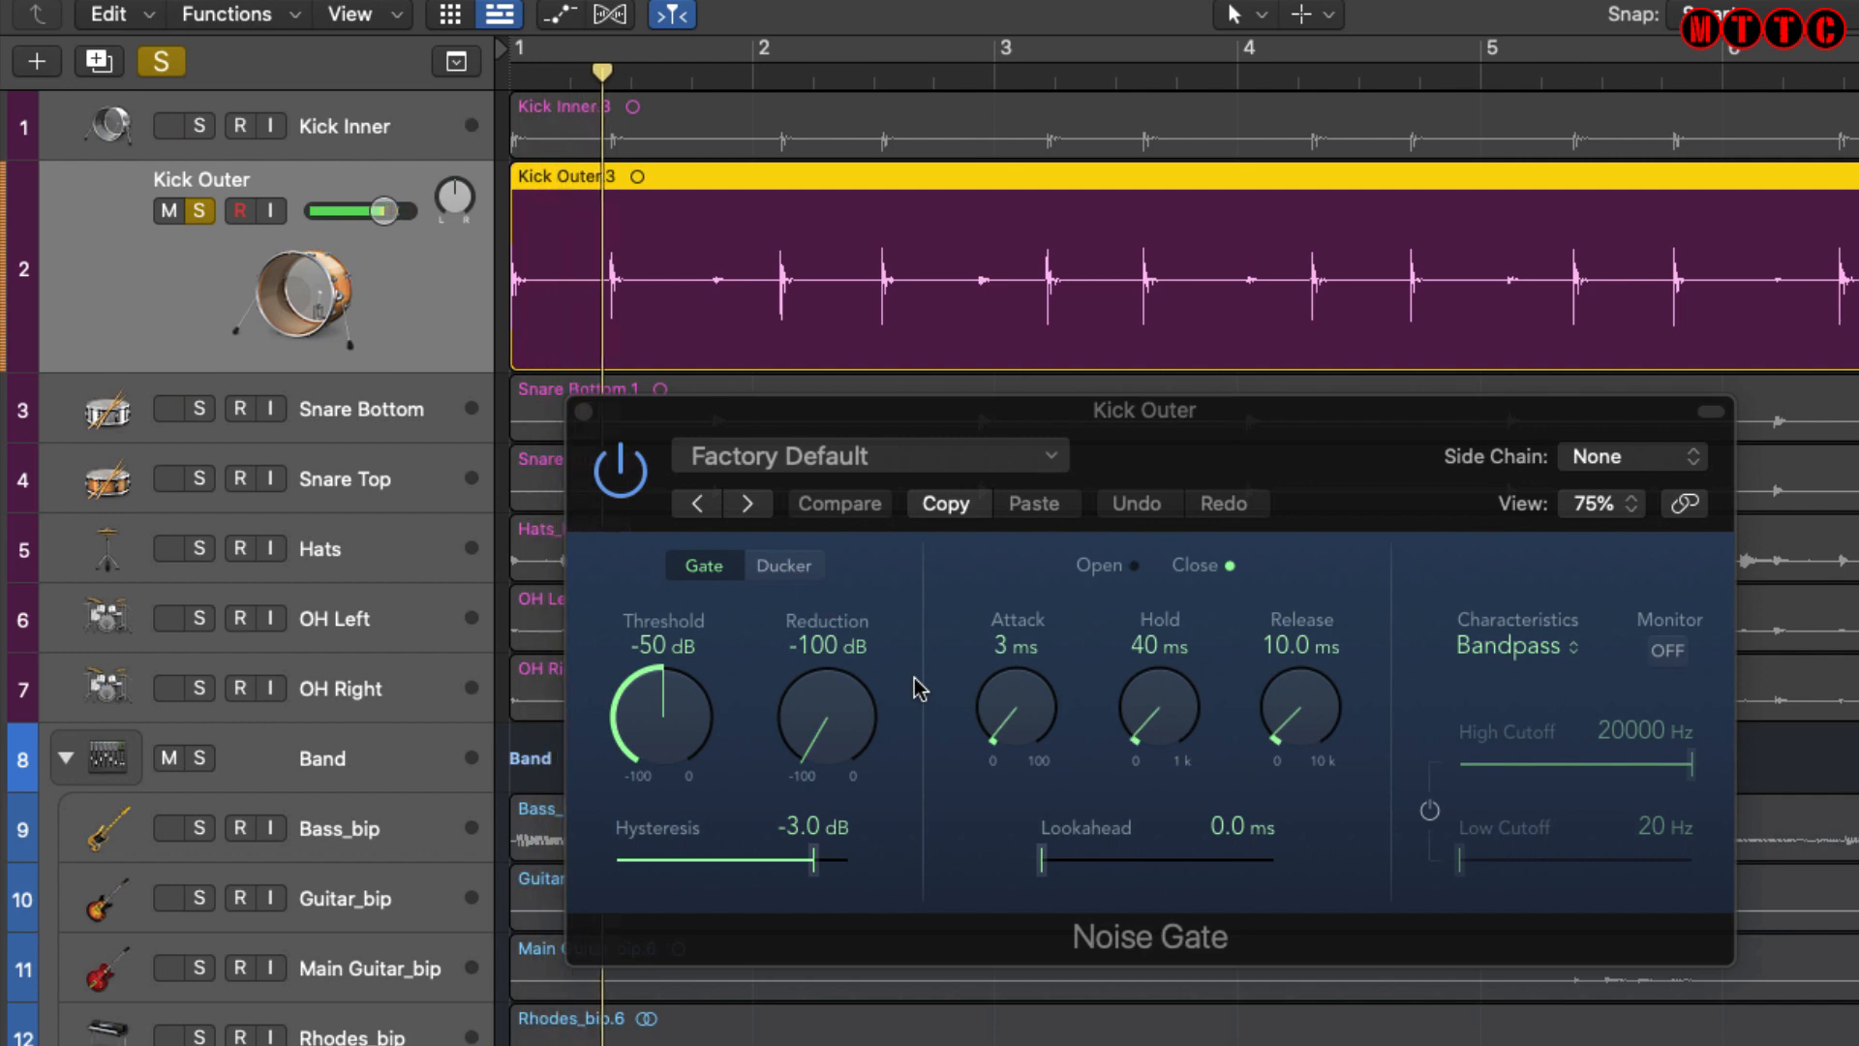
pyautogui.moveTo(651, 699); pyautogui.dragTo(644, 636)
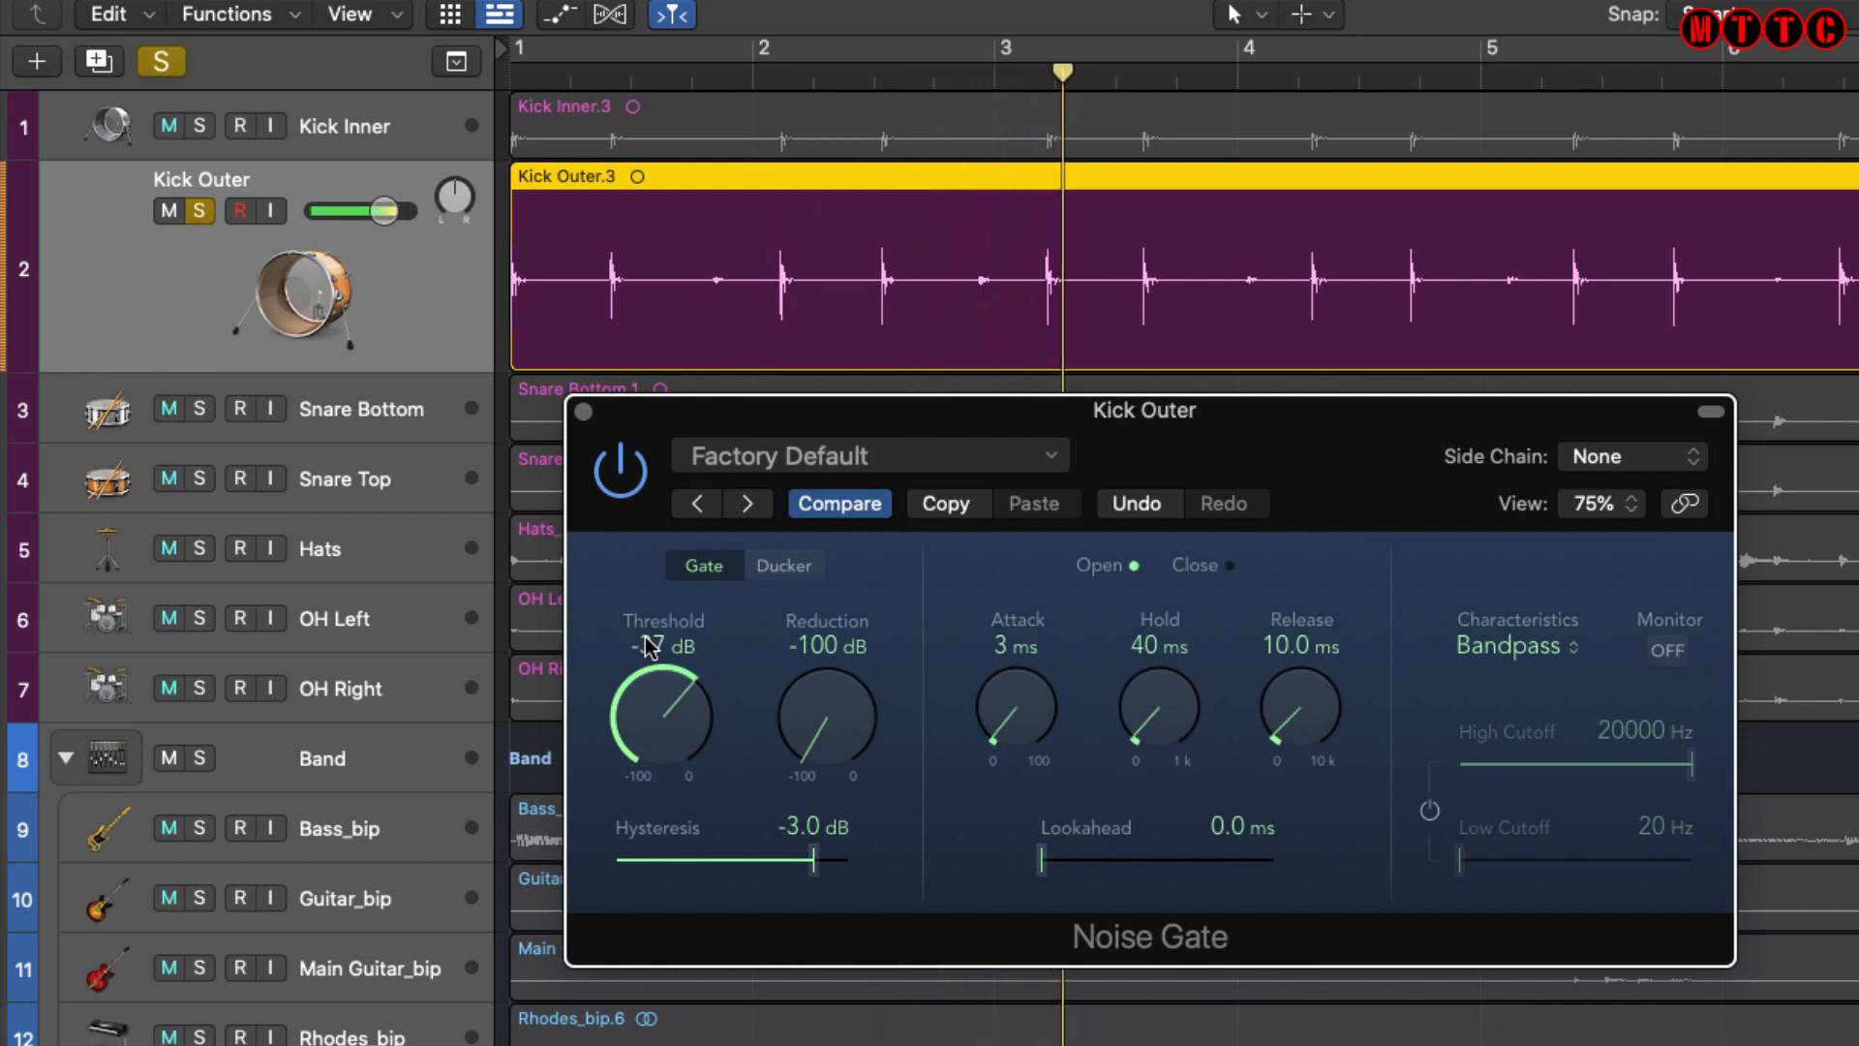
pyautogui.moveTo(663, 689); pyautogui.dragTo(664, 682)
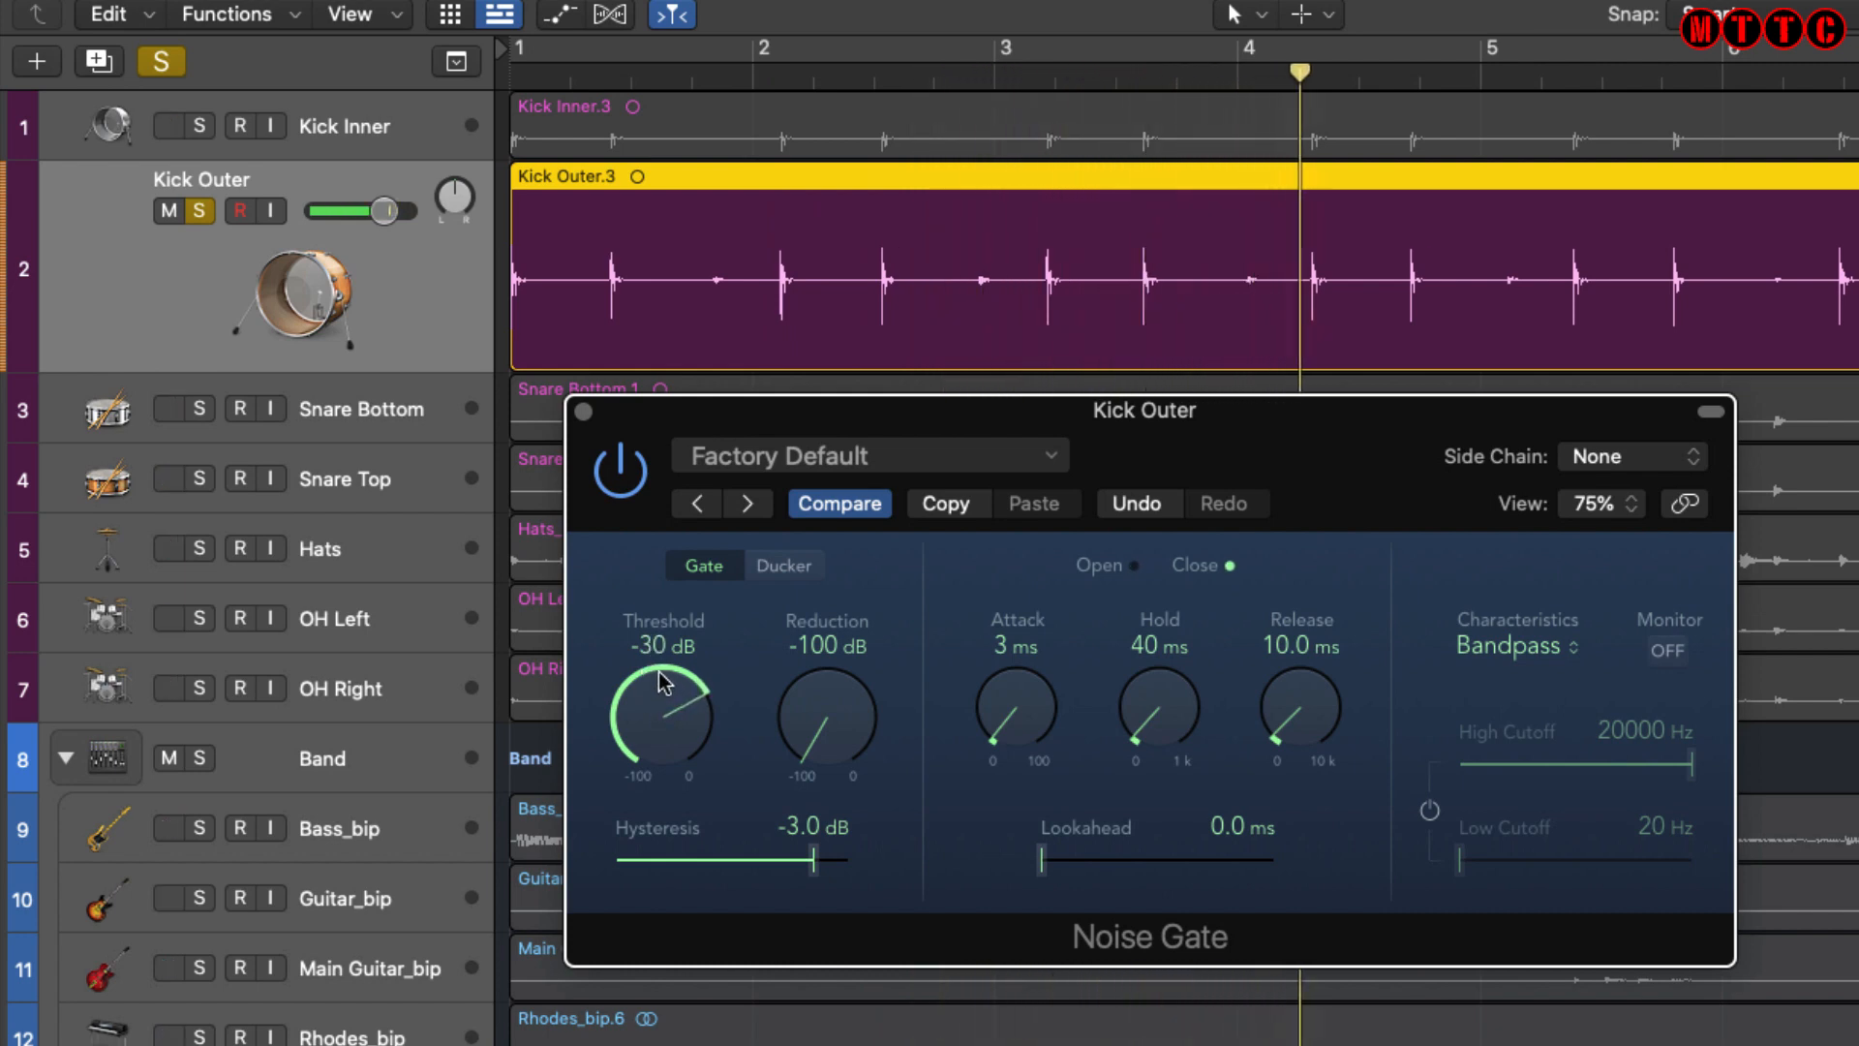
pyautogui.moveTo(664, 709); pyautogui.dragTo(664, 695)
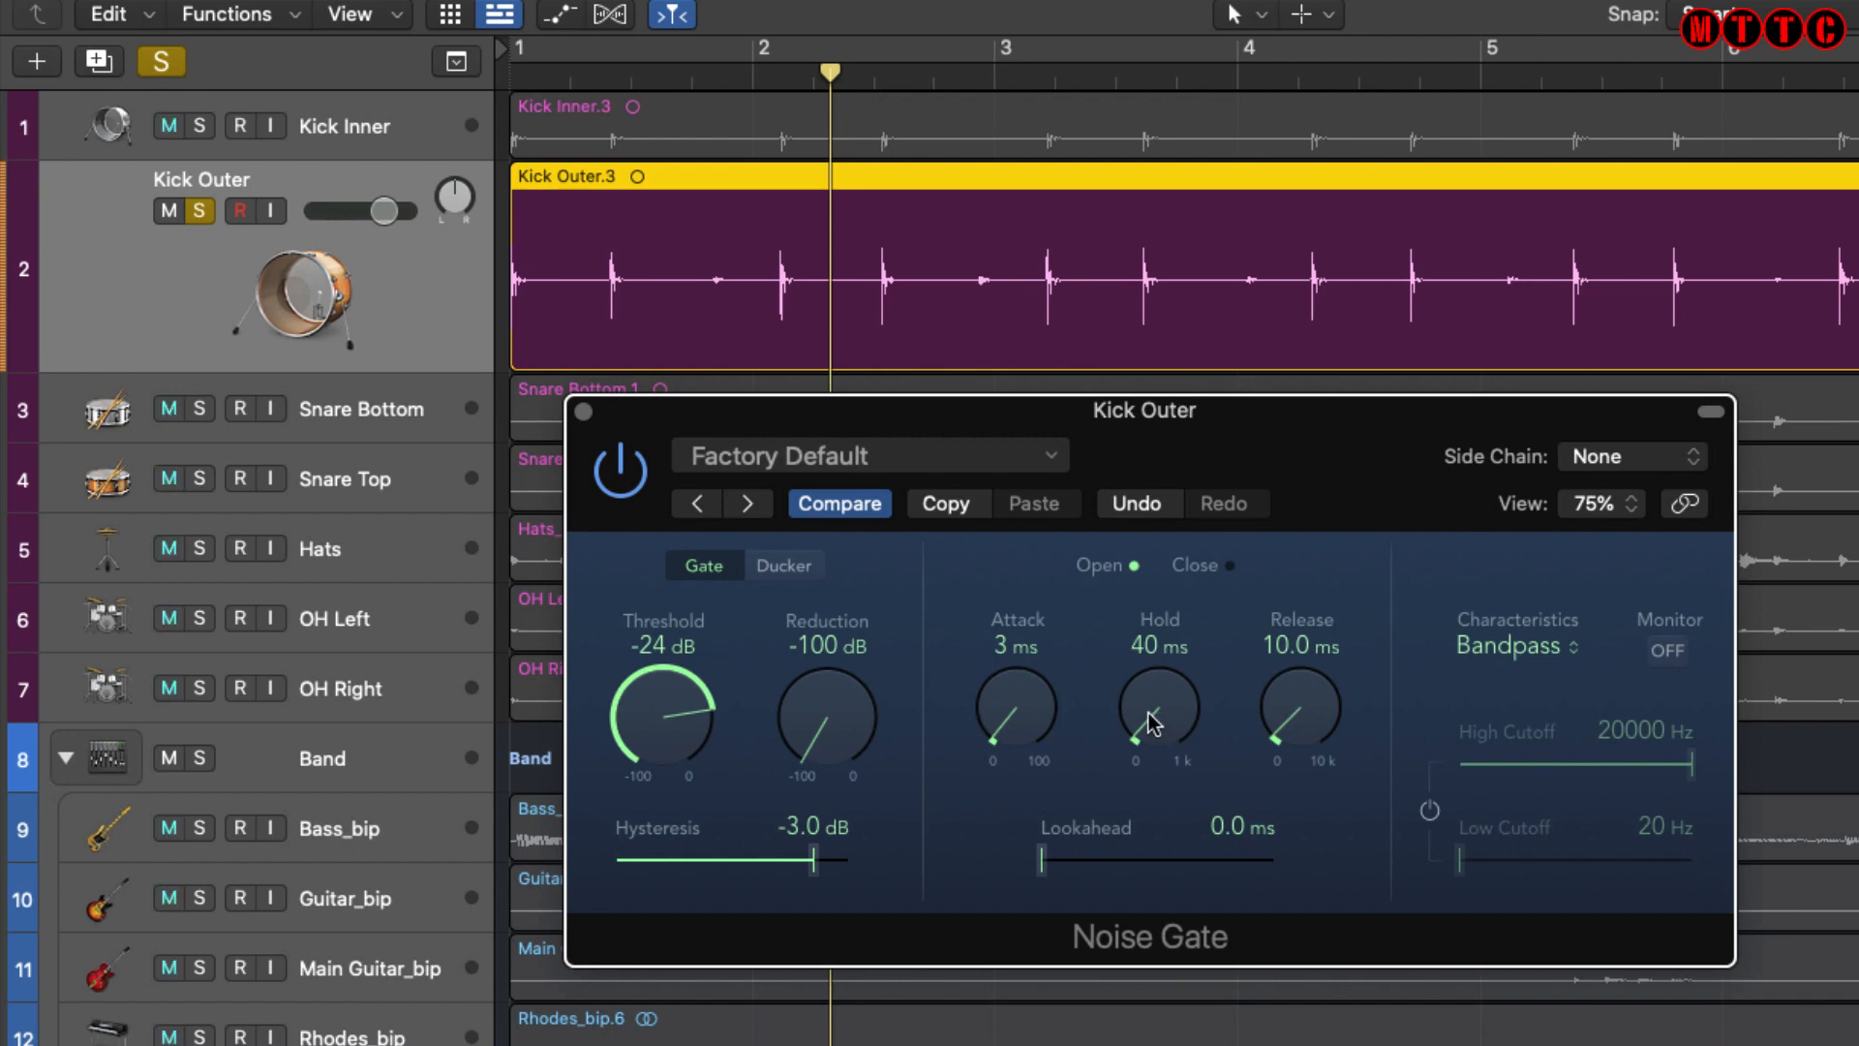
# Raise the Kick Outer Noise Gate's hold to 130 ms and its threshold to -22 dB while replaying the kick.
pyautogui.press('Return')
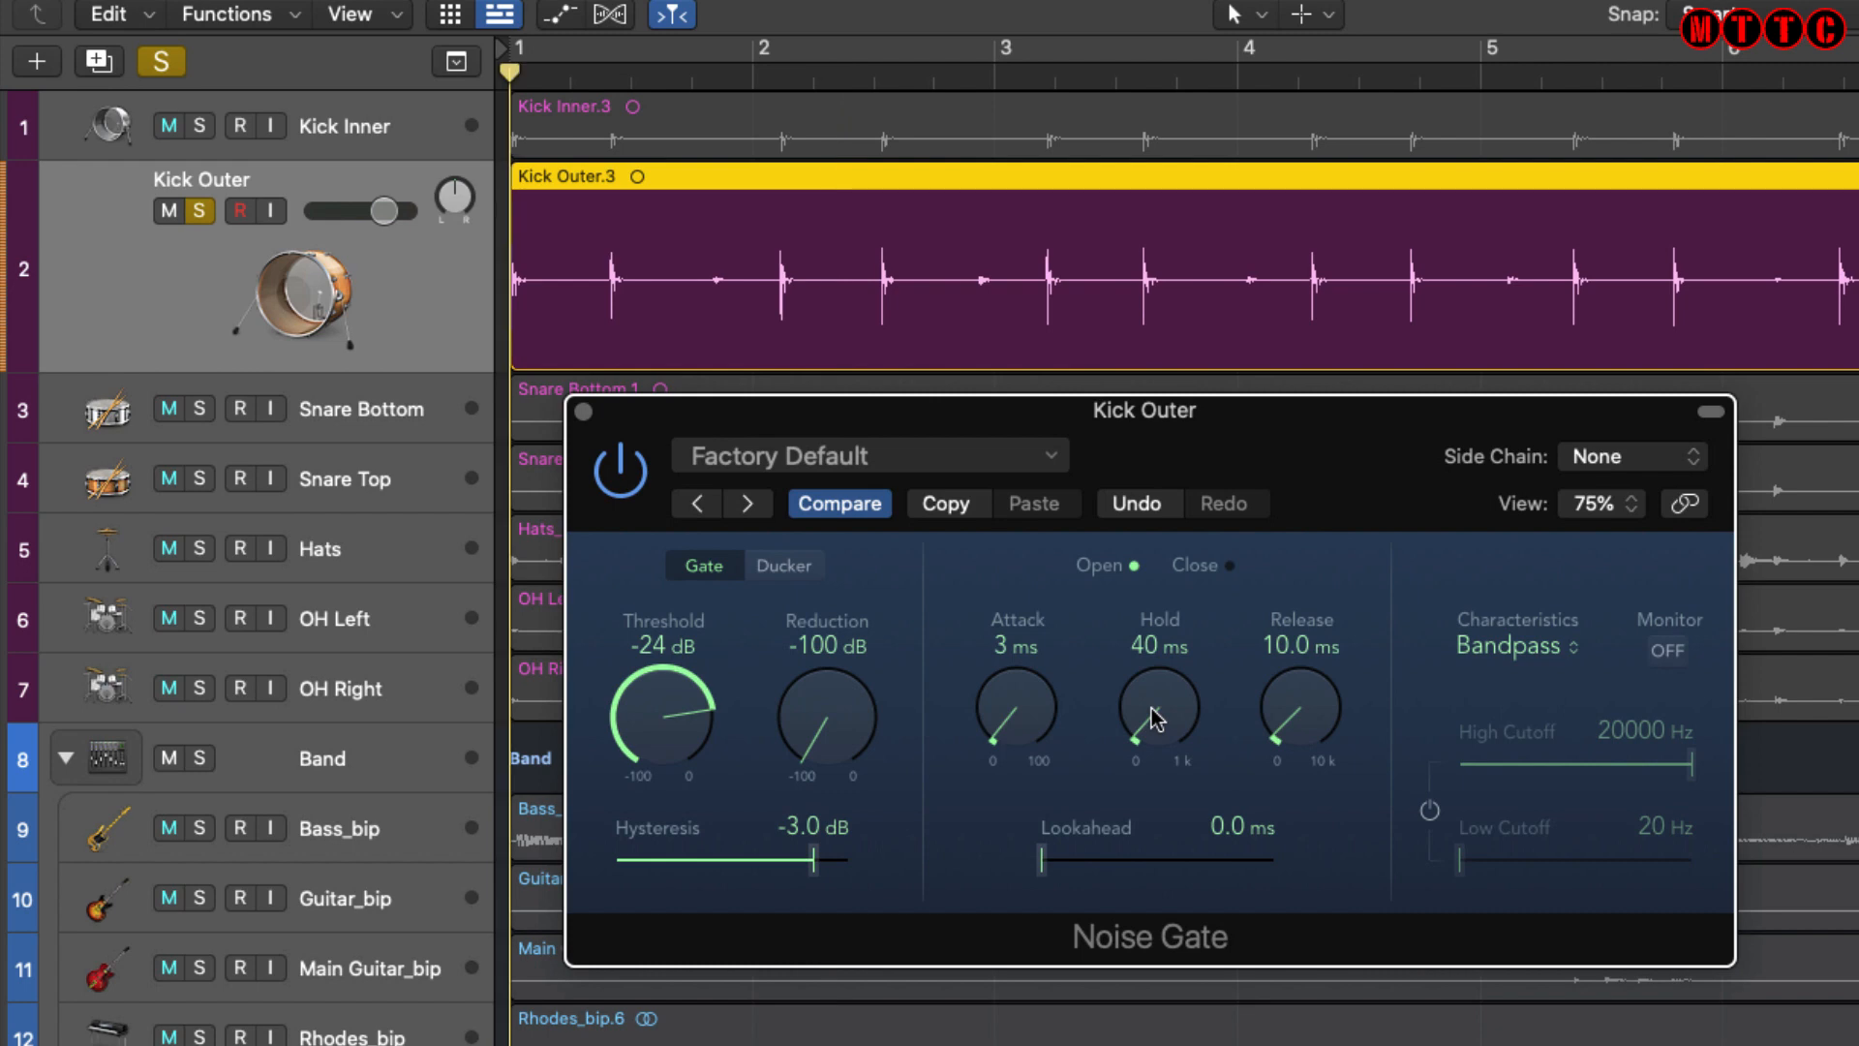
pyautogui.press('space')
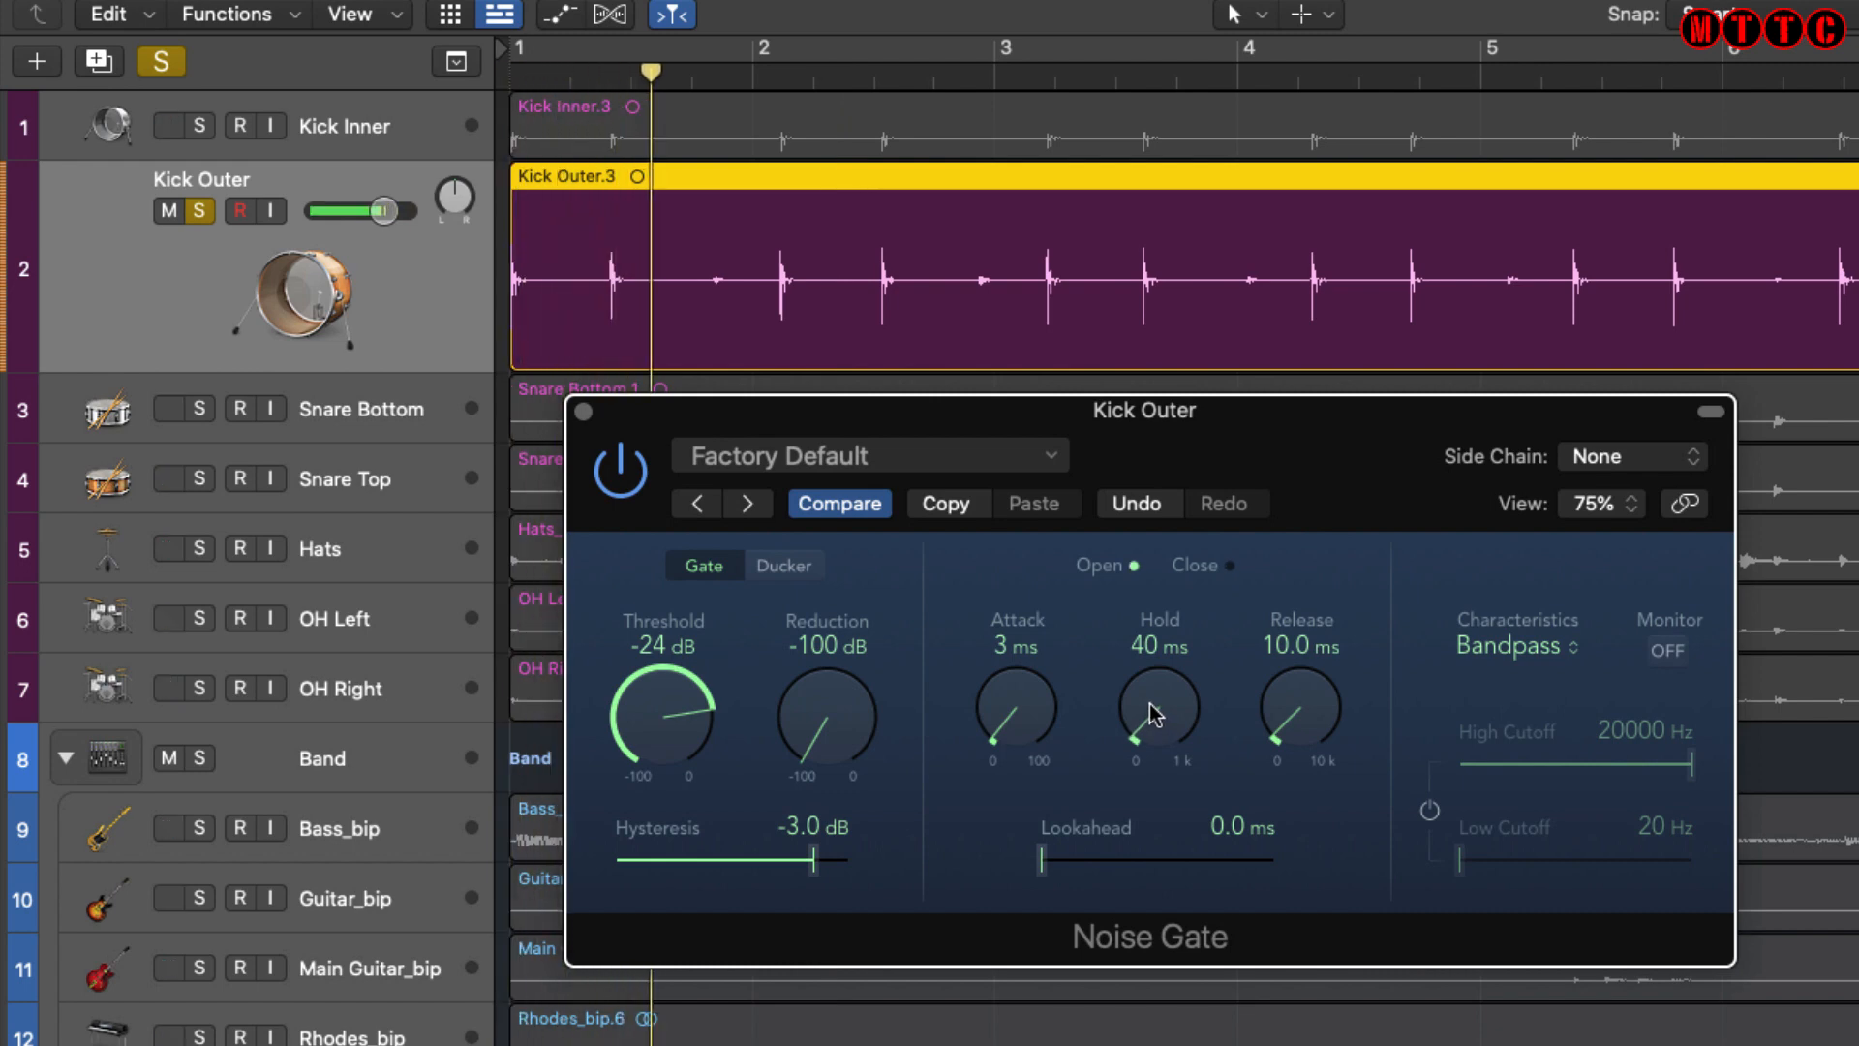
pyautogui.moveTo(1151, 699); pyautogui.dragTo(1150, 693)
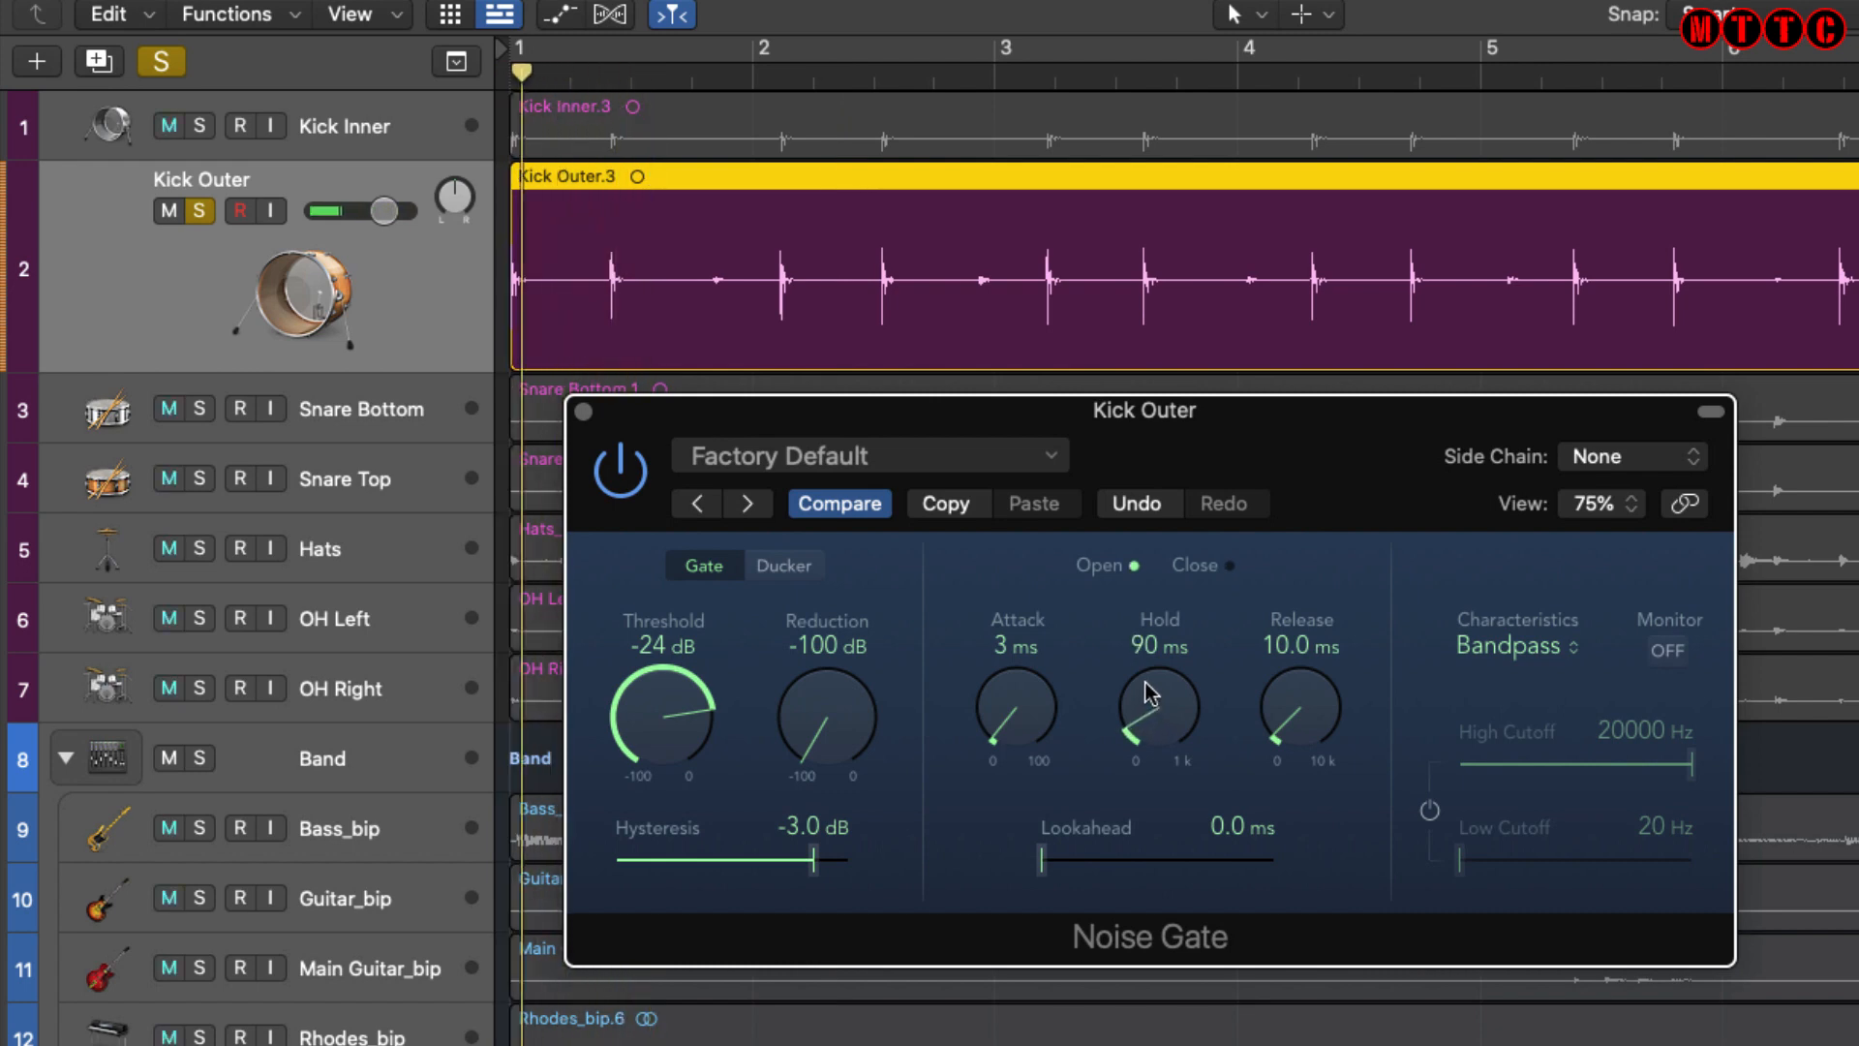
pyautogui.moveTo(1145, 672); pyautogui.dragTo(1146, 664)
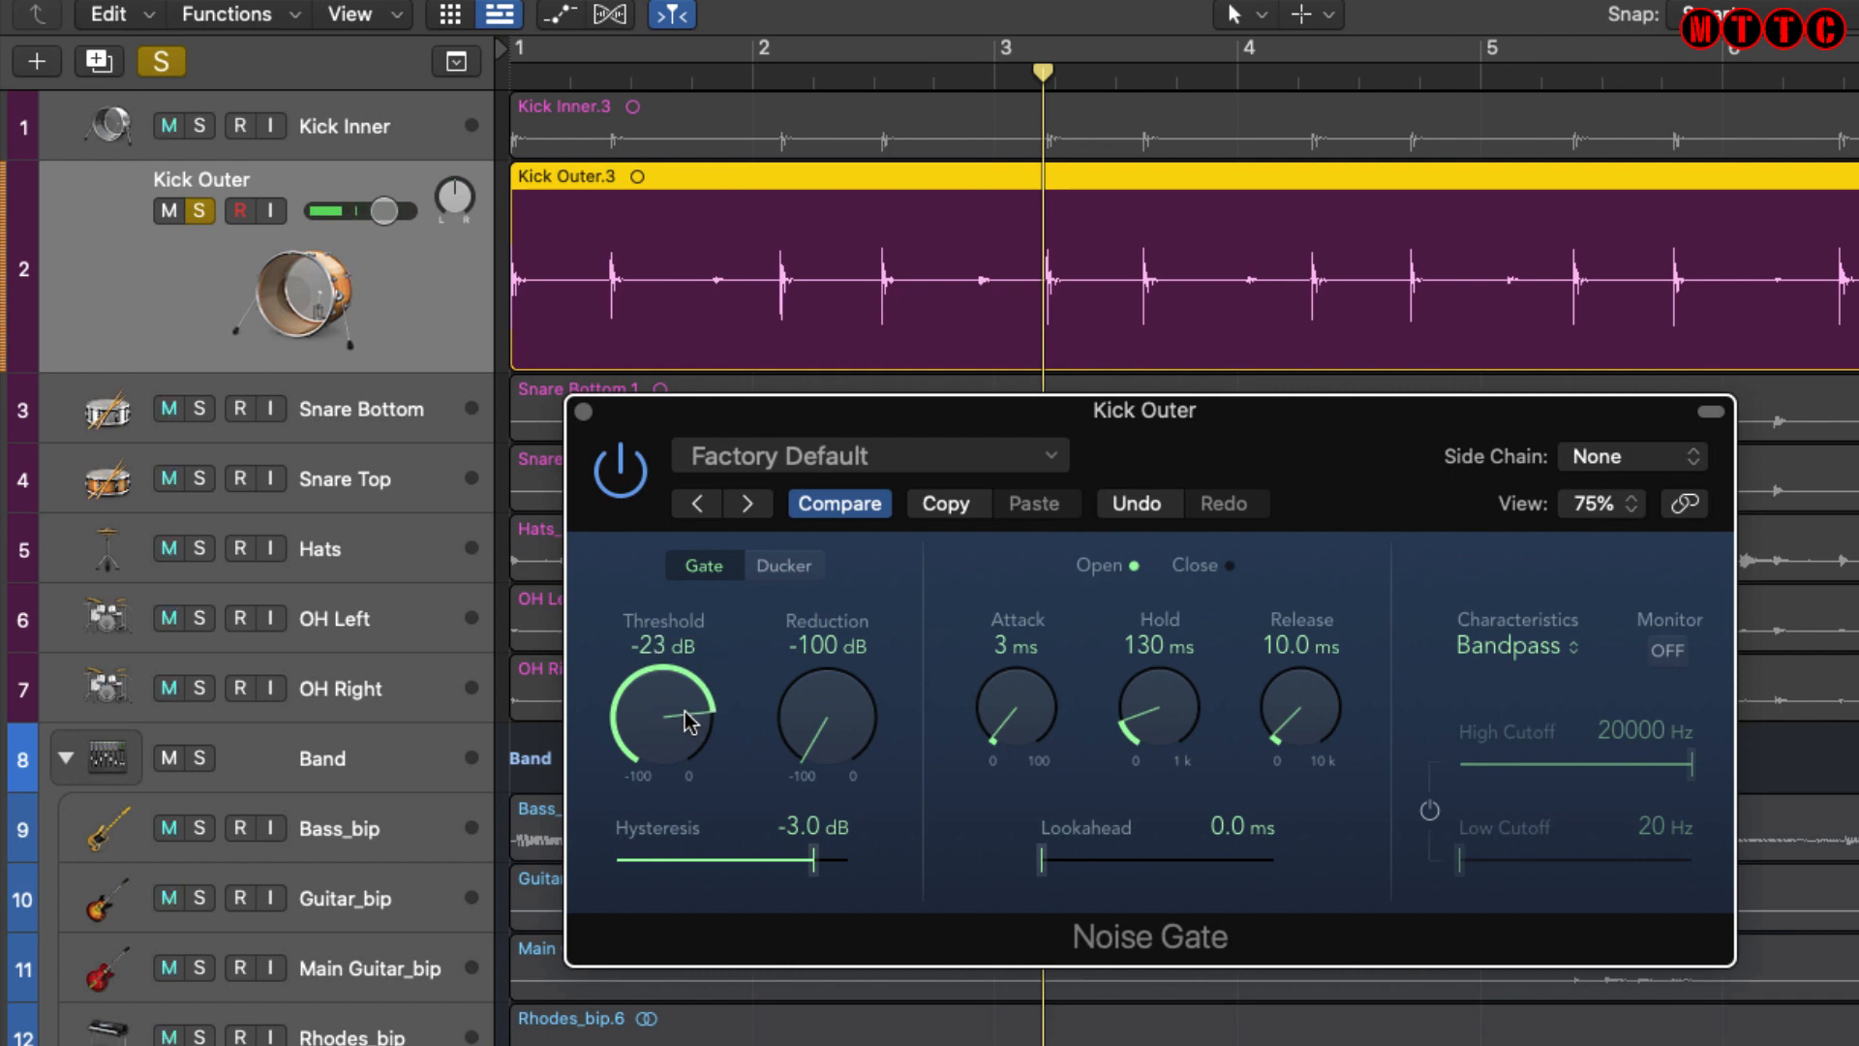
pyautogui.click(875, 75)
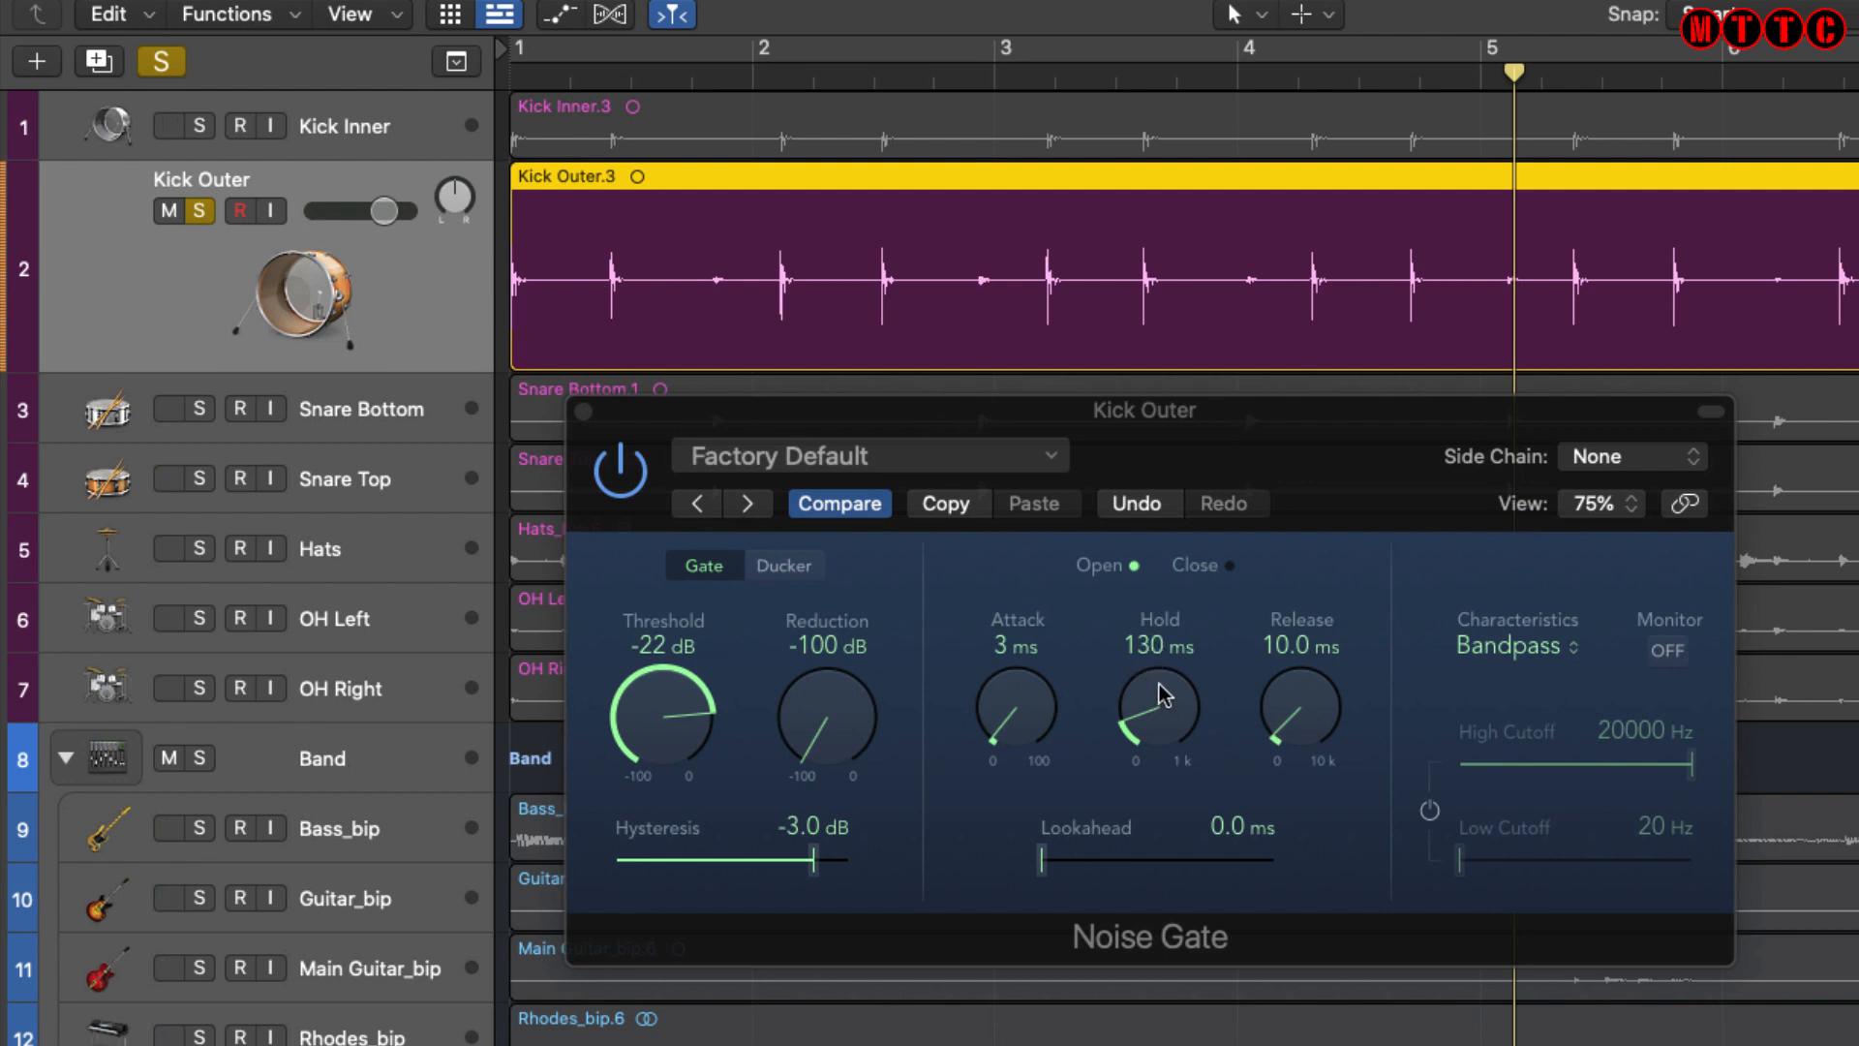
# Compare the gated kicks from the start by soloing Kick Inner alone and together with Kick Outer, and close the plug-in window.
pyautogui.press('Return')
pyautogui.click(350, 124)
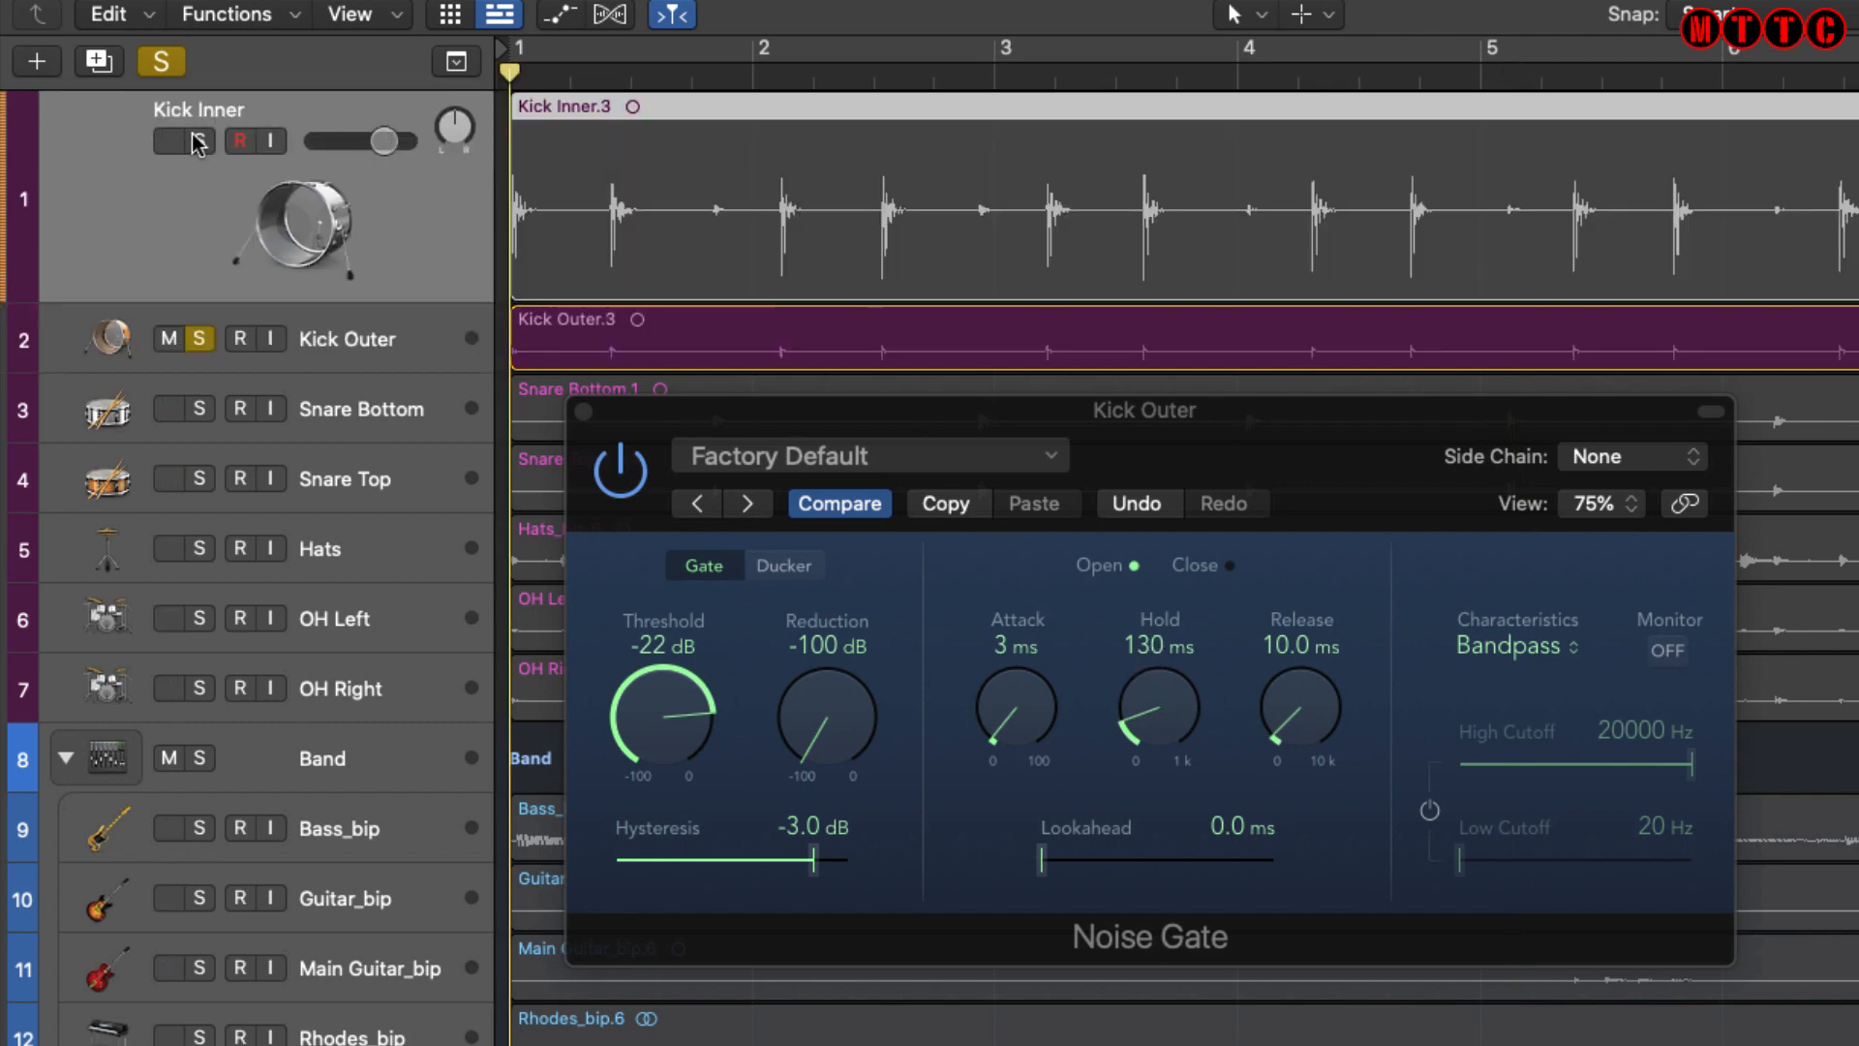
pyautogui.click(199, 142)
pyautogui.click(200, 334)
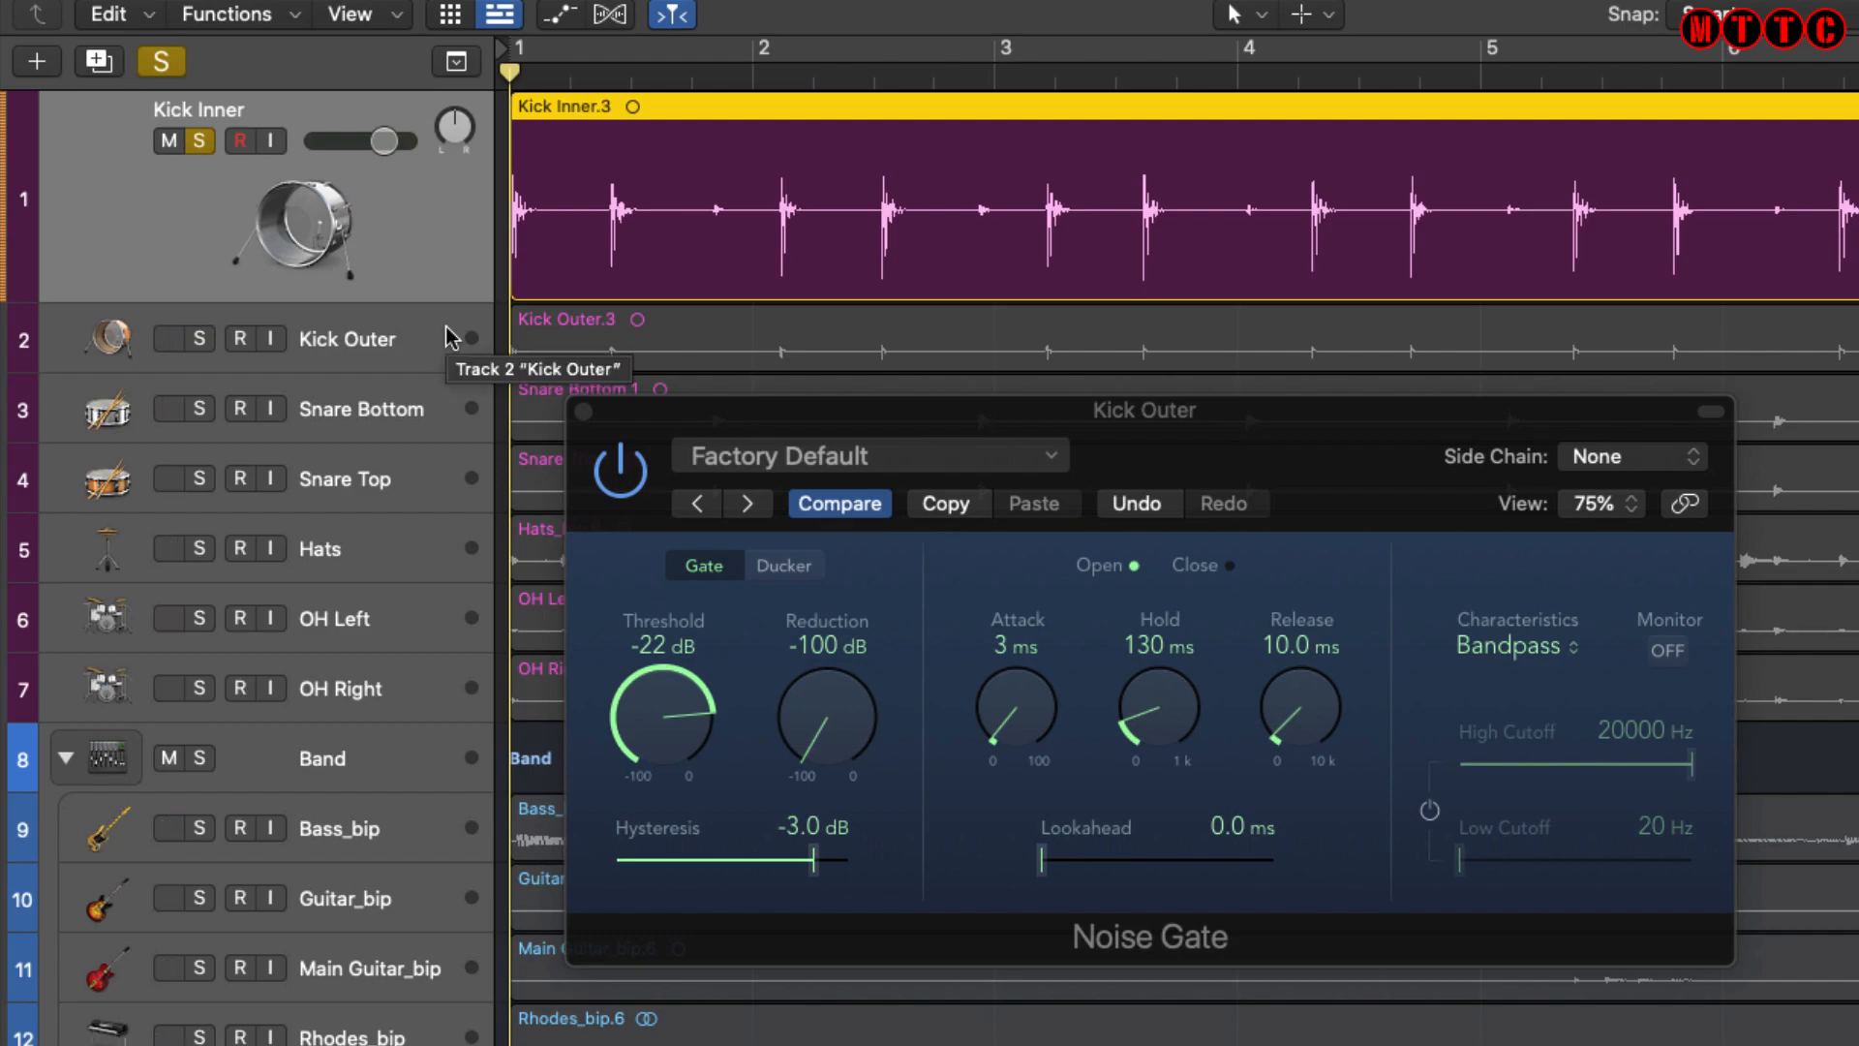
pyautogui.click(197, 337)
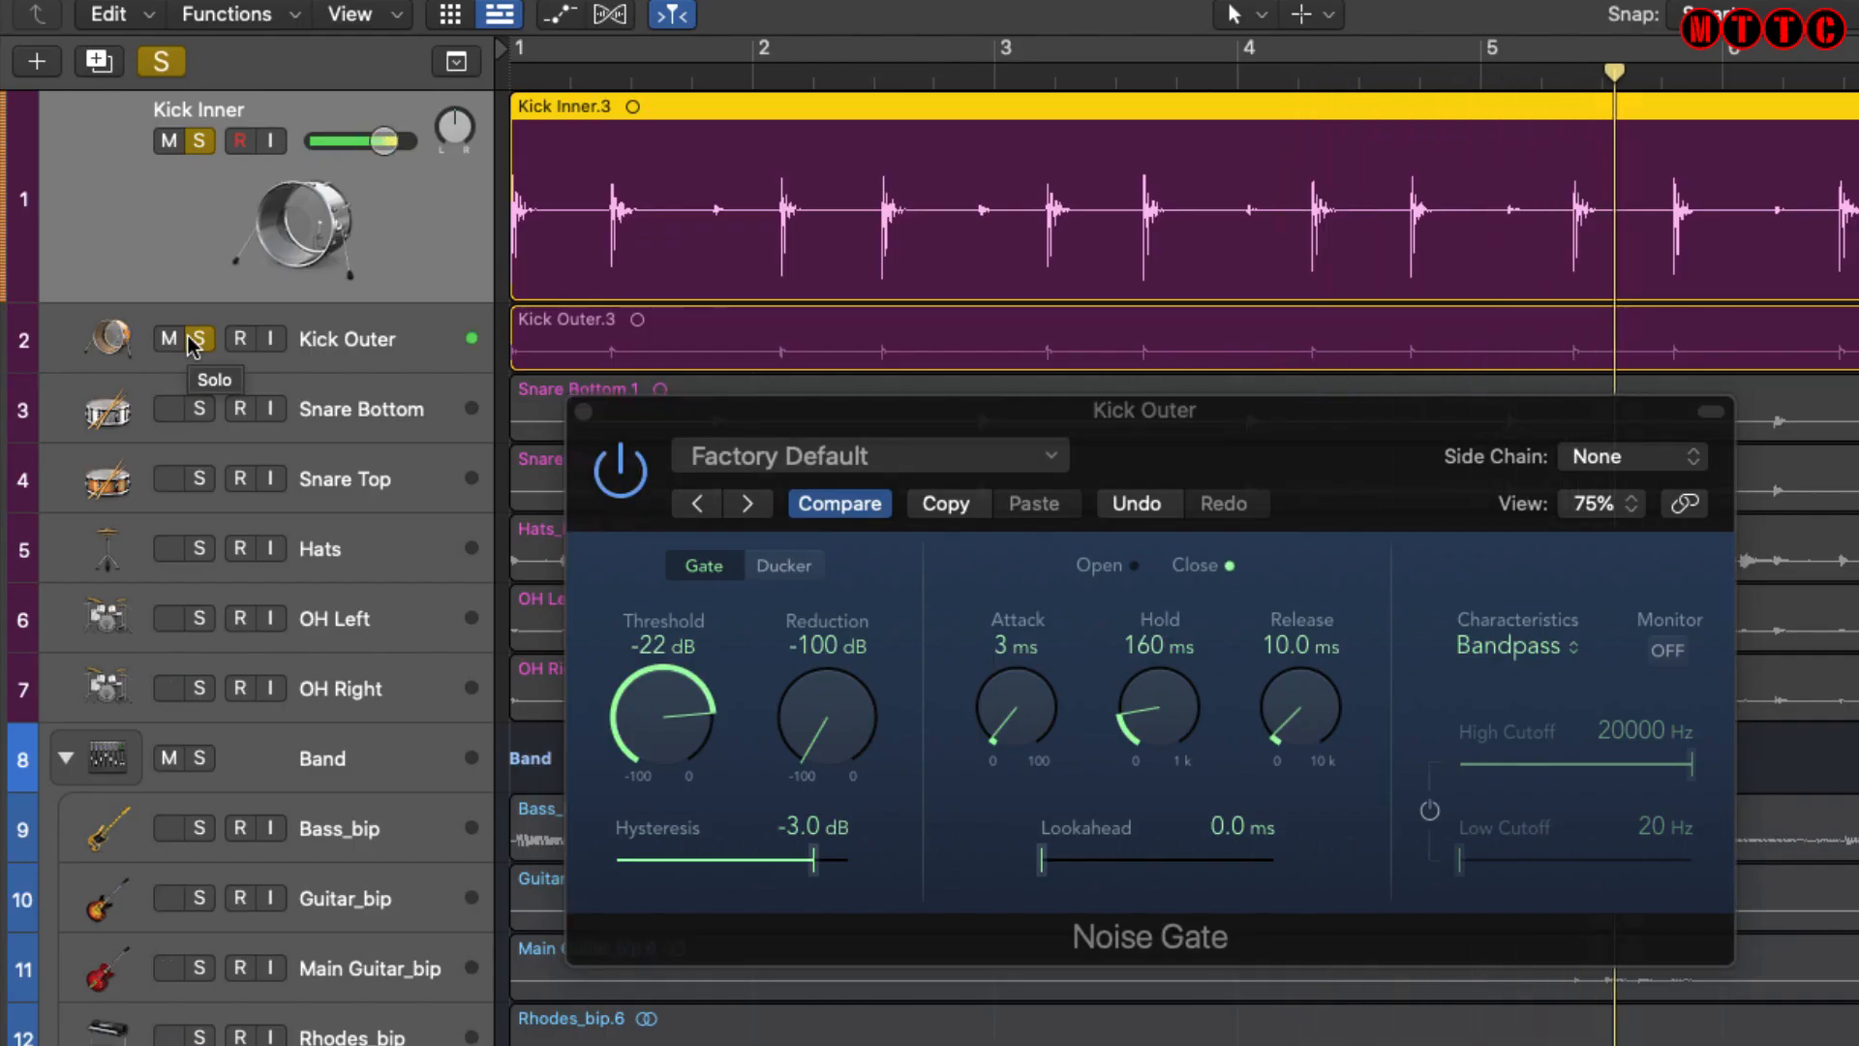
pyautogui.click(598, 399)
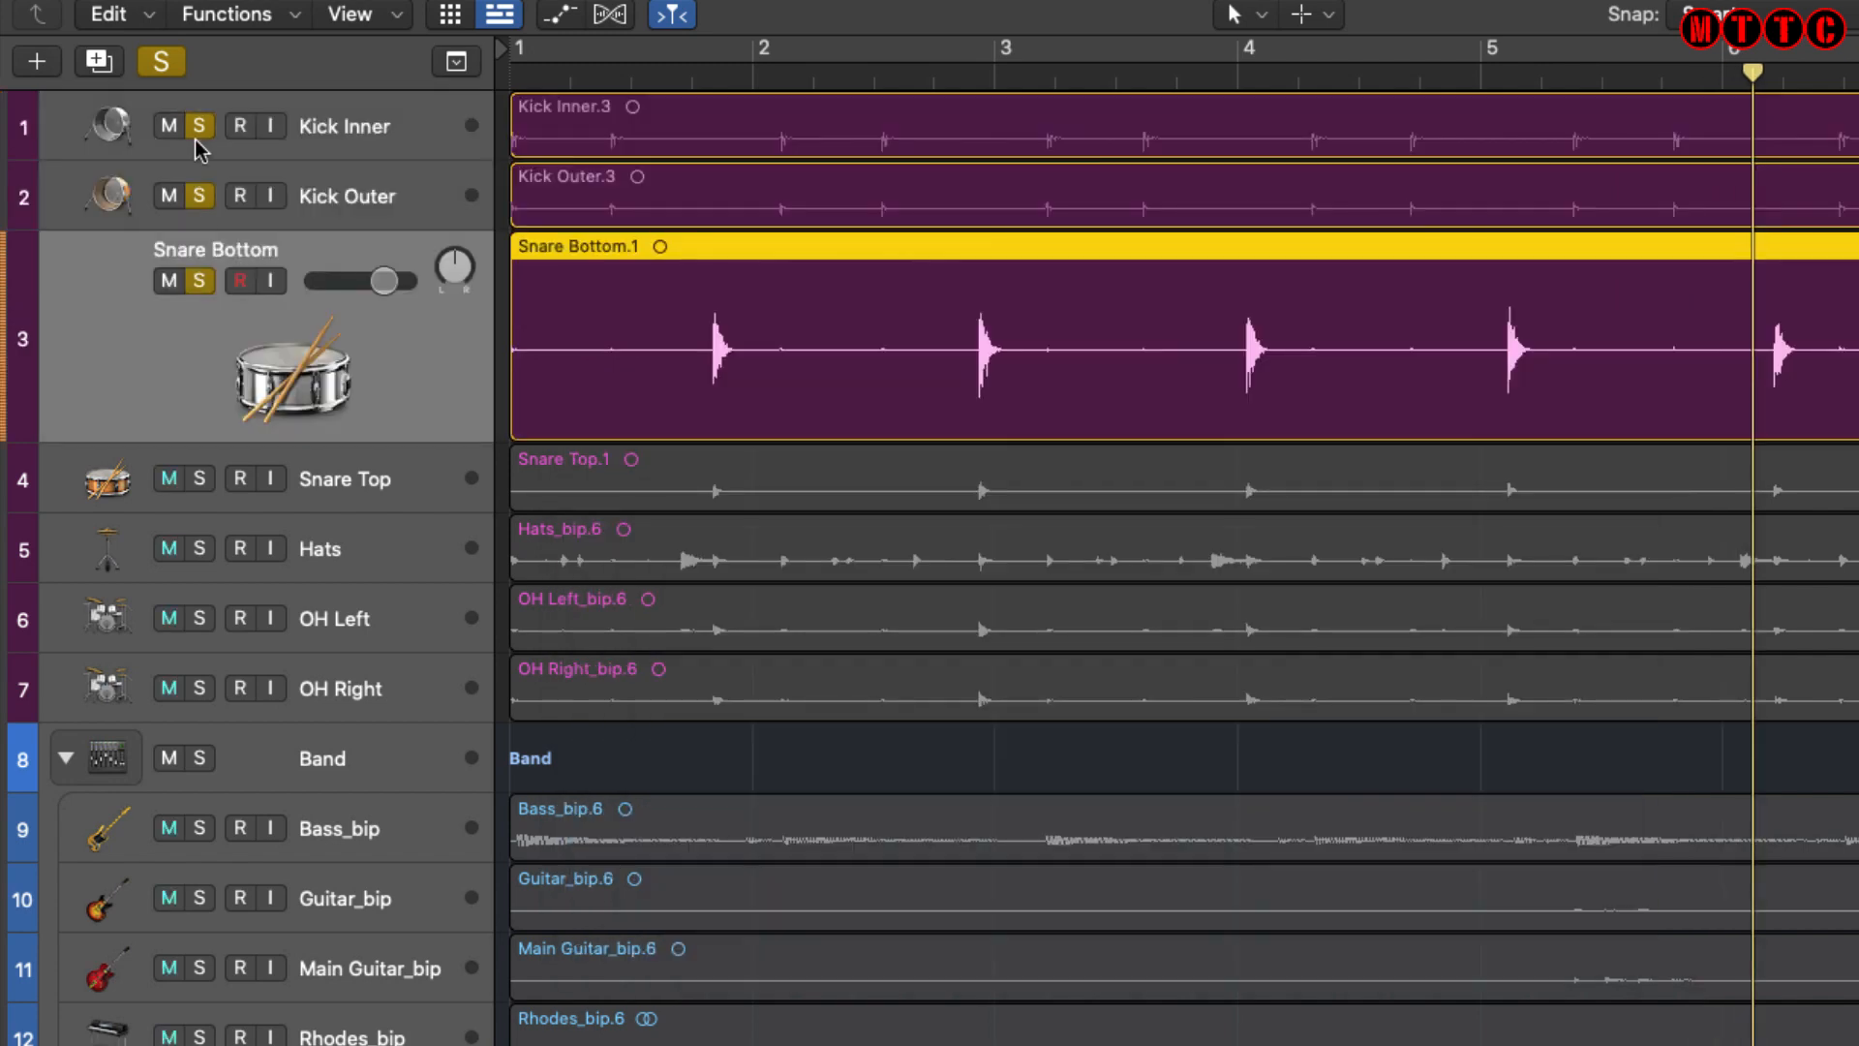
# Unsolo both kick tracks and play the soloed Snare Bottom track from the start.
pyautogui.click(198, 128)
pyautogui.click(200, 195)
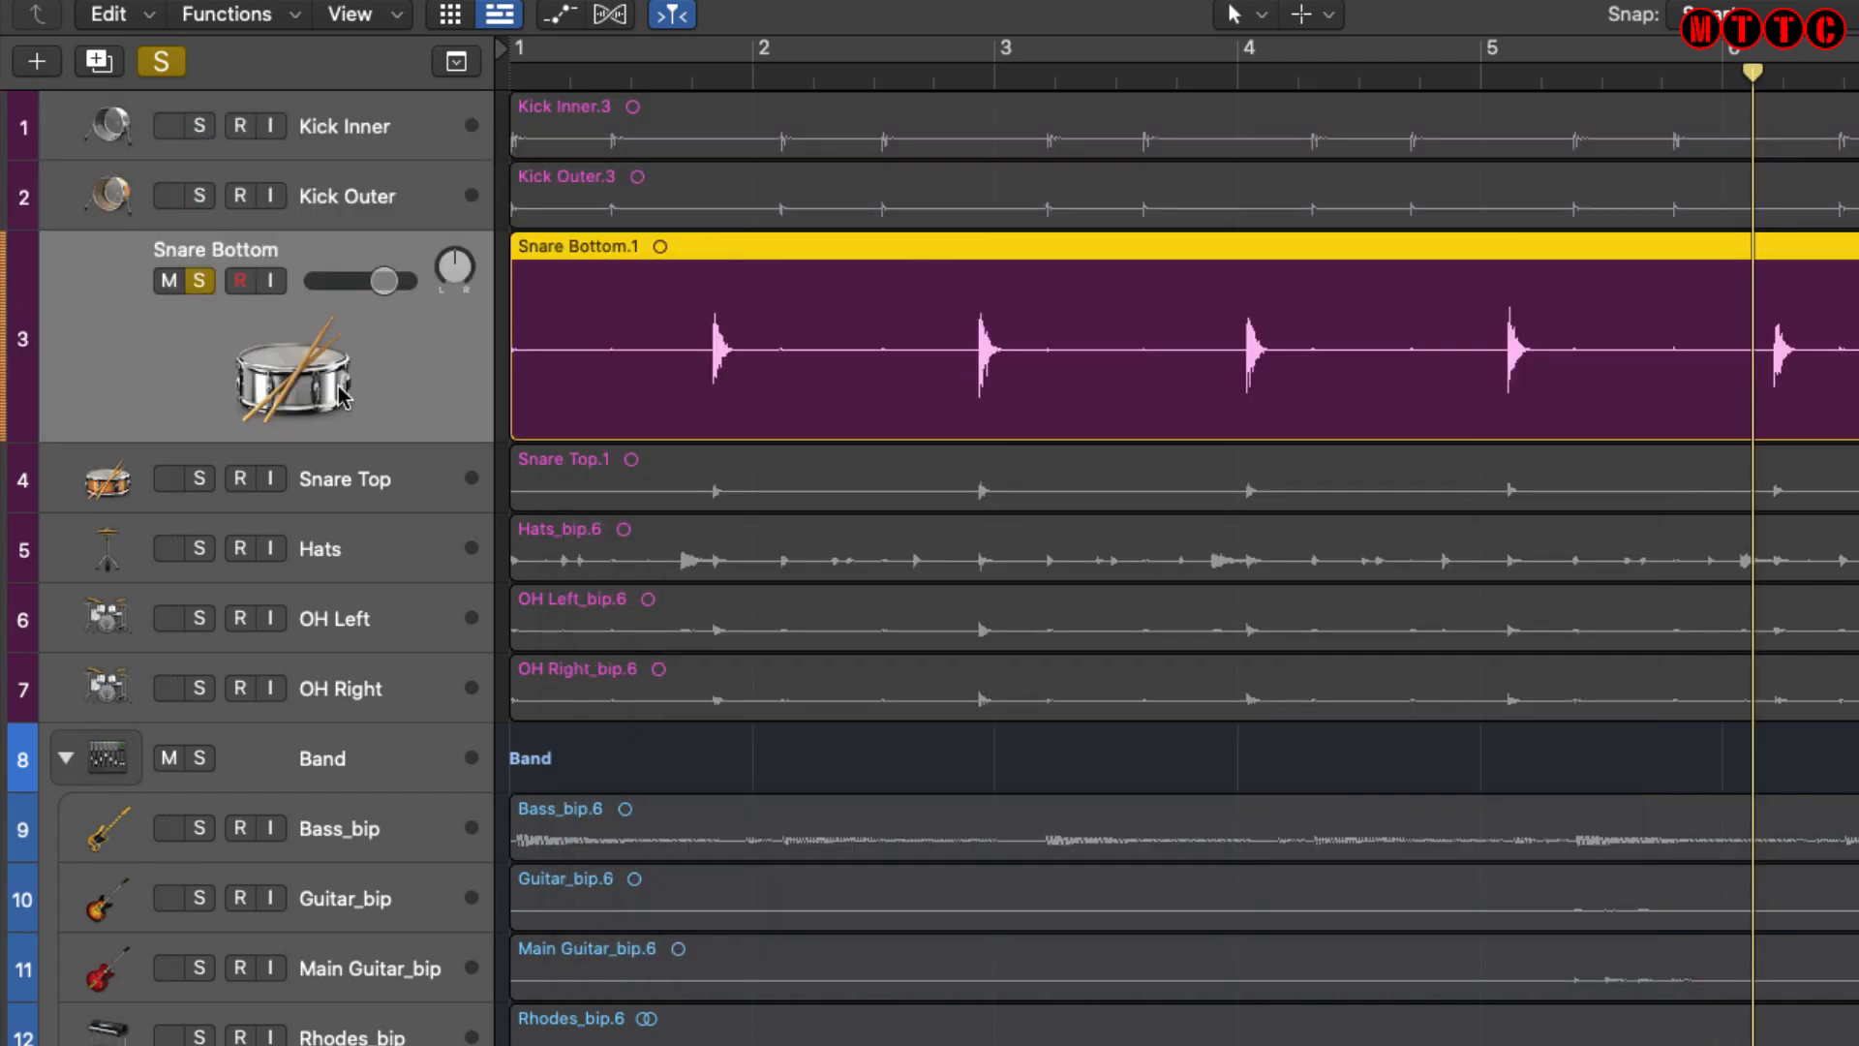
pyautogui.press('Return')
pyautogui.press('space')
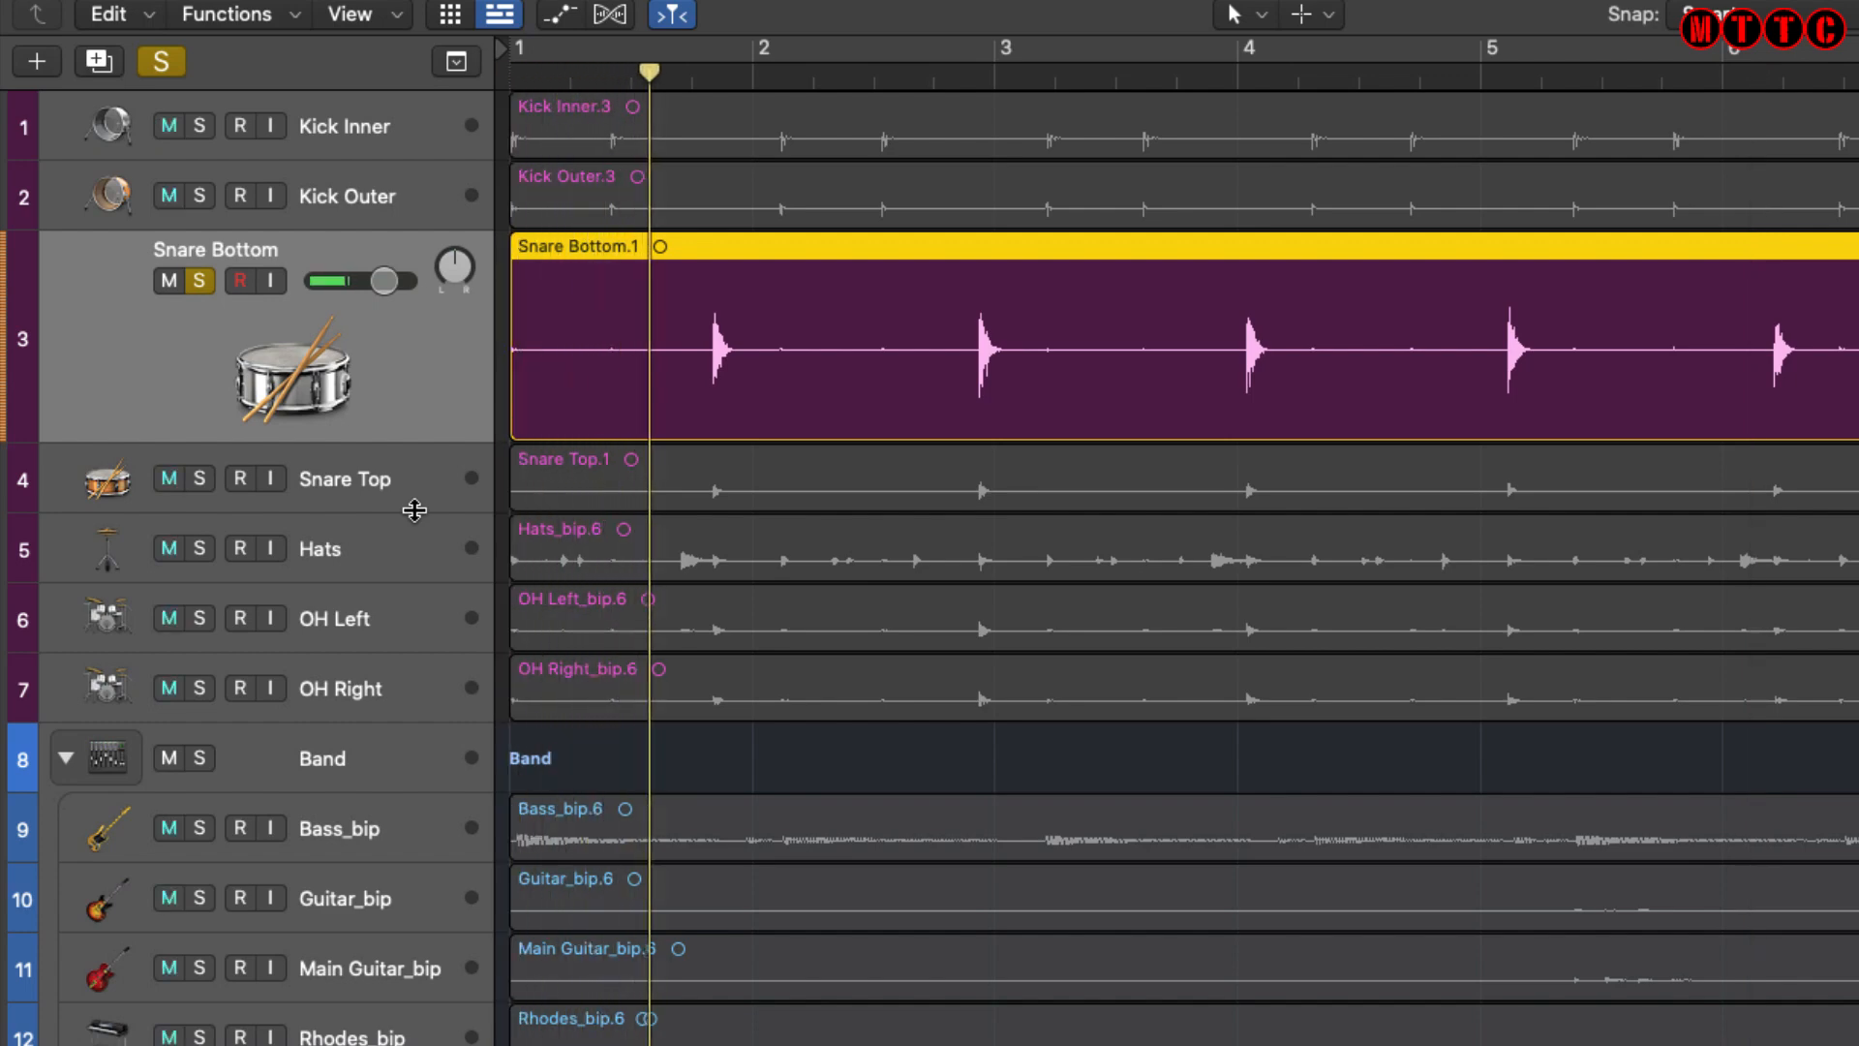
# Insert a Noise Gate on Snare Bottom and set its threshold to -22 dB during playback.
pyautogui.press('space')
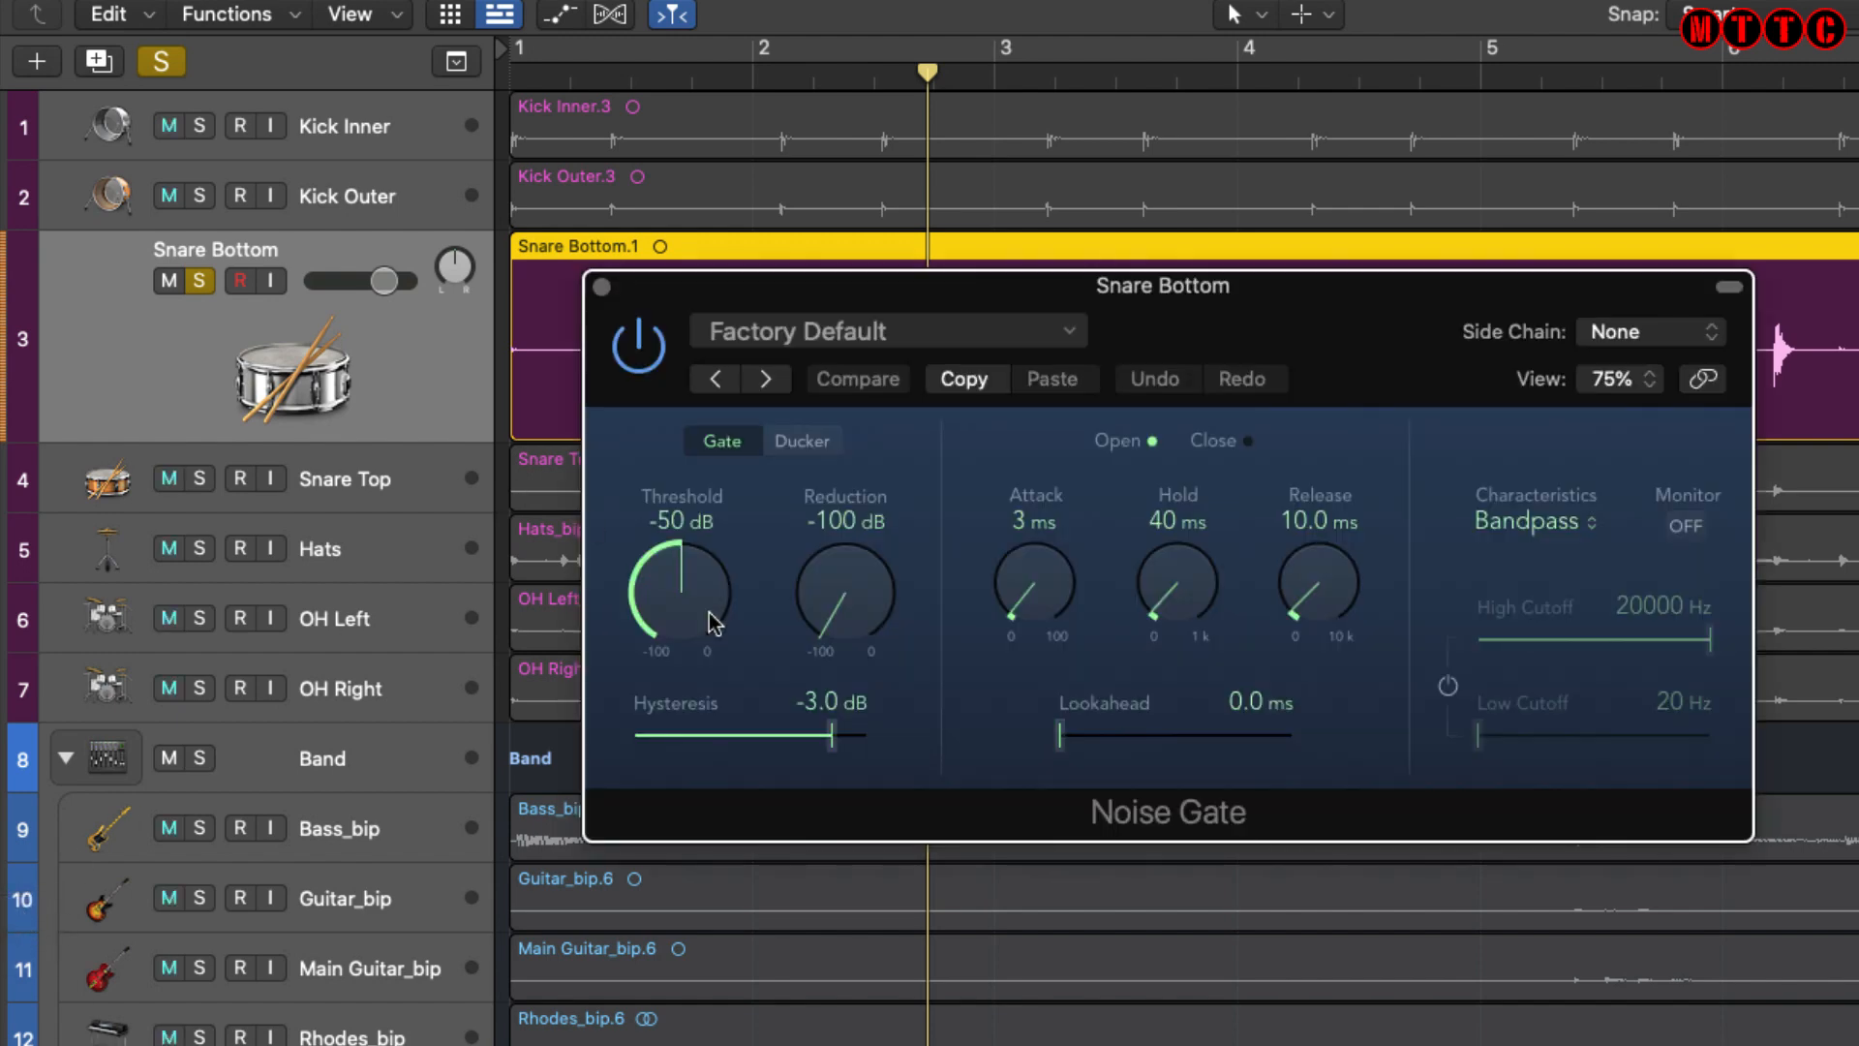
pyautogui.moveTo(1176, 338); pyautogui.dragTo(1202, 565)
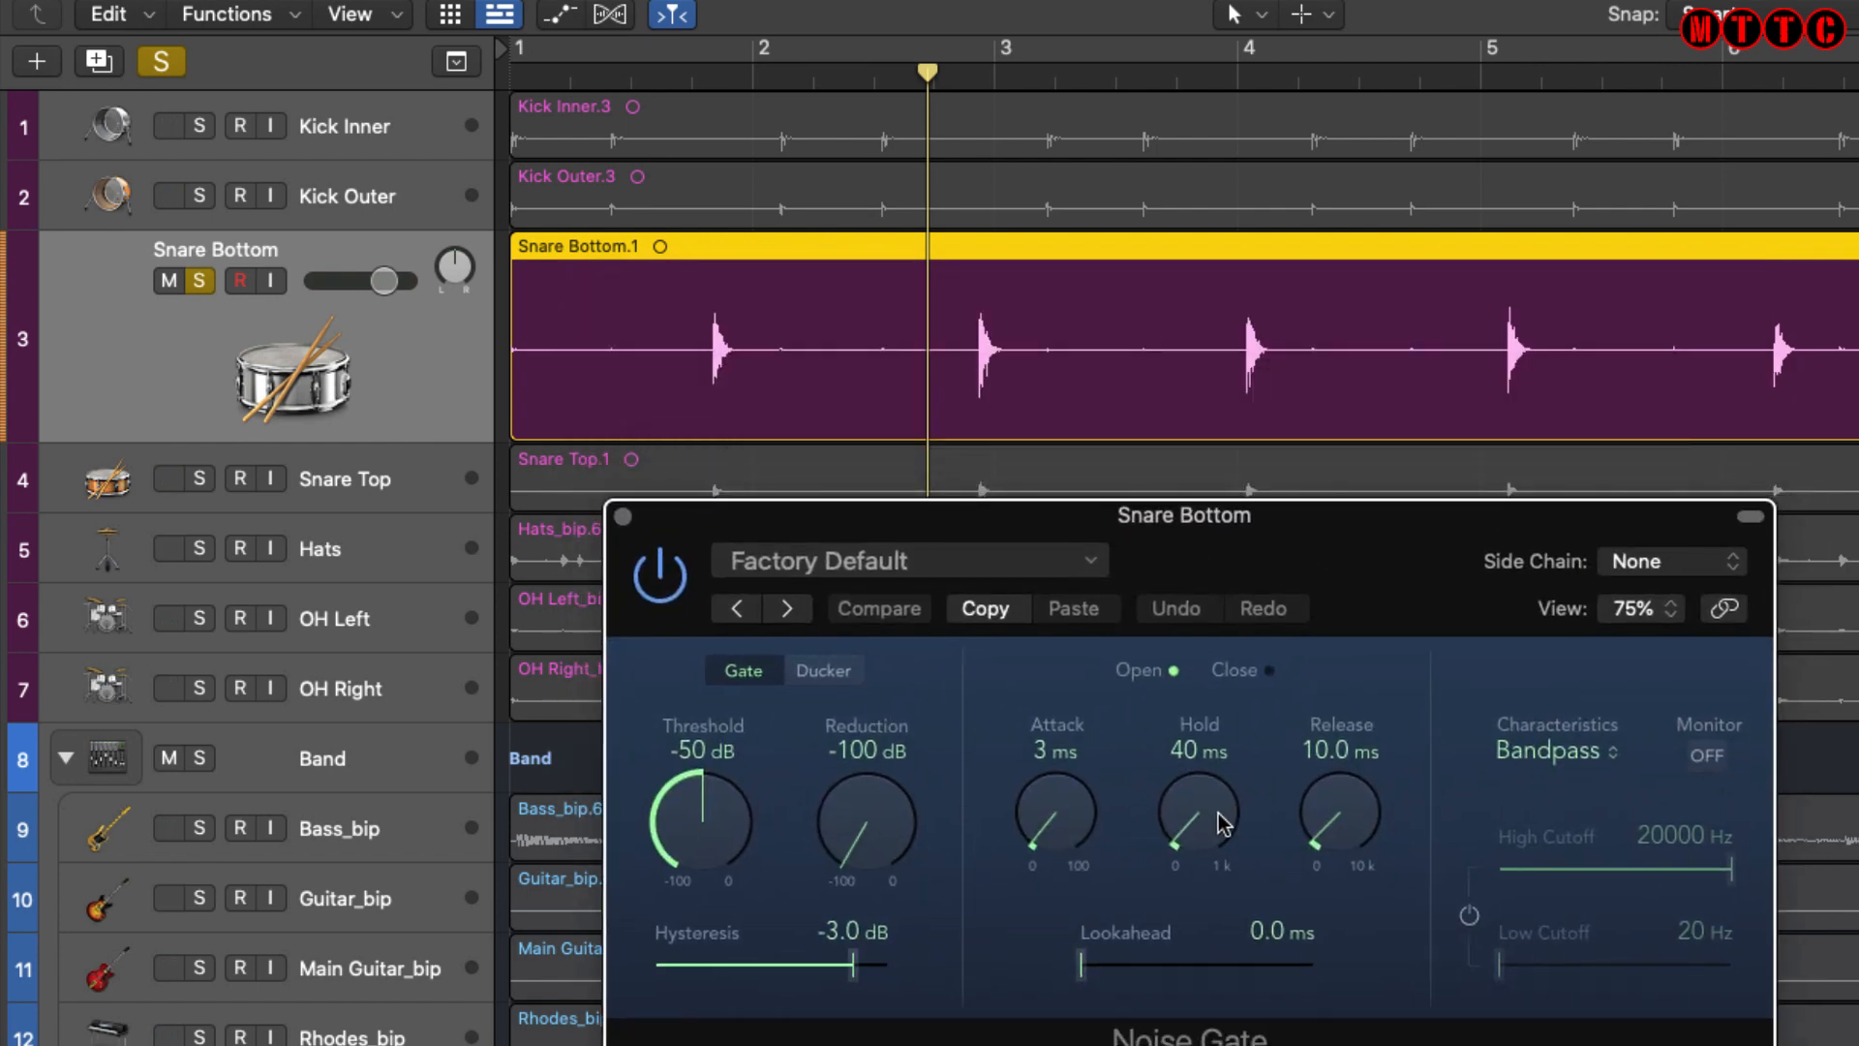
pyautogui.press('space')
pyautogui.moveTo(678, 822); pyautogui.dragTo(687, 709)
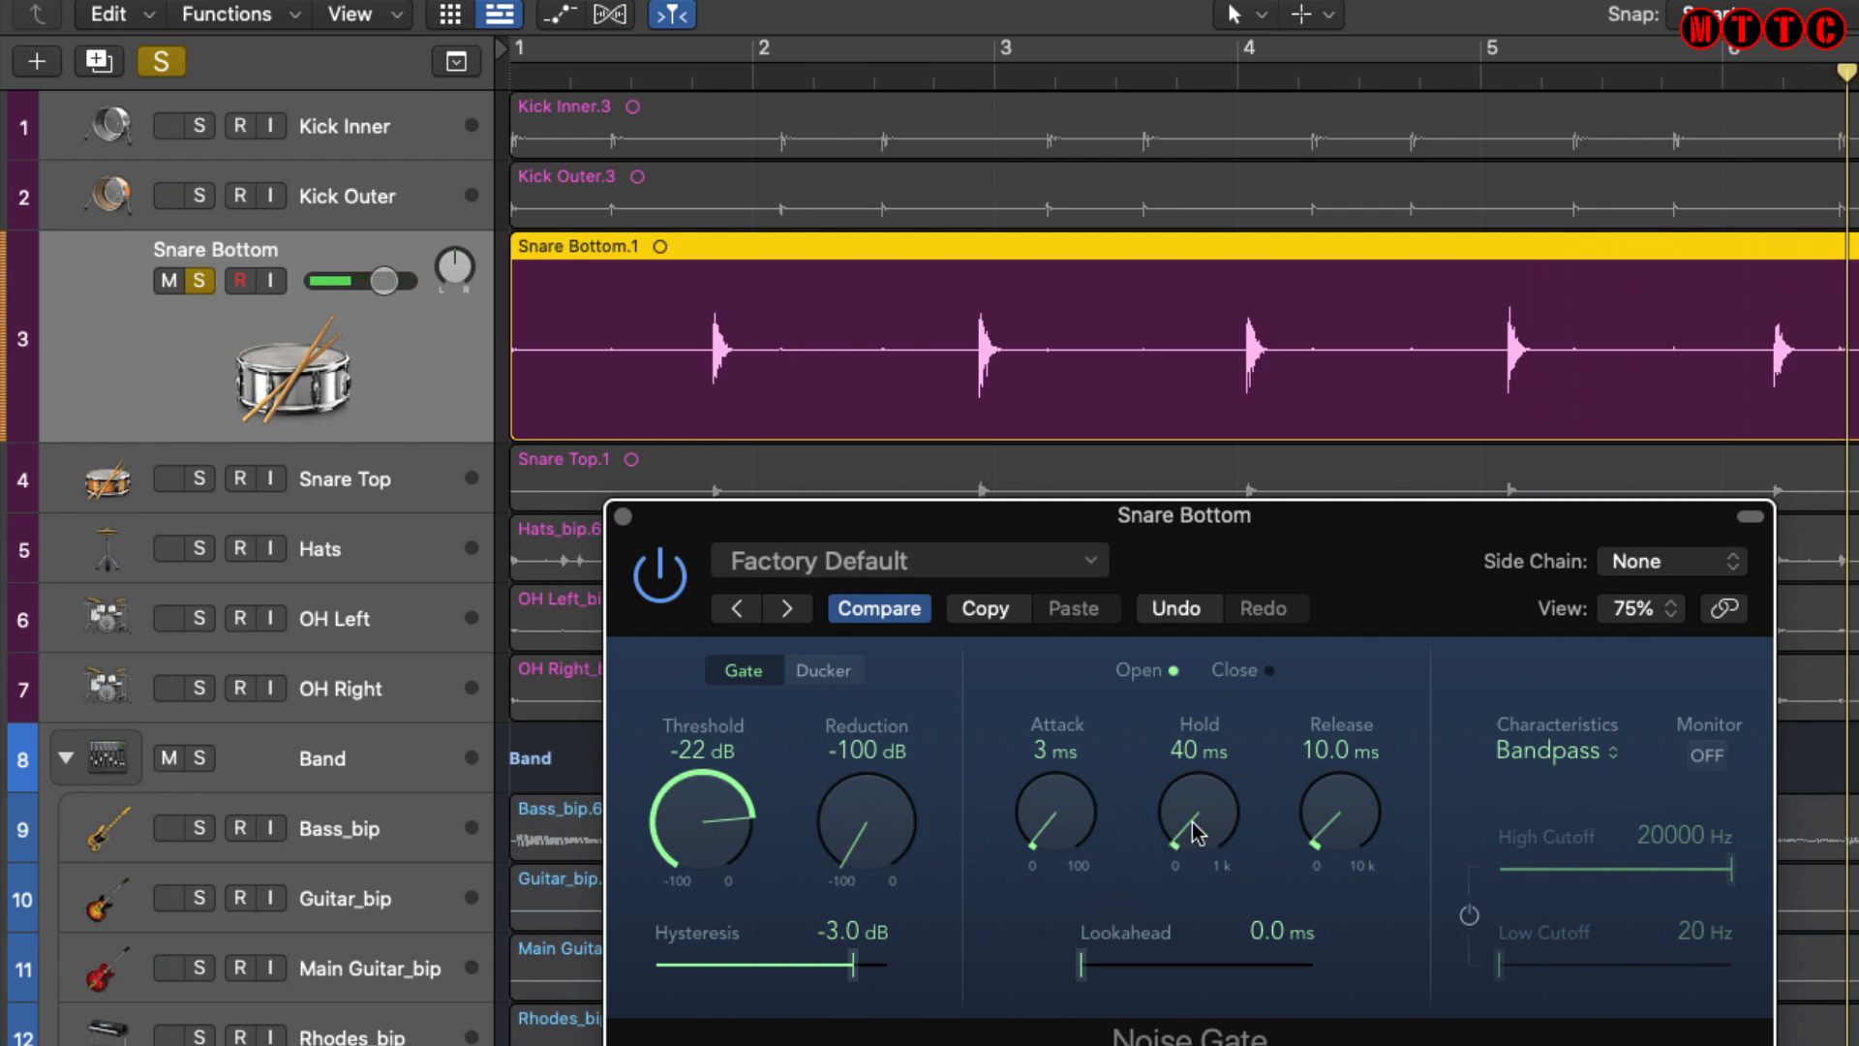
# Increase the Snare Bottom Noise Gate's hold to 150 ms while replaying the first snare hits.
pyautogui.click(655, 77)
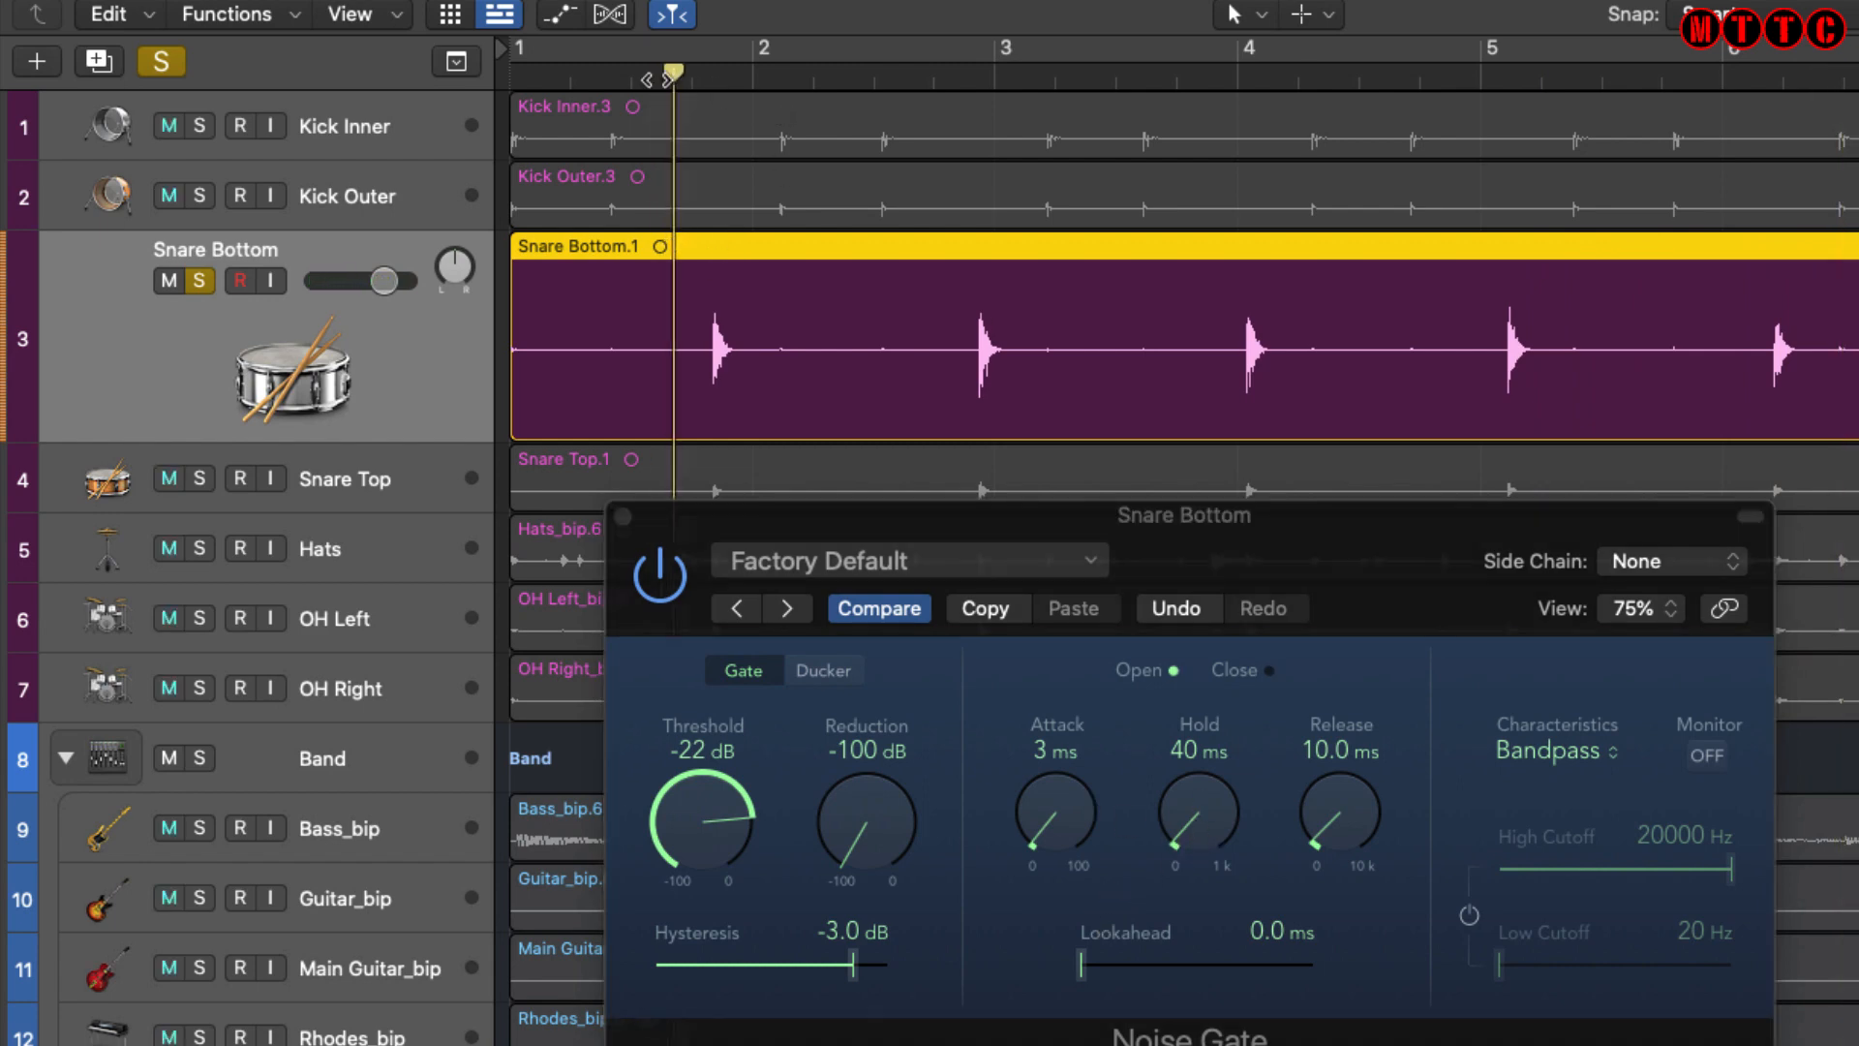
pyautogui.moveTo(1204, 822); pyautogui.dragTo(1191, 790)
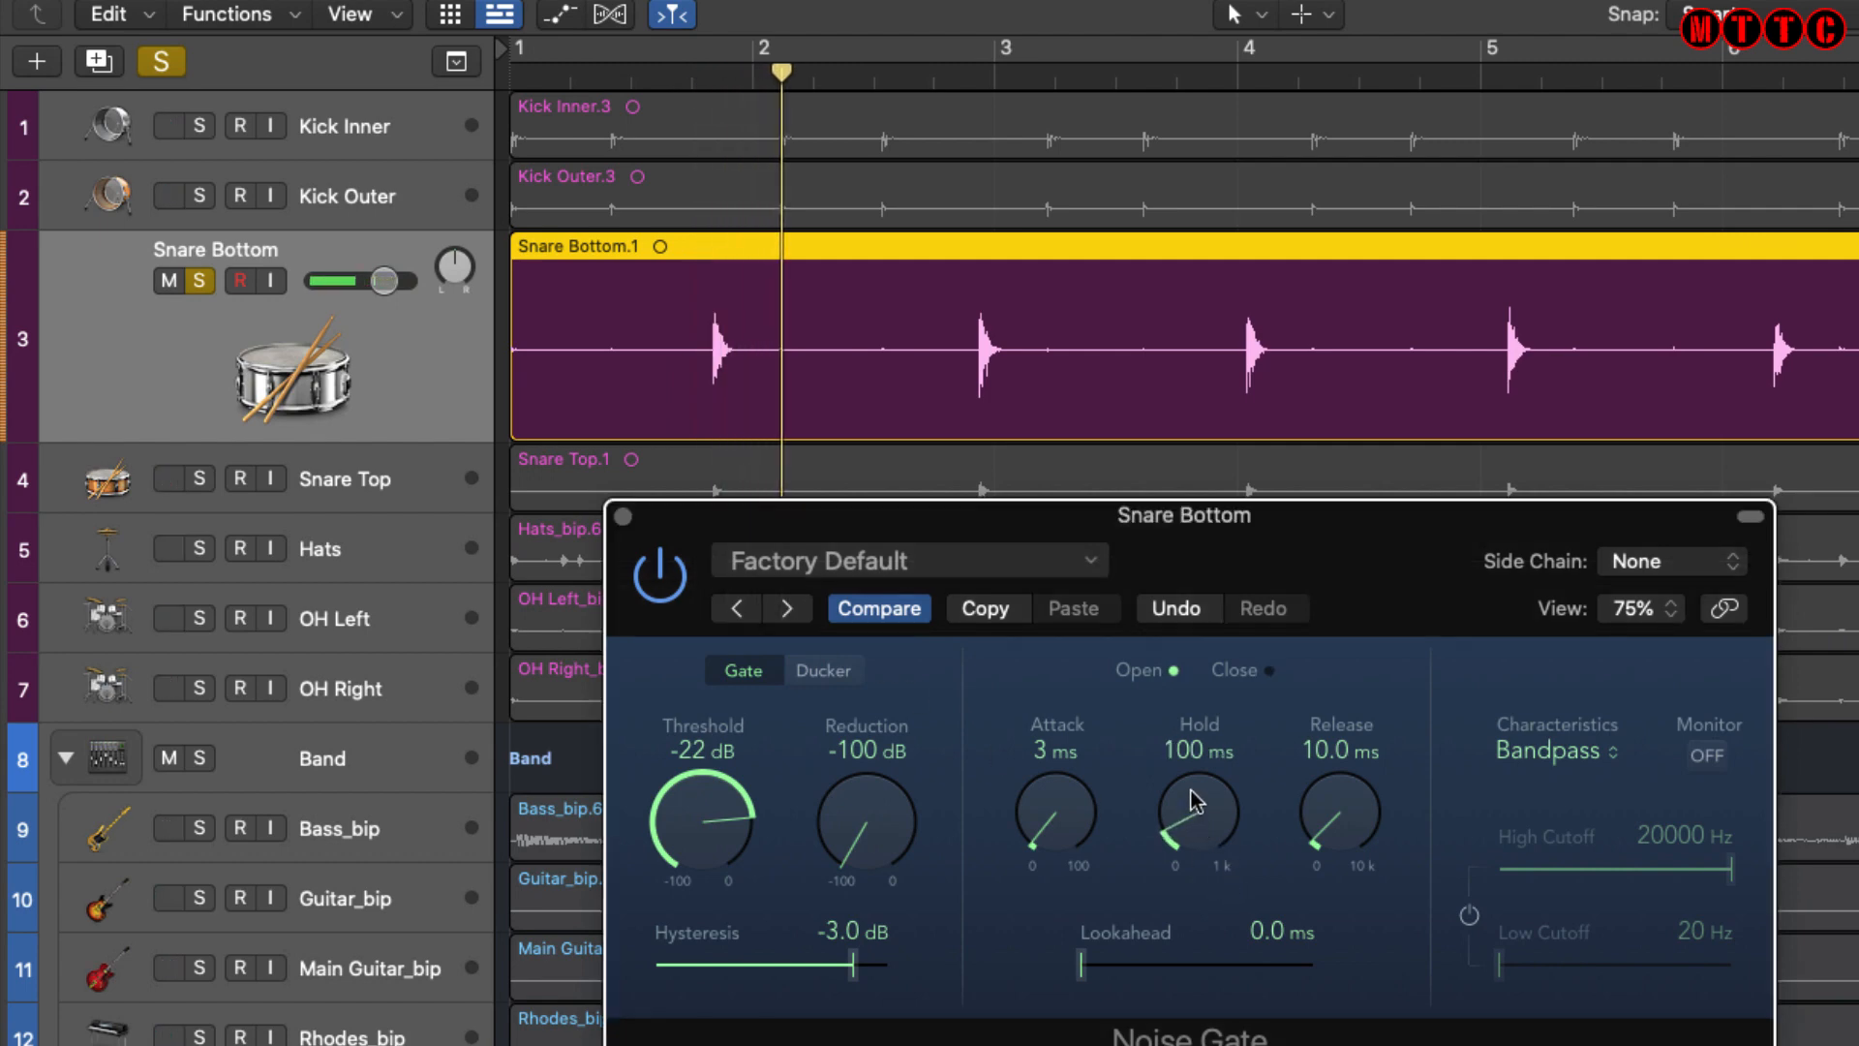
pyautogui.click(653, 91)
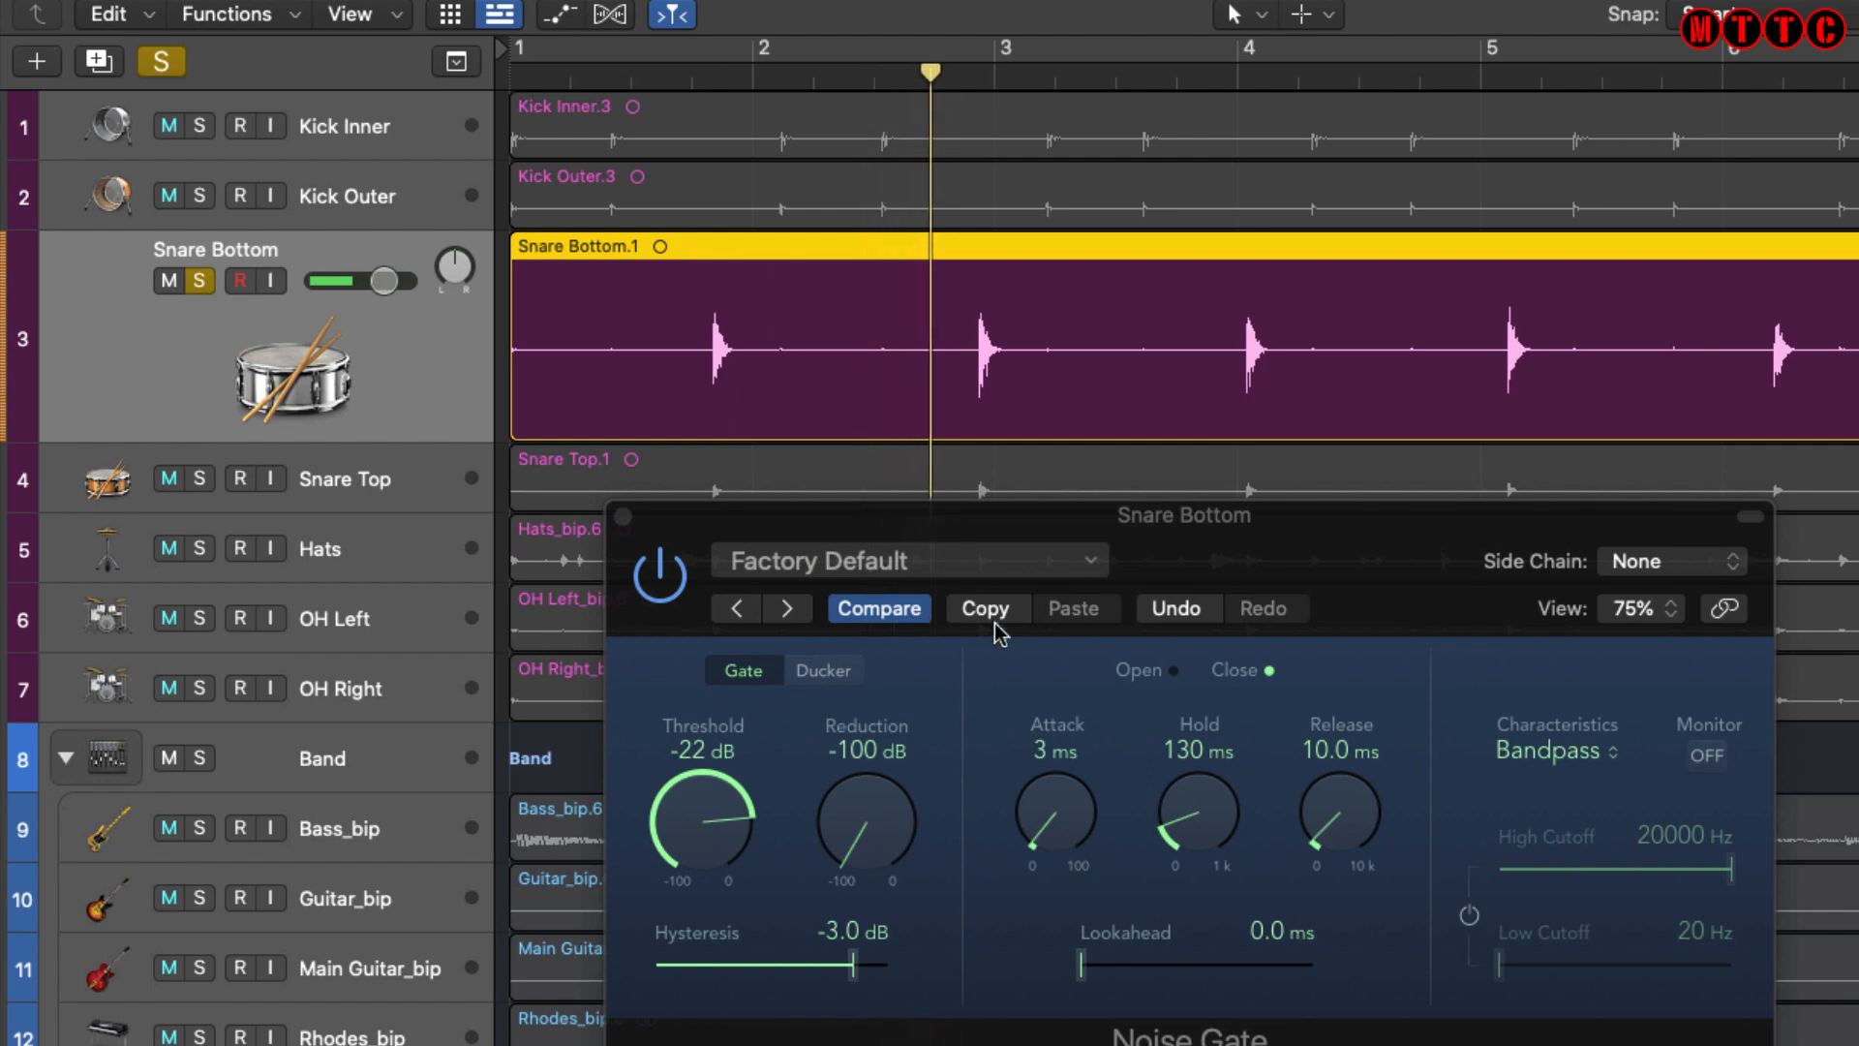
pyautogui.moveTo(1222, 834); pyautogui.dragTo(1208, 823)
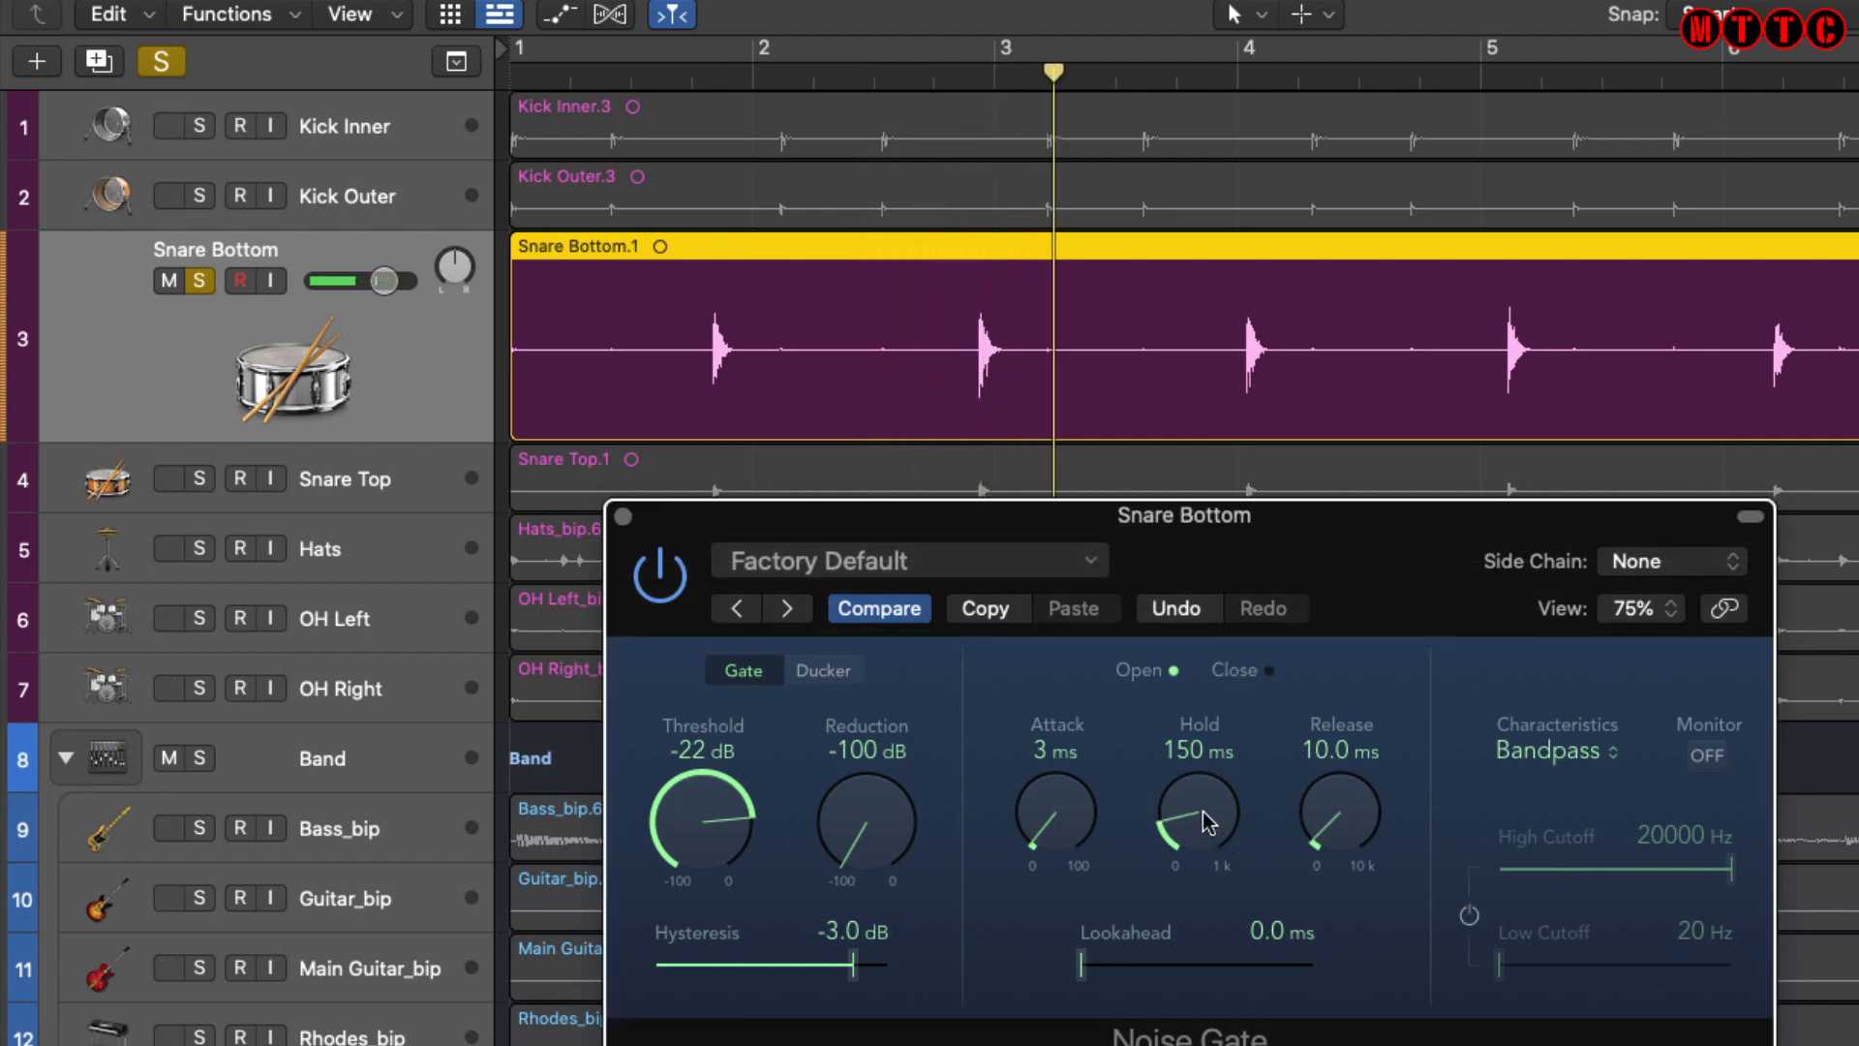
pyautogui.click(664, 87)
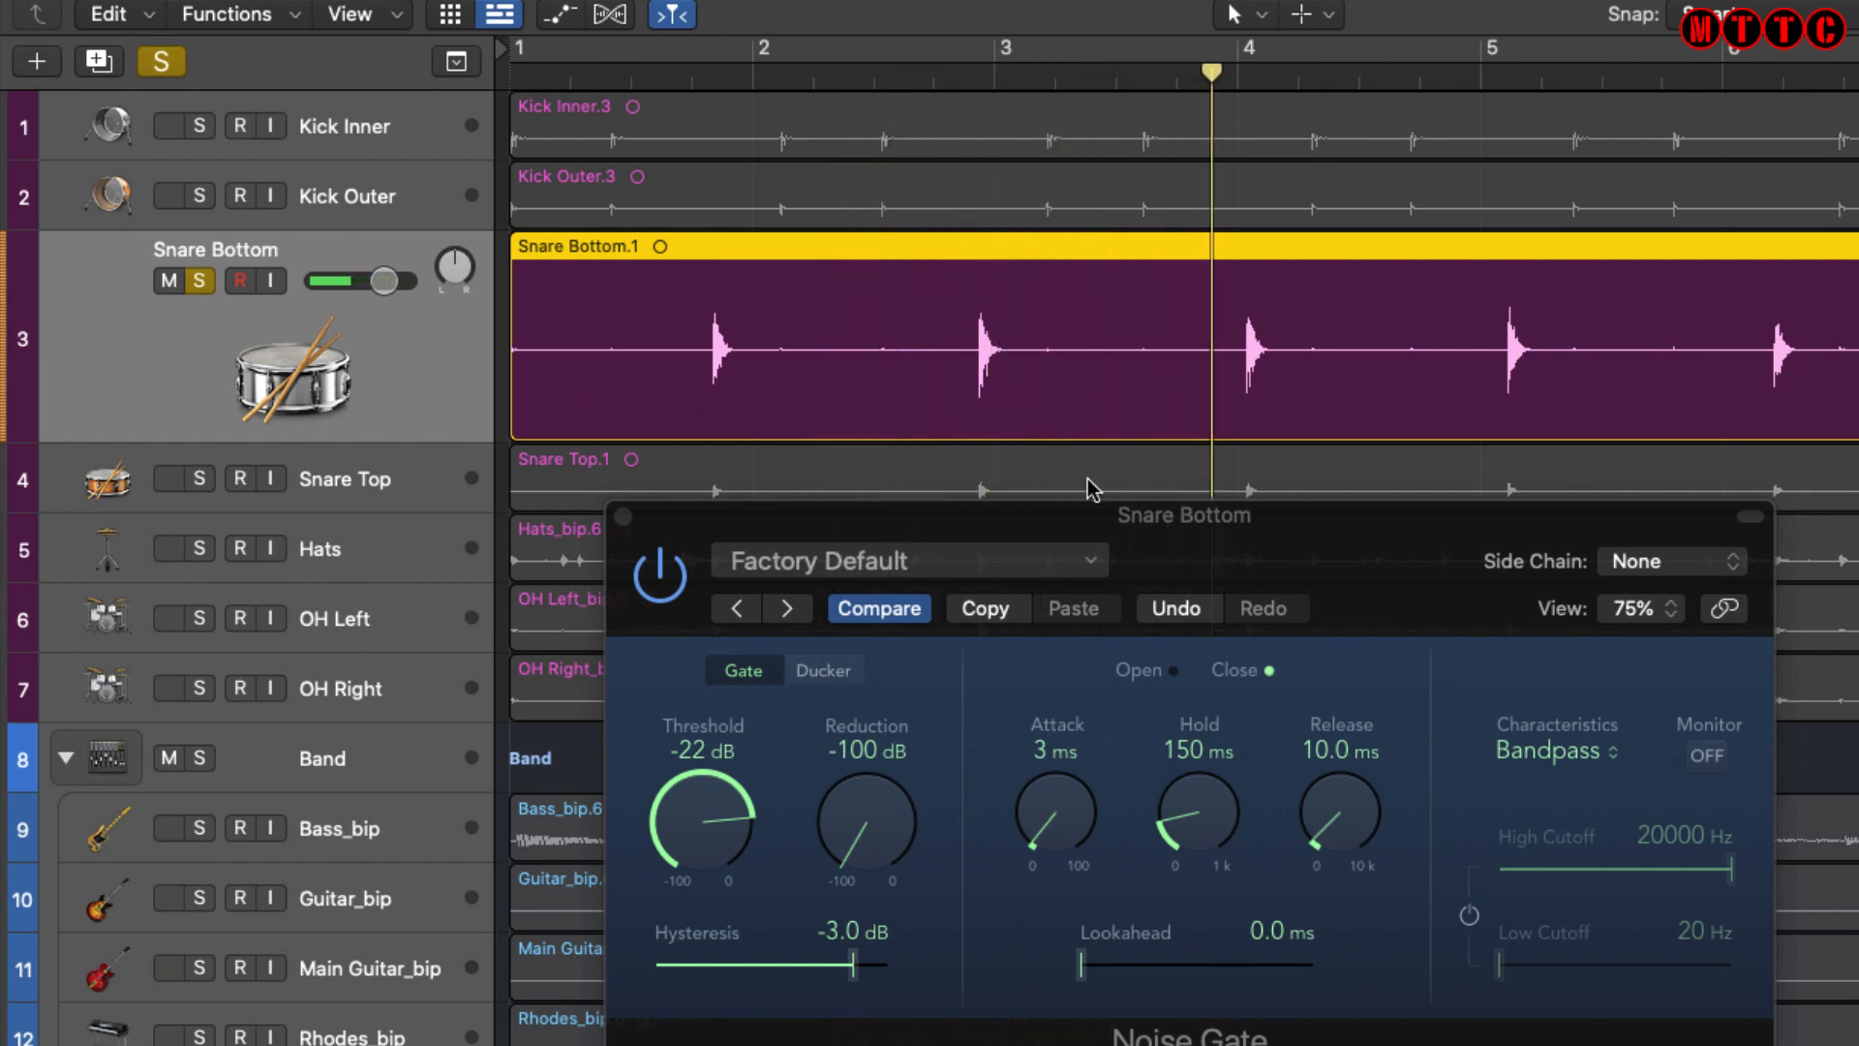
# Solo the Hats track, listen to it from the start of the song, and unsolo it.
pyautogui.click(360, 496)
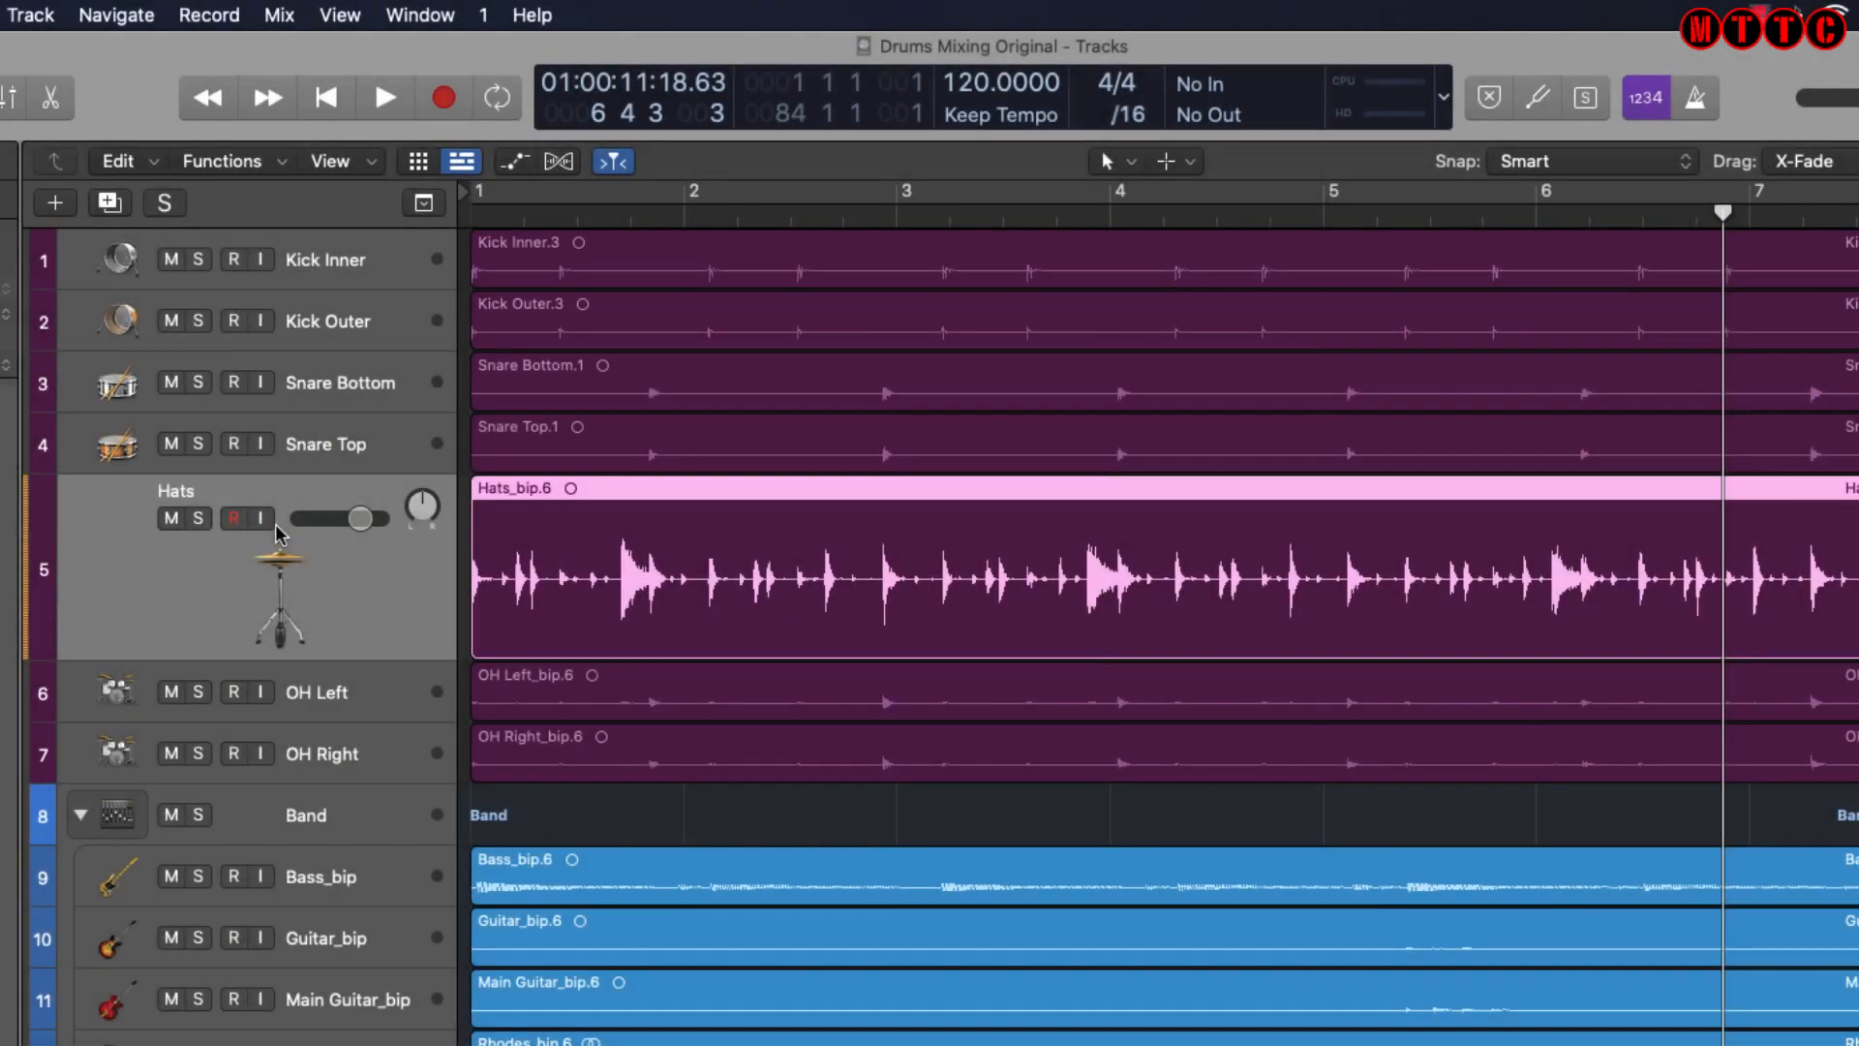
pyautogui.press('Return')
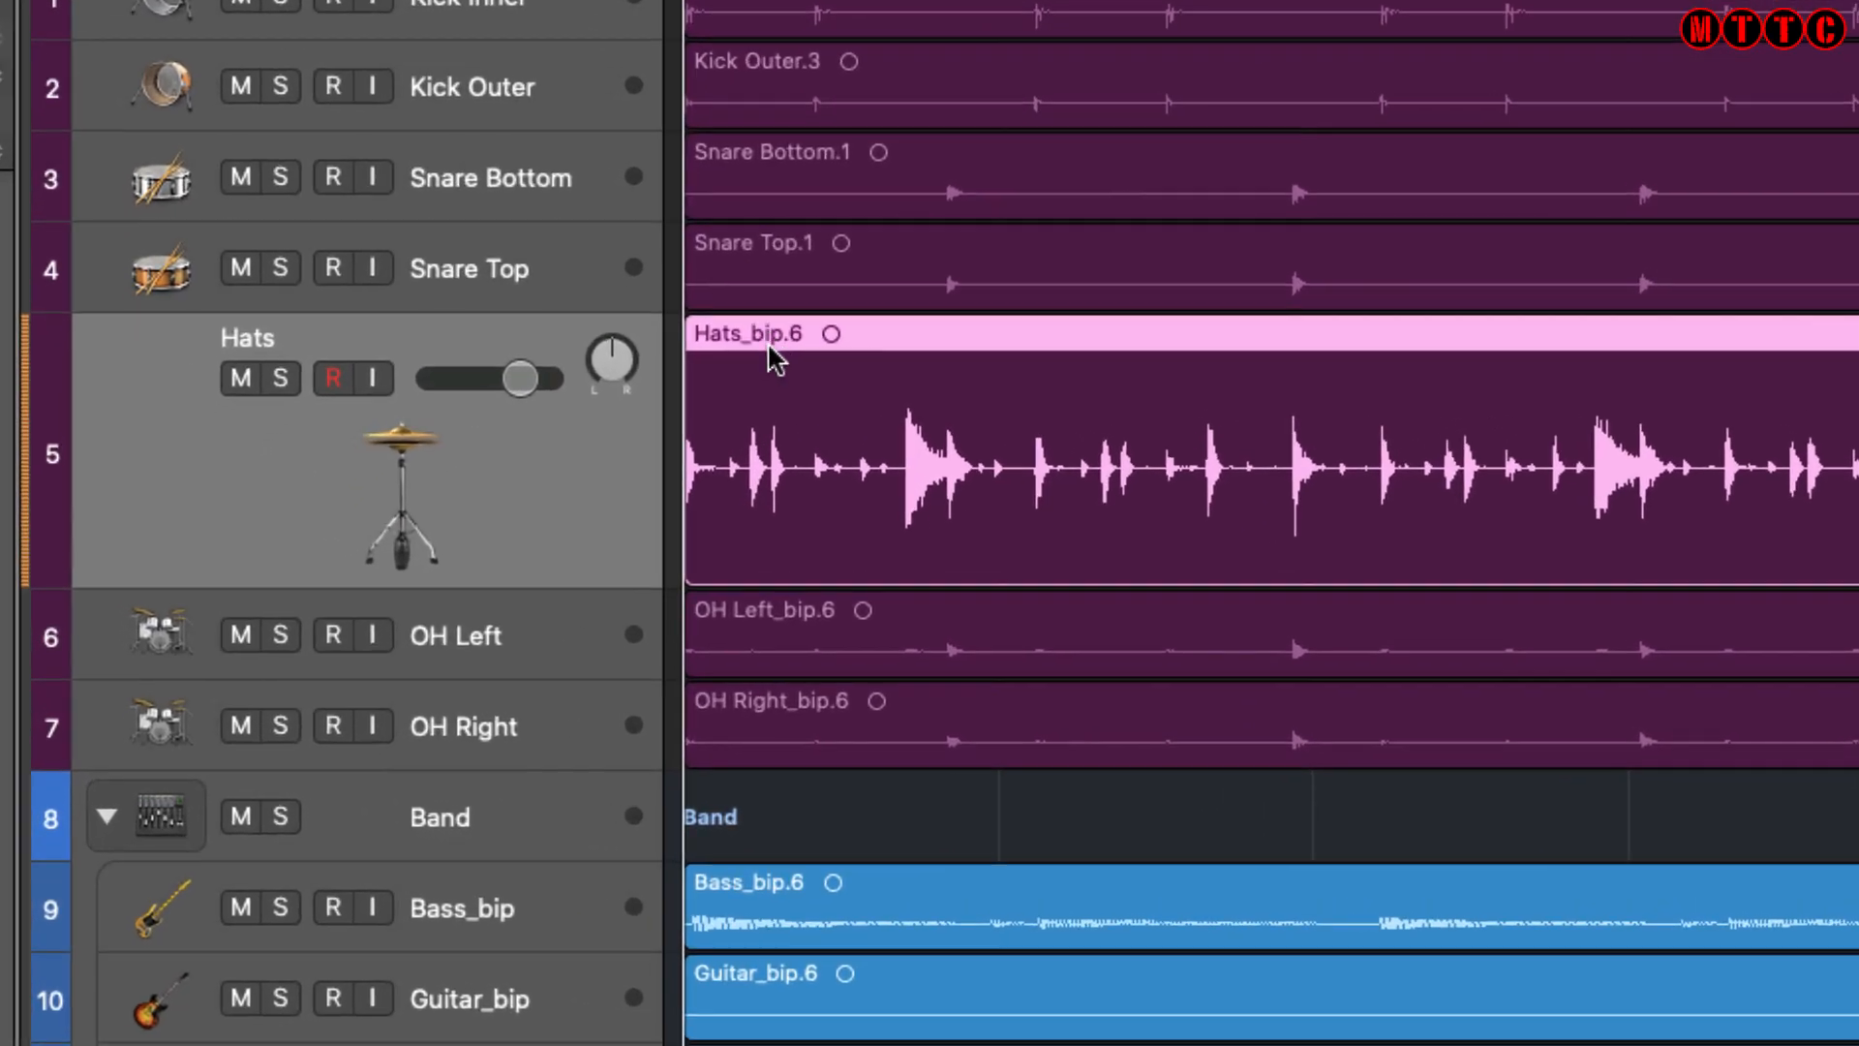
pyautogui.click(198, 518)
pyautogui.press('space')
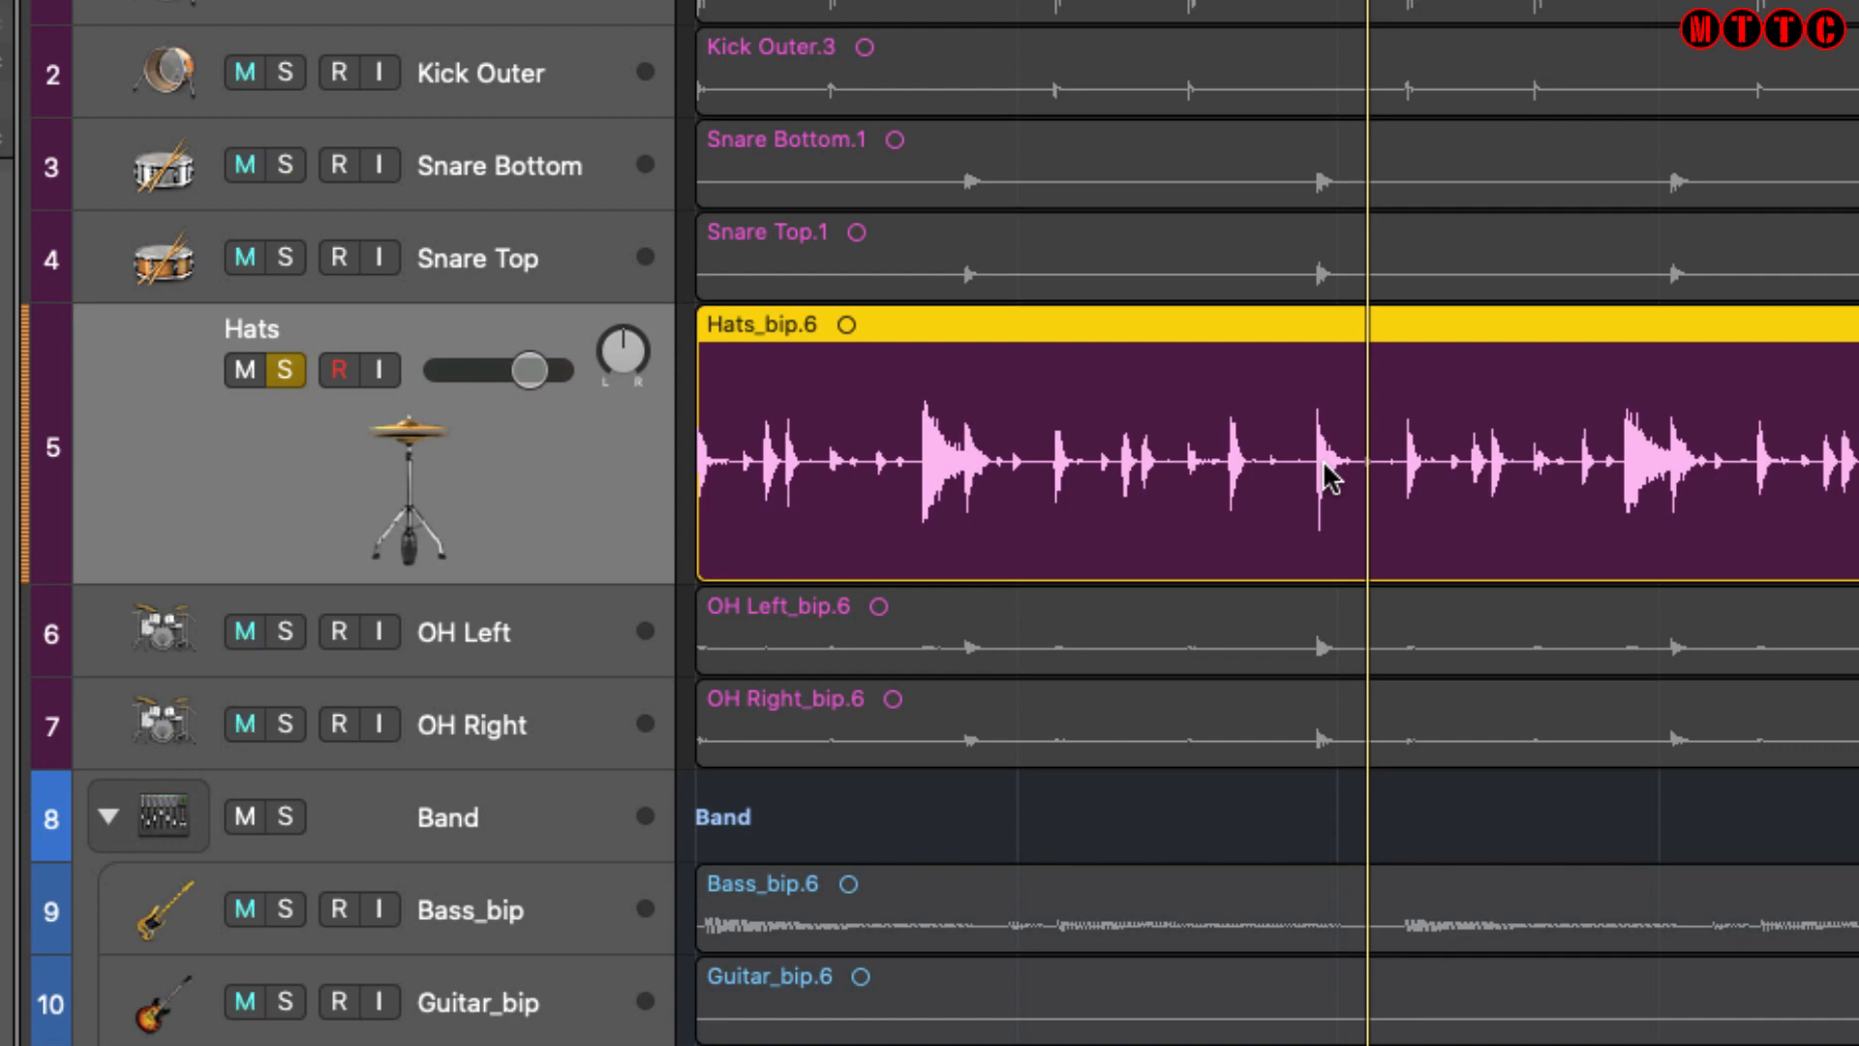
pyautogui.press('s')
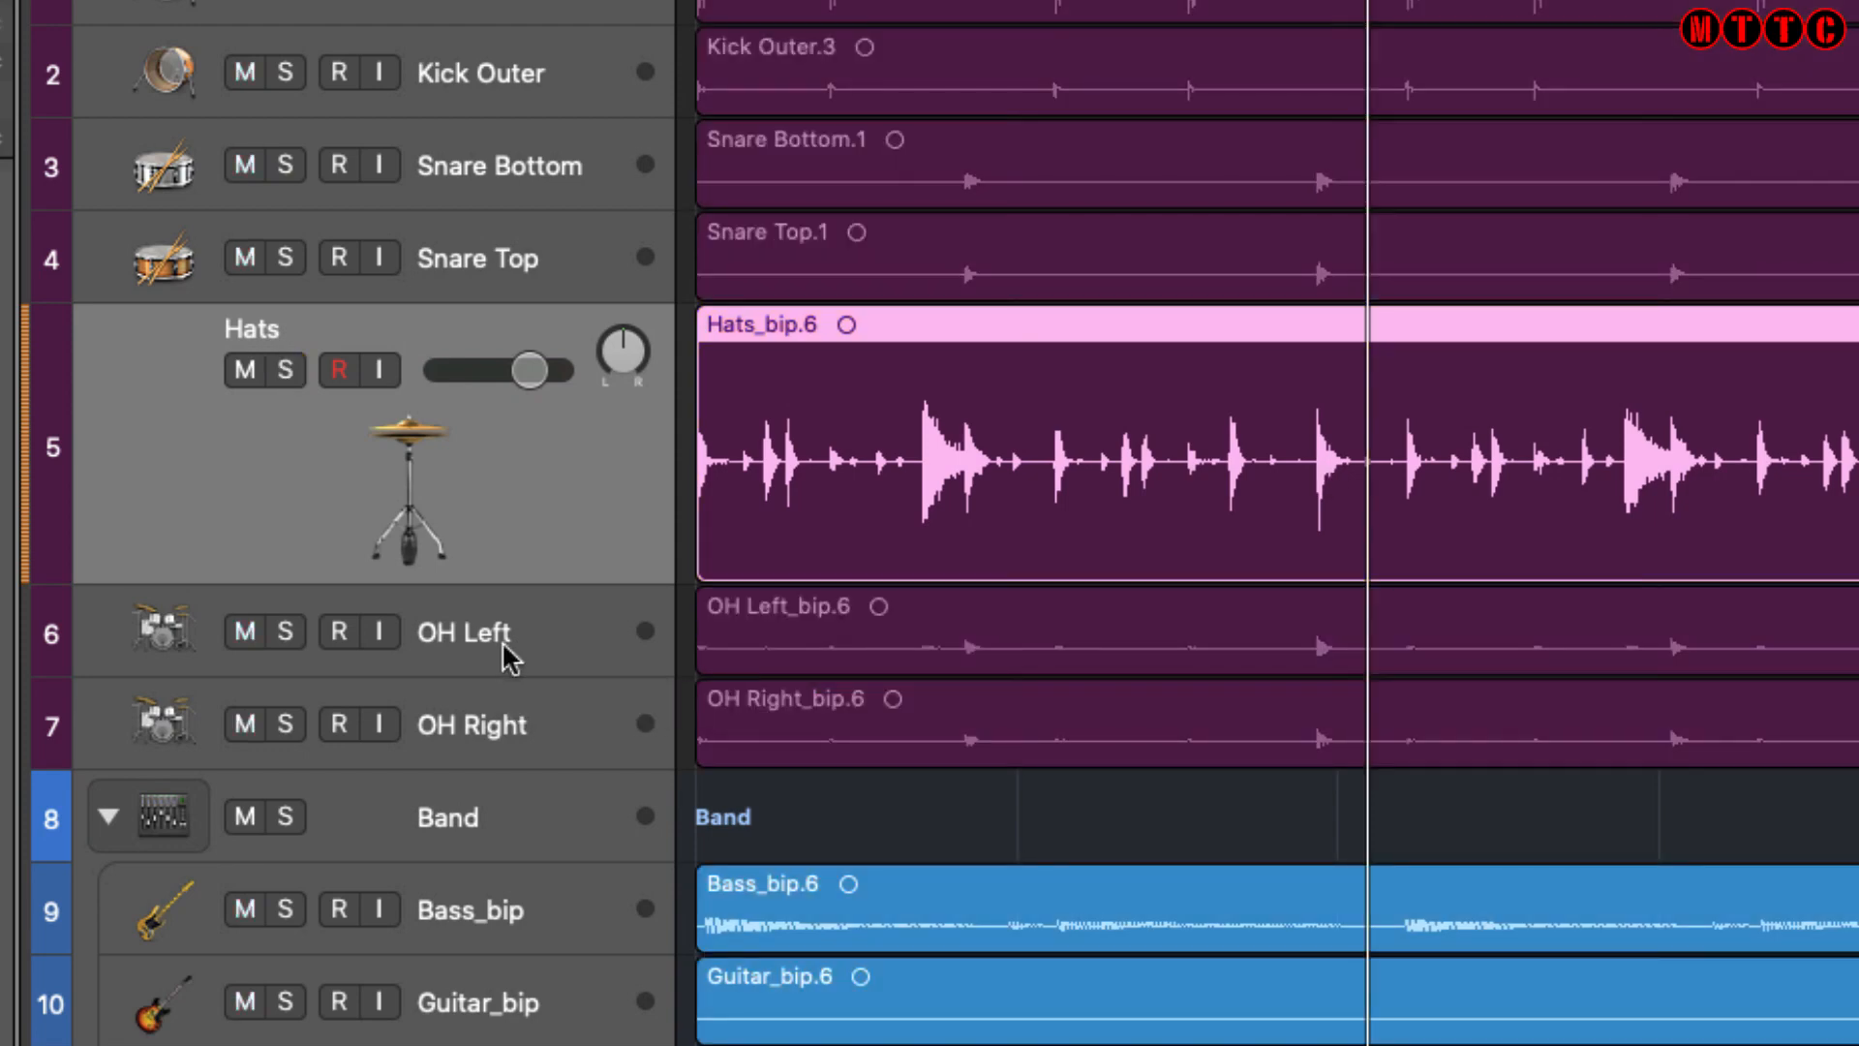
# Reset the track zoom to equal heights, solo OH Left and OH Right, and listen to the two overheads together.
pyautogui.click(508, 654)
pyautogui.hotkey('ctrl', 'z')
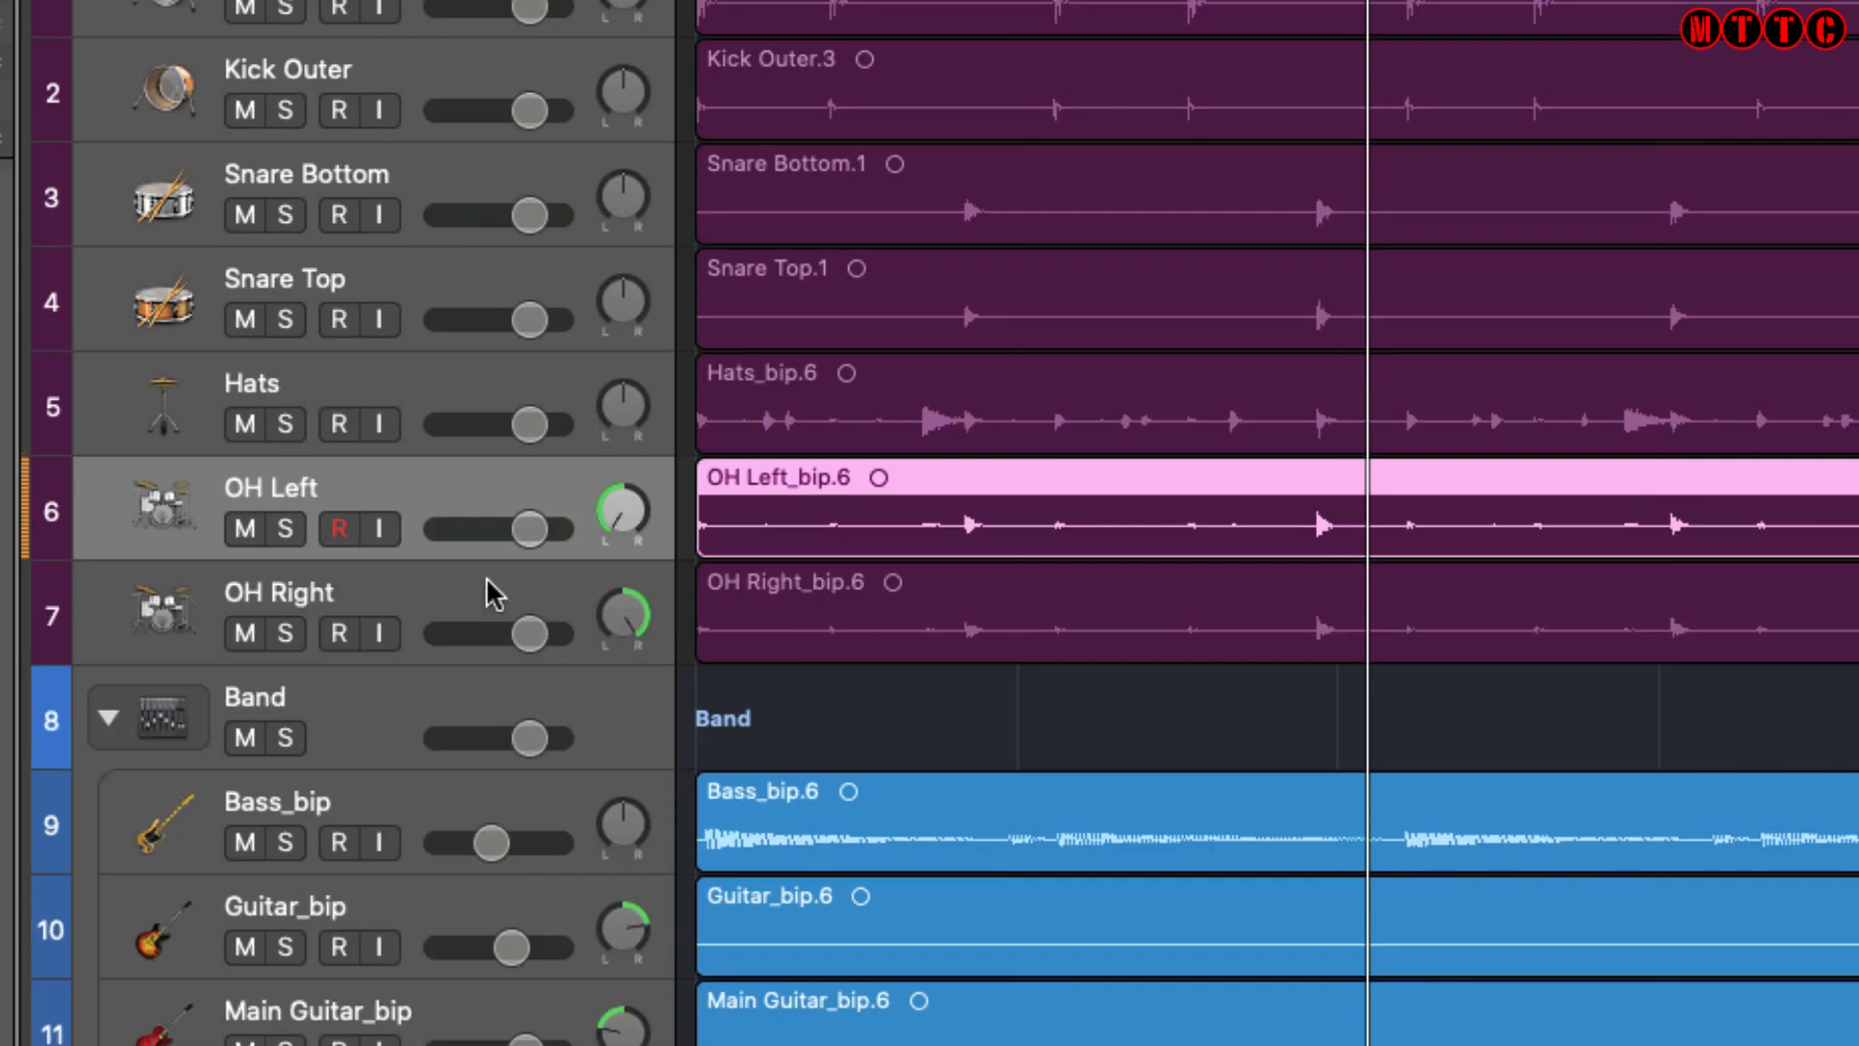
pyautogui.click(426, 600)
pyautogui.click(428, 515)
pyautogui.click(280, 528)
pyautogui.click(284, 633)
pyautogui.press('space')
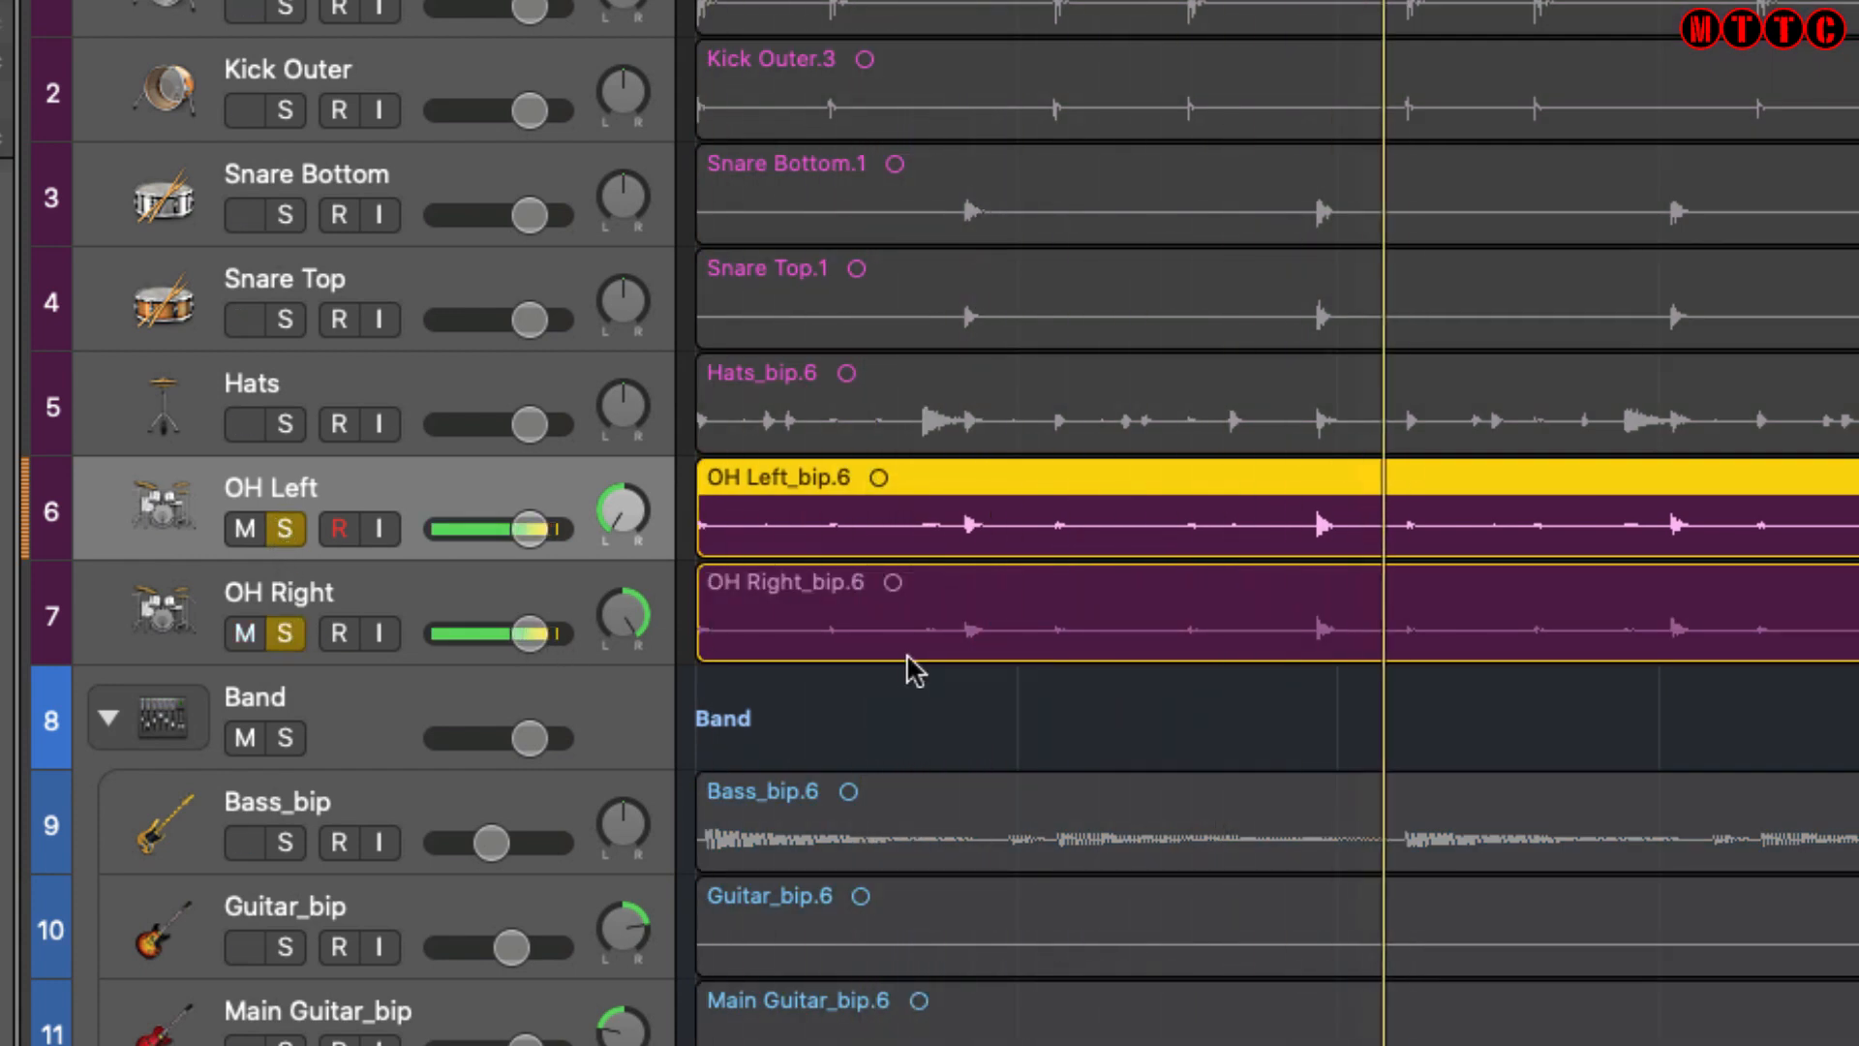
pyautogui.press('space')
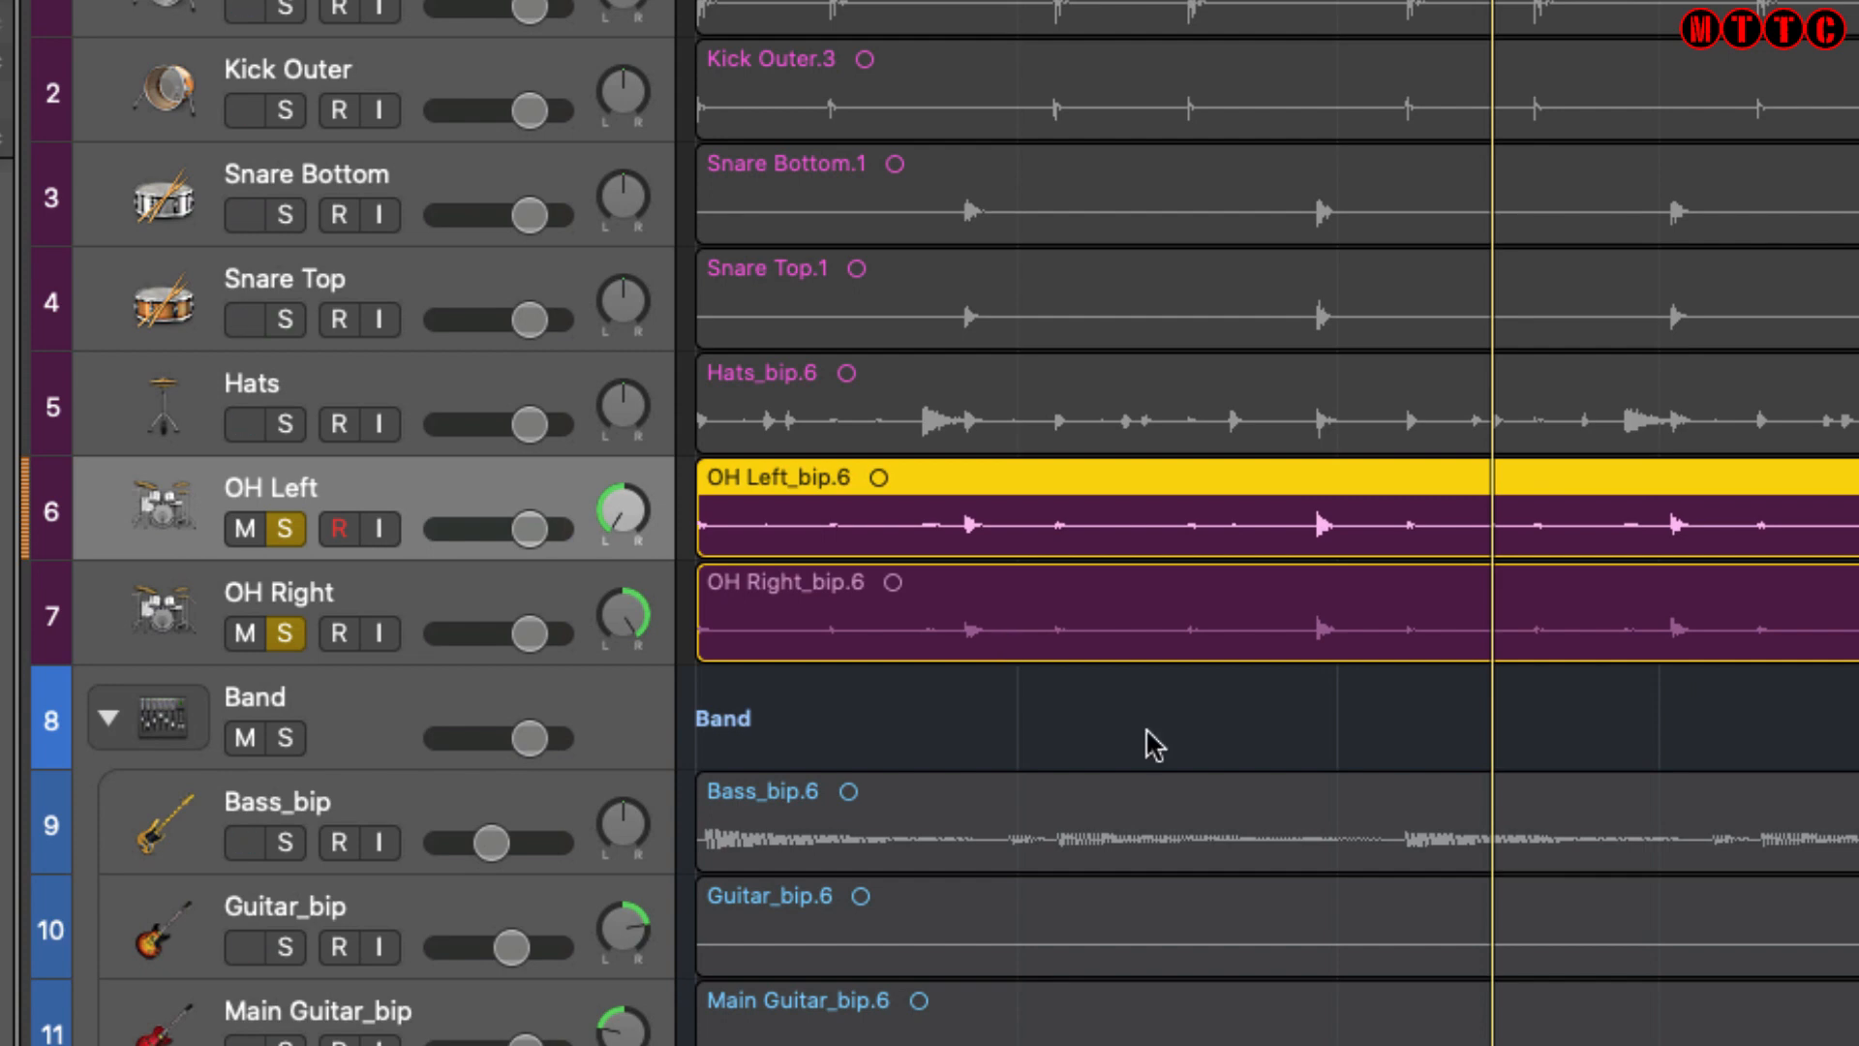
pyautogui.press('Return')
pyautogui.press('space')
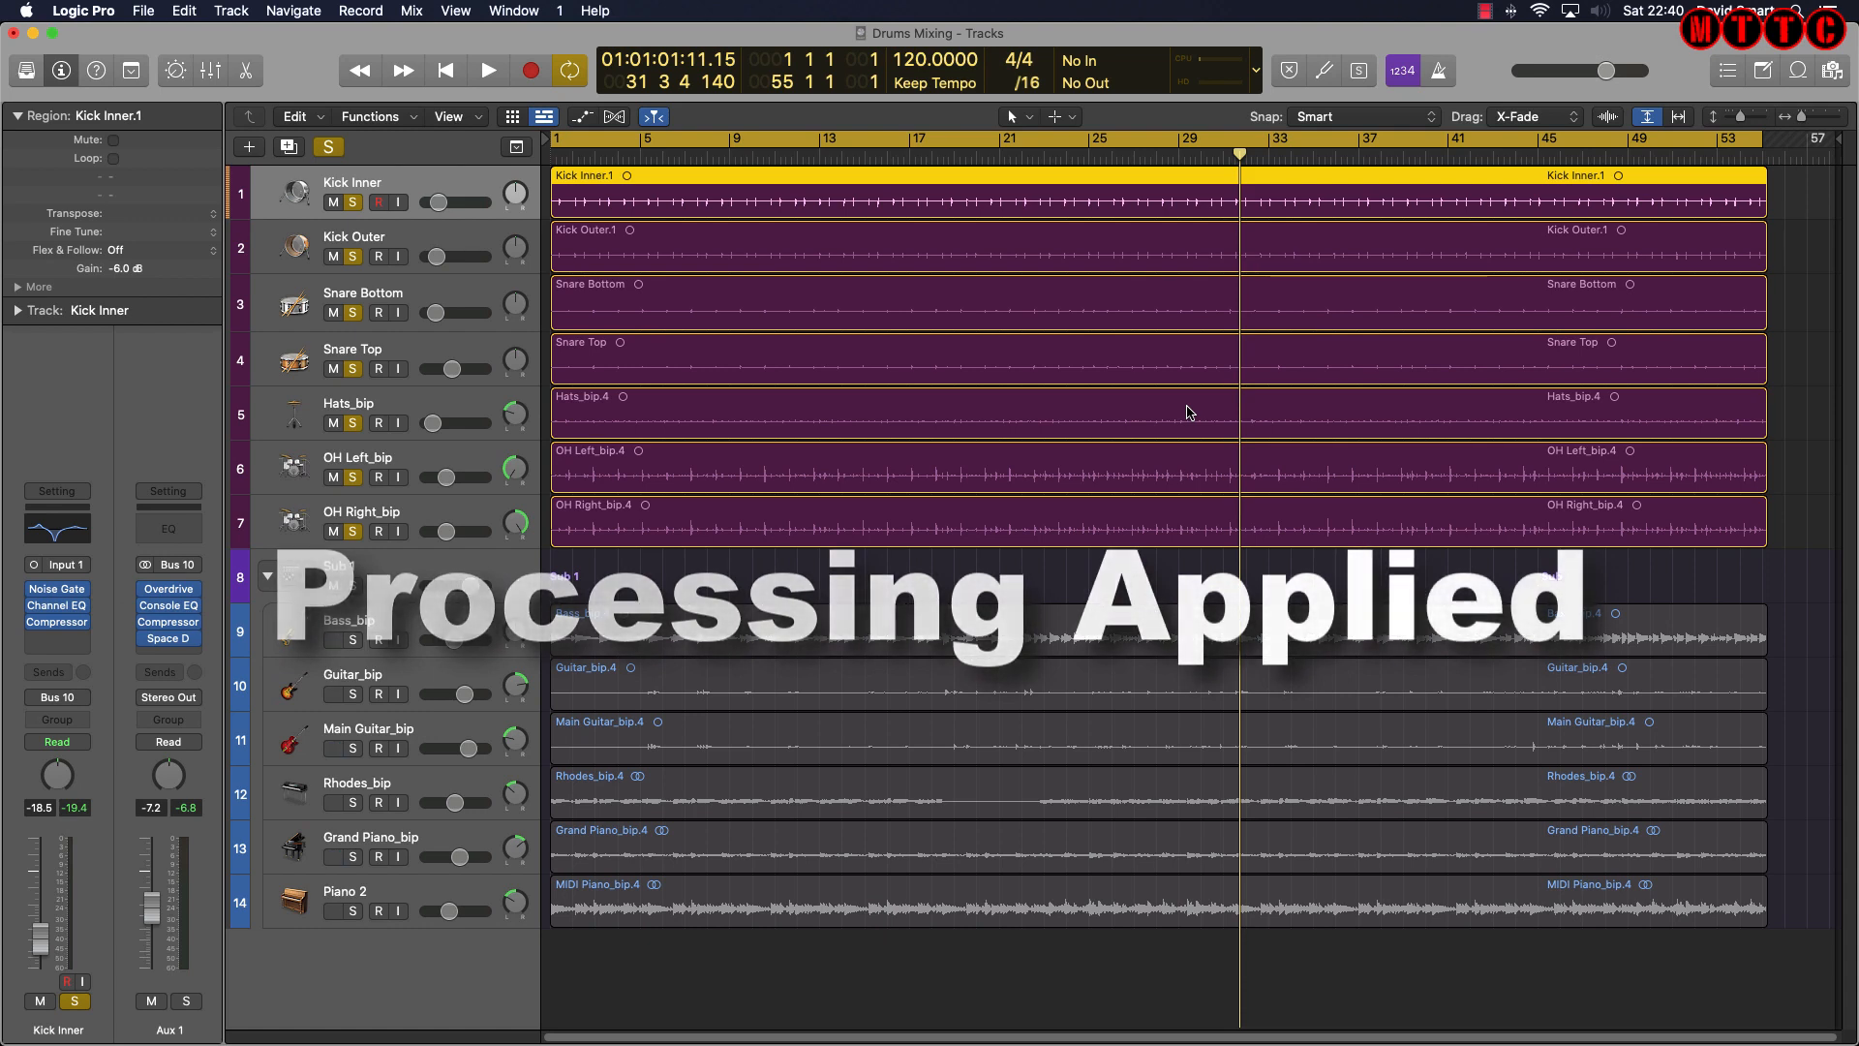
# Play the processed drums from the start and clear all solos to hear them with the band.
pyautogui.press('Return')
pyautogui.press('space')
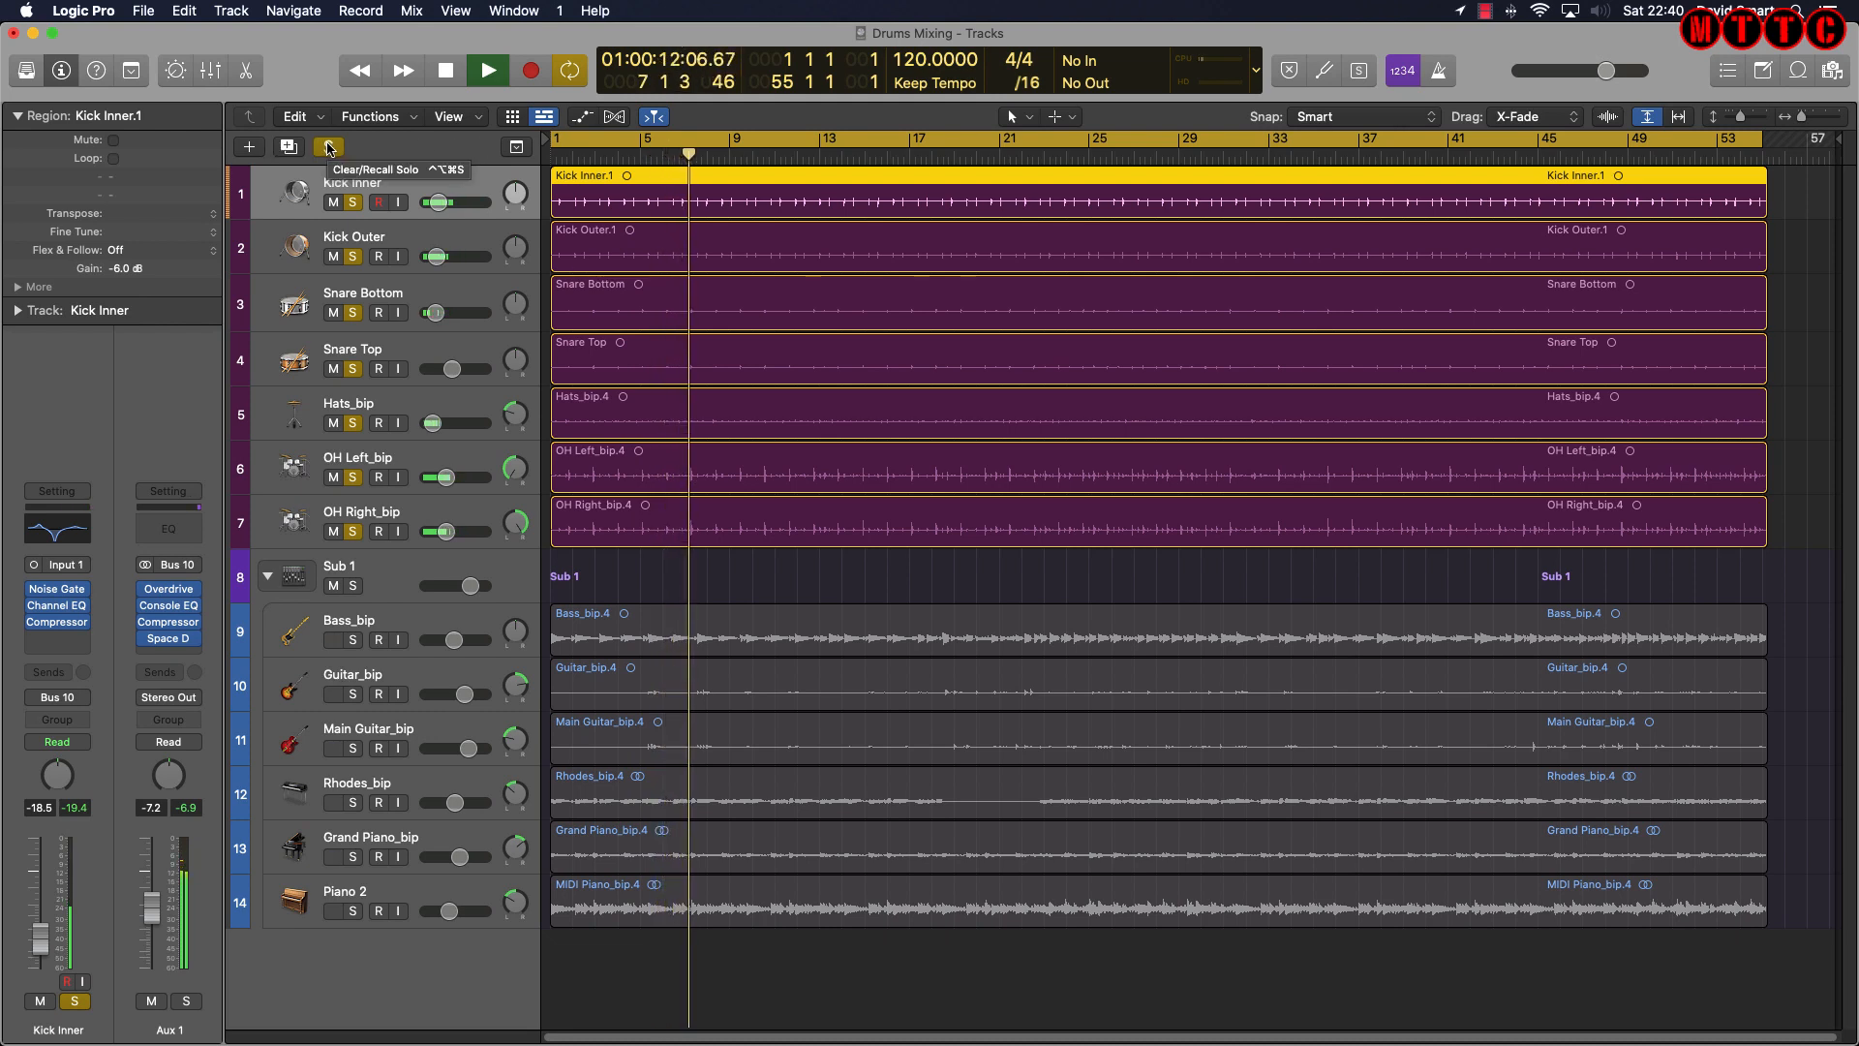
pyautogui.click(329, 147)
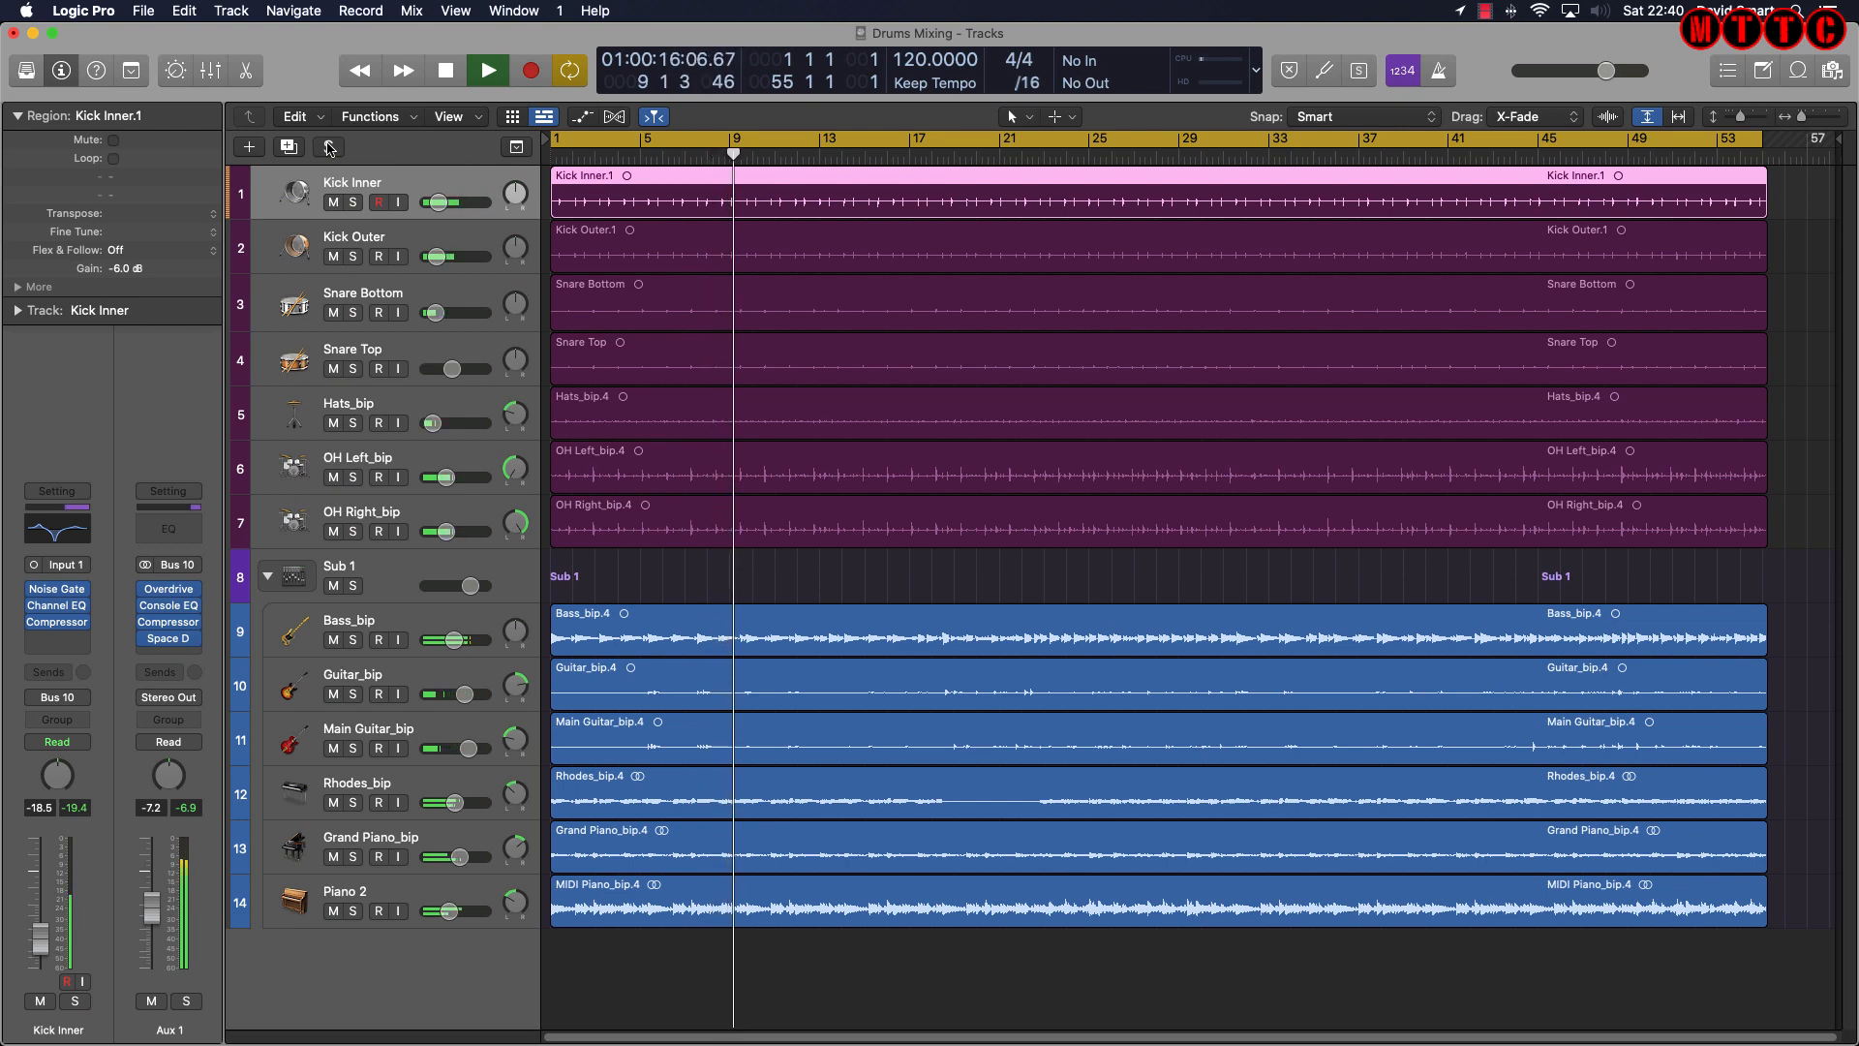
# Lower the Bass_bip track's volume to -8.6 dB during playback, and stop the song.
pyautogui.click(391, 618)
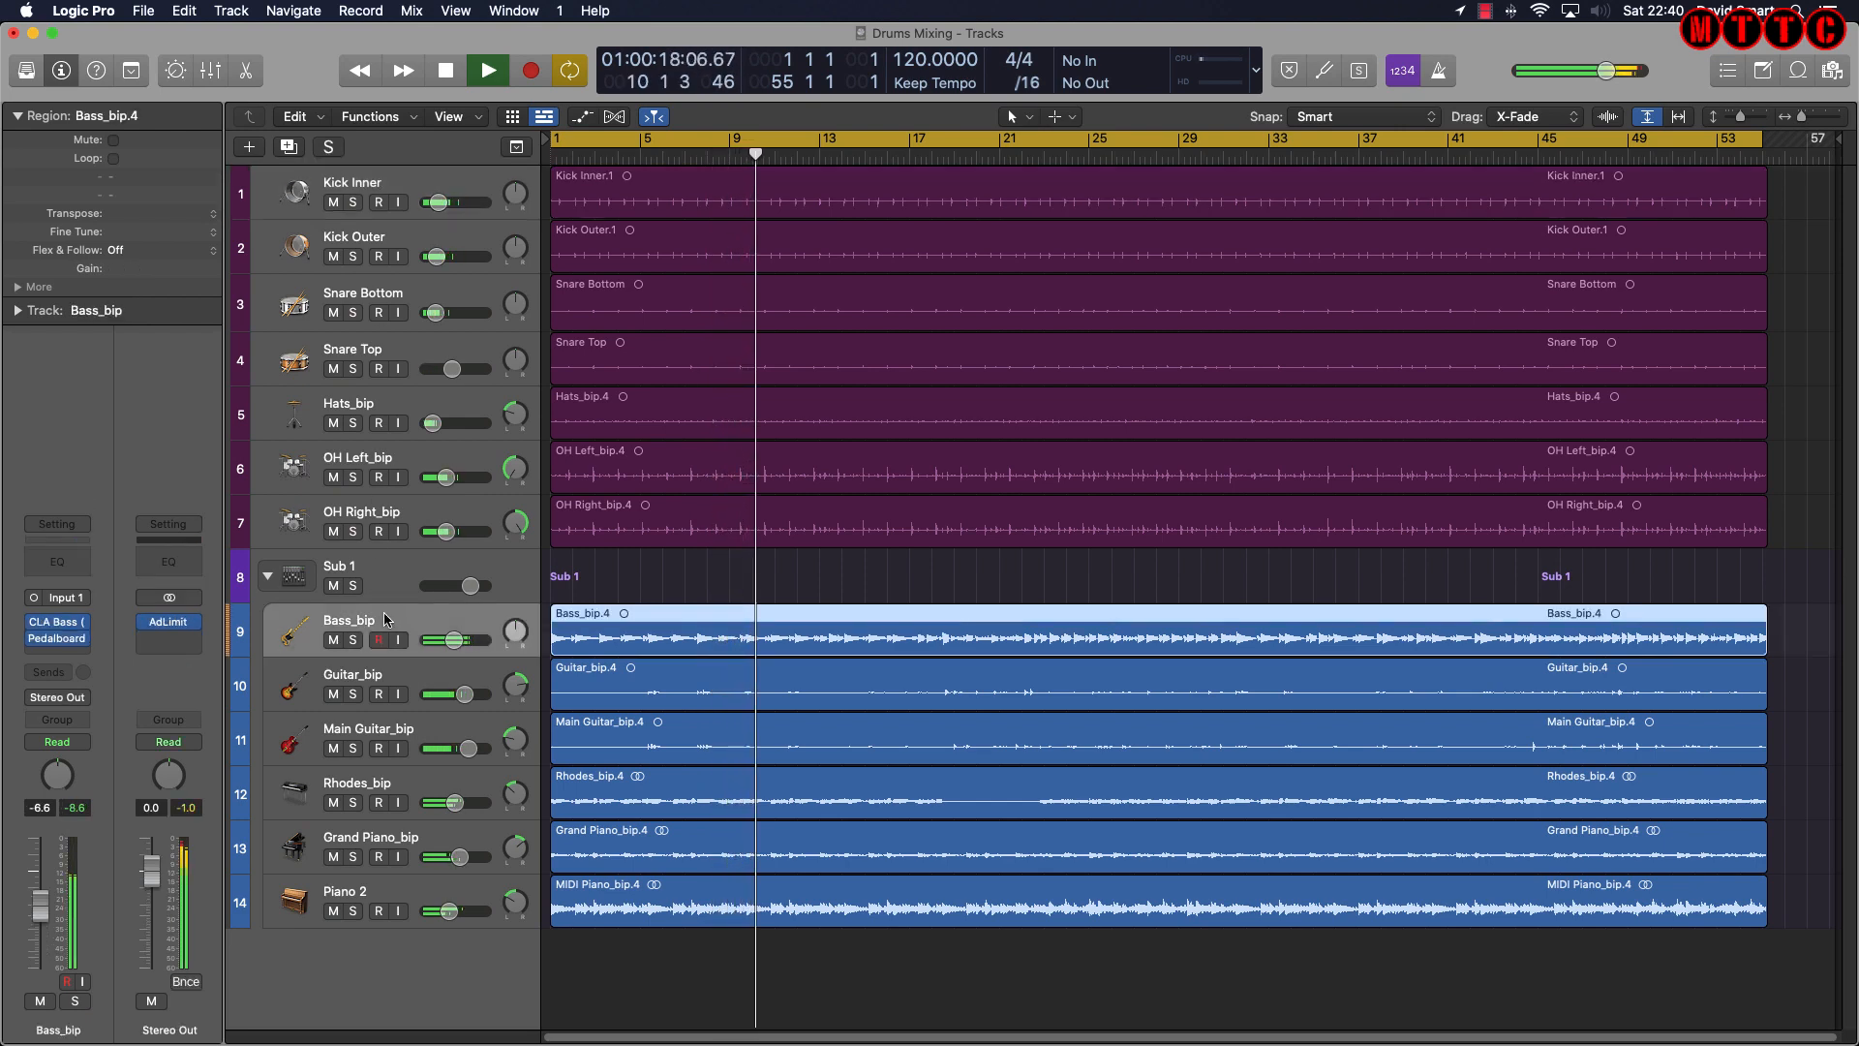
pyautogui.moveTo(45, 918); pyautogui.dragTo(47, 925)
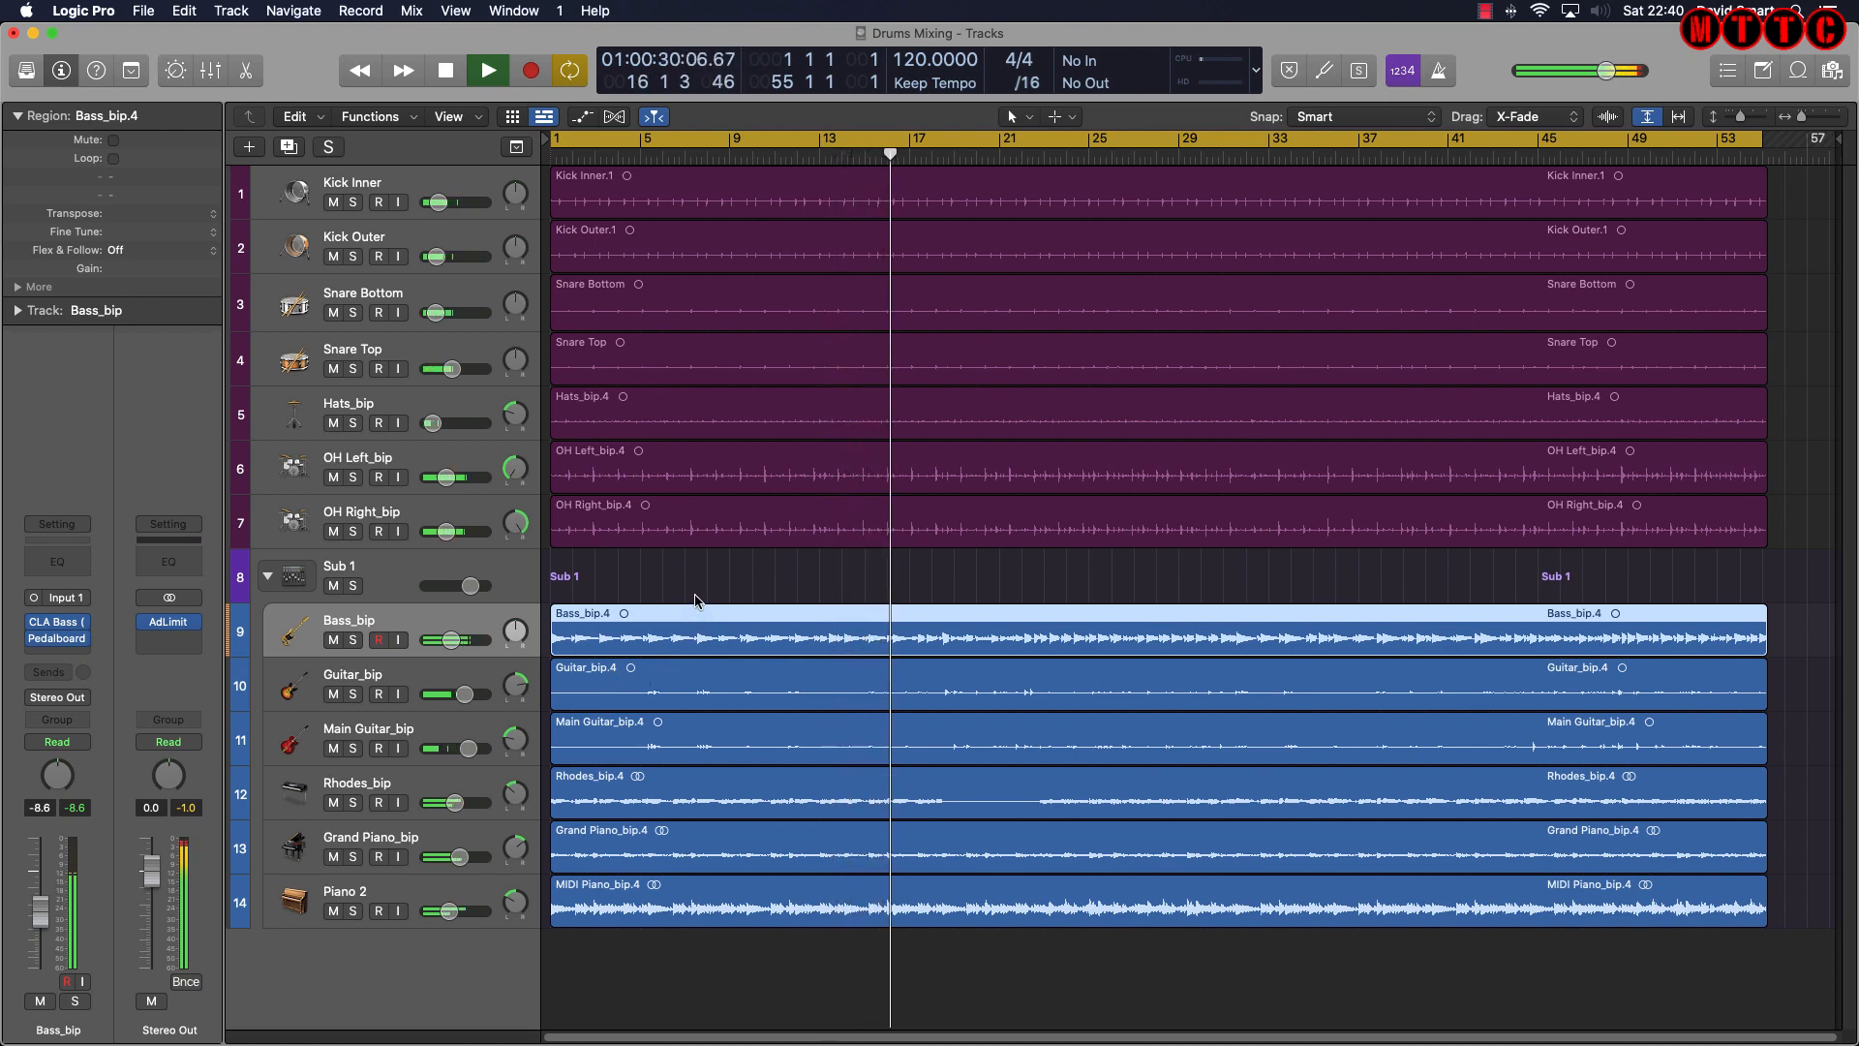
pyautogui.press('space')
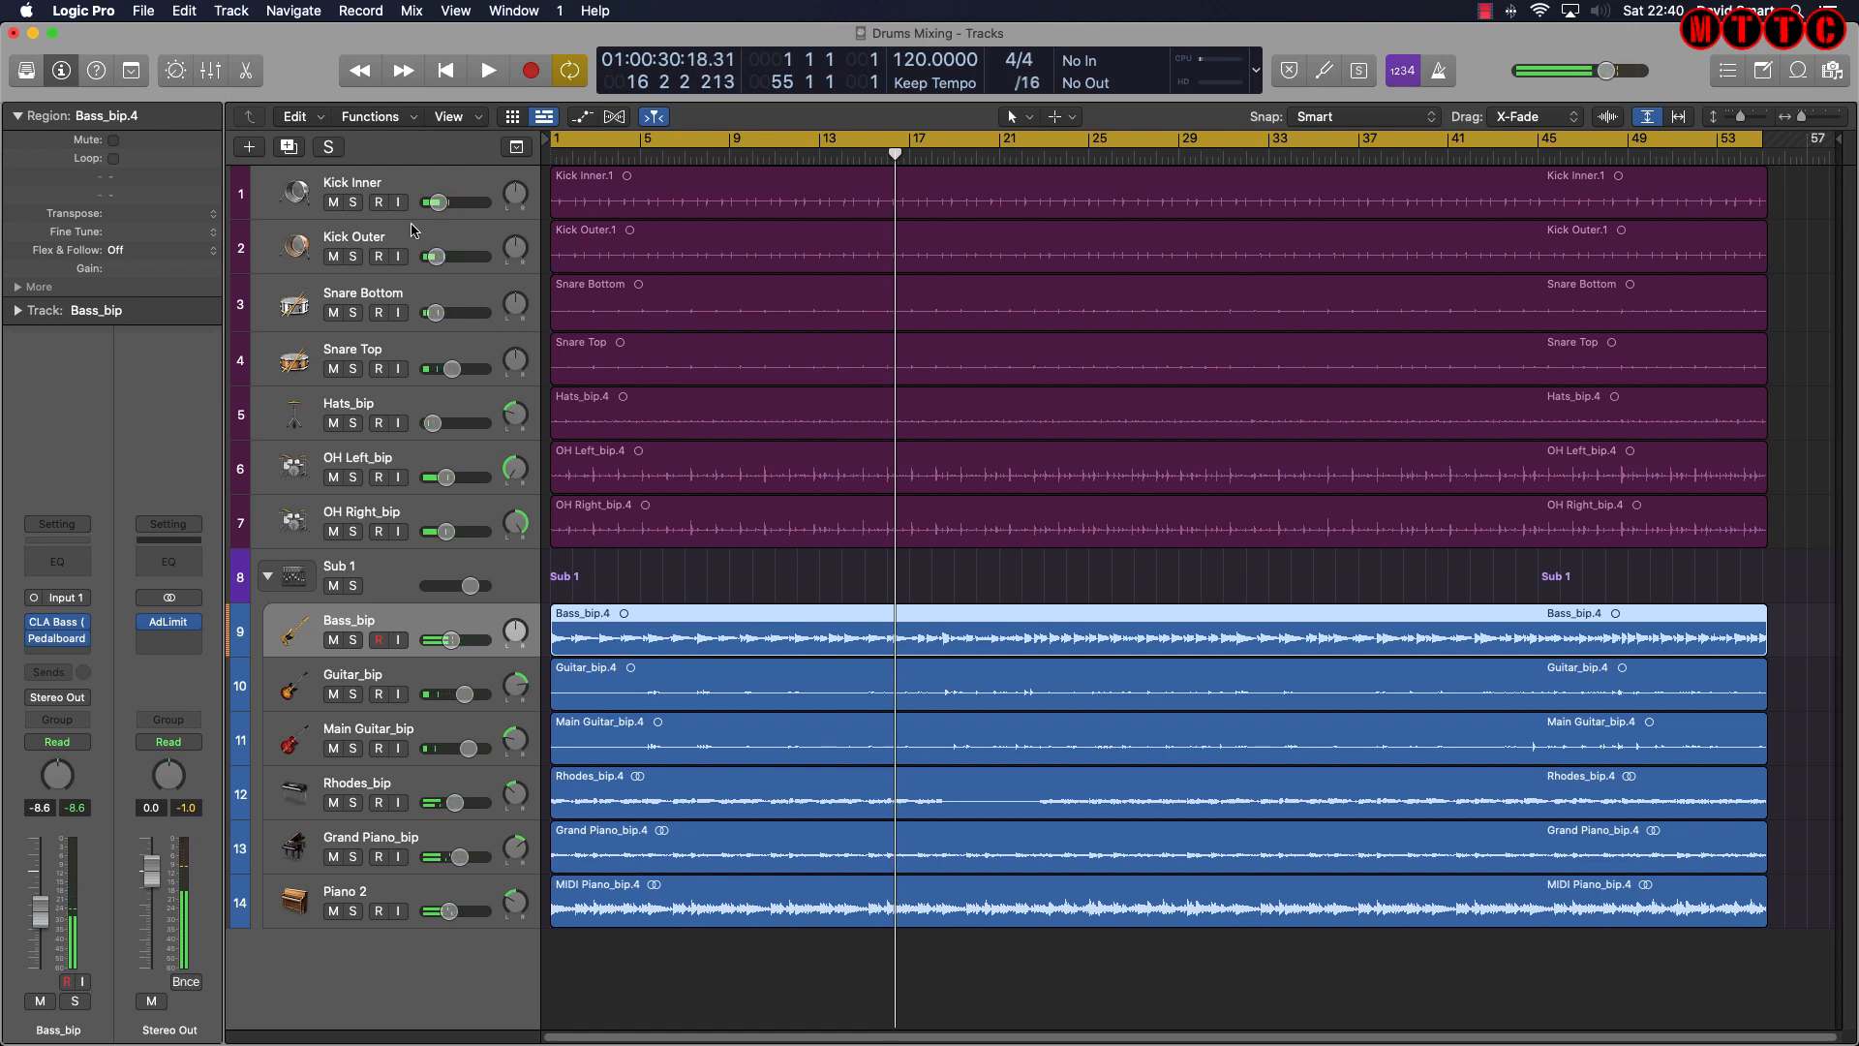
# Solo the Kick Inner track and open its Channel EQ to examine the curve.
pyautogui.click(387, 182)
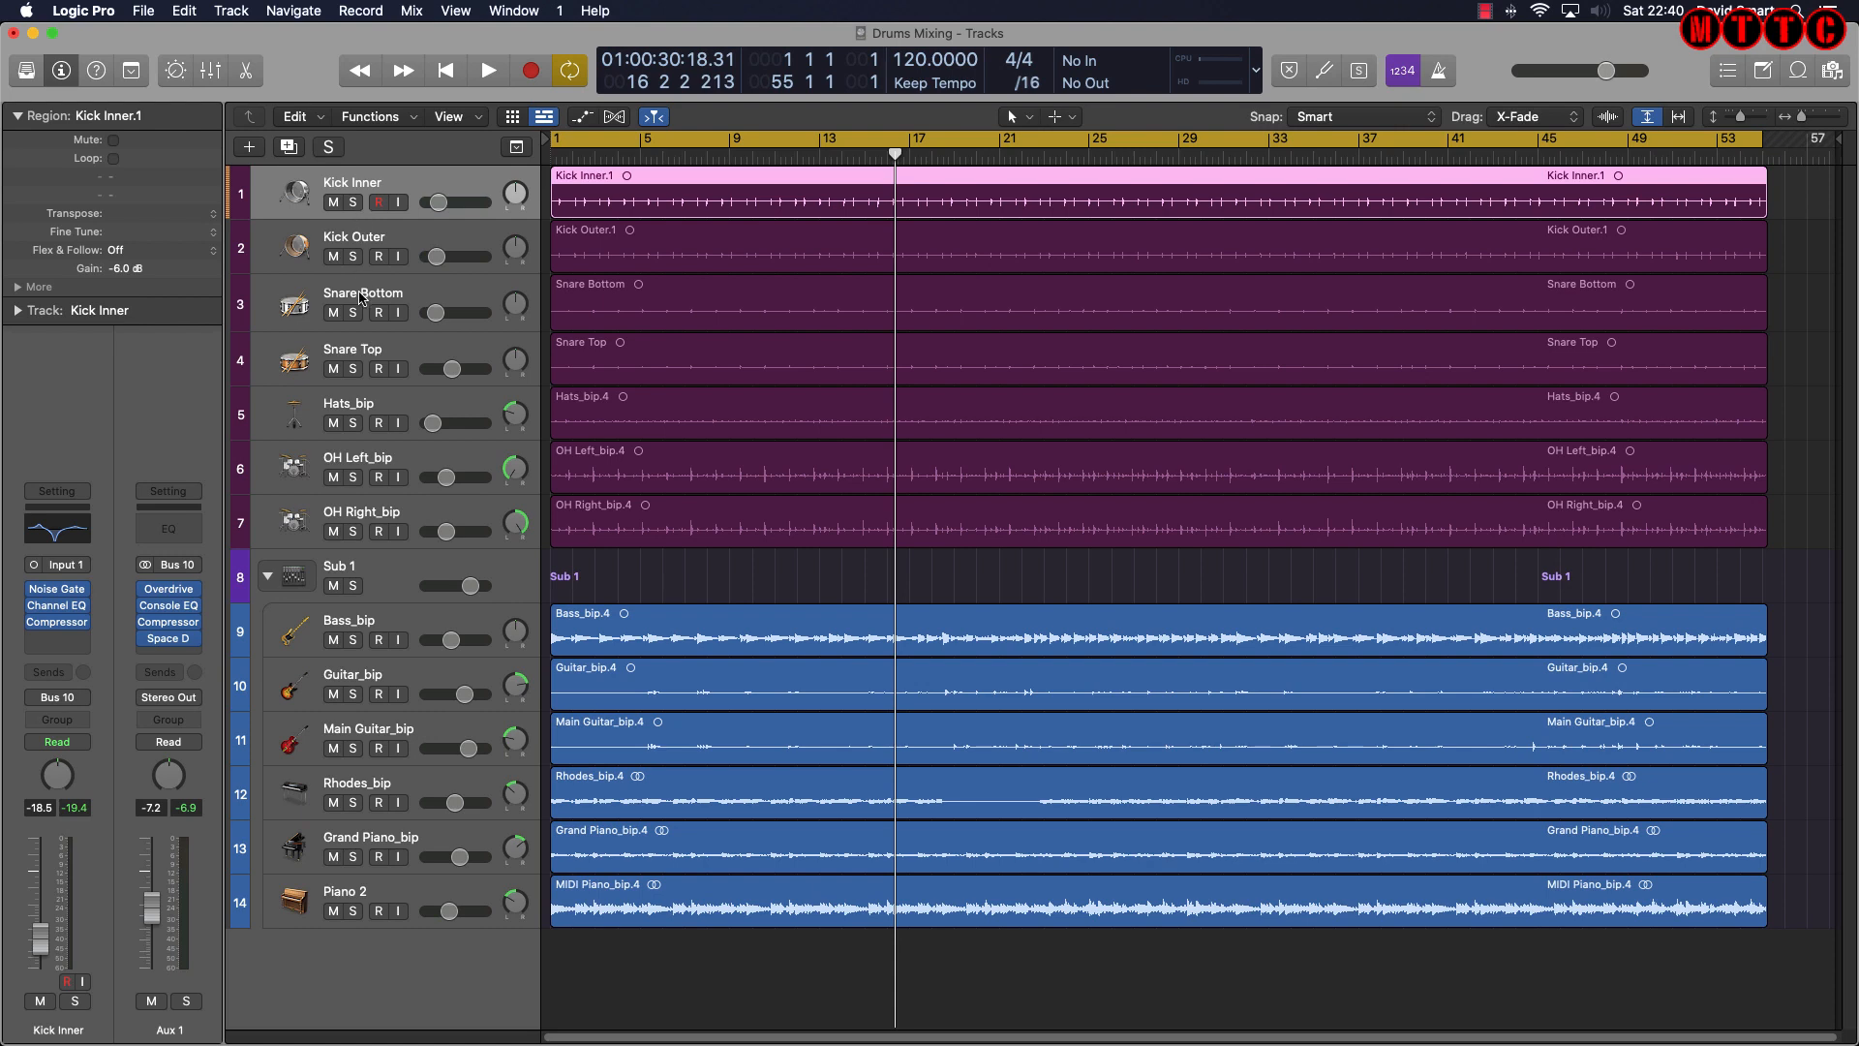
pyautogui.click(353, 201)
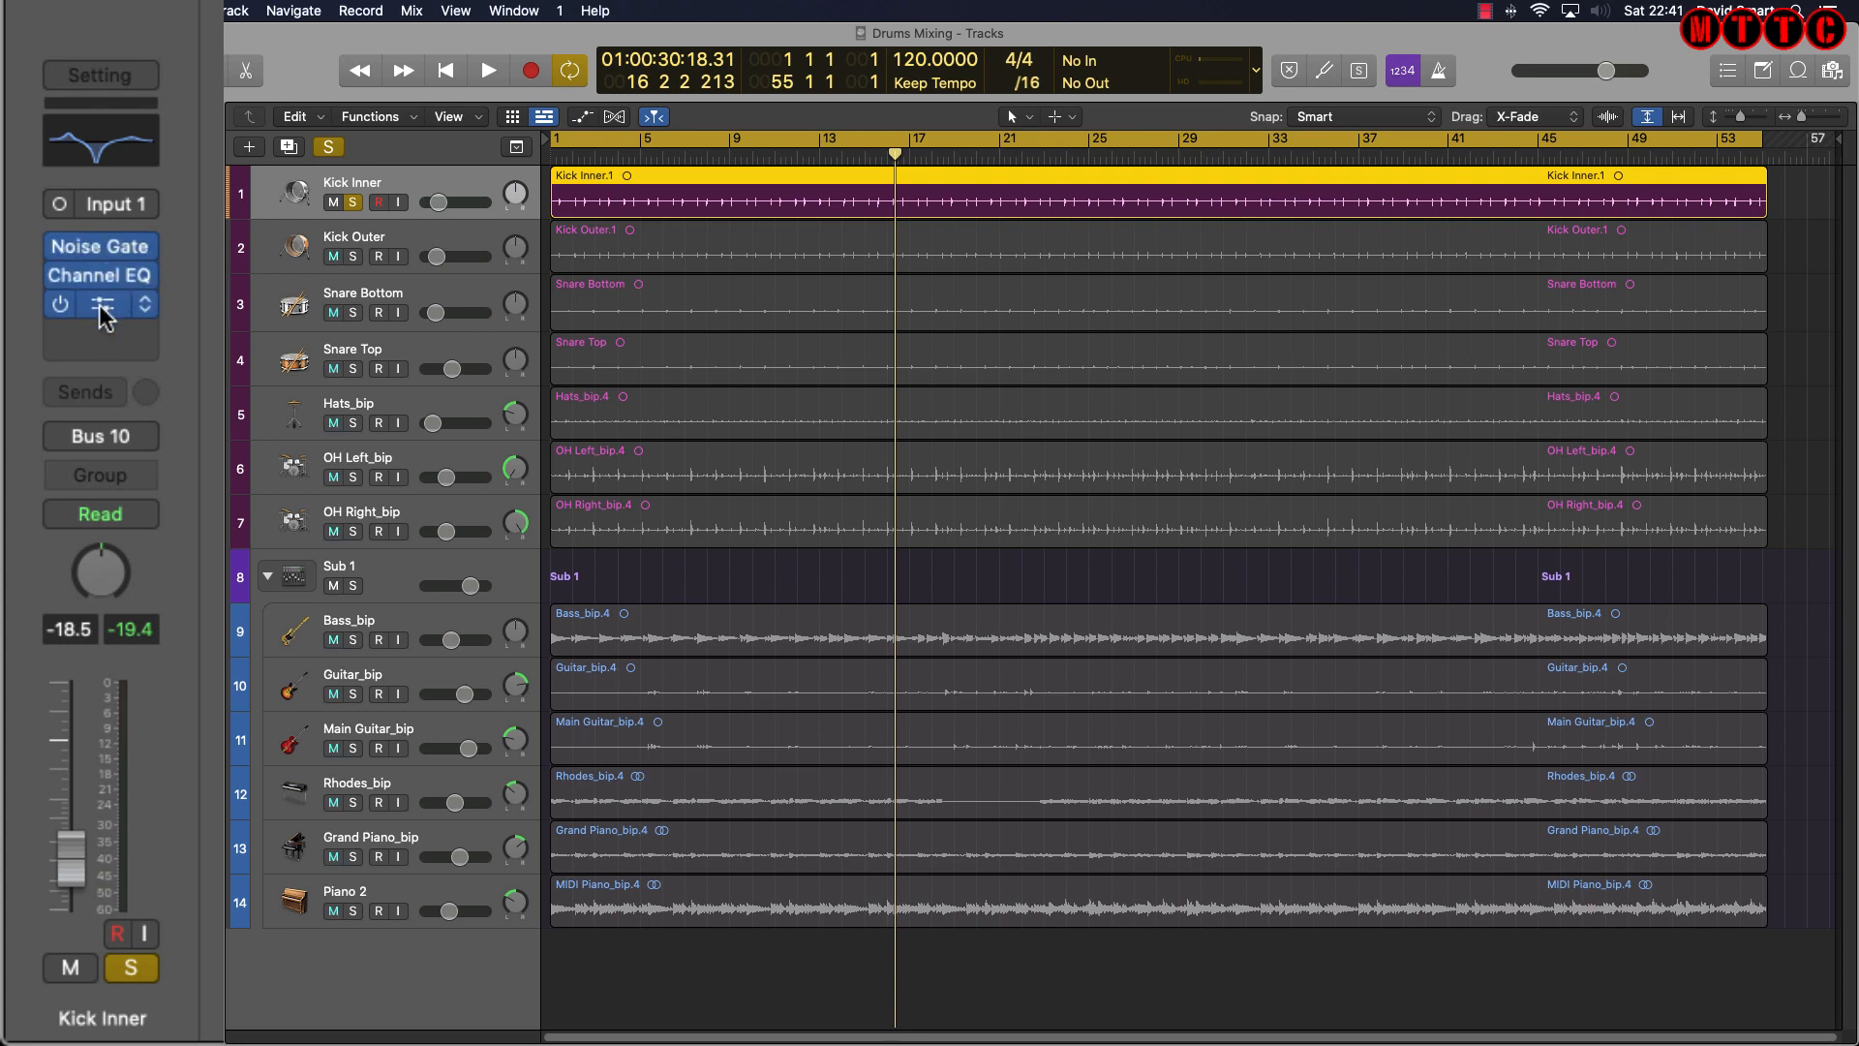
pyautogui.click(106, 275)
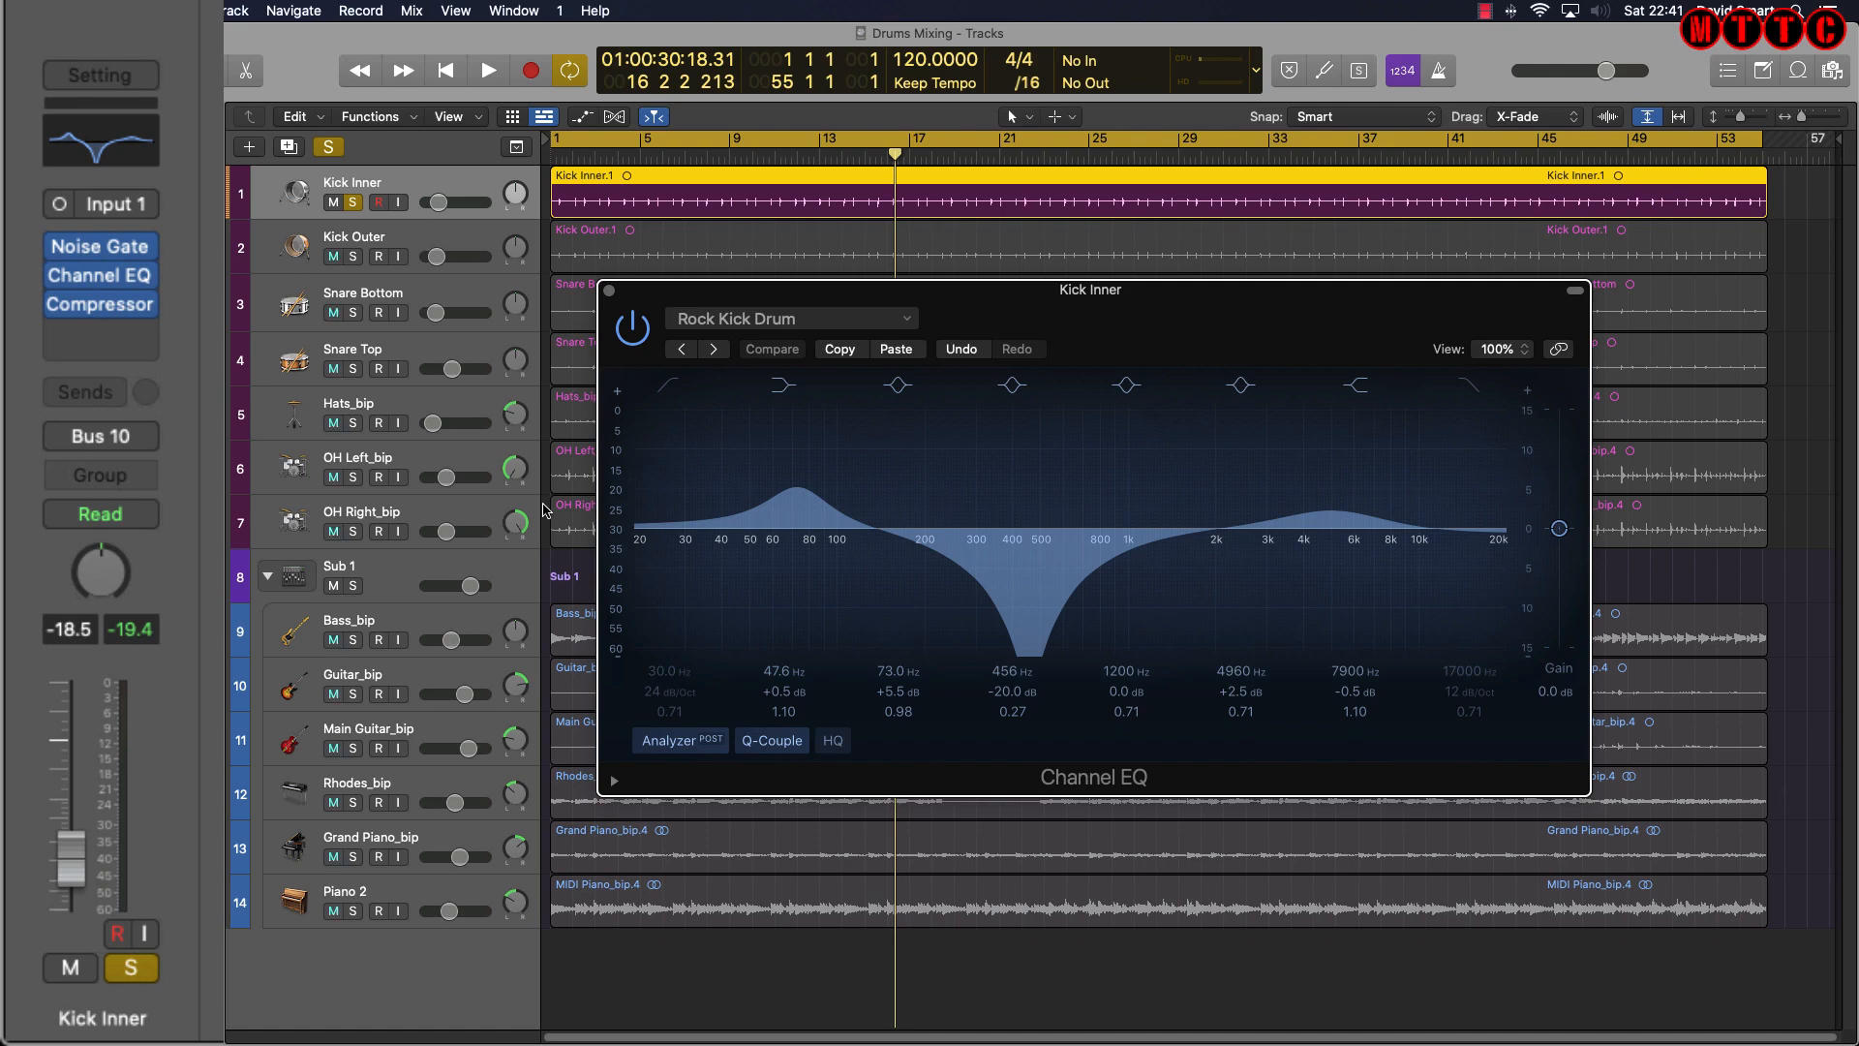
# Listen to the soloed Kick Inner track and look through the drum presets of its Channel EQ.
pyautogui.press('space')
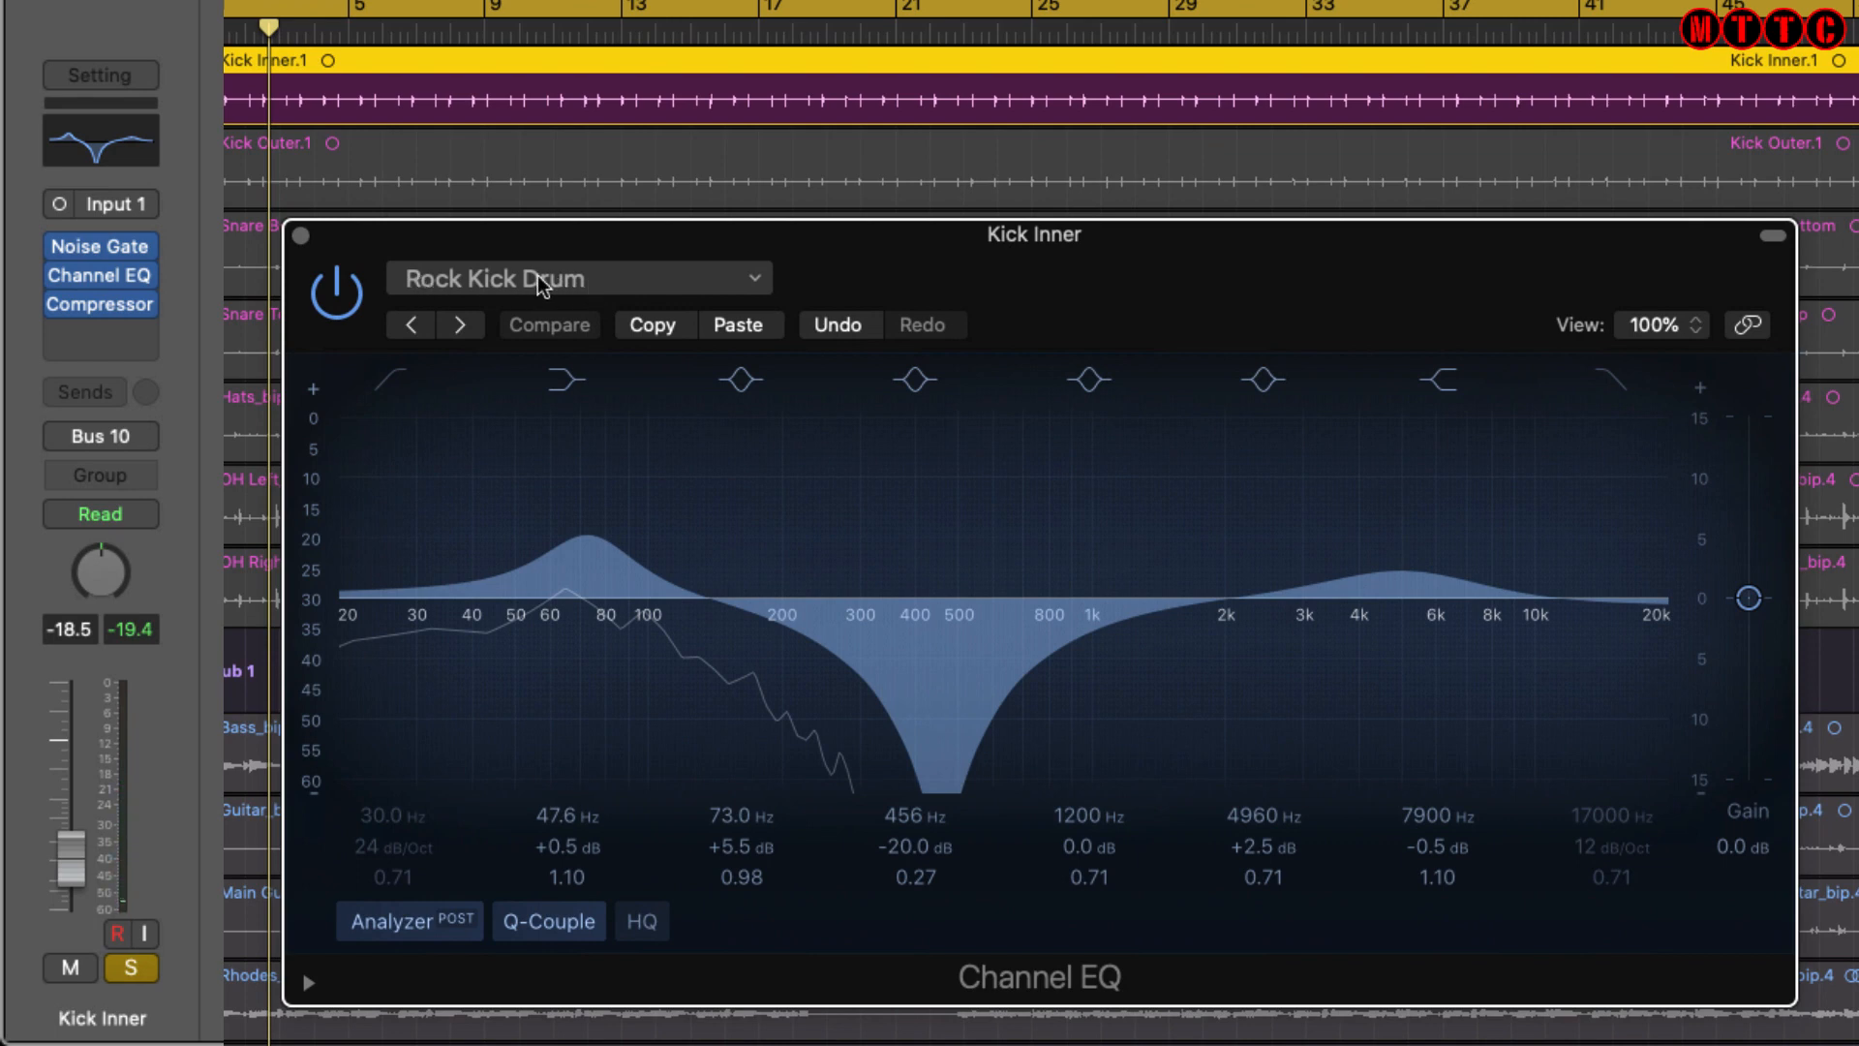
pyautogui.click(530, 284)
pyautogui.moveTo(658, 824)
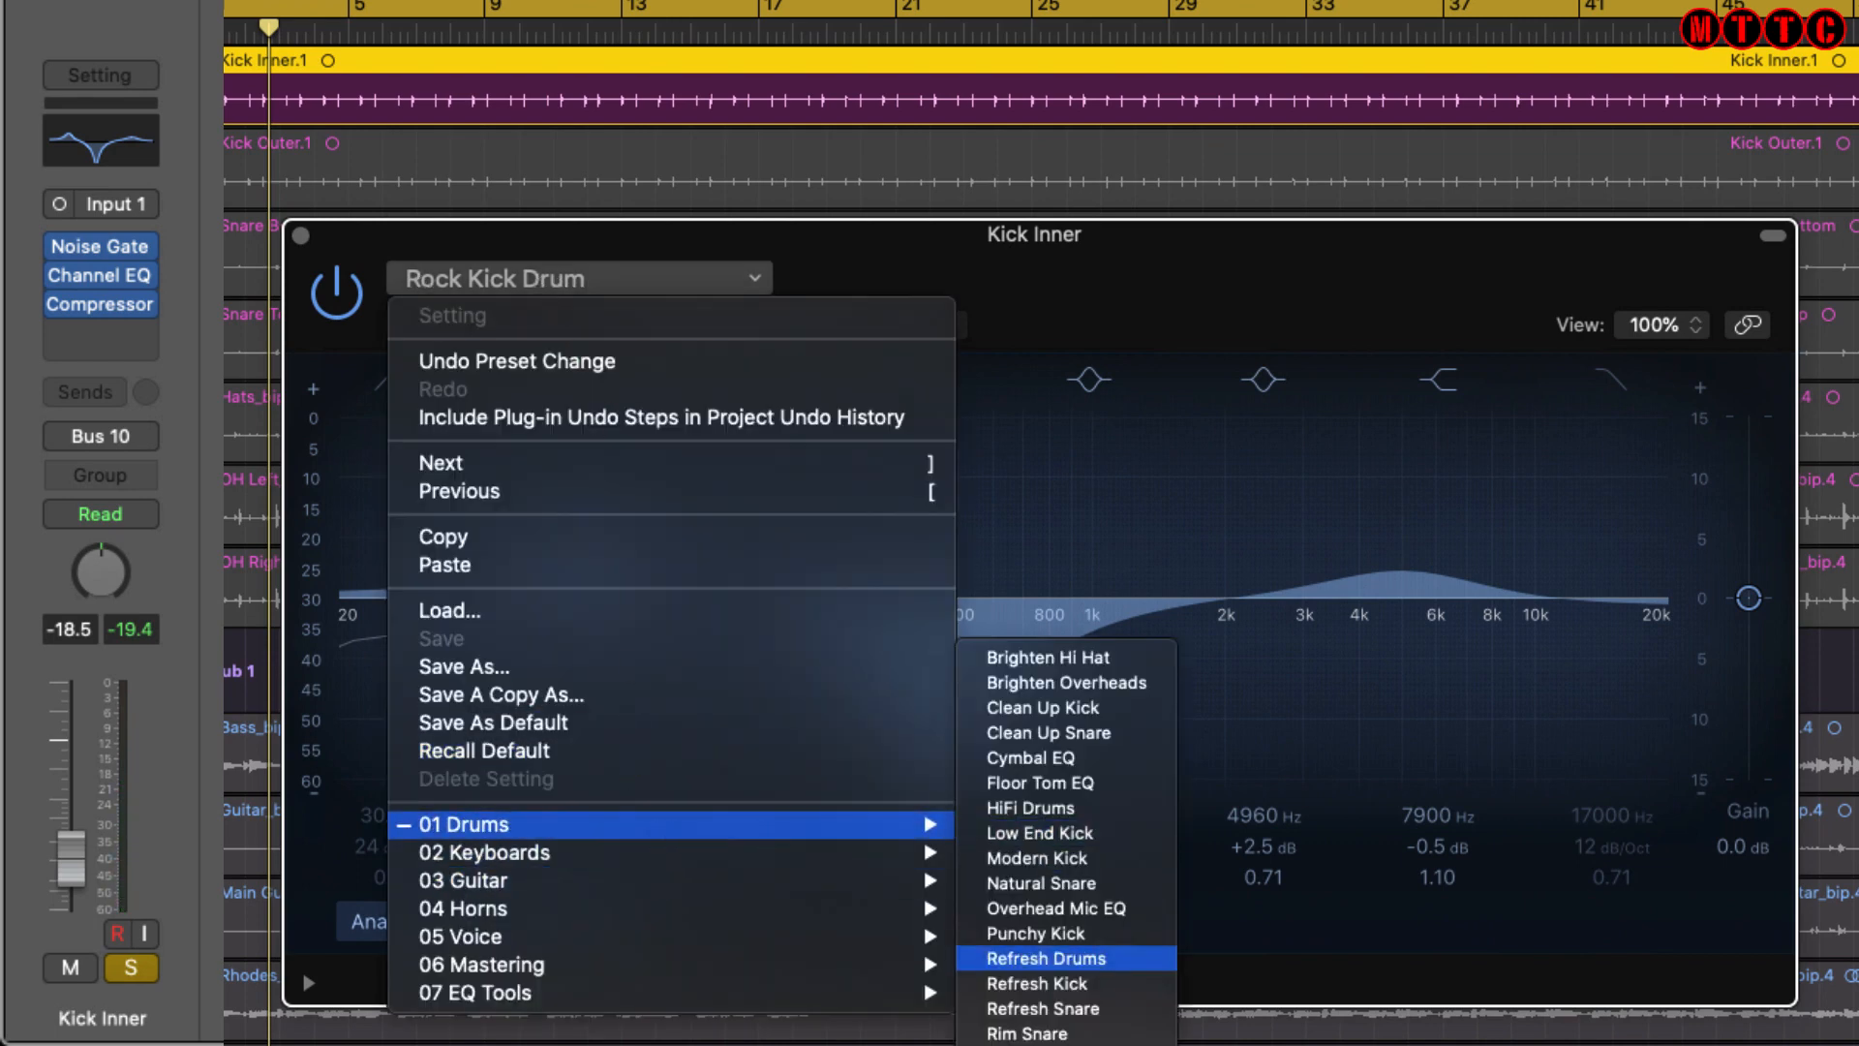
pyautogui.press('Escape')
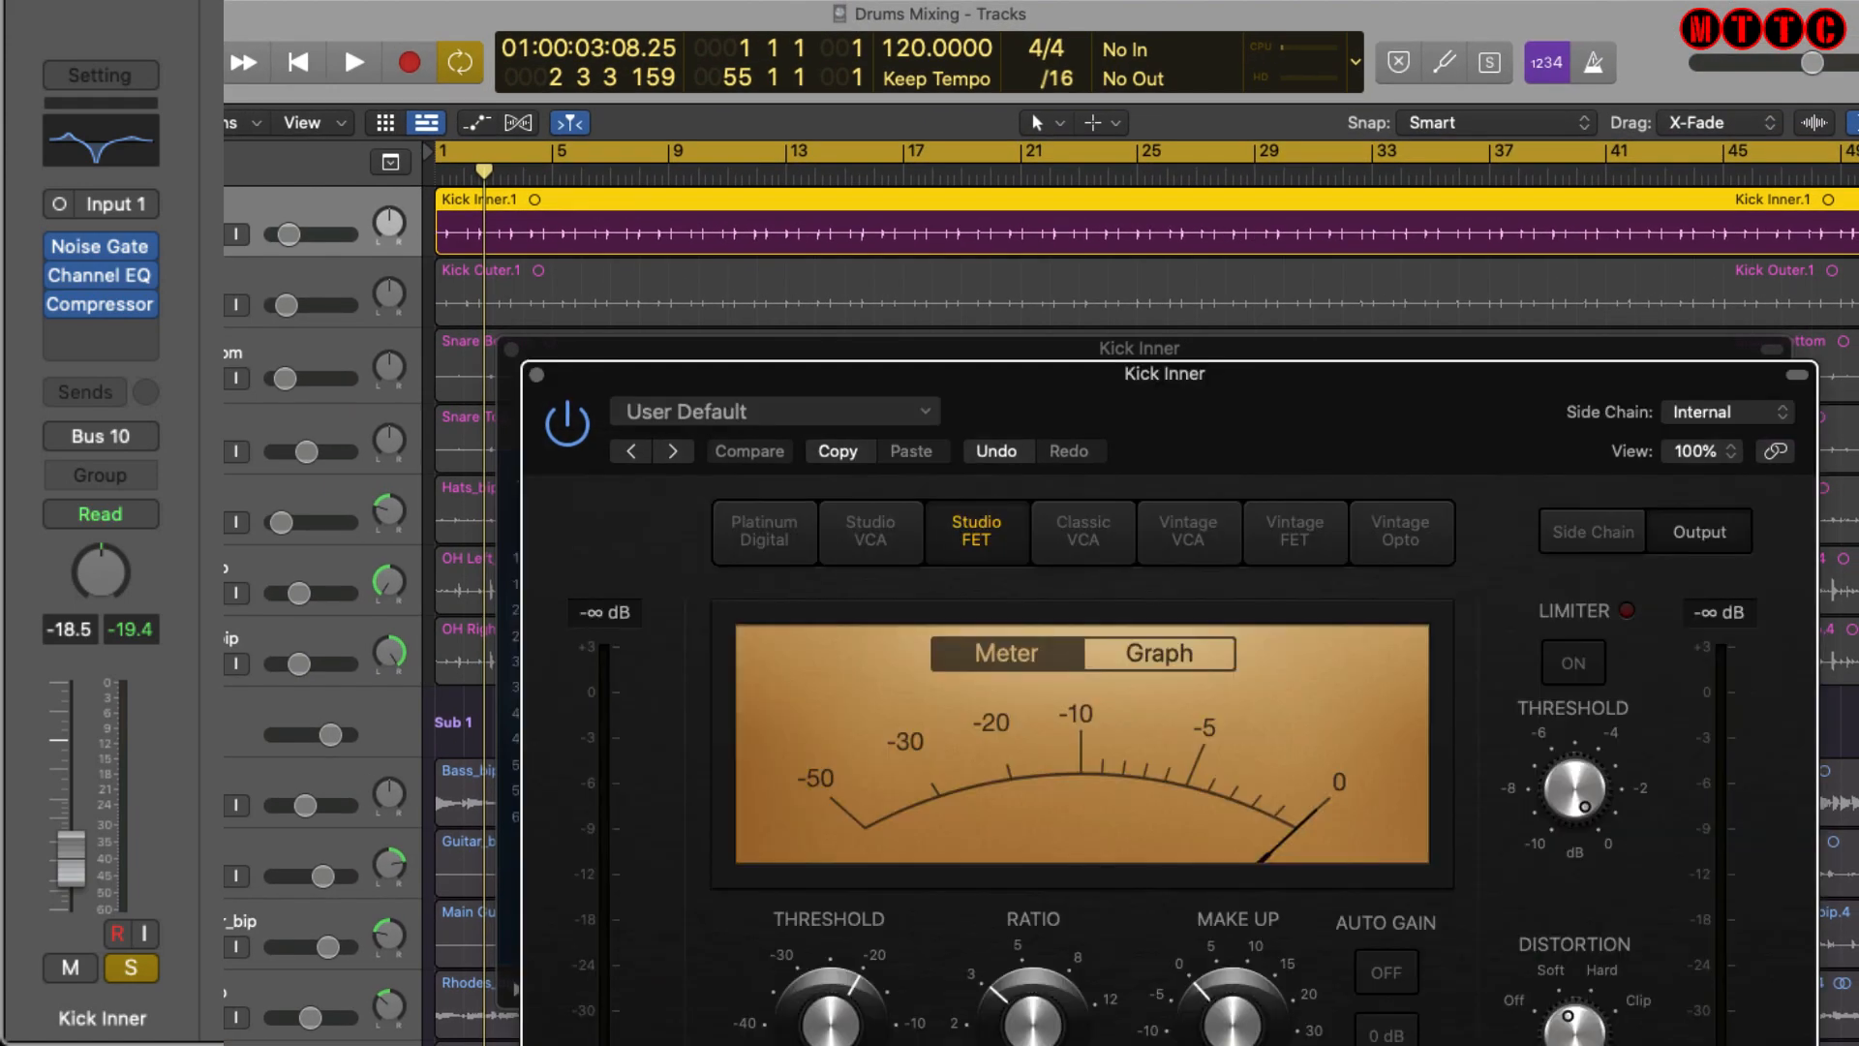
# Examine the Kick Inner track's Studio FET compressor during playback, and close the compressor.
pyautogui.moveTo(1178, 432); pyautogui.dragTo(949, 72)
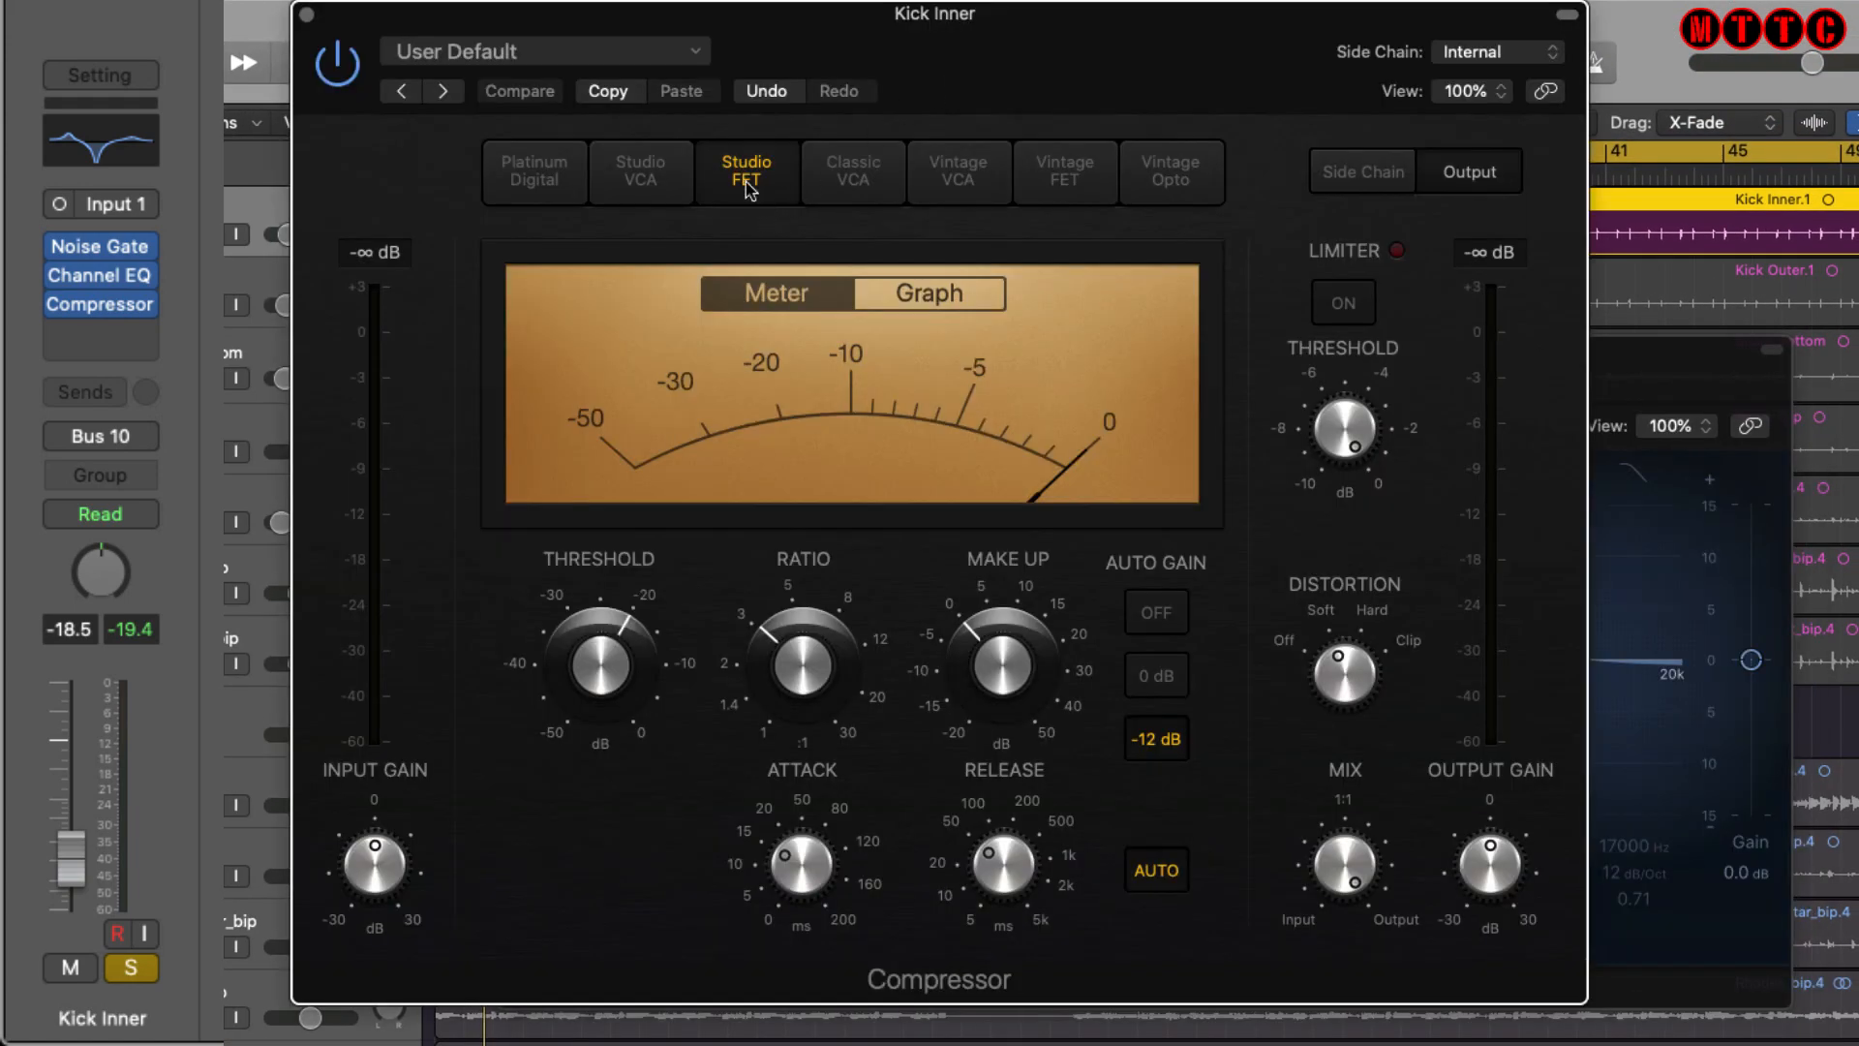
pyautogui.press('space')
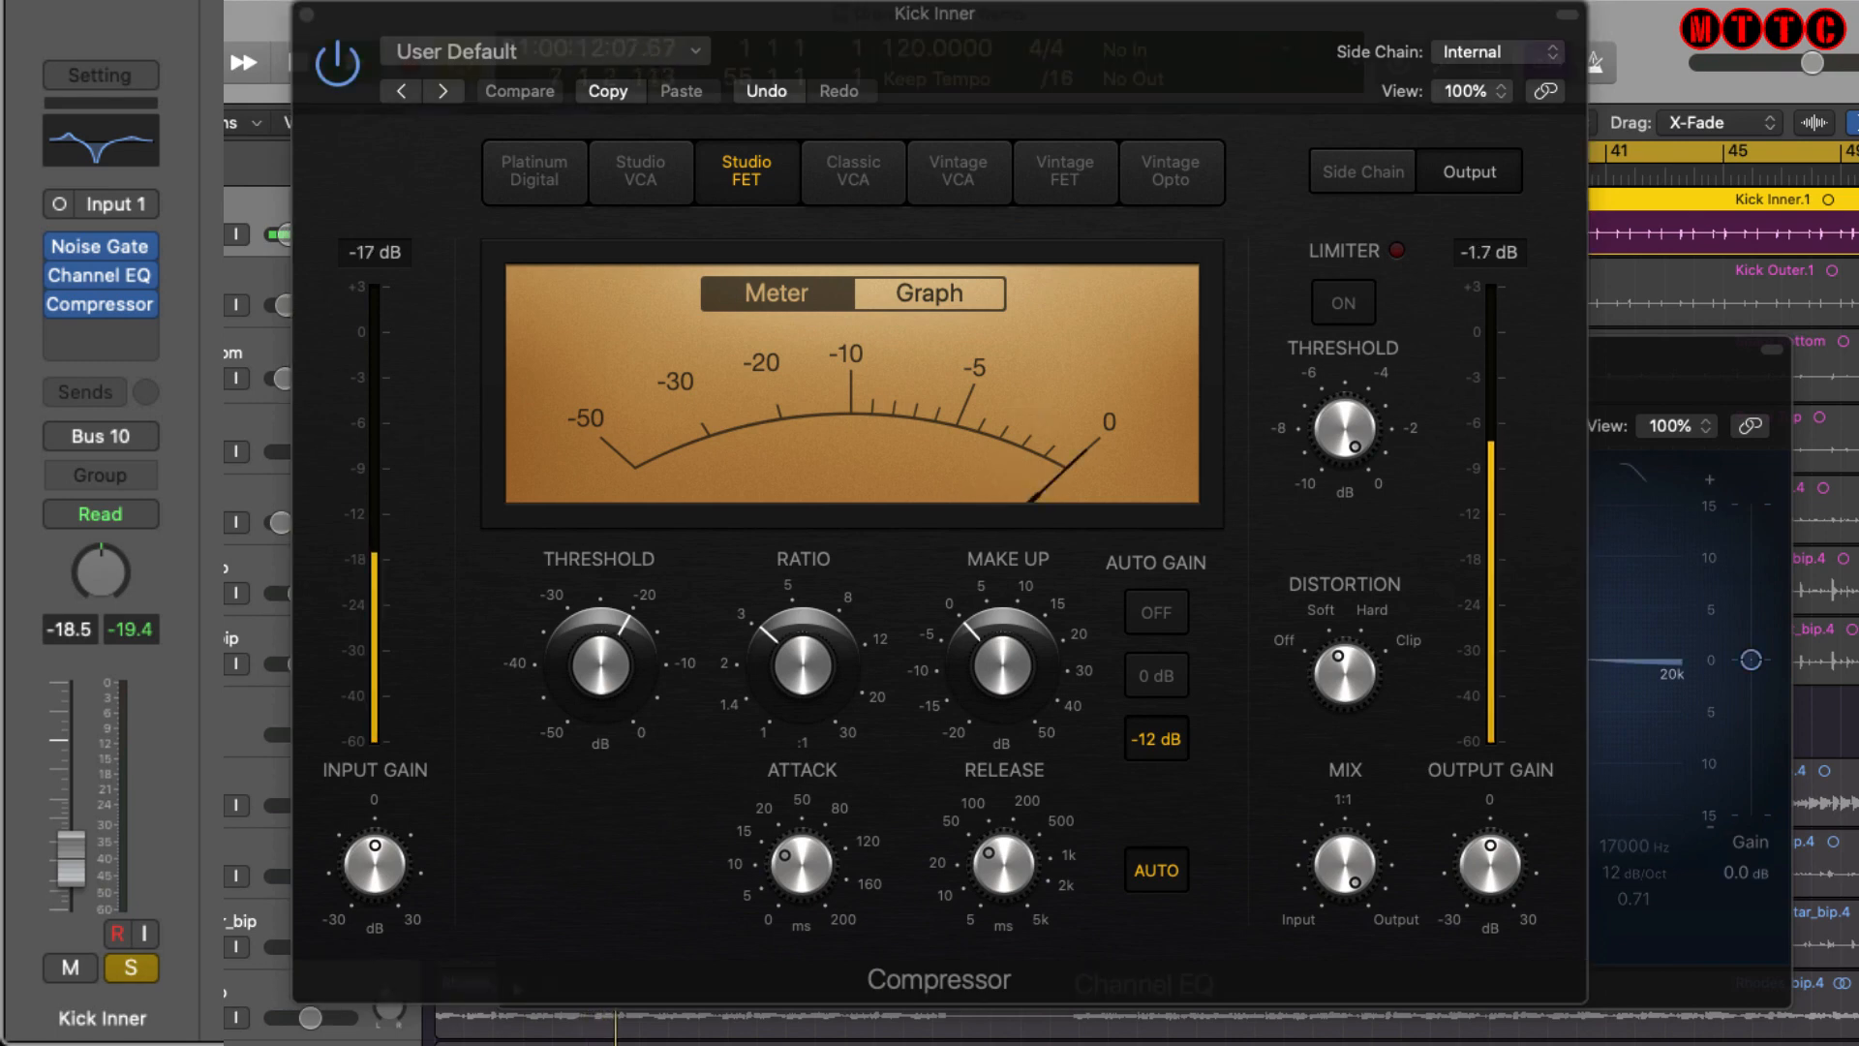
pyautogui.click(307, 16)
# Solo the Kick Outer track and examine its Channel EQ and Classic VCA compressor while listening.
pyautogui.click(184, 305)
pyautogui.press('super+w')
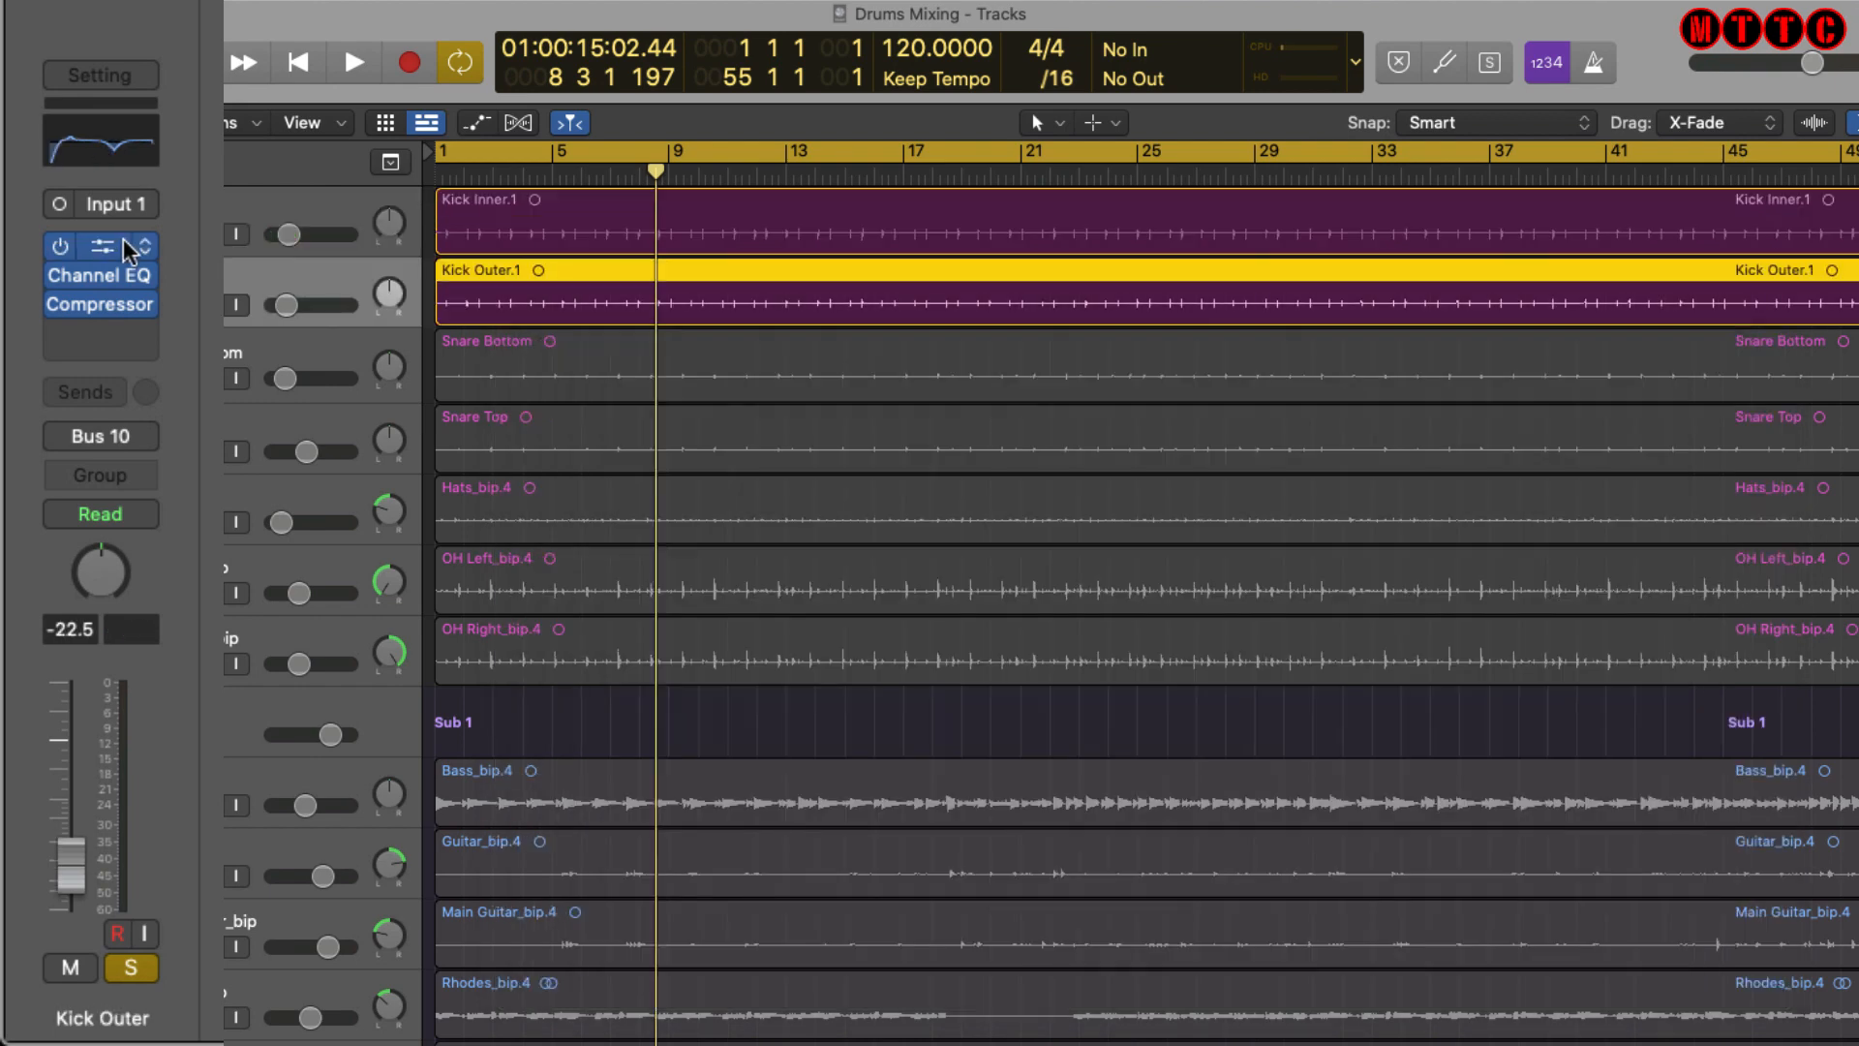
pyautogui.click(81, 283)
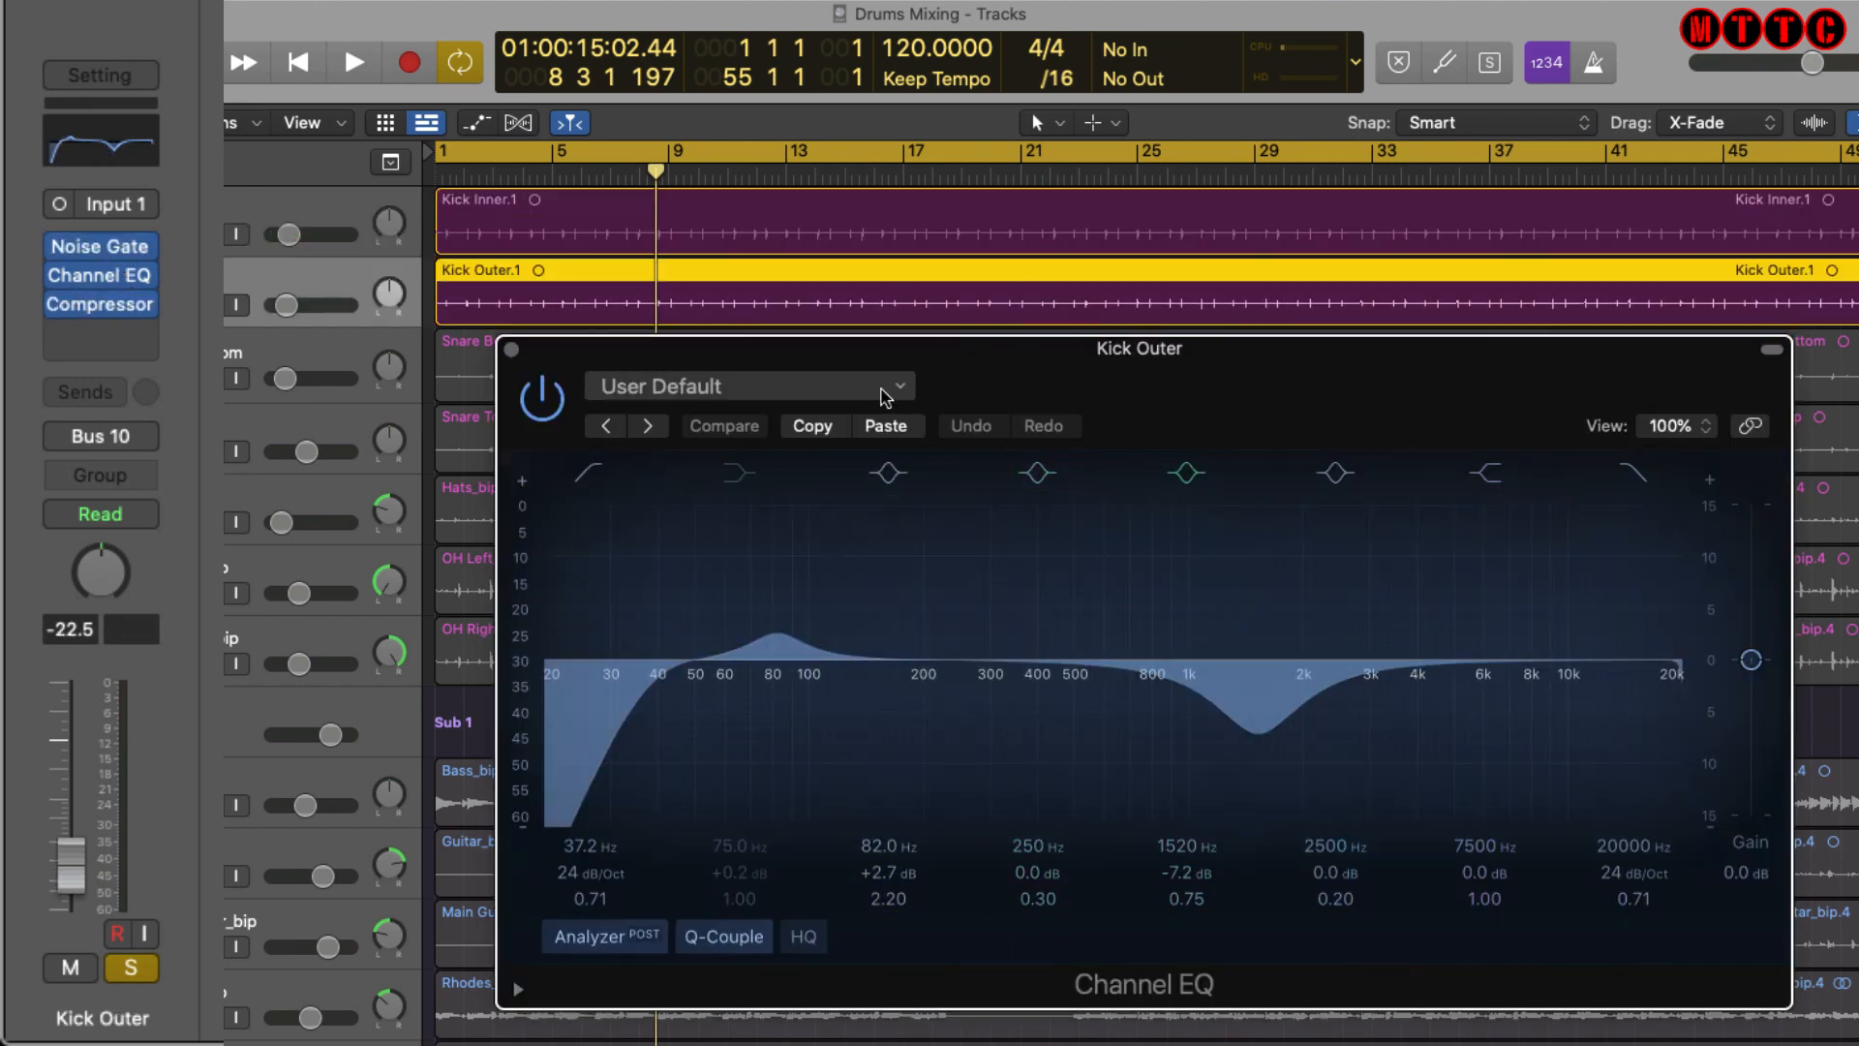
pyautogui.press('space')
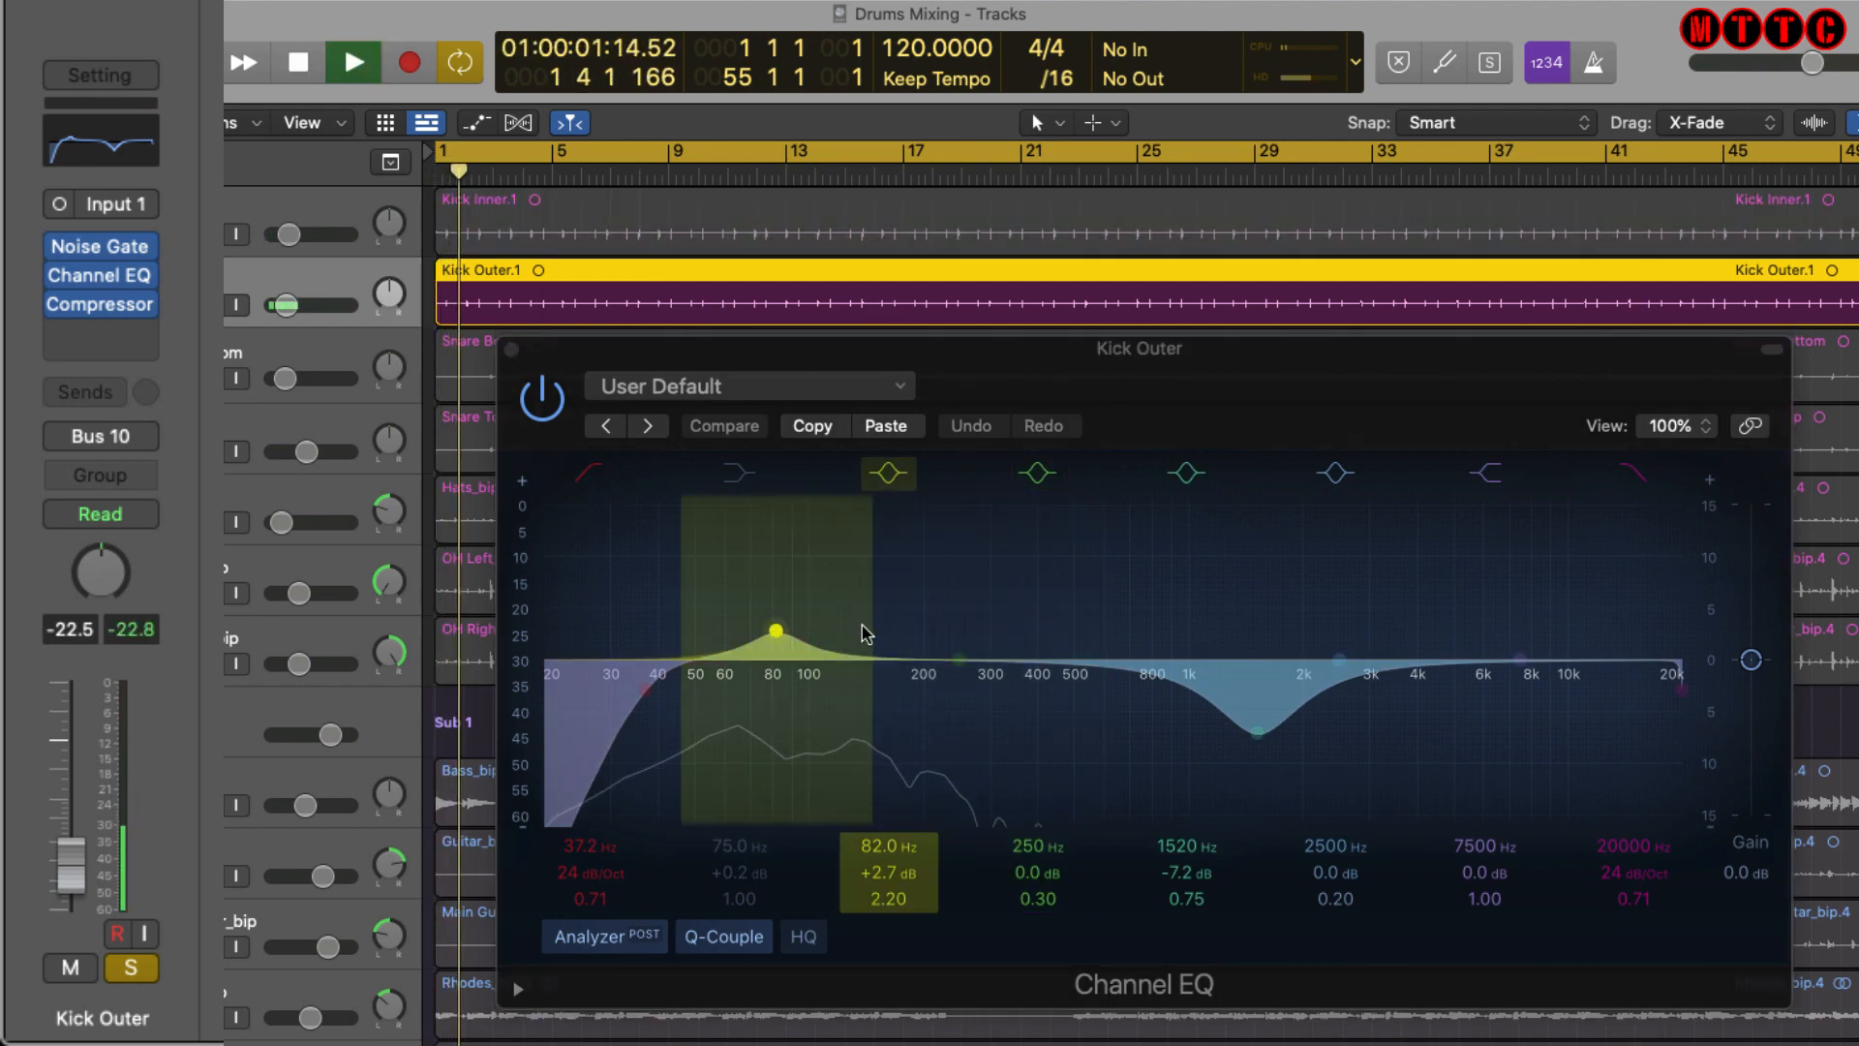
pyautogui.press('space')
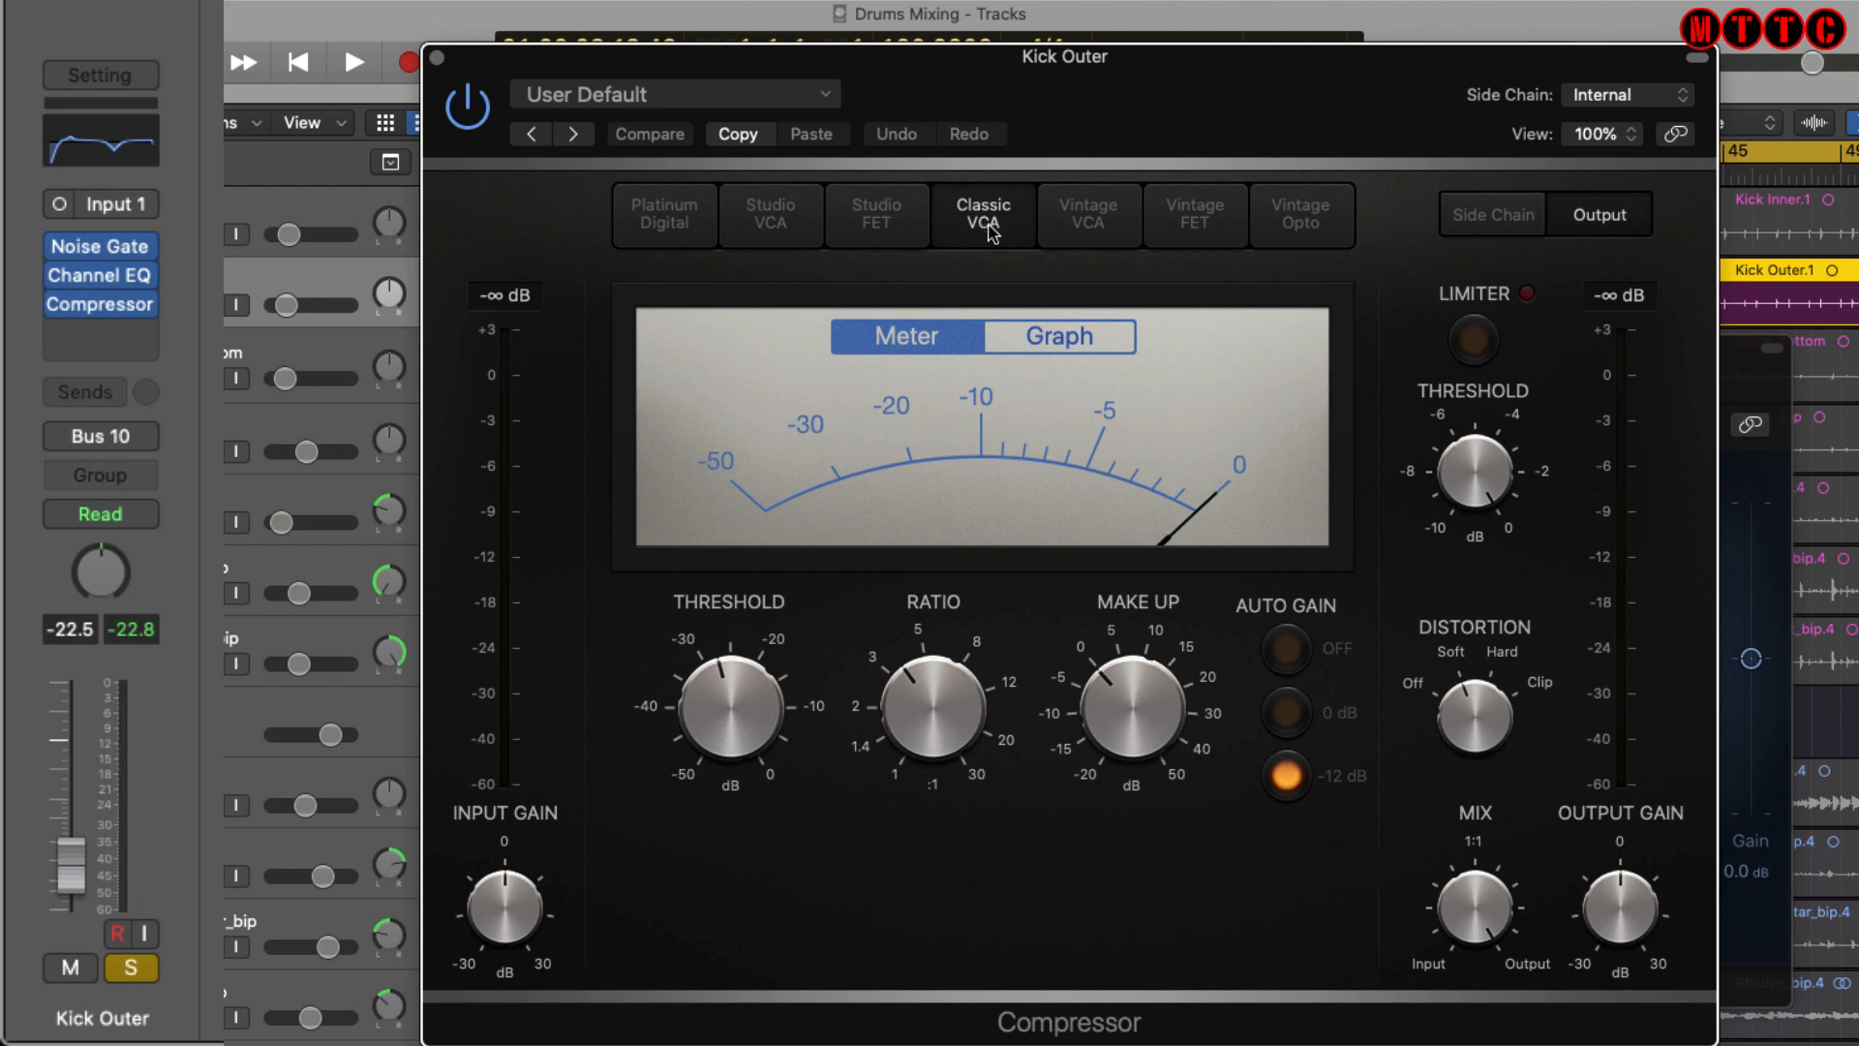
pyautogui.press('space')
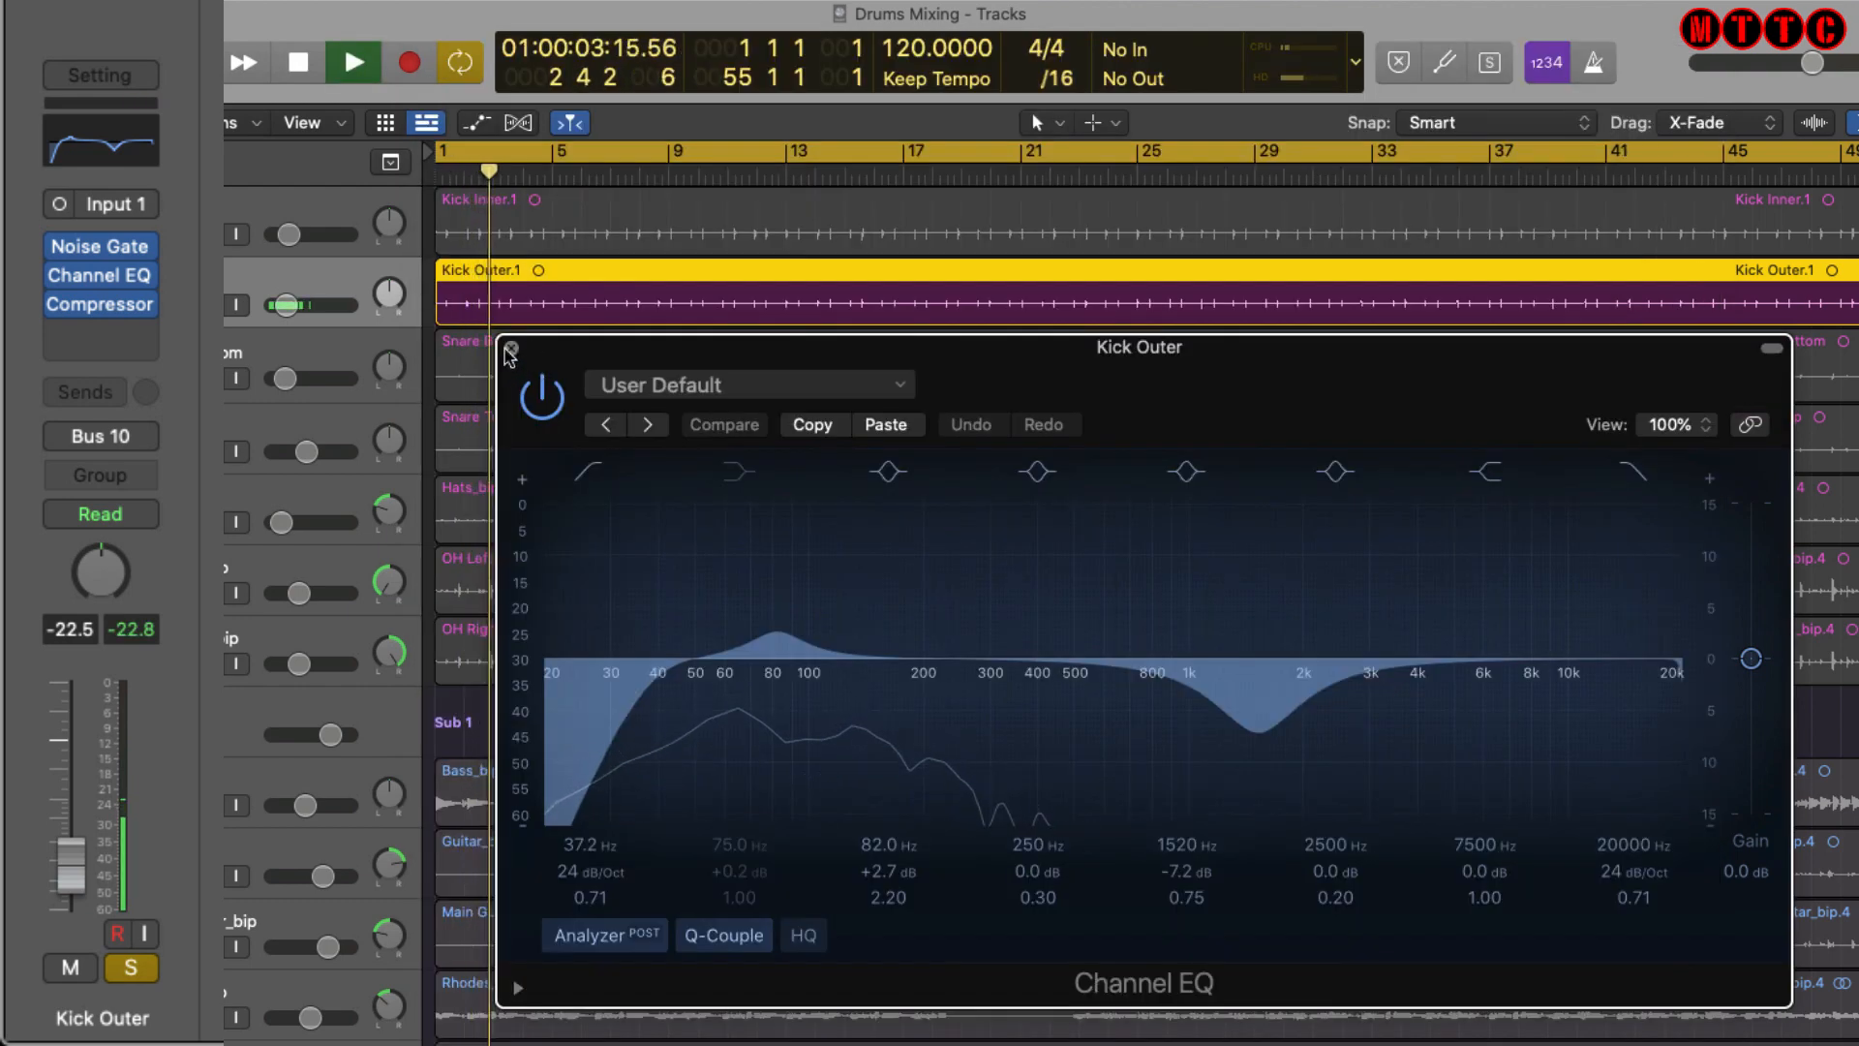
pyautogui.click(510, 349)
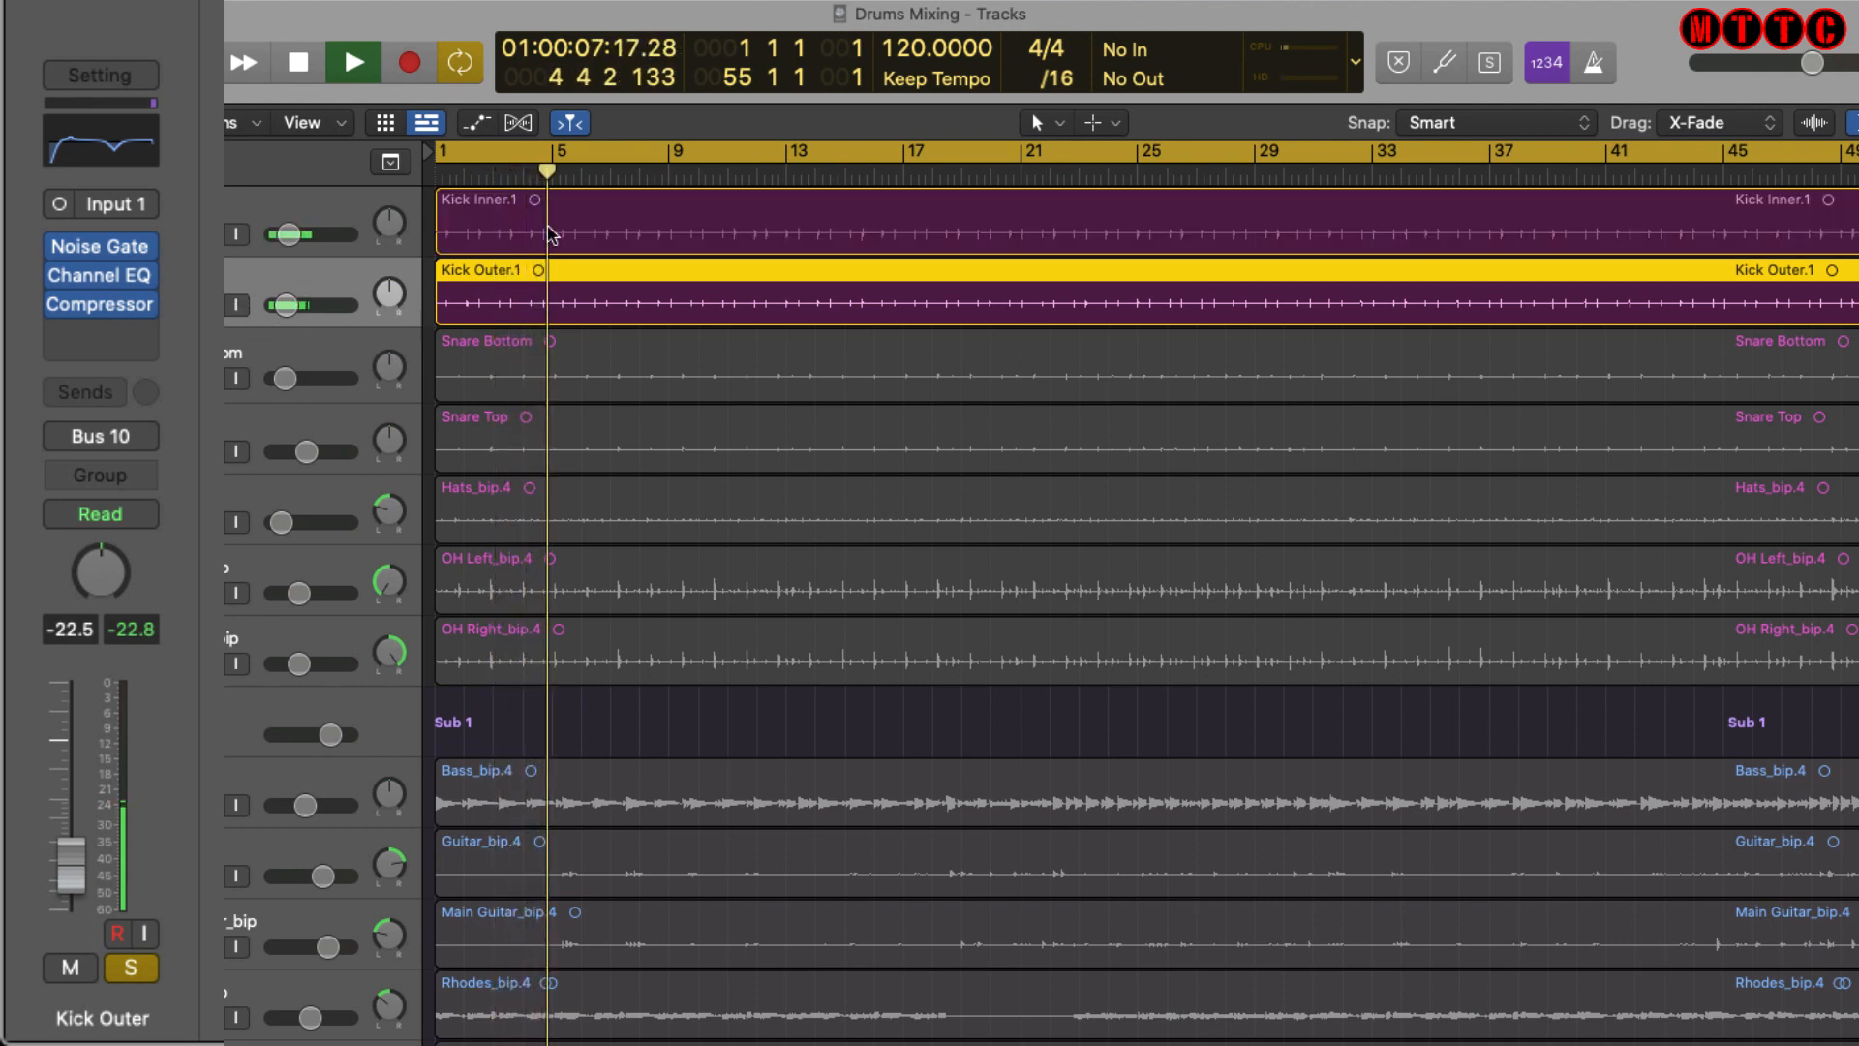
# Stop the combined kick playback and select the Kick Inner region, followed by the Kick Outer region.
pyautogui.press('space')
pyautogui.click(620, 222)
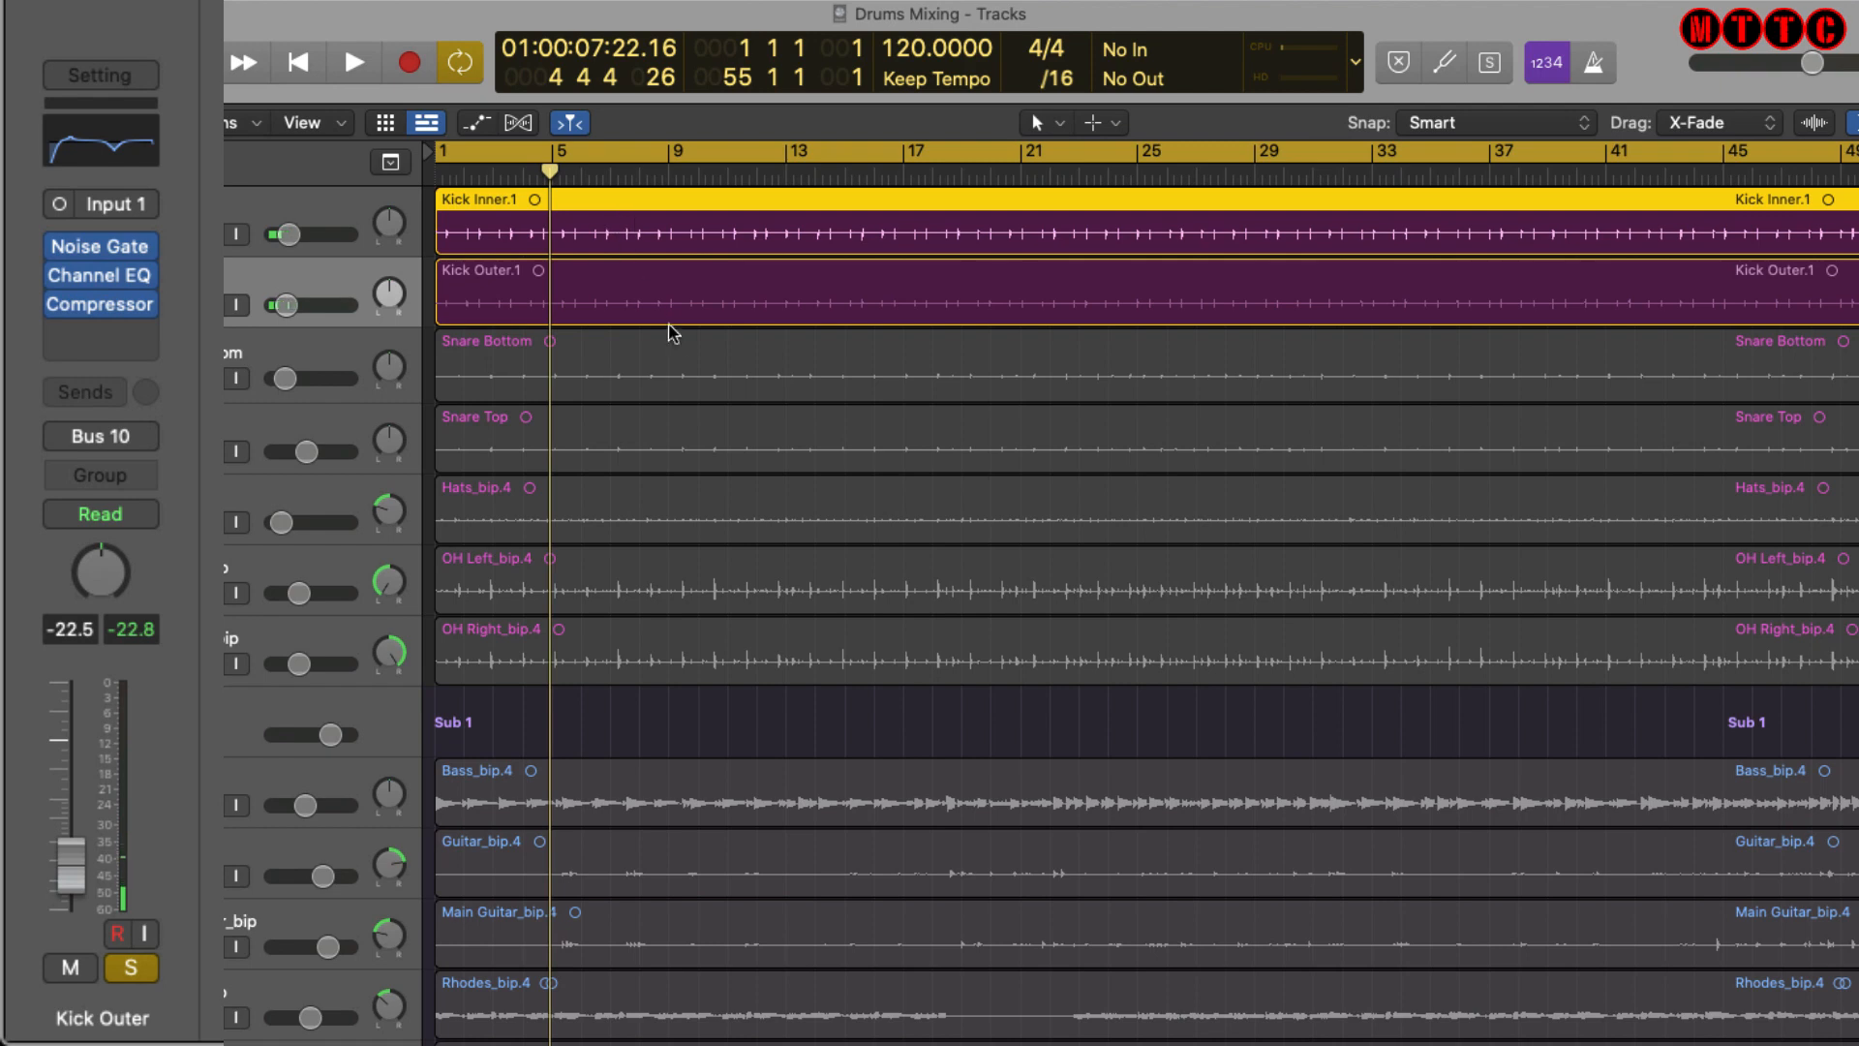
pyautogui.click(657, 302)
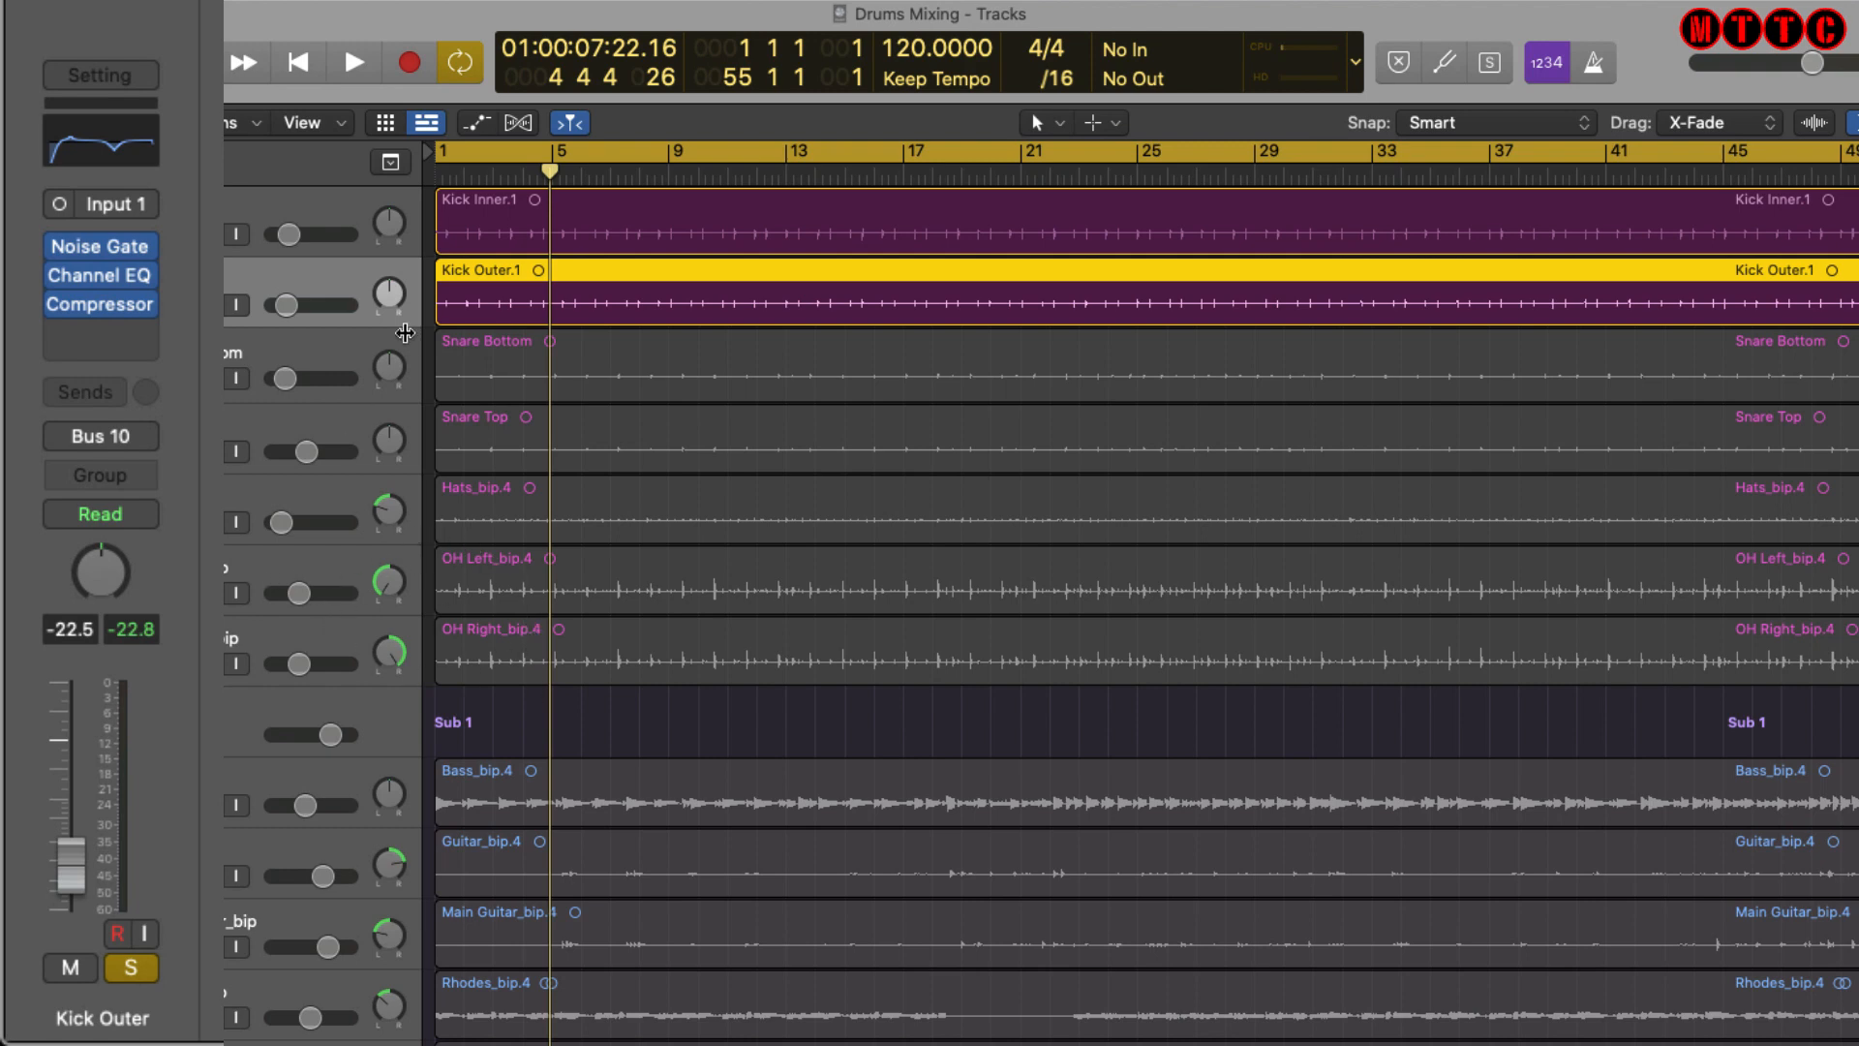
# Solo the Snare Bottom track and examine its Studio FET compressor and Channel EQ while listening.
pyautogui.click(184, 379)
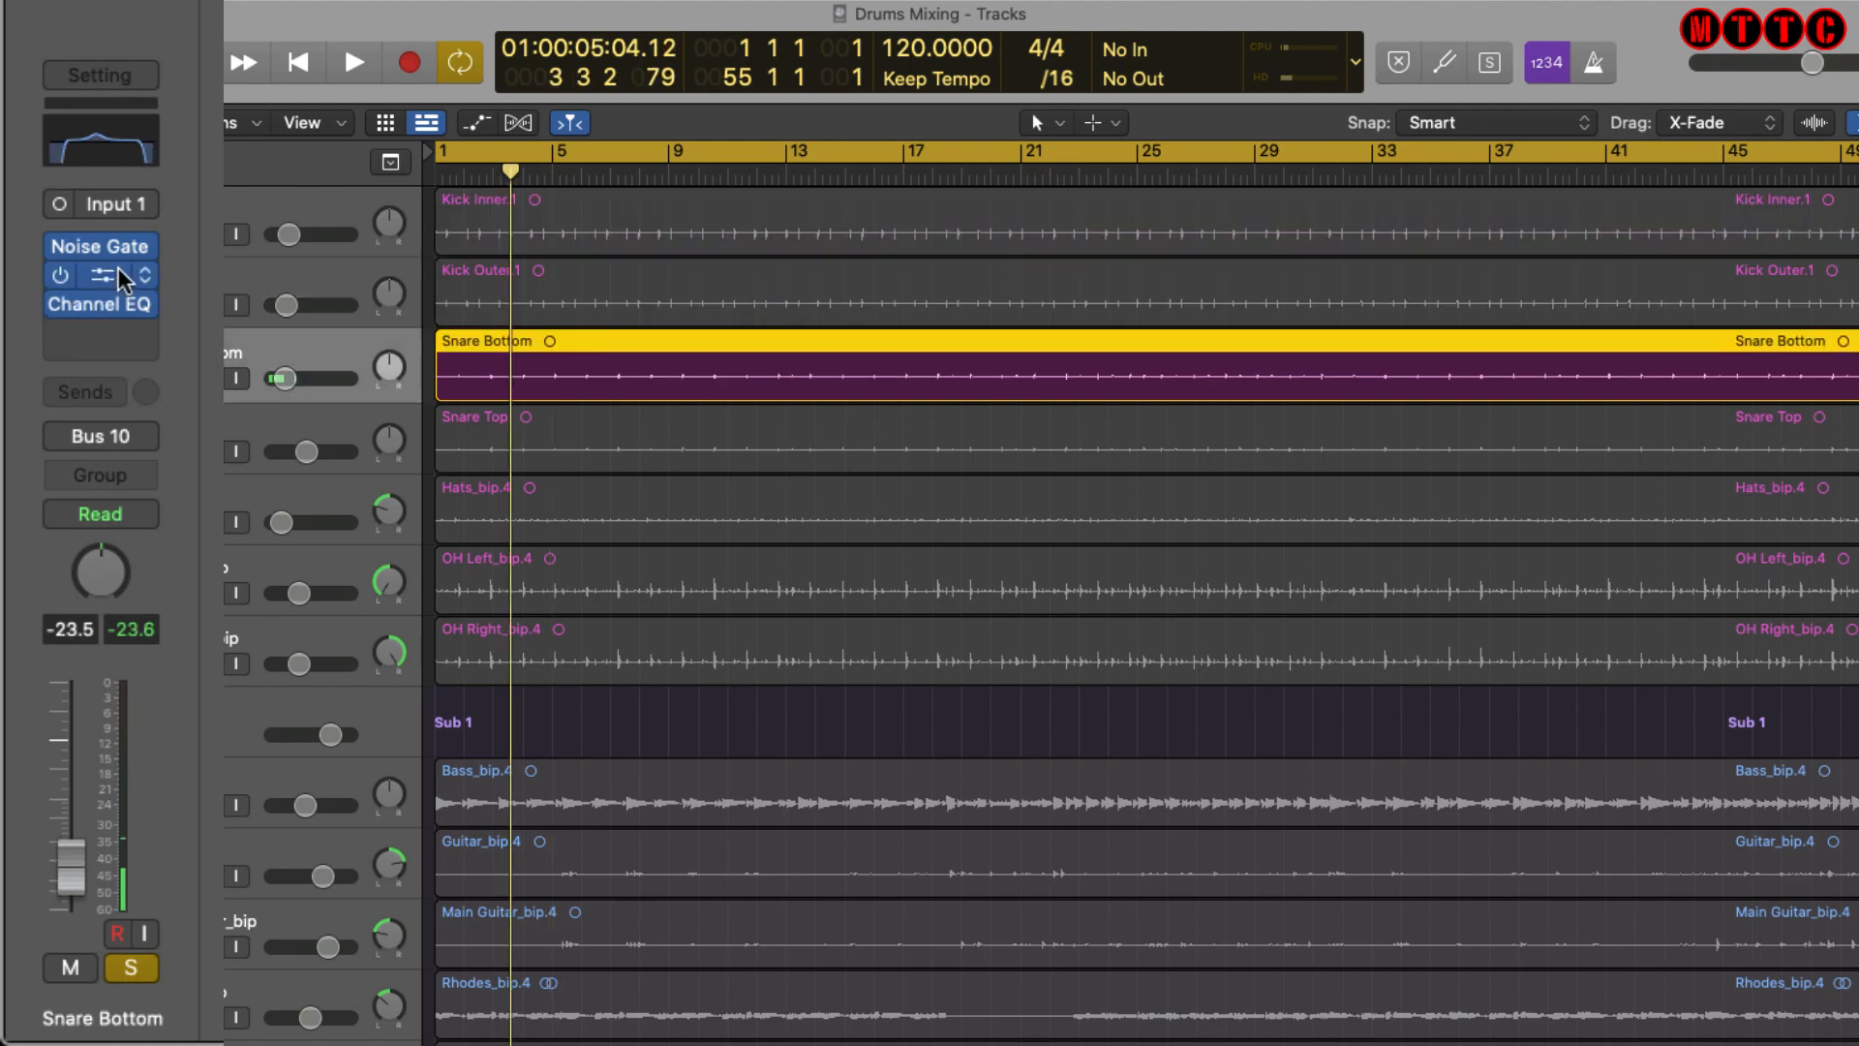
pyautogui.moveTo(100, 304); pyautogui.dragTo(111, 266)
pyautogui.moveTo(112, 254)
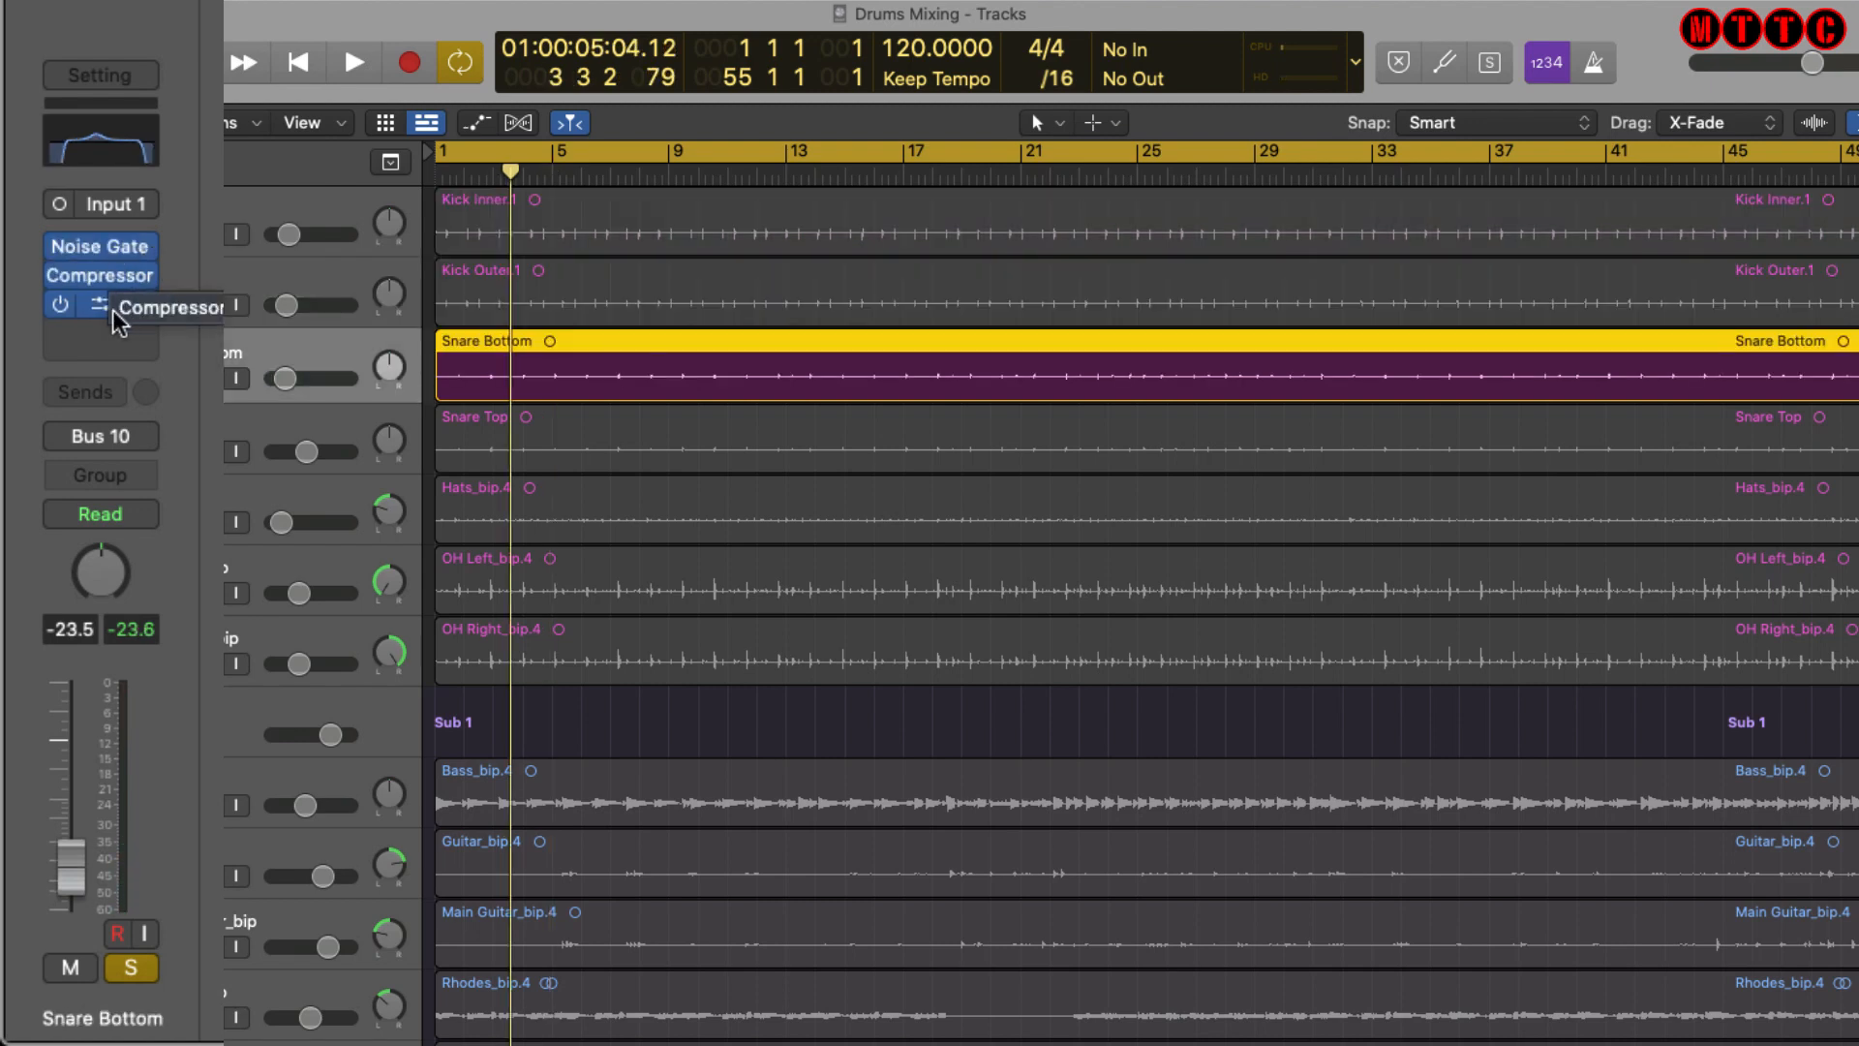
pyautogui.click(101, 276)
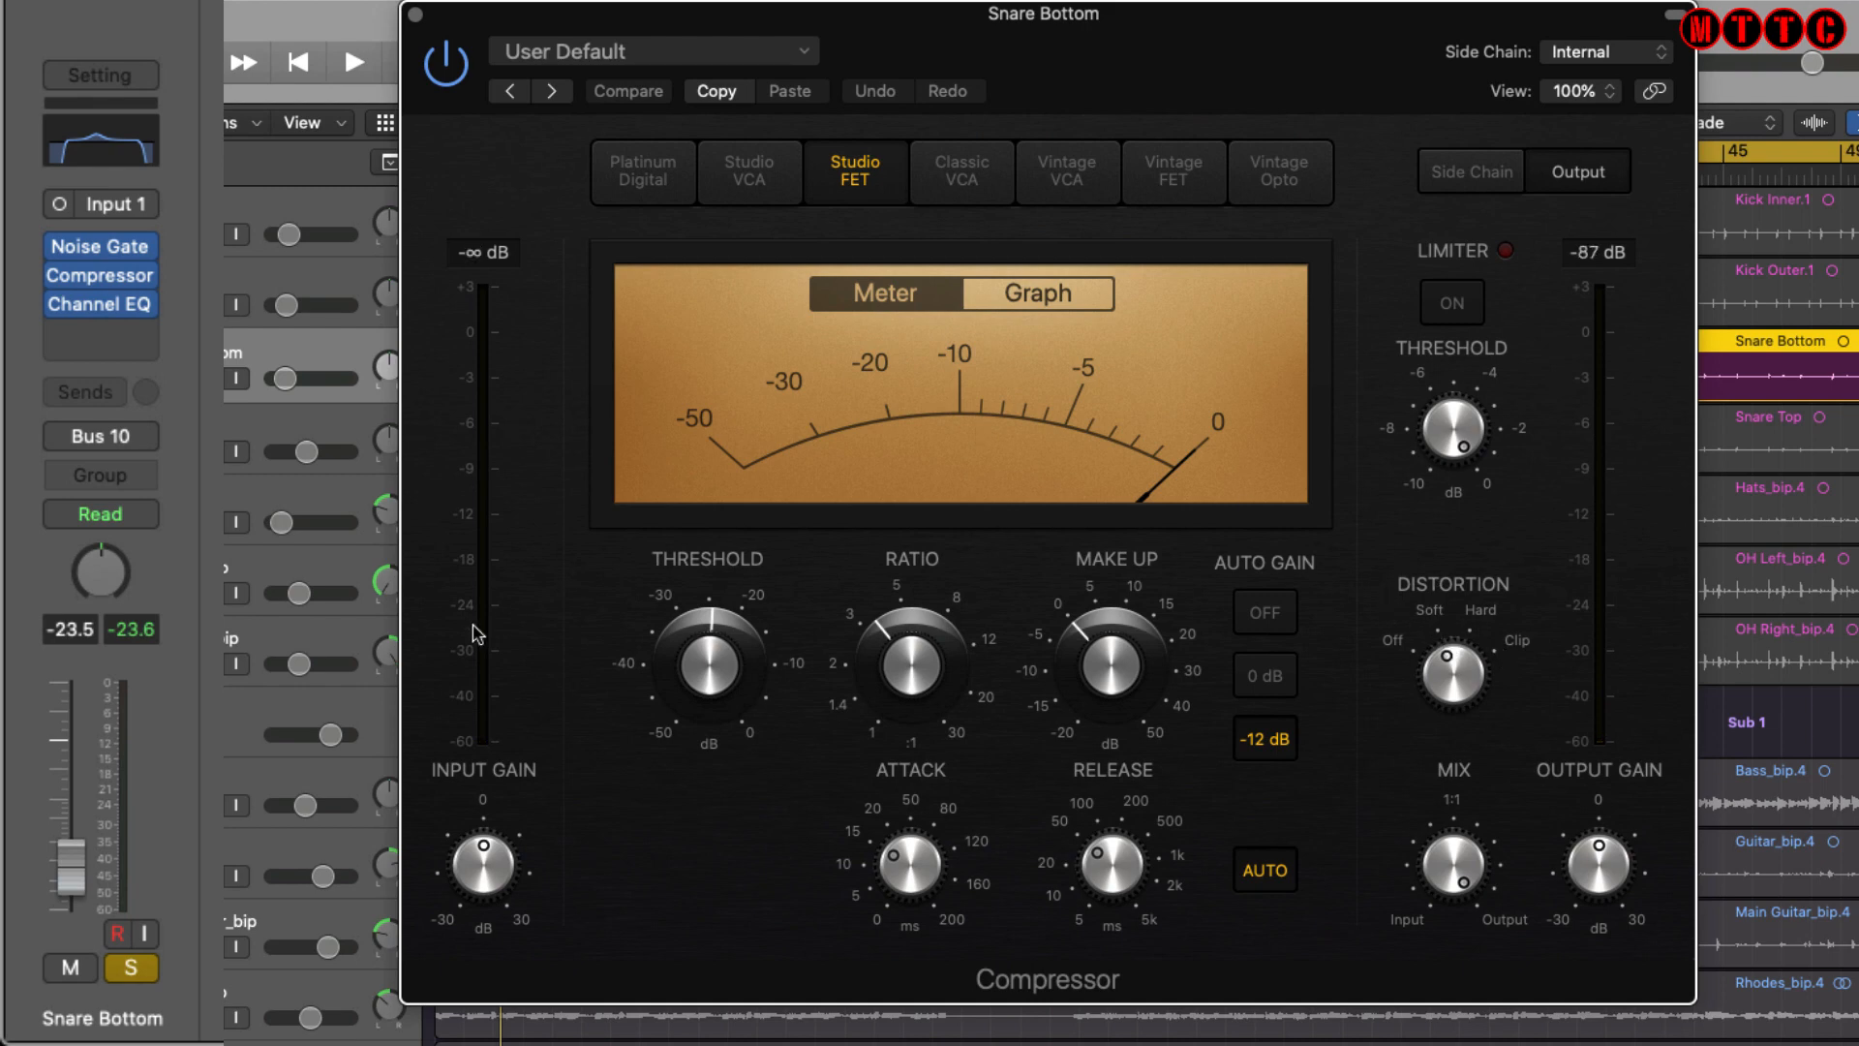
pyautogui.click(104, 304)
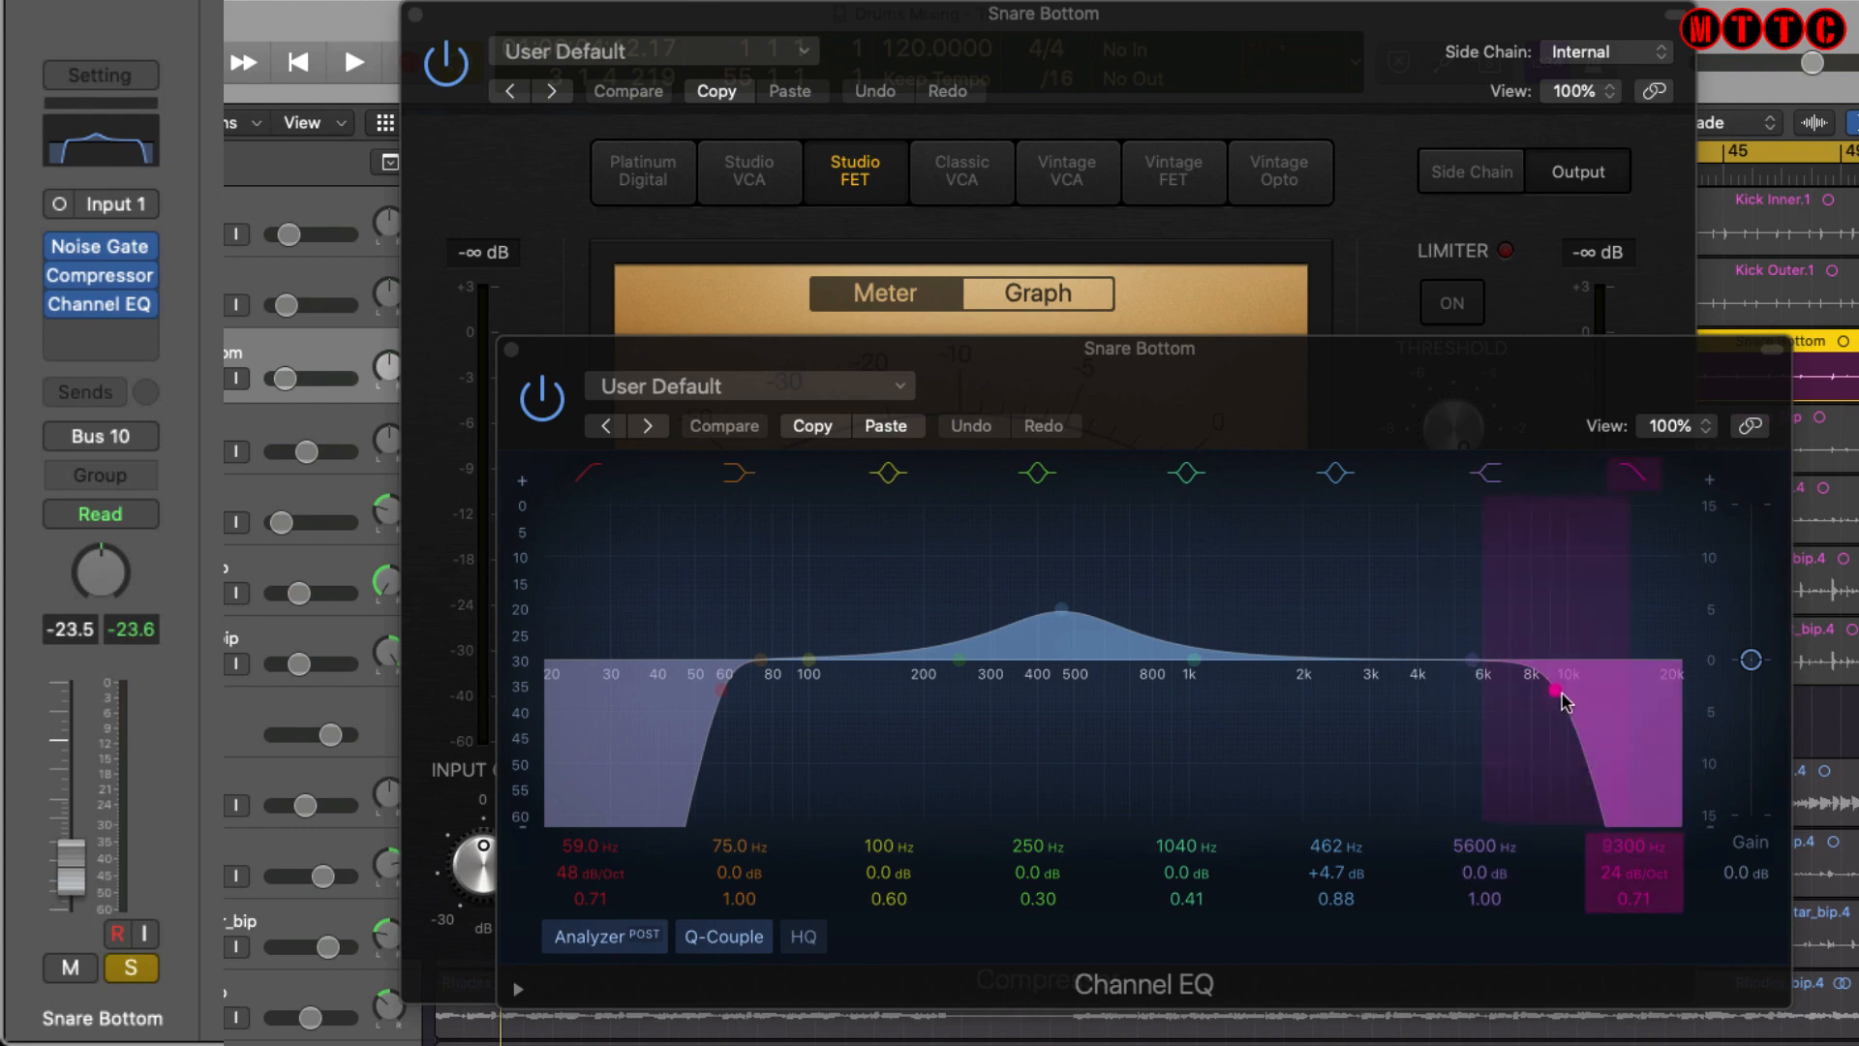
pyautogui.press('space')
pyautogui.press('super+w')
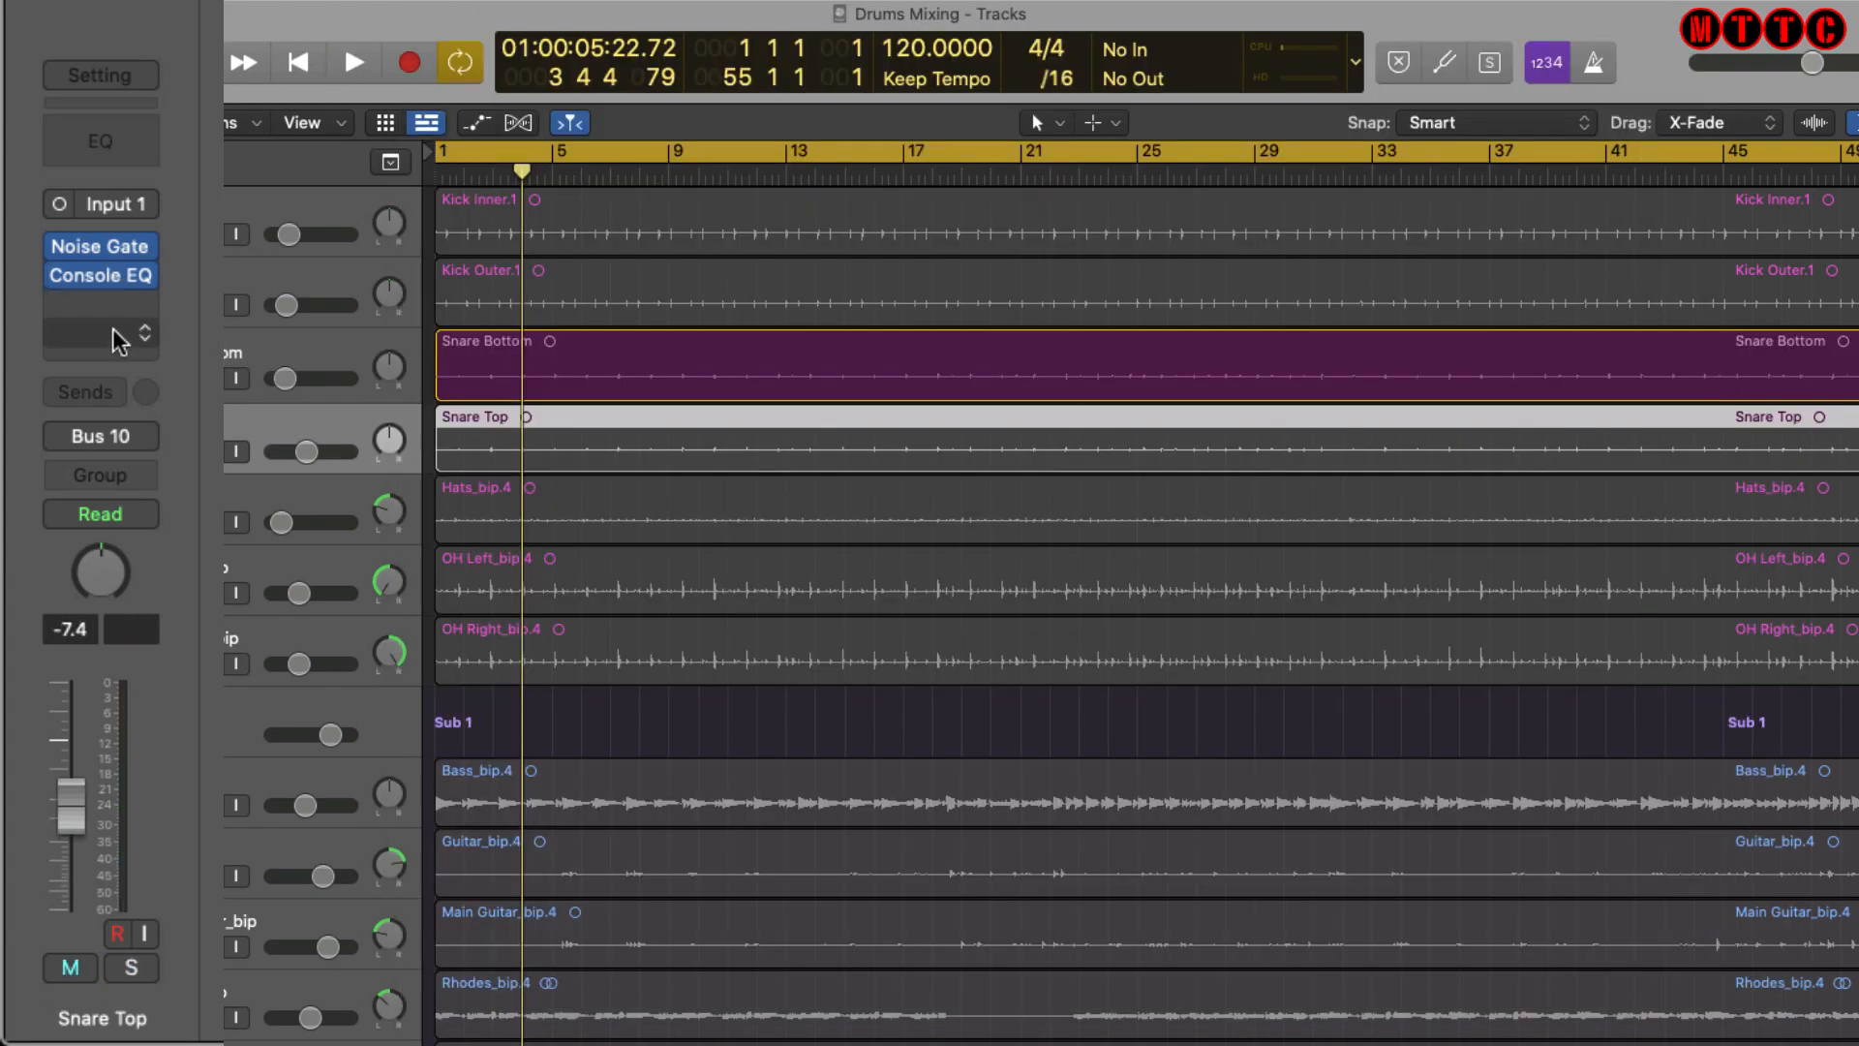
# Open the Snare Top track's Vintage Console EQ and listen to it with Snare Bottom and the overheads.
pyautogui.click(100, 276)
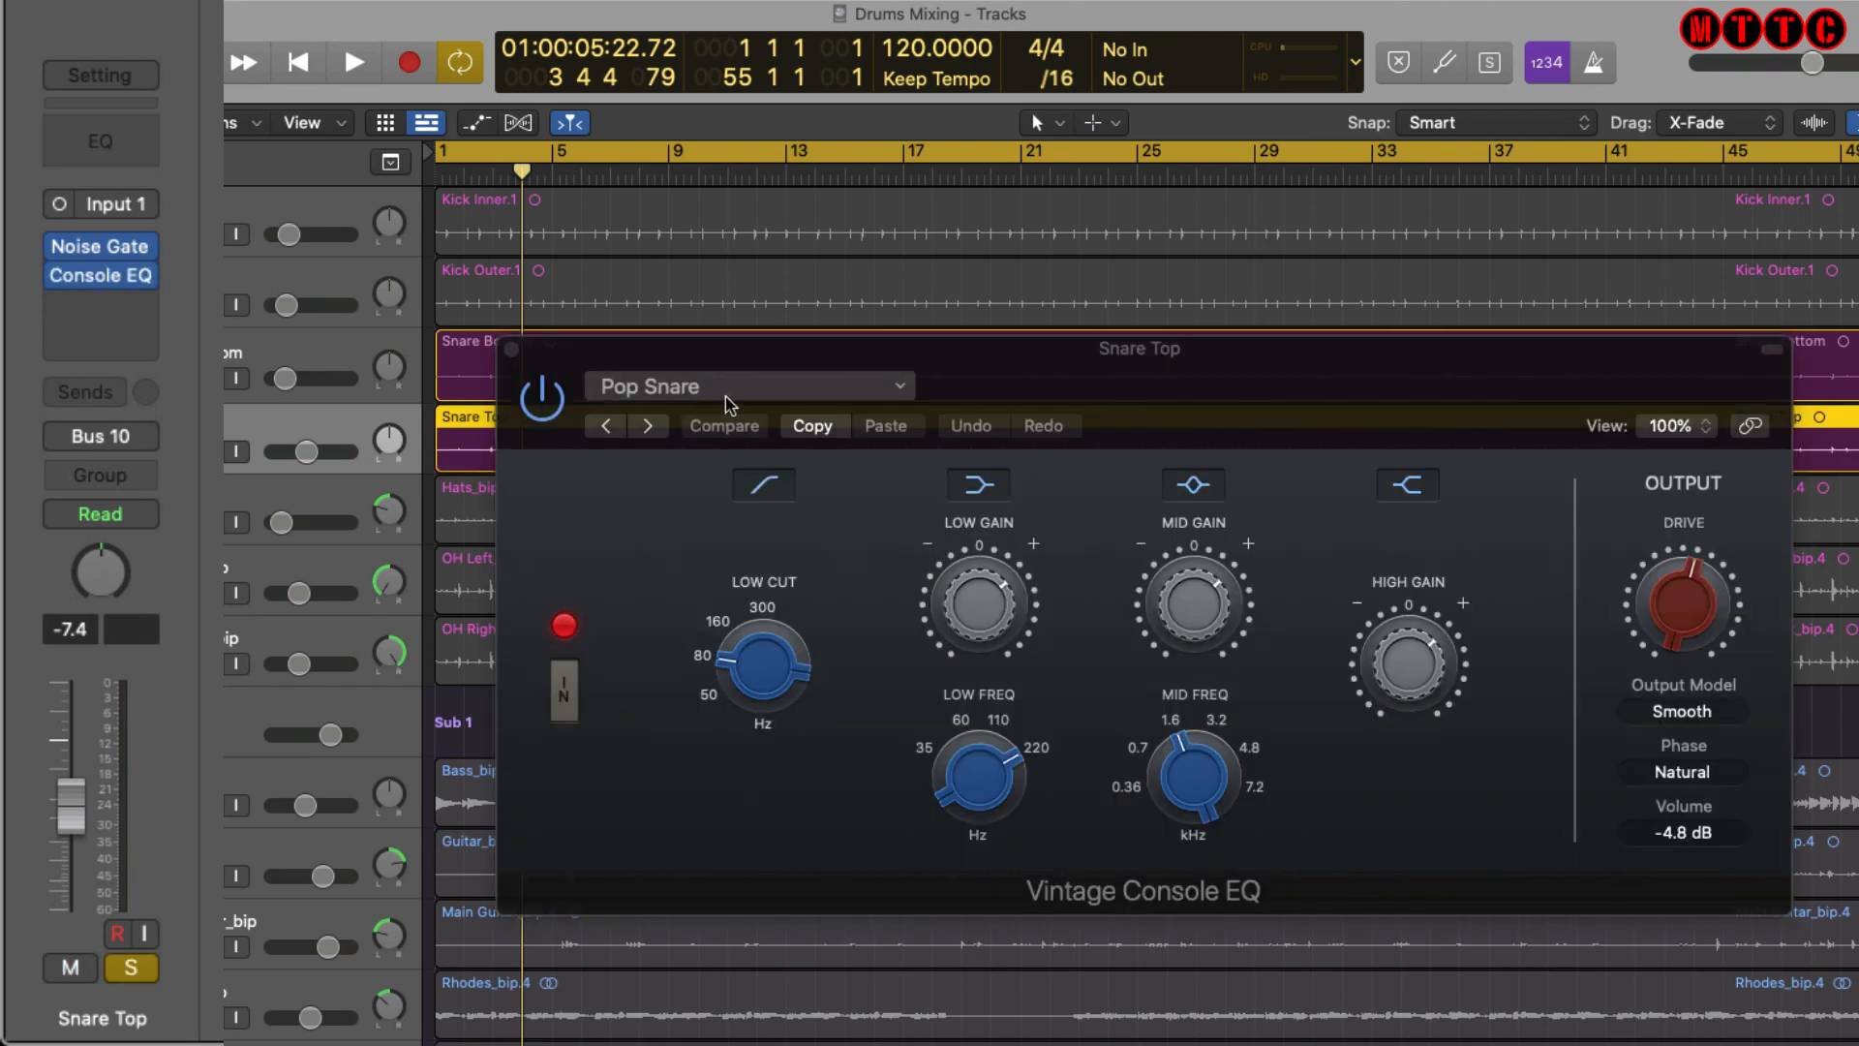
pyautogui.press('space')
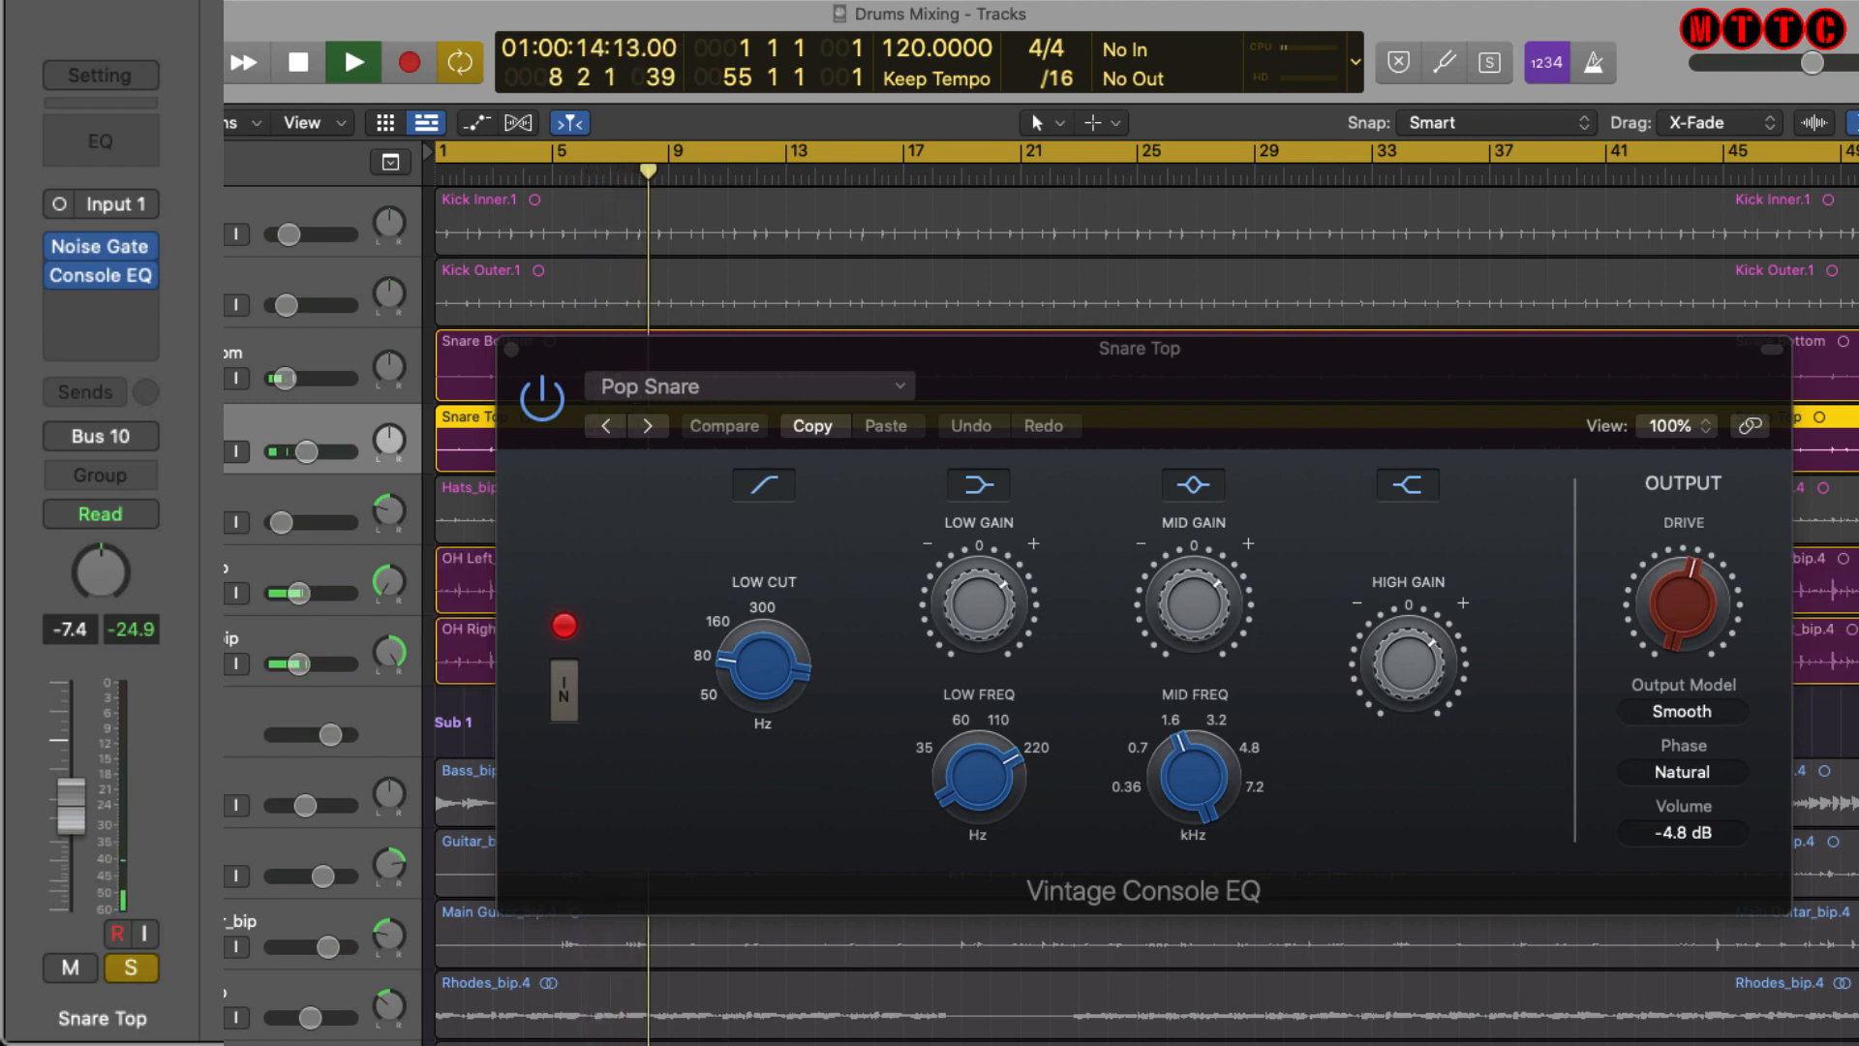
pyautogui.press('space')
pyautogui.click(512, 349)
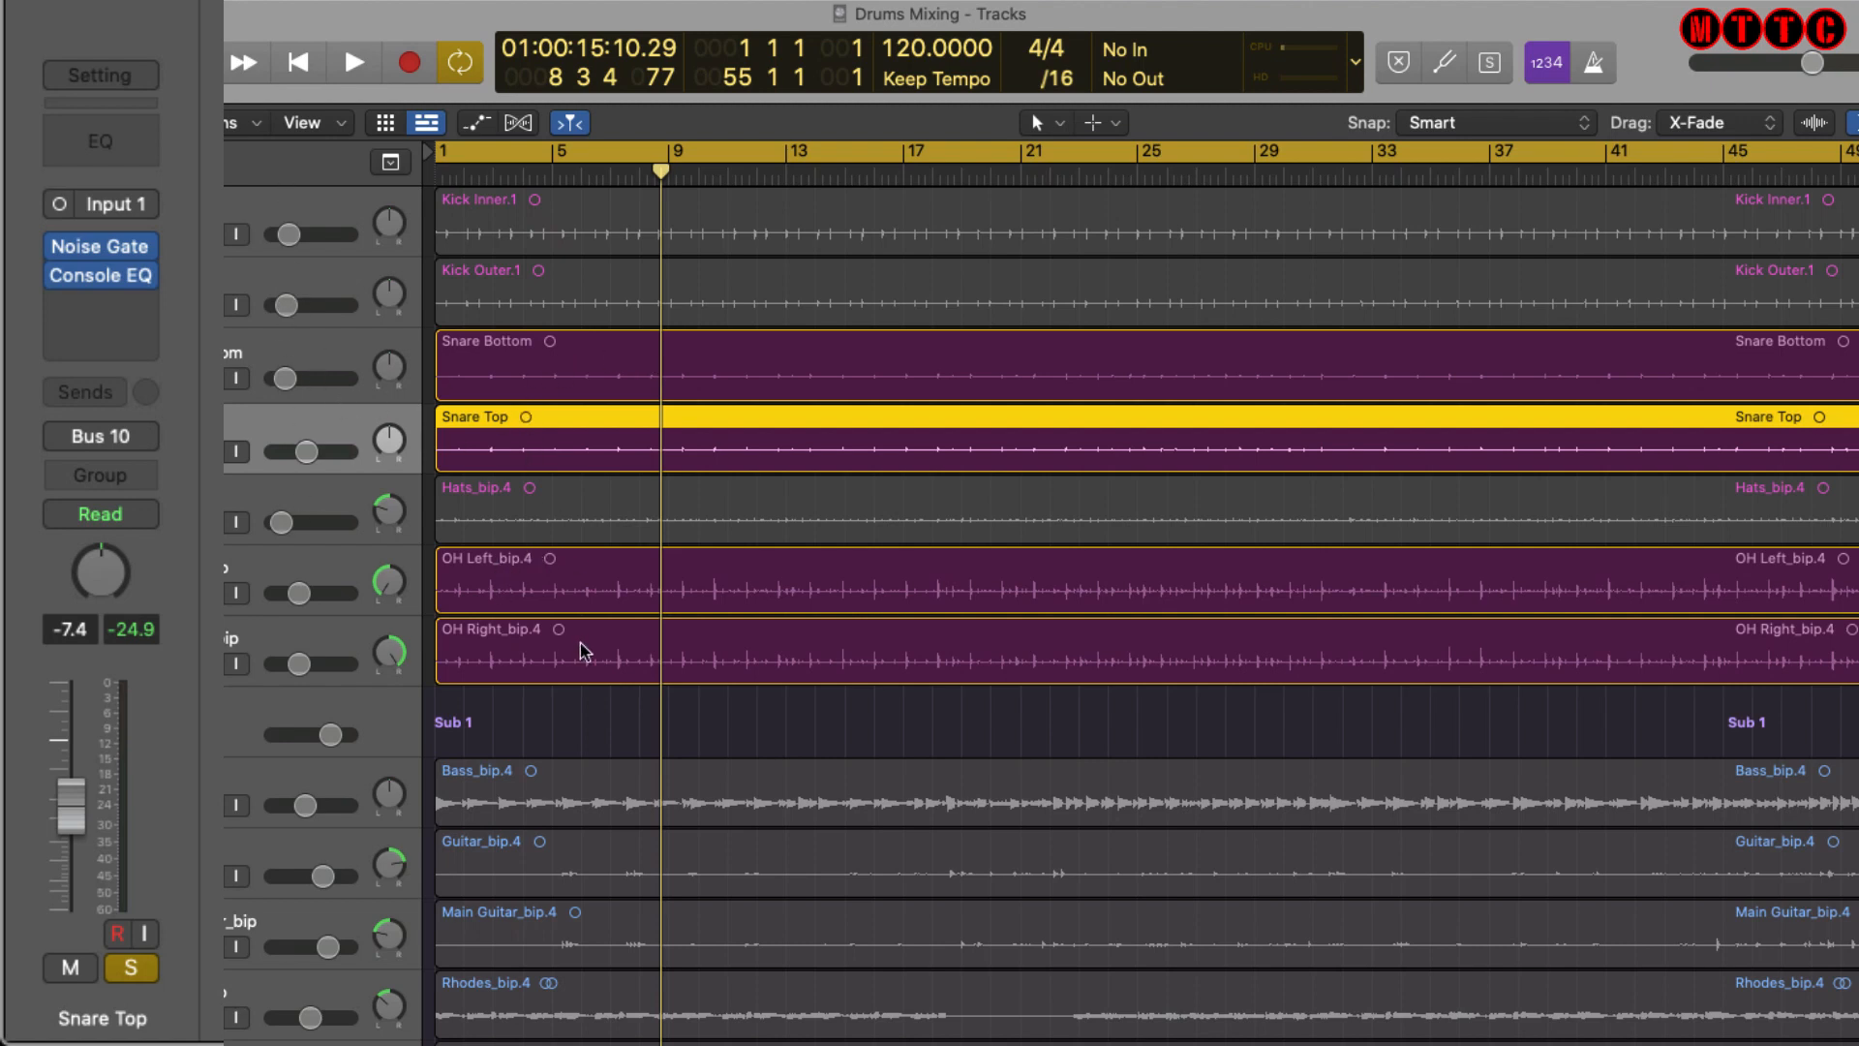
# Clear the existing solos, solo the Hats_bip track, and listen to it alone.
pyautogui.press('s')
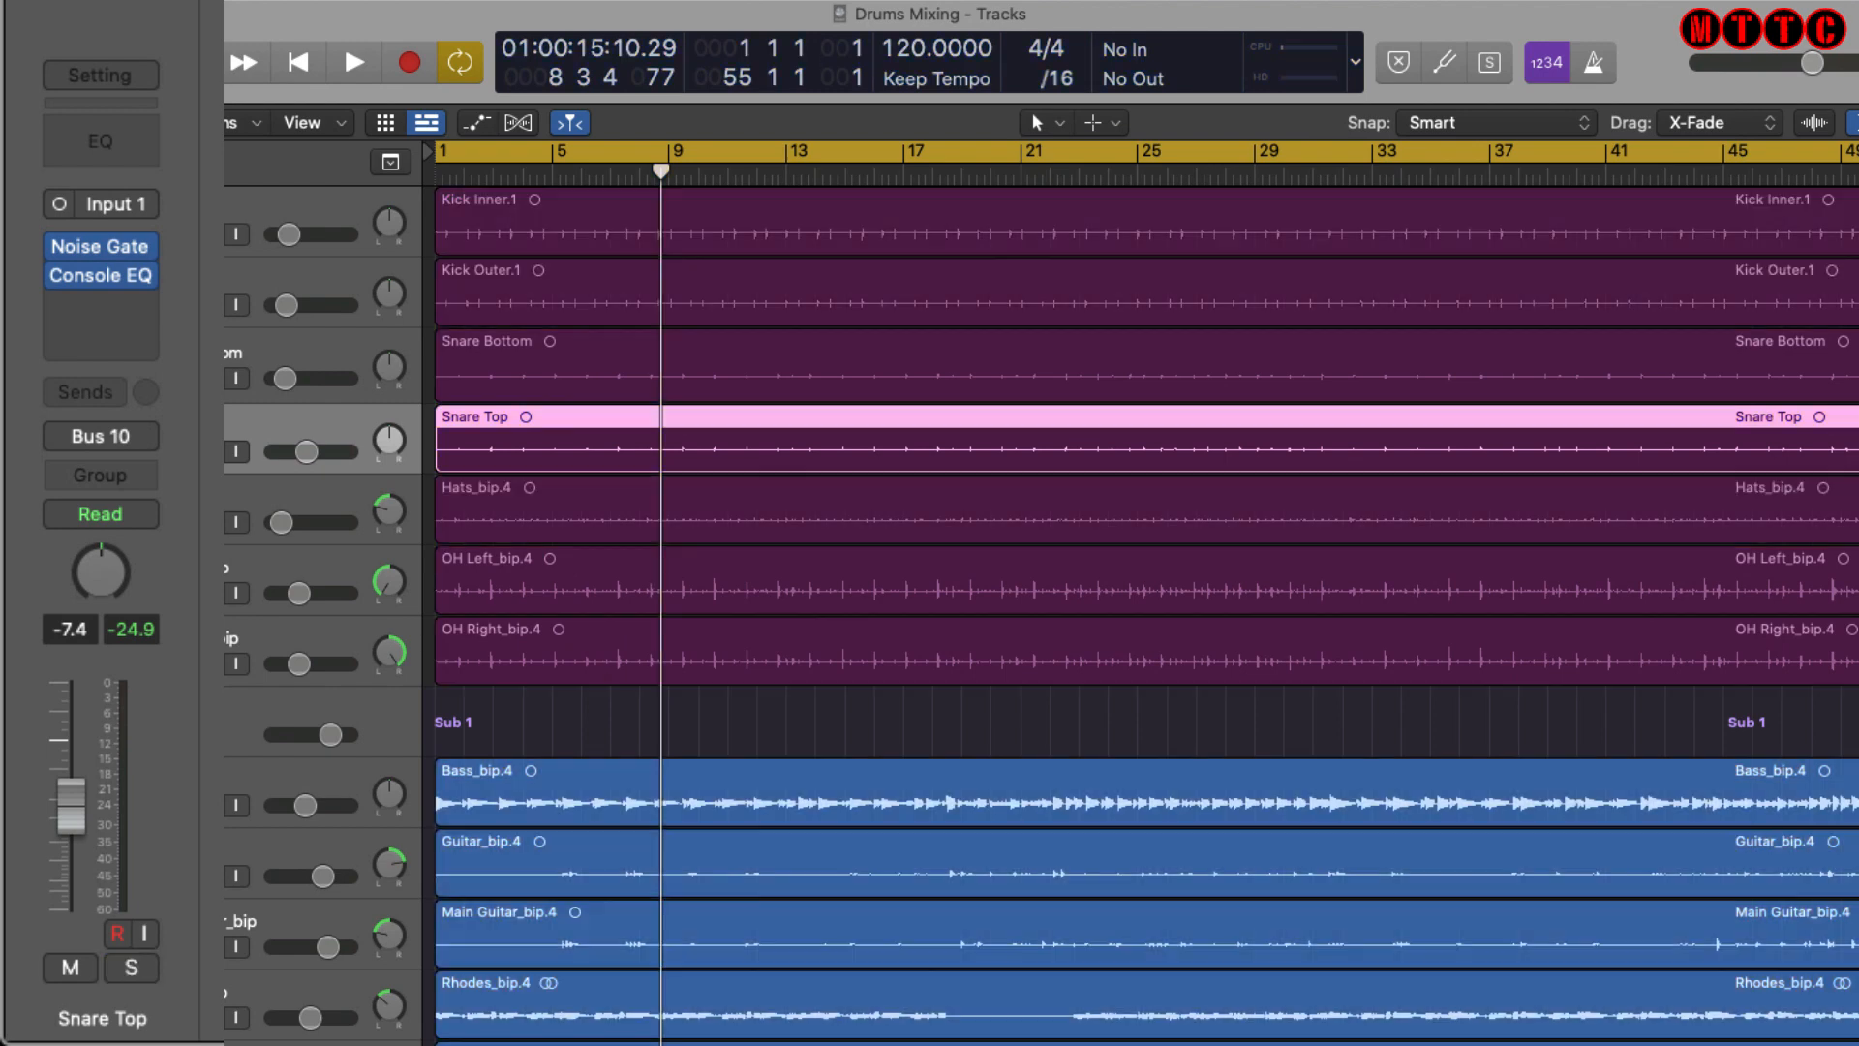
pyautogui.click(182, 523)
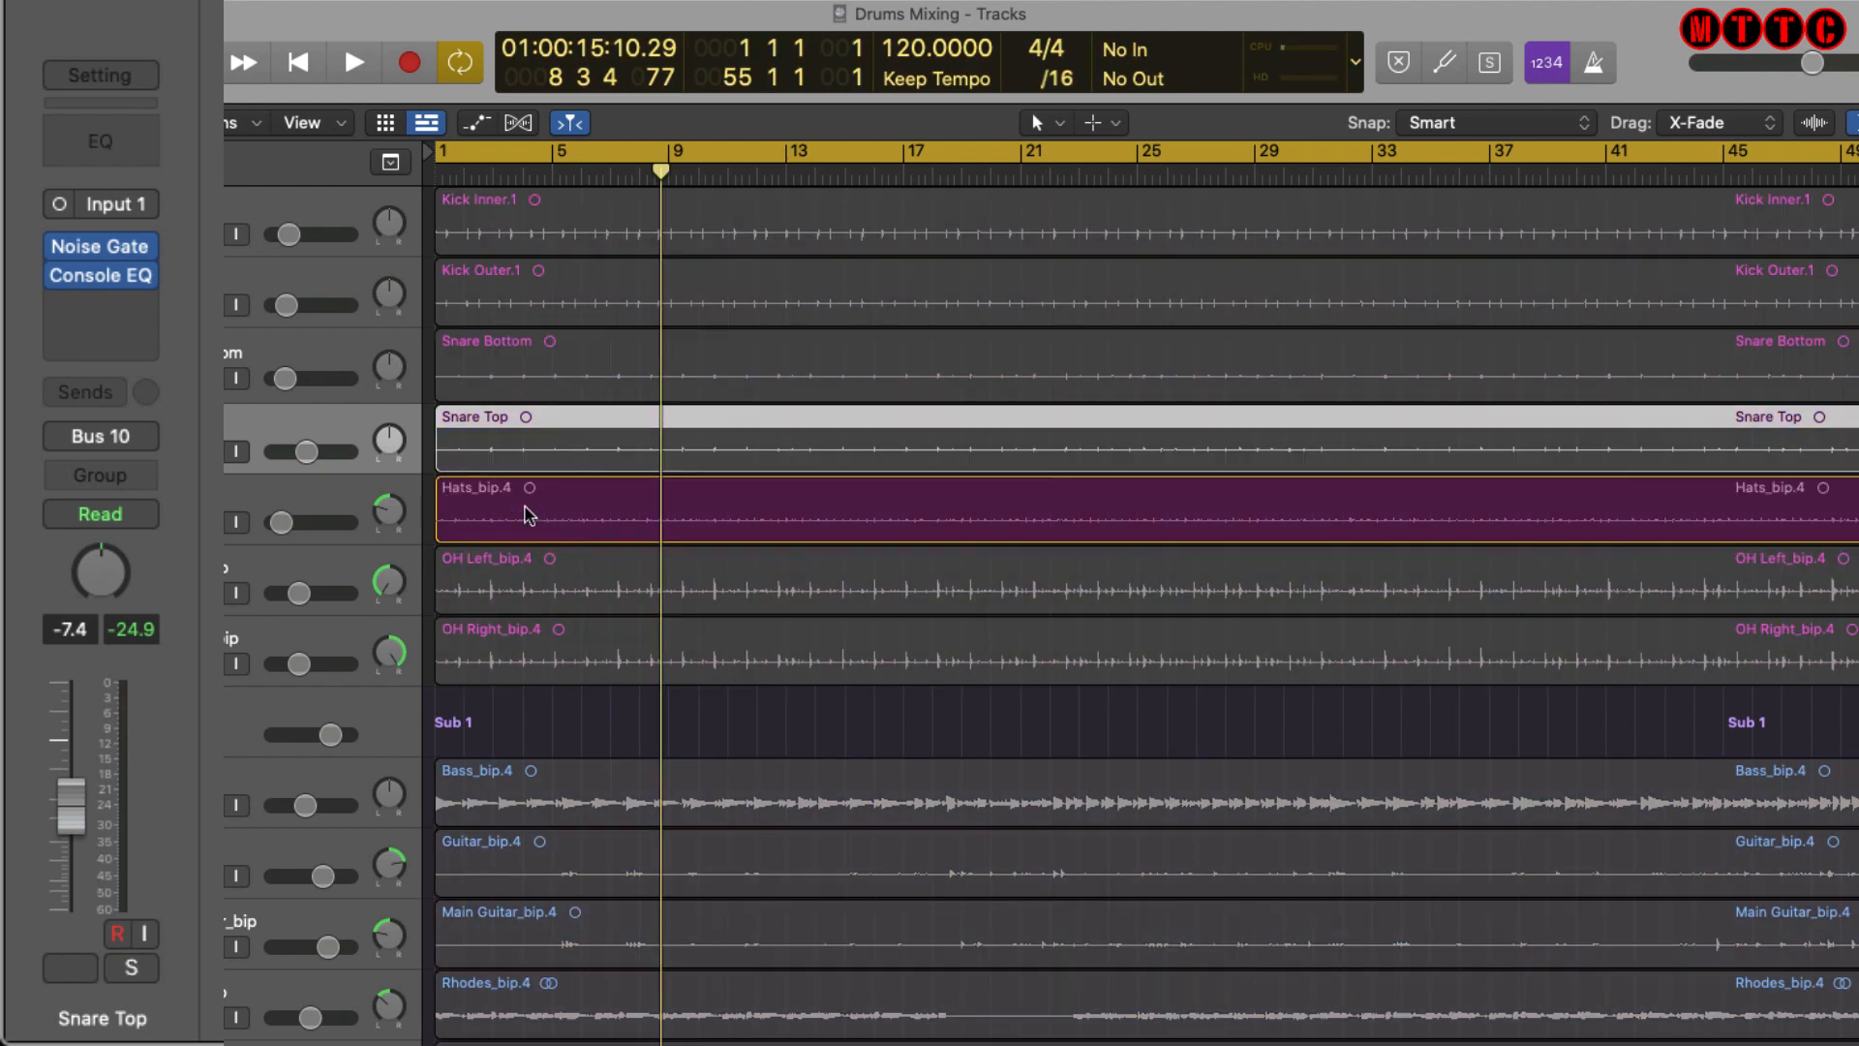
pyautogui.click(247, 523)
pyautogui.press('space')
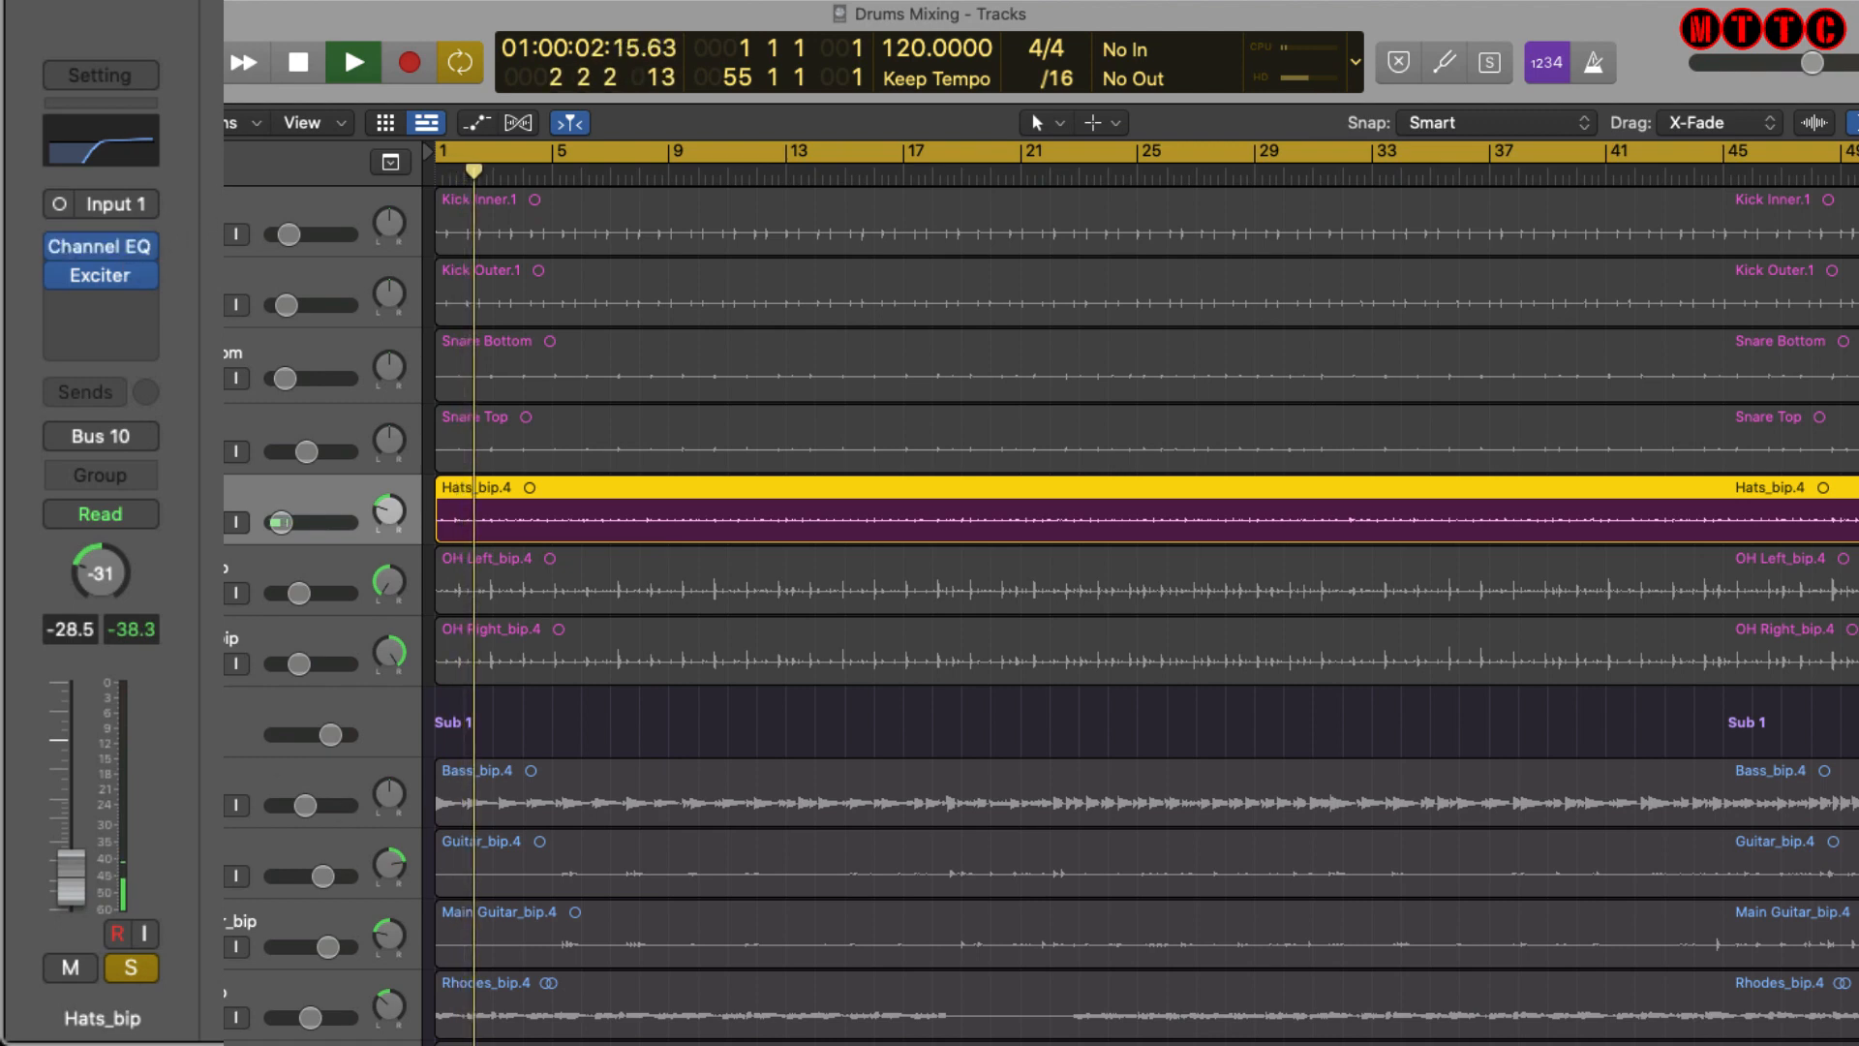
pyautogui.press('space')
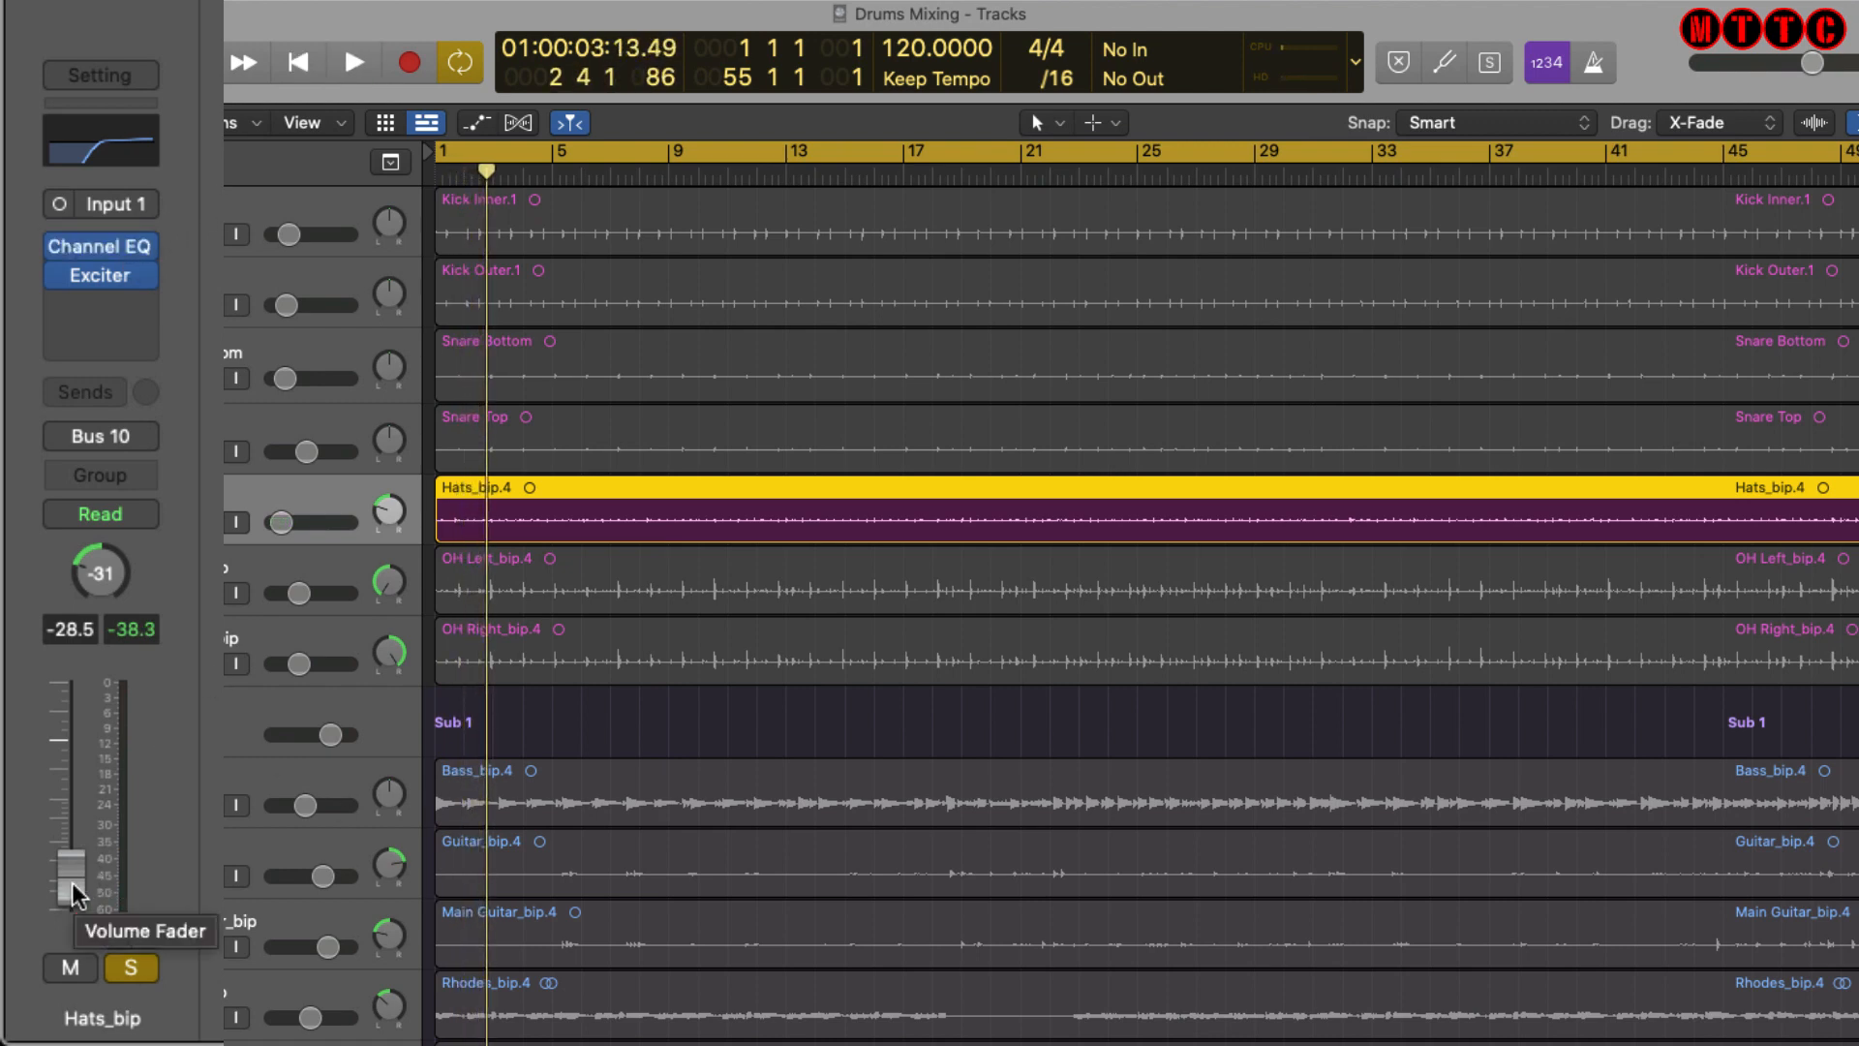
# Examine the Hats_bip Channel EQ and look up the Exciter in the Specialized plug-in category.
pyautogui.click(124, 249)
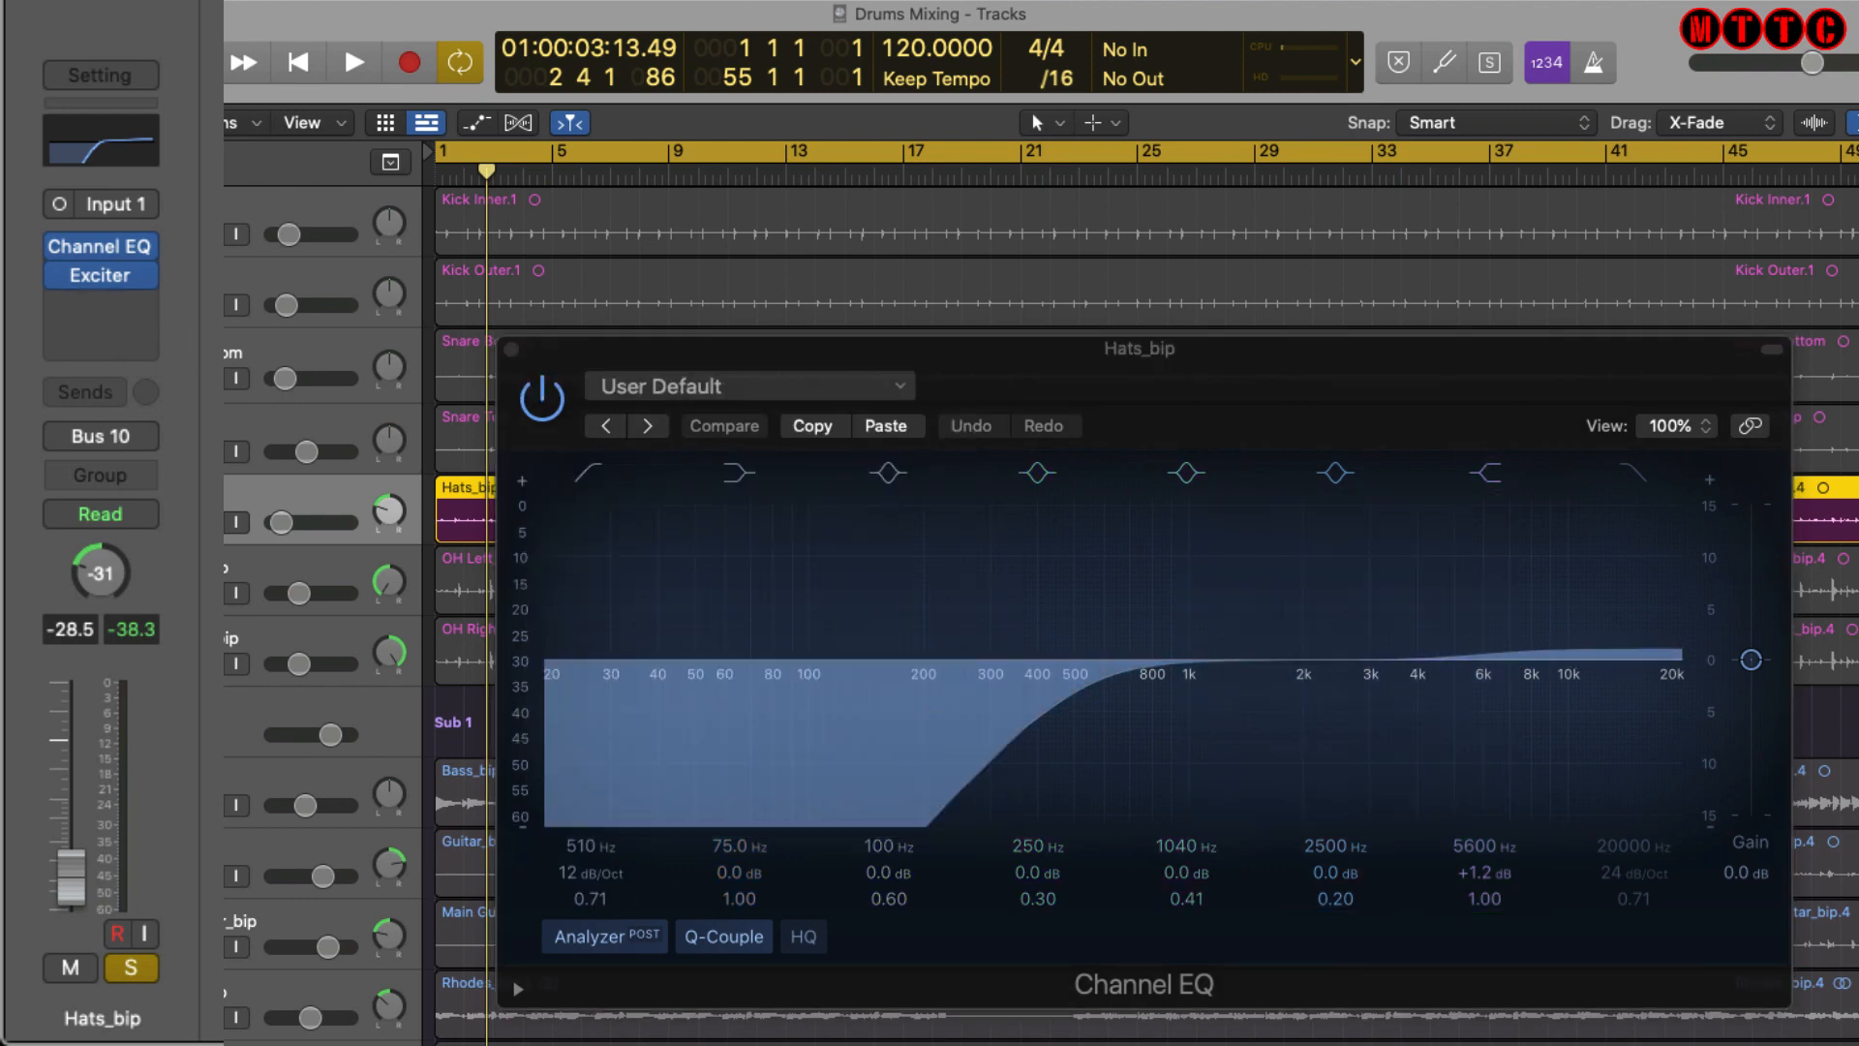
pyautogui.click(118, 302)
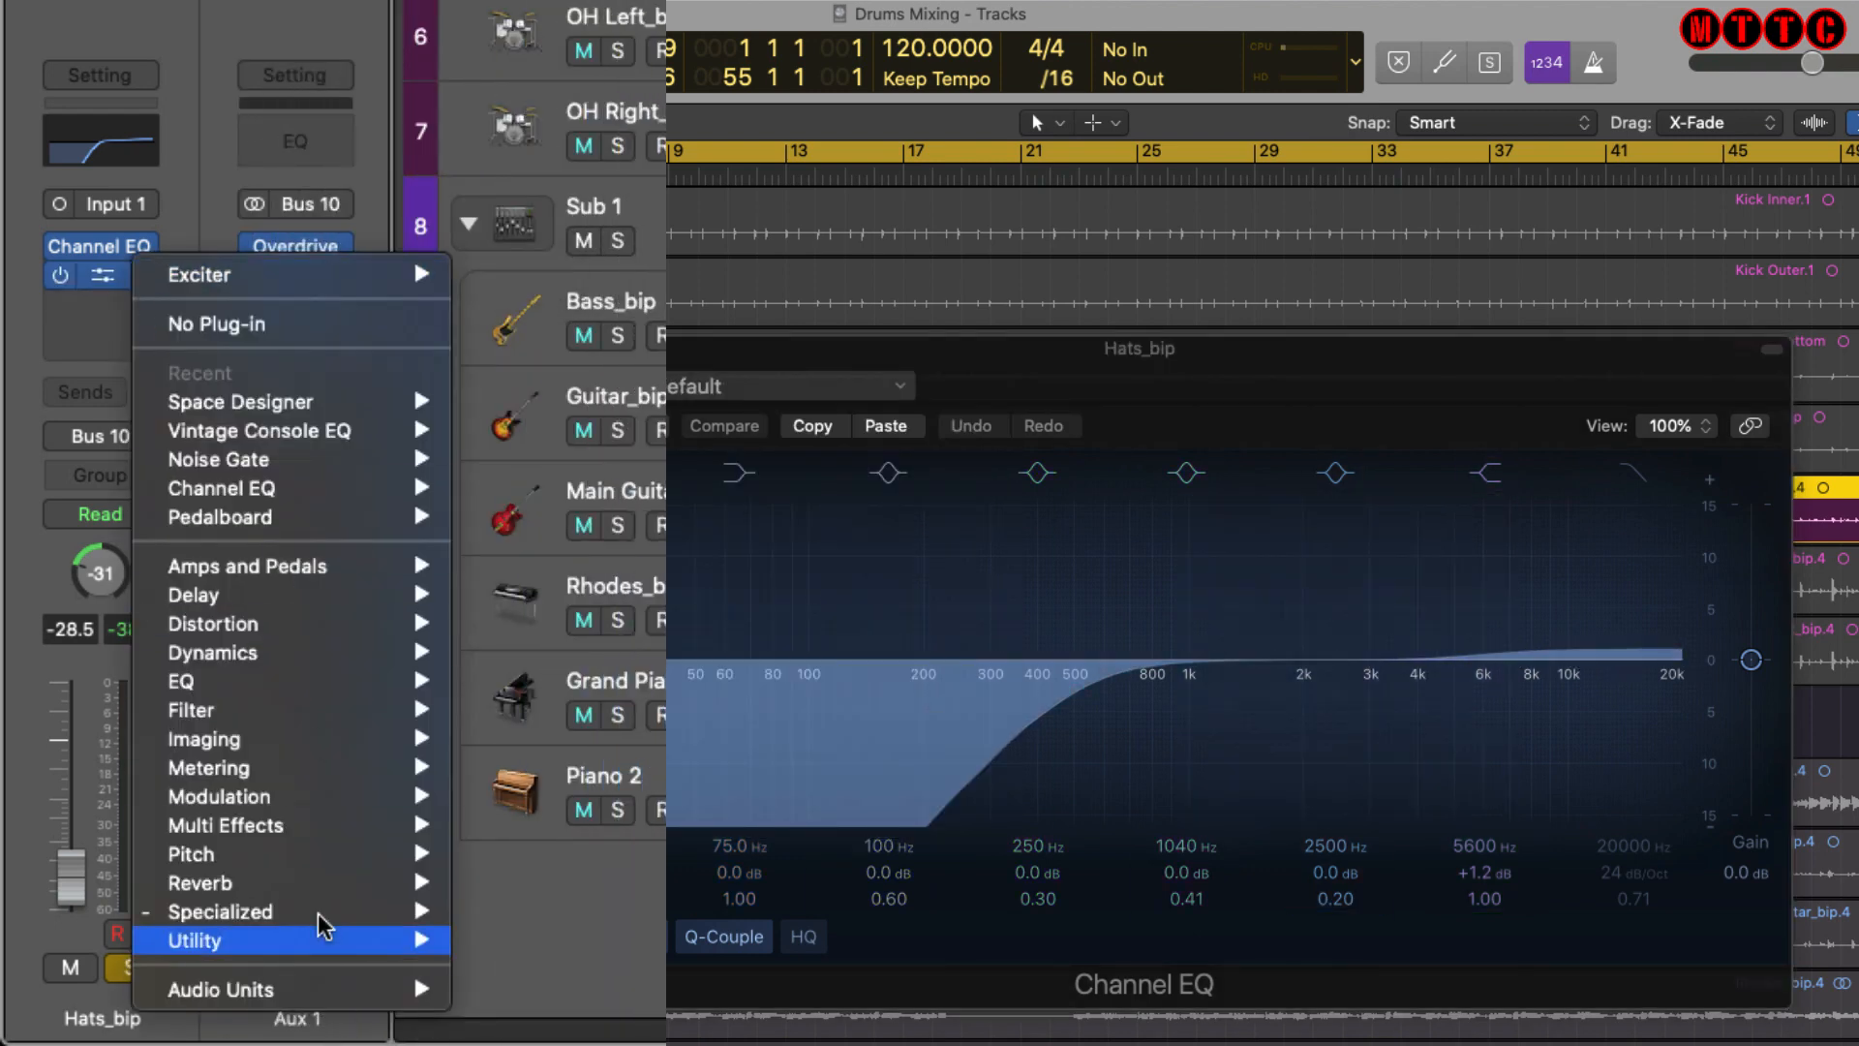
pyautogui.moveTo(319, 913)
pyautogui.click(518, 912)
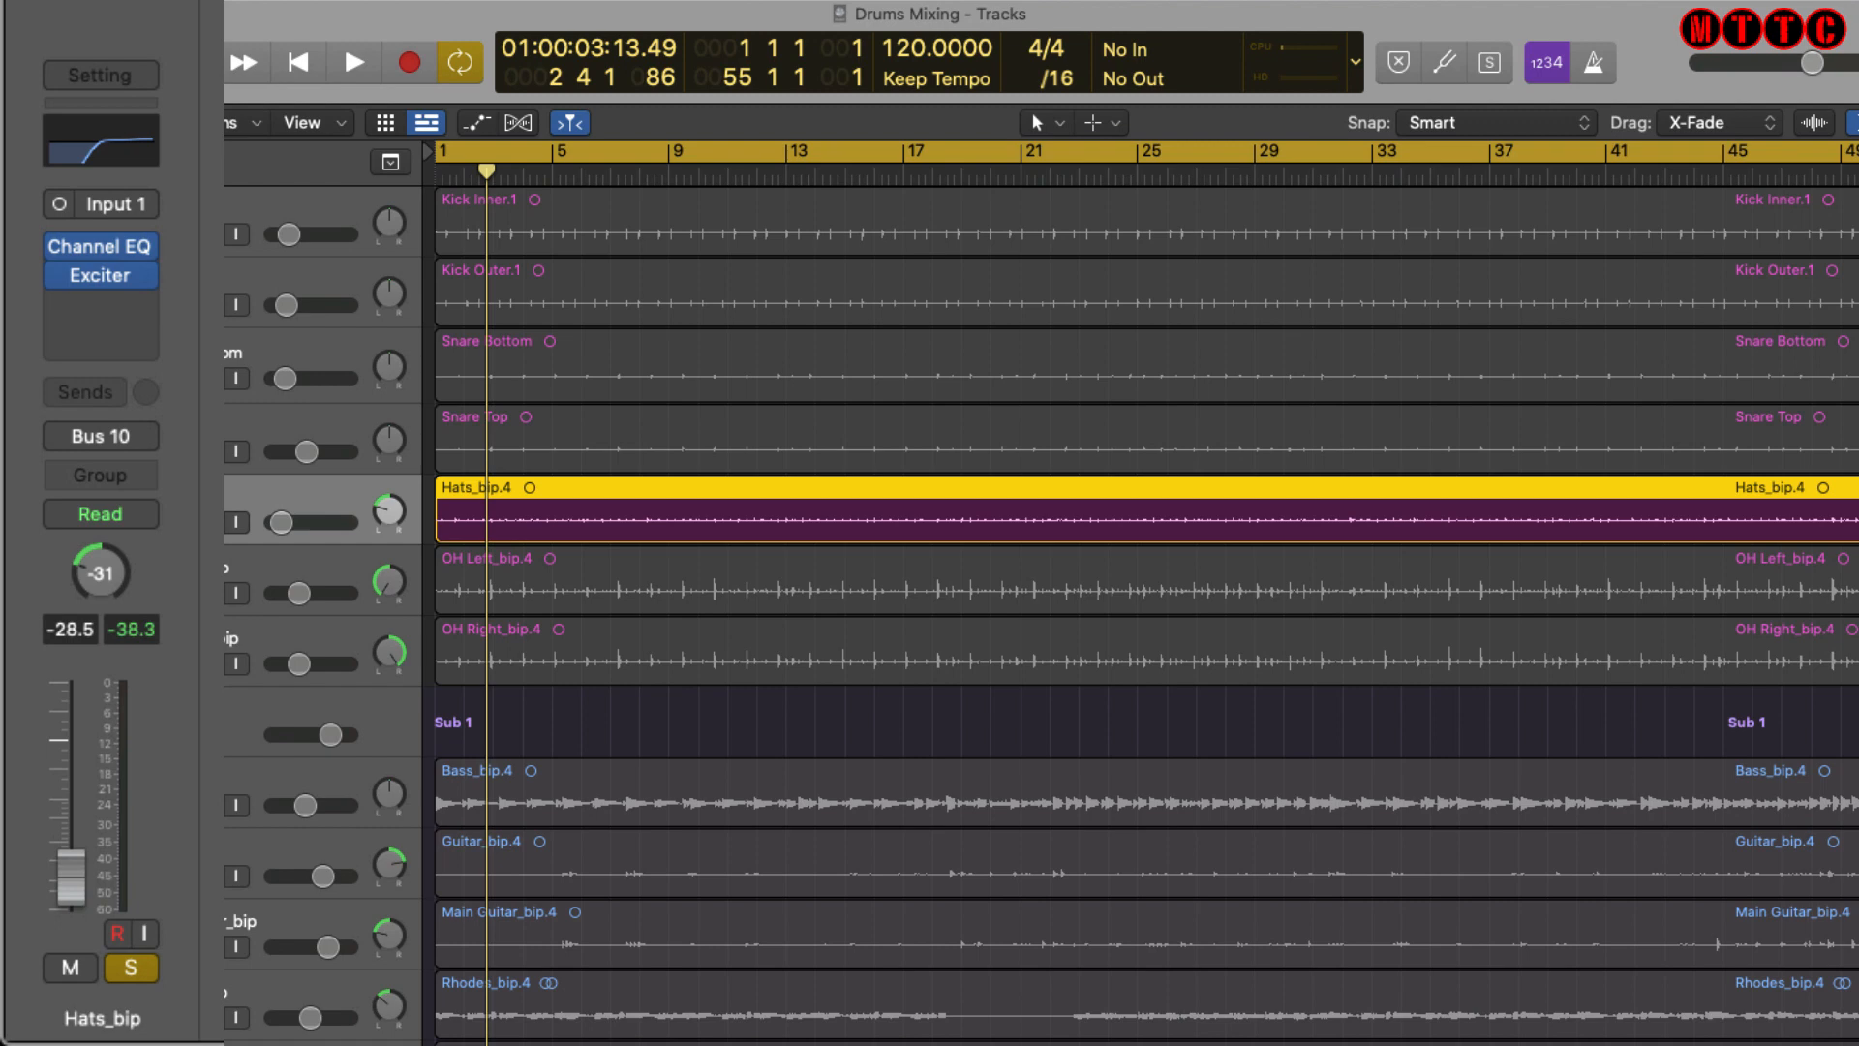
# Solo OH Left and OH Right with the hats, and compare the playback with the Hats_bip solo off and on.
pyautogui.click(182, 593)
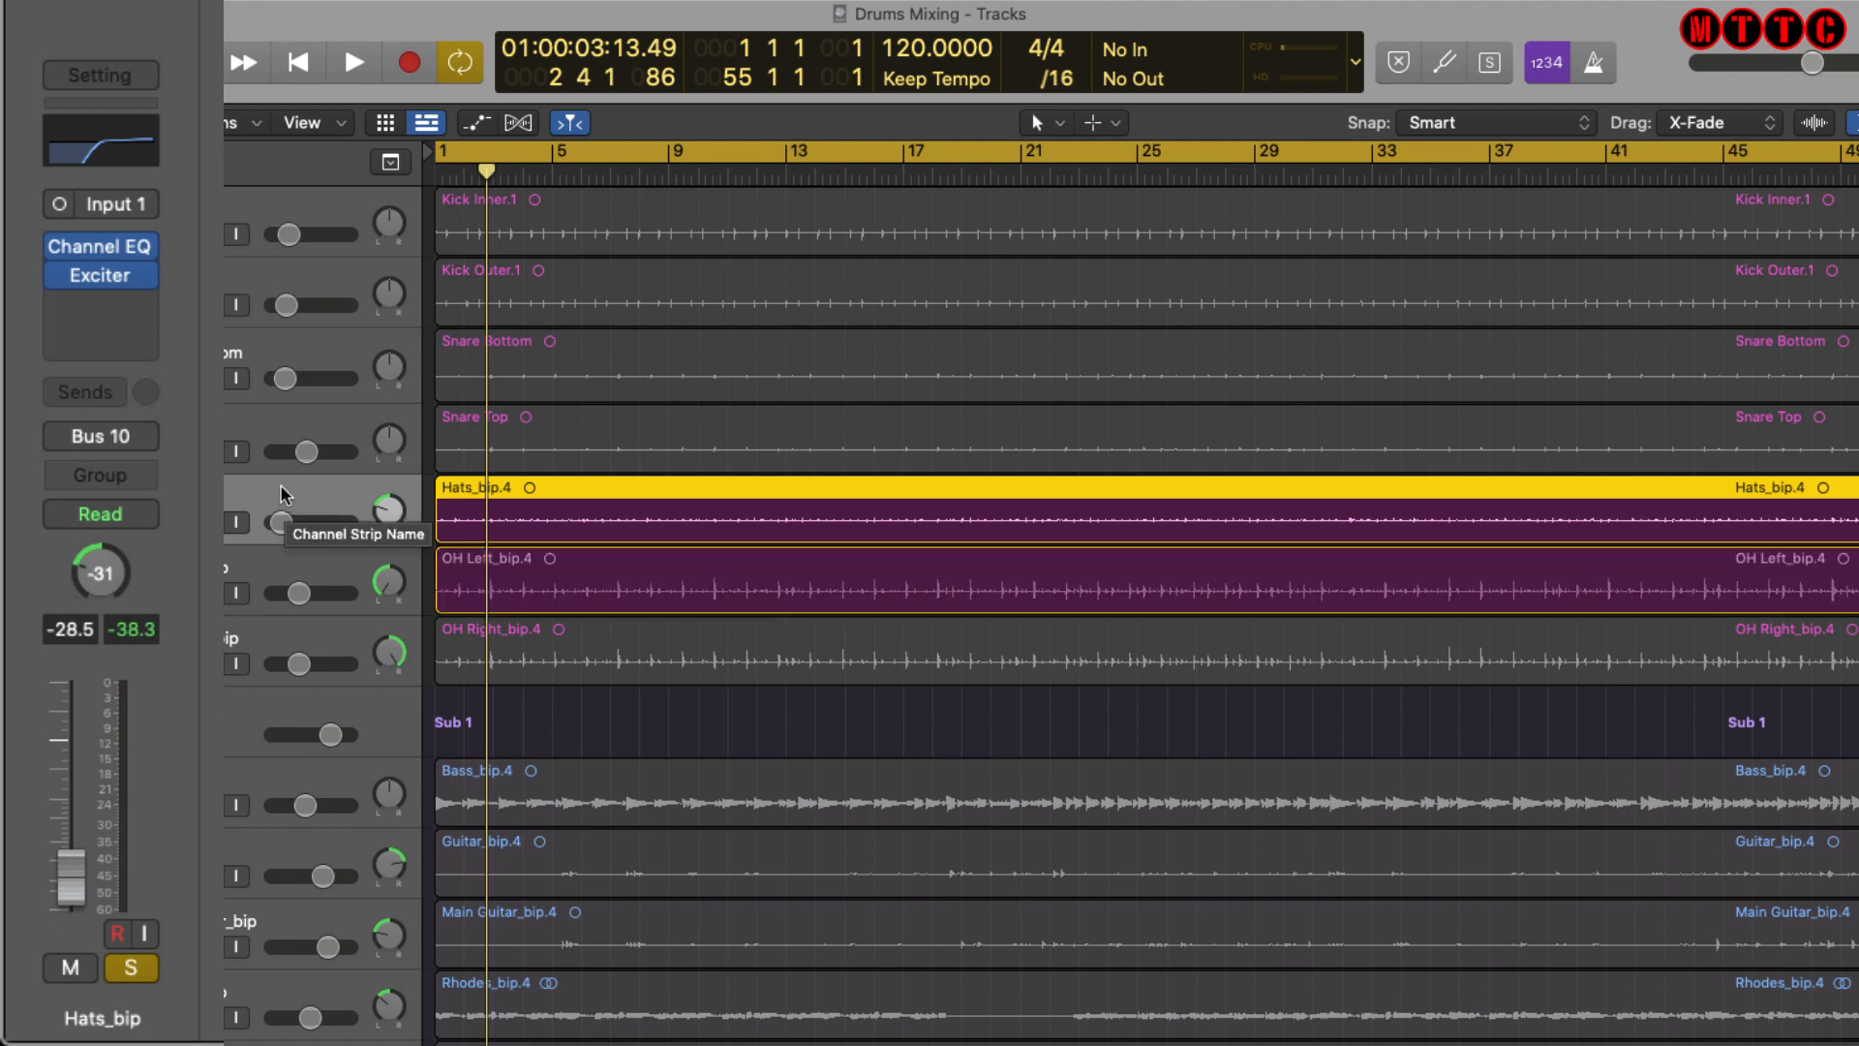
pyautogui.click(182, 664)
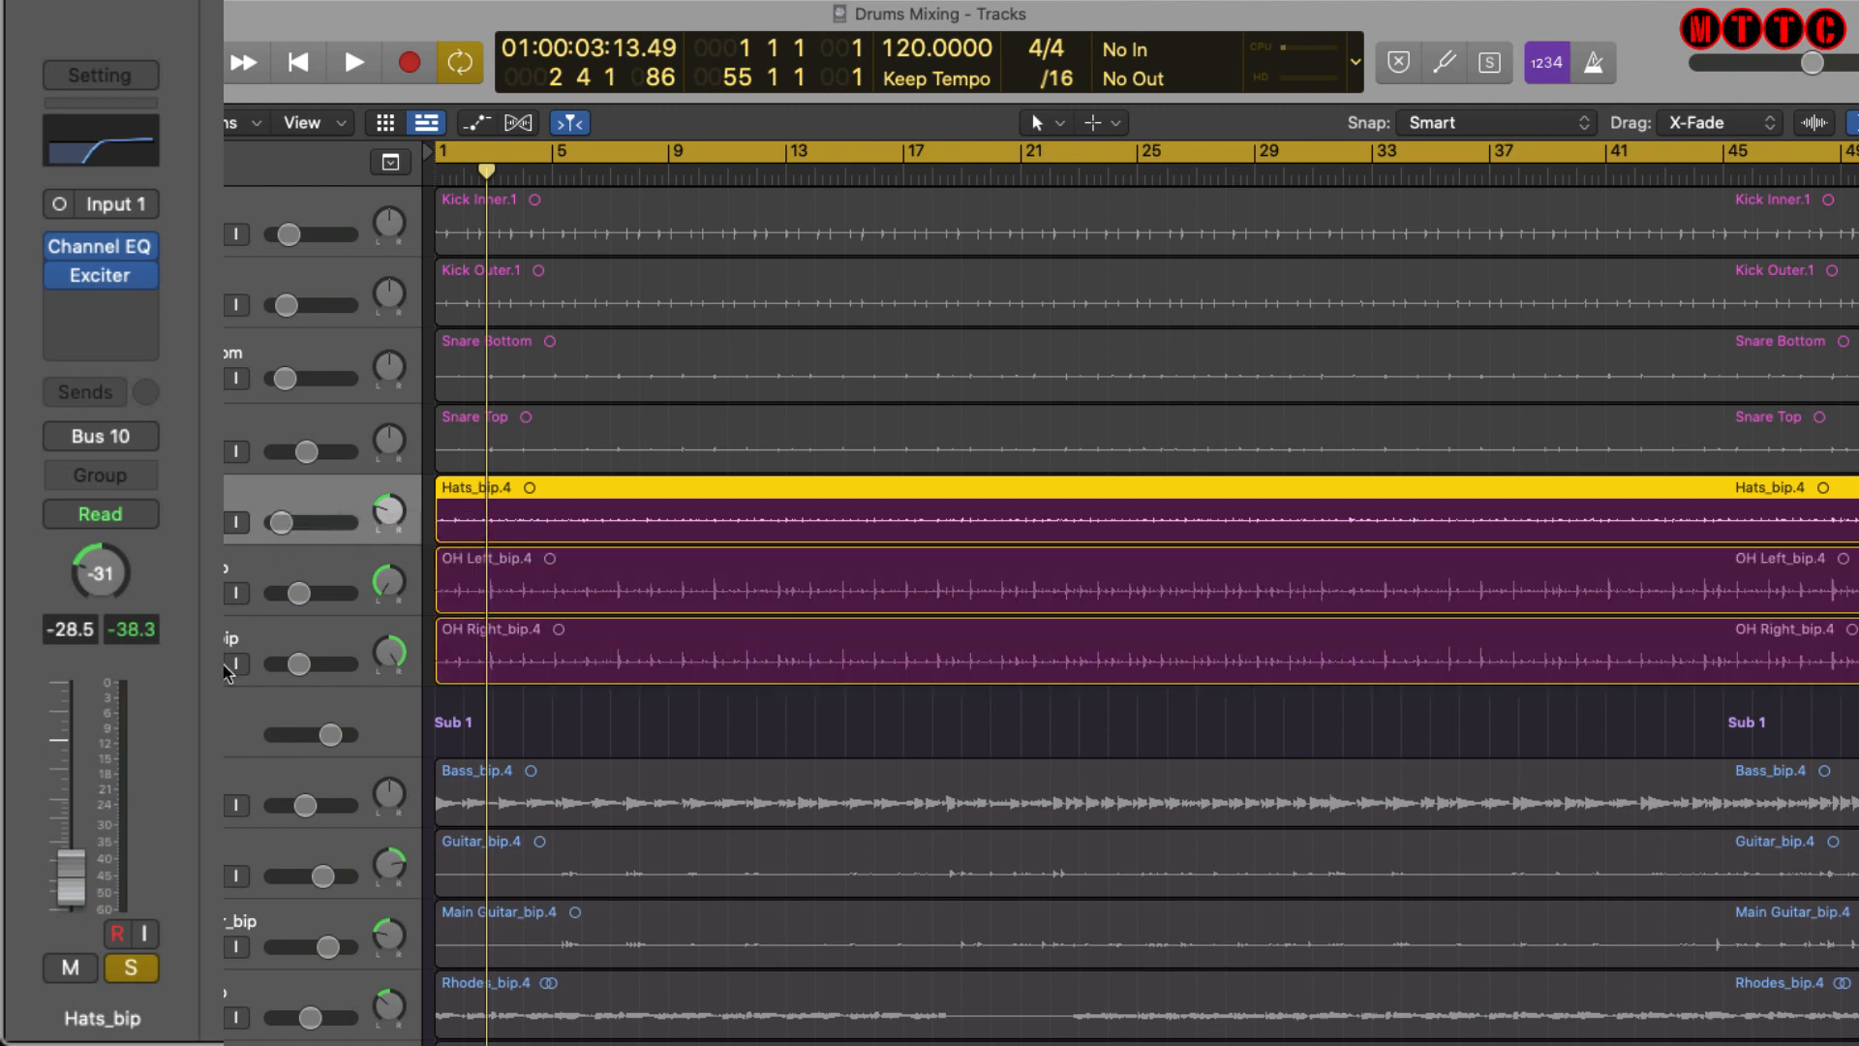
pyautogui.press('space')
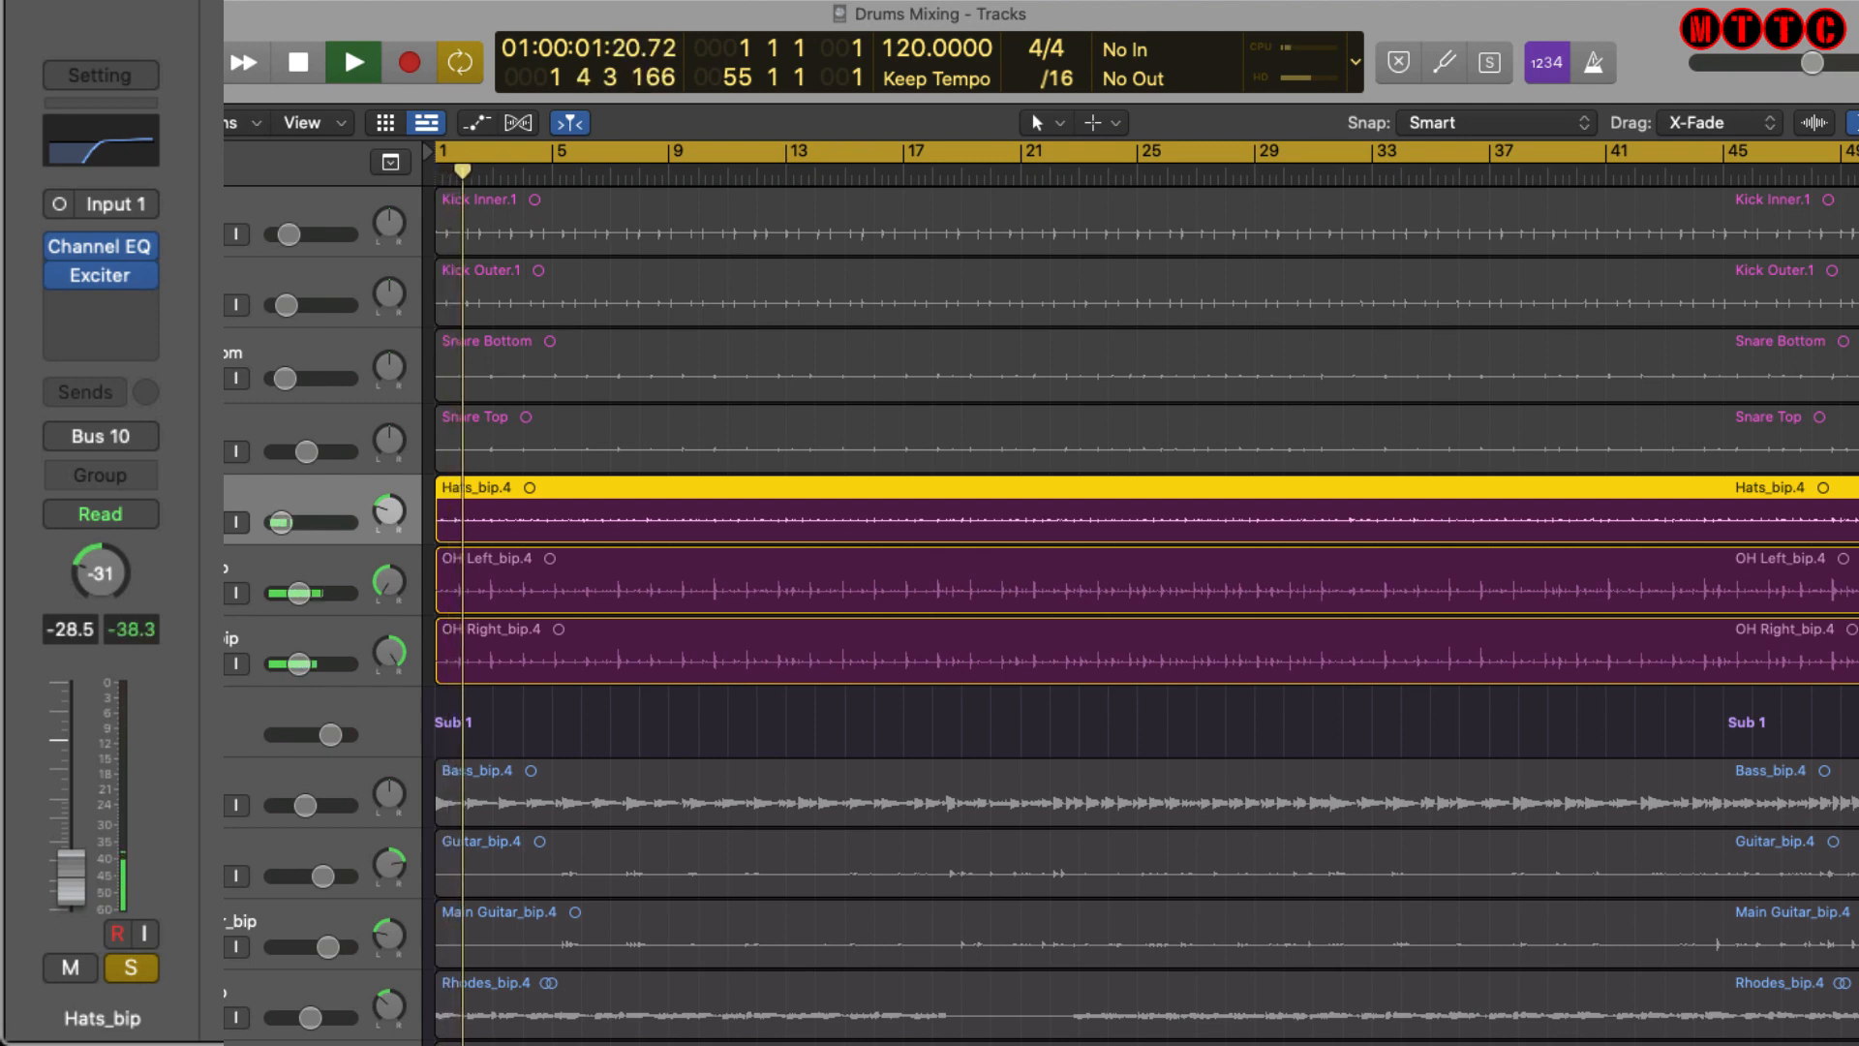
pyautogui.click(182, 522)
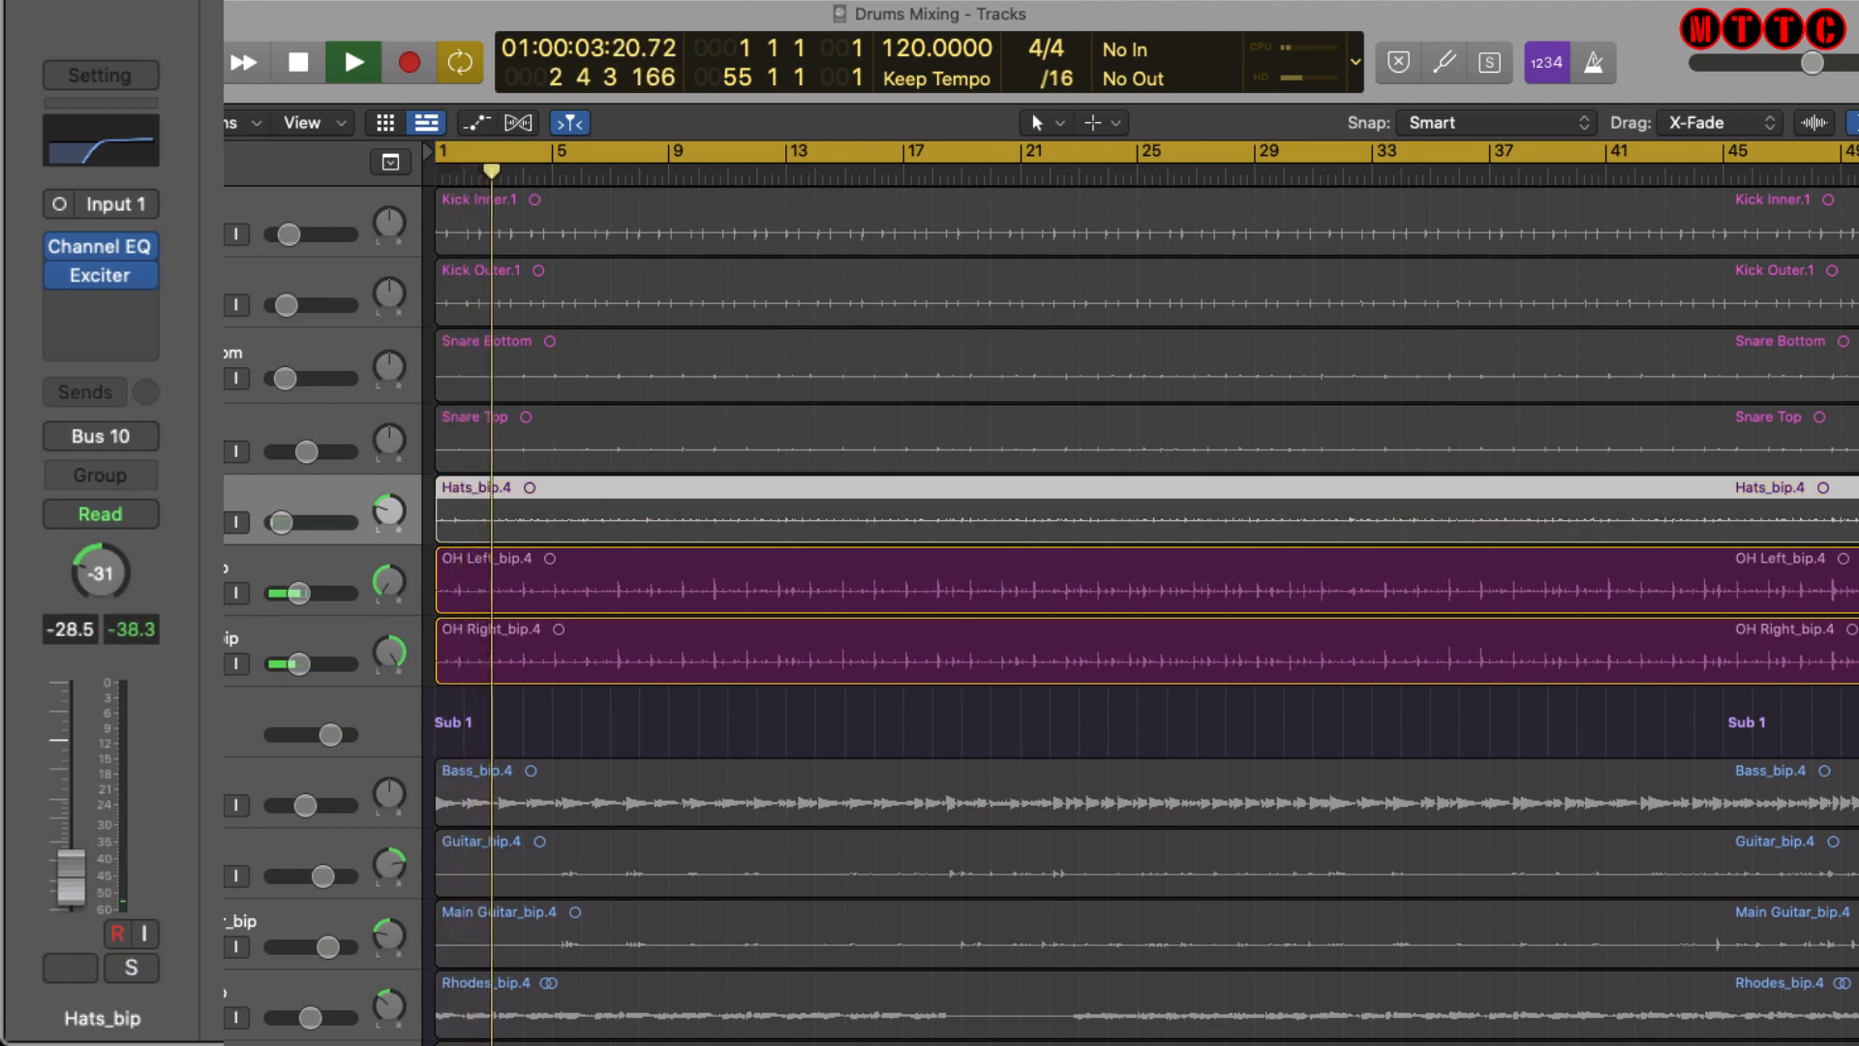
pyautogui.press('s')
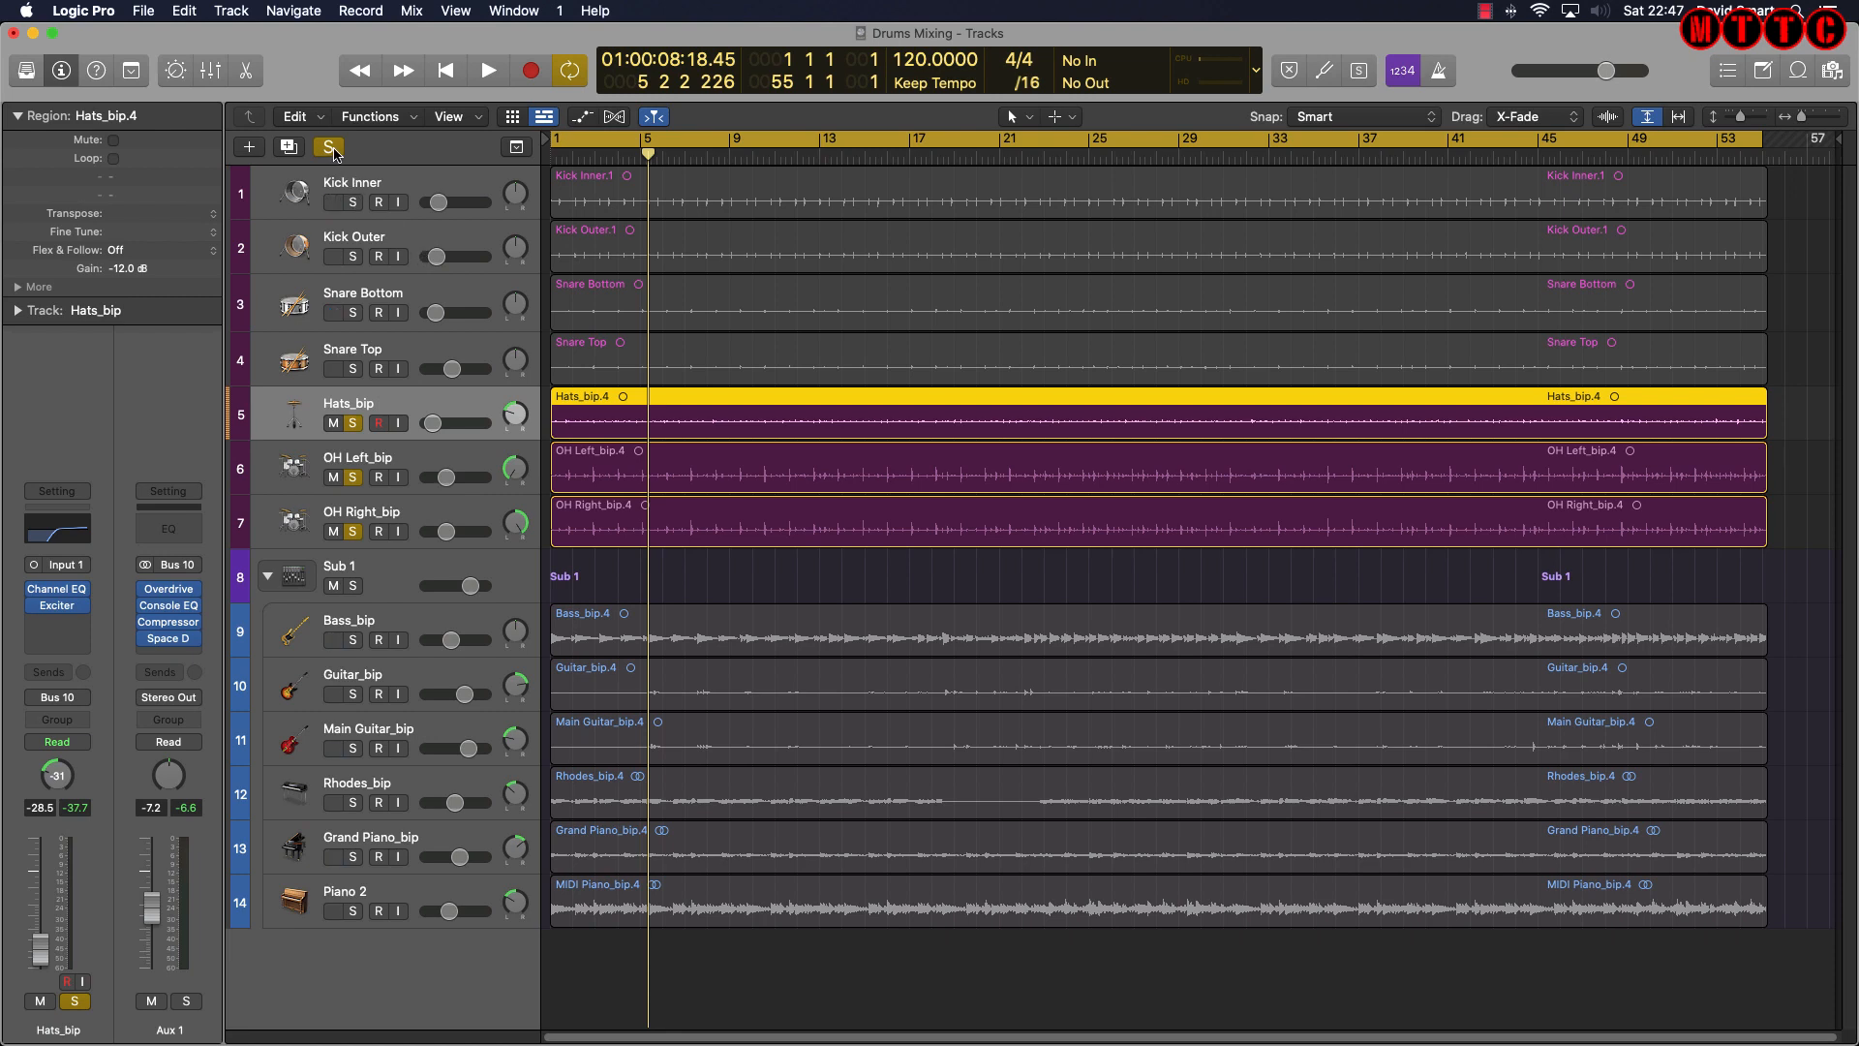
# Clear the track solos, solo the Aux 1 drum bus, and listen to the whole kit through it.
pyautogui.click(330, 147)
pyautogui.click(182, 1001)
pyautogui.press('space')
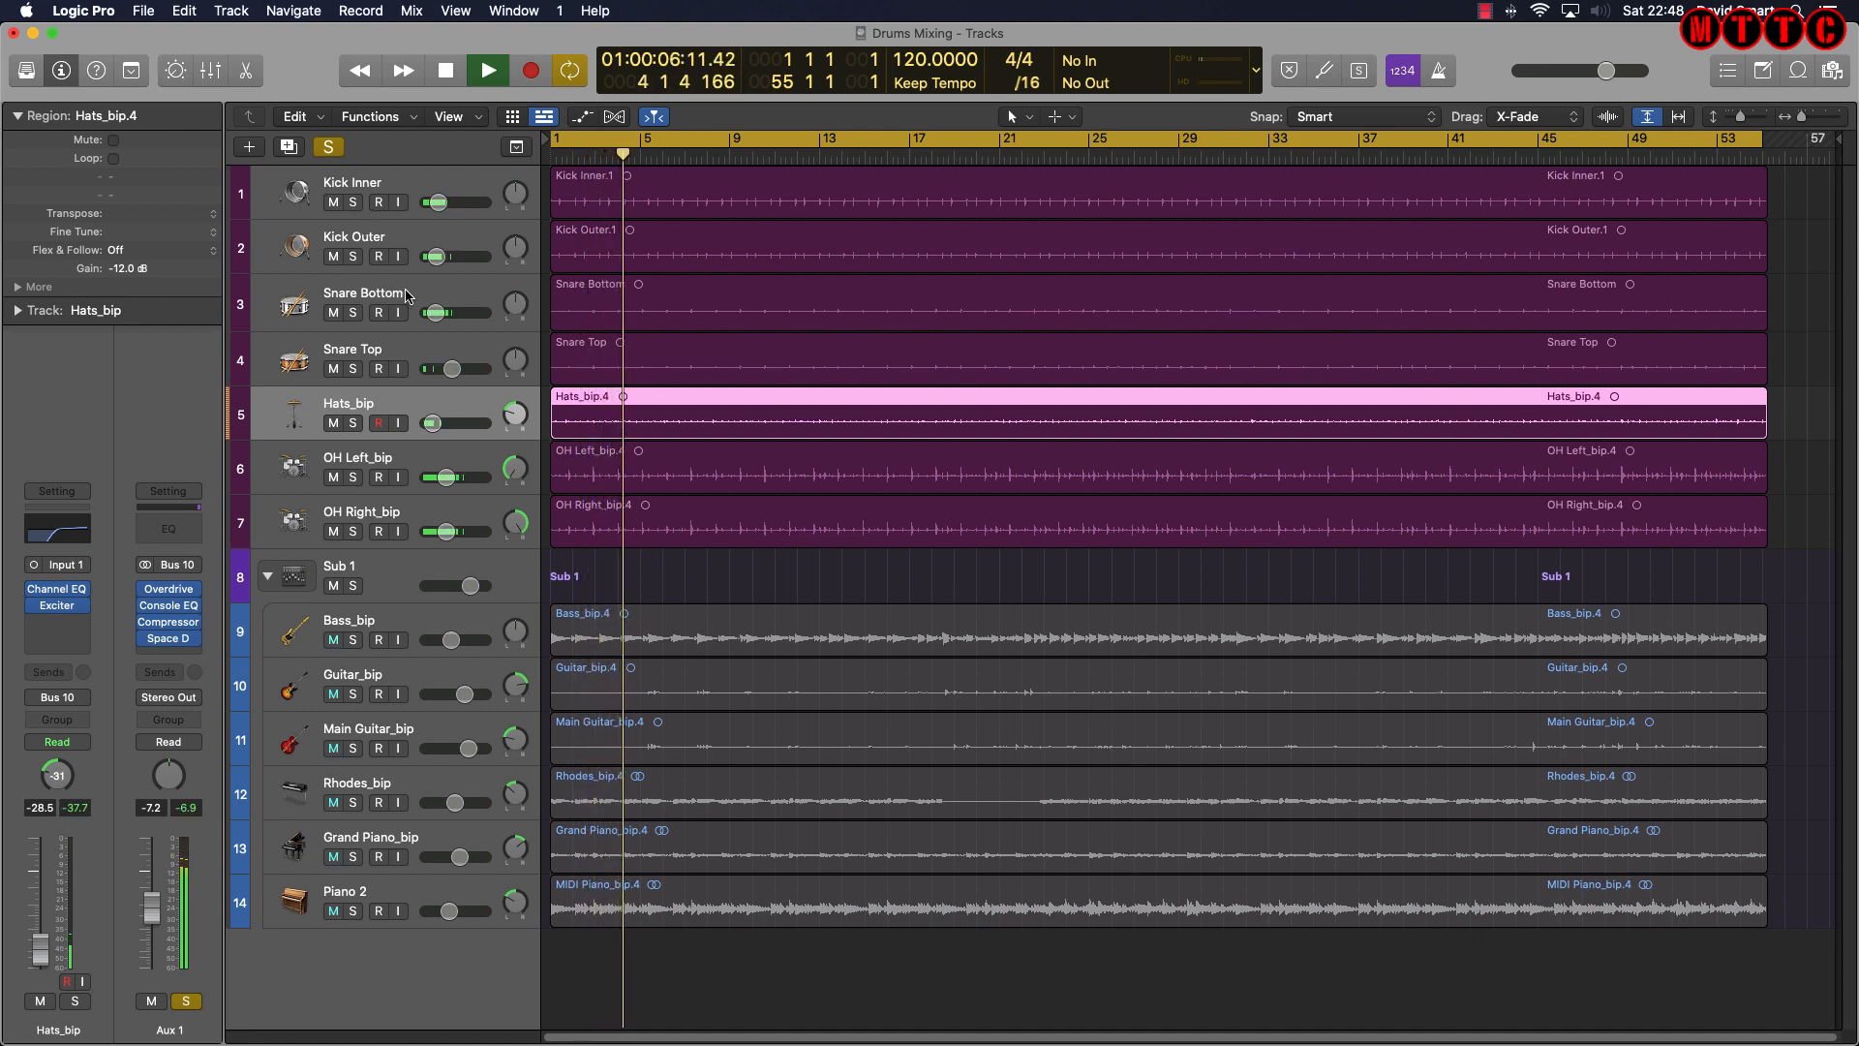
pyautogui.press('space')
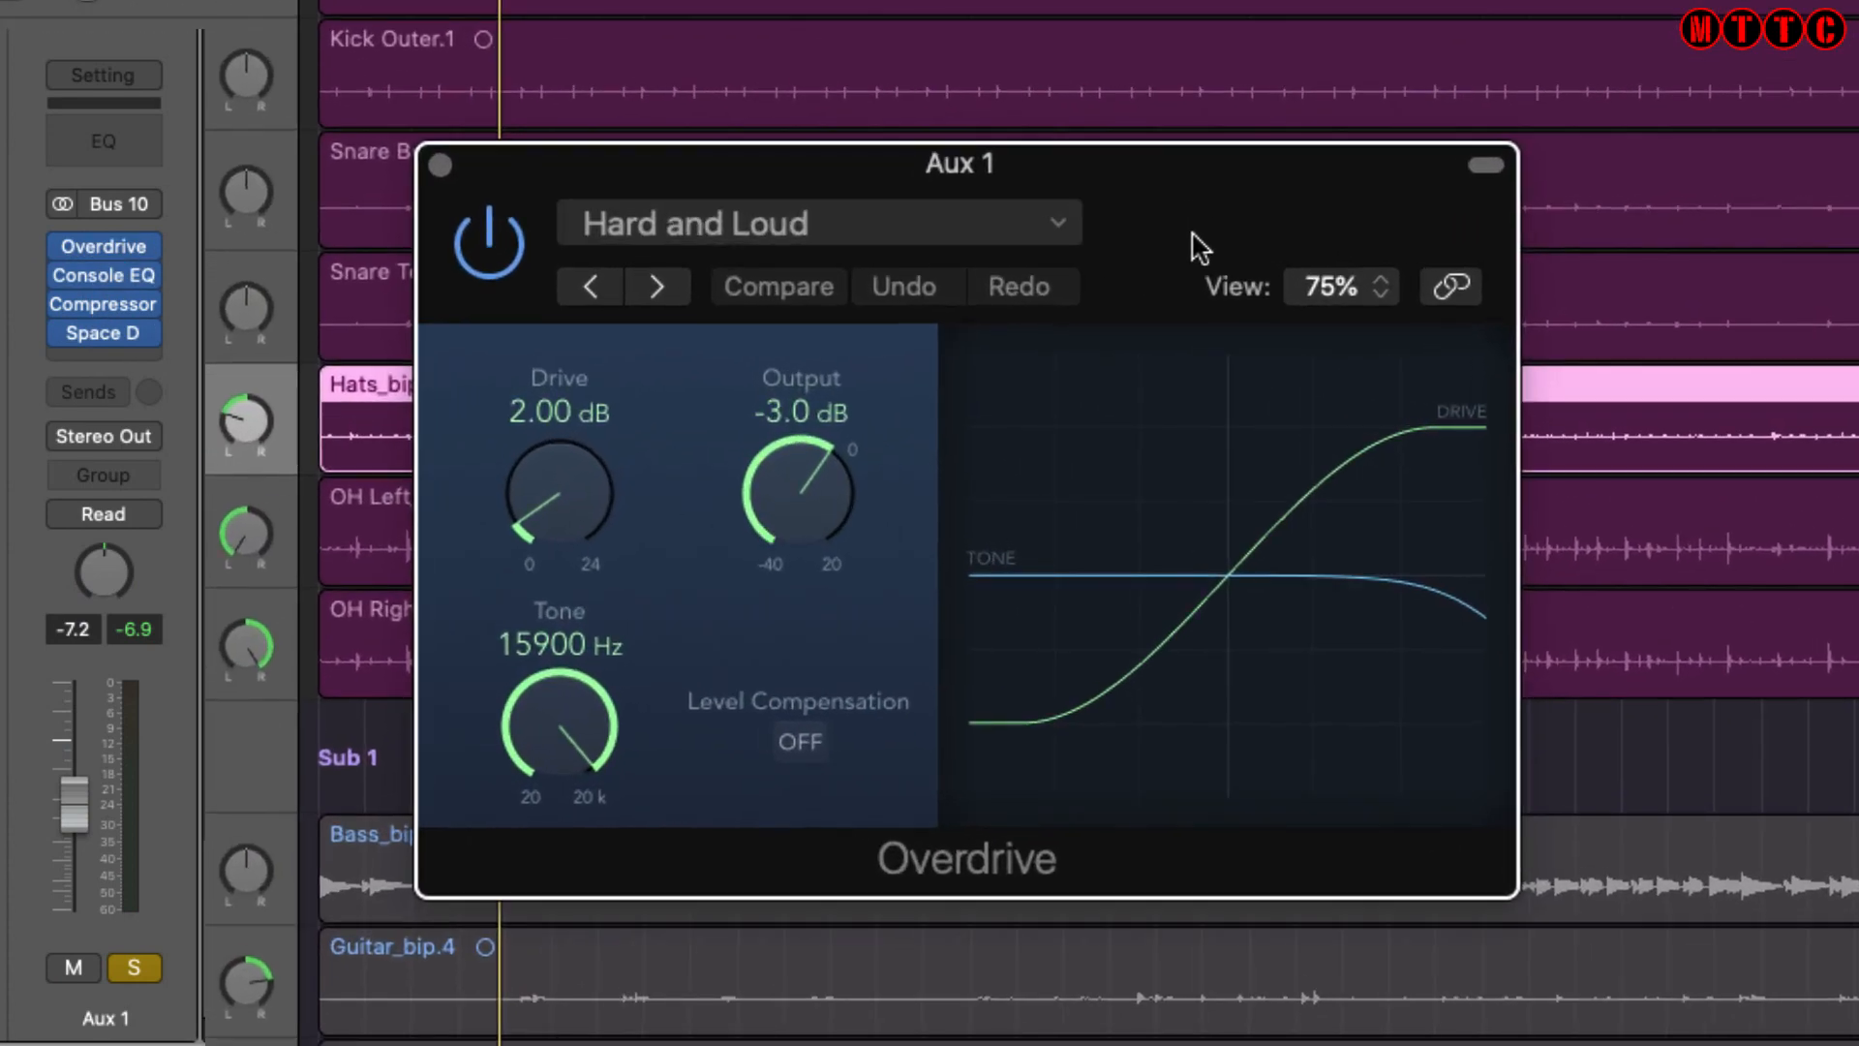
# Listen to the Aux 1 drum bus with its effects bypassed, and re-enable its Overdrive and Console EQ one after the other.
pyautogui.click(479, 221)
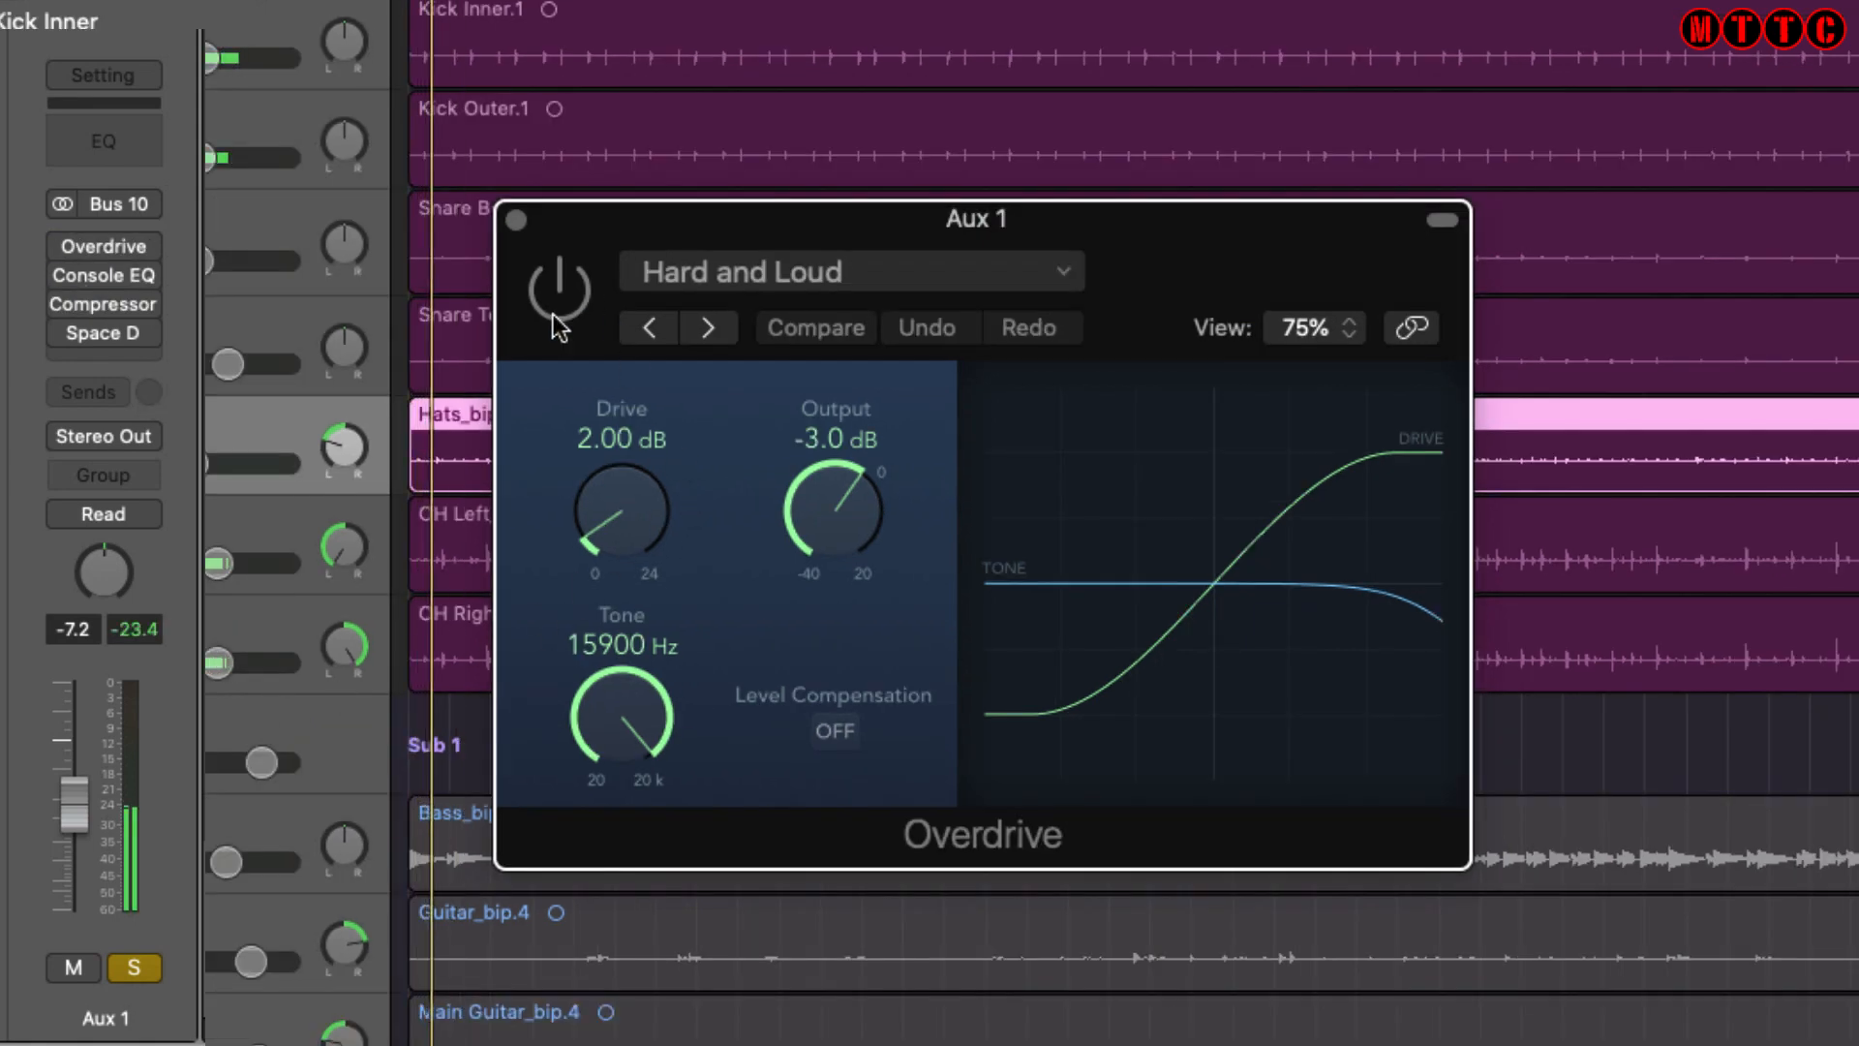
pyautogui.click(554, 313)
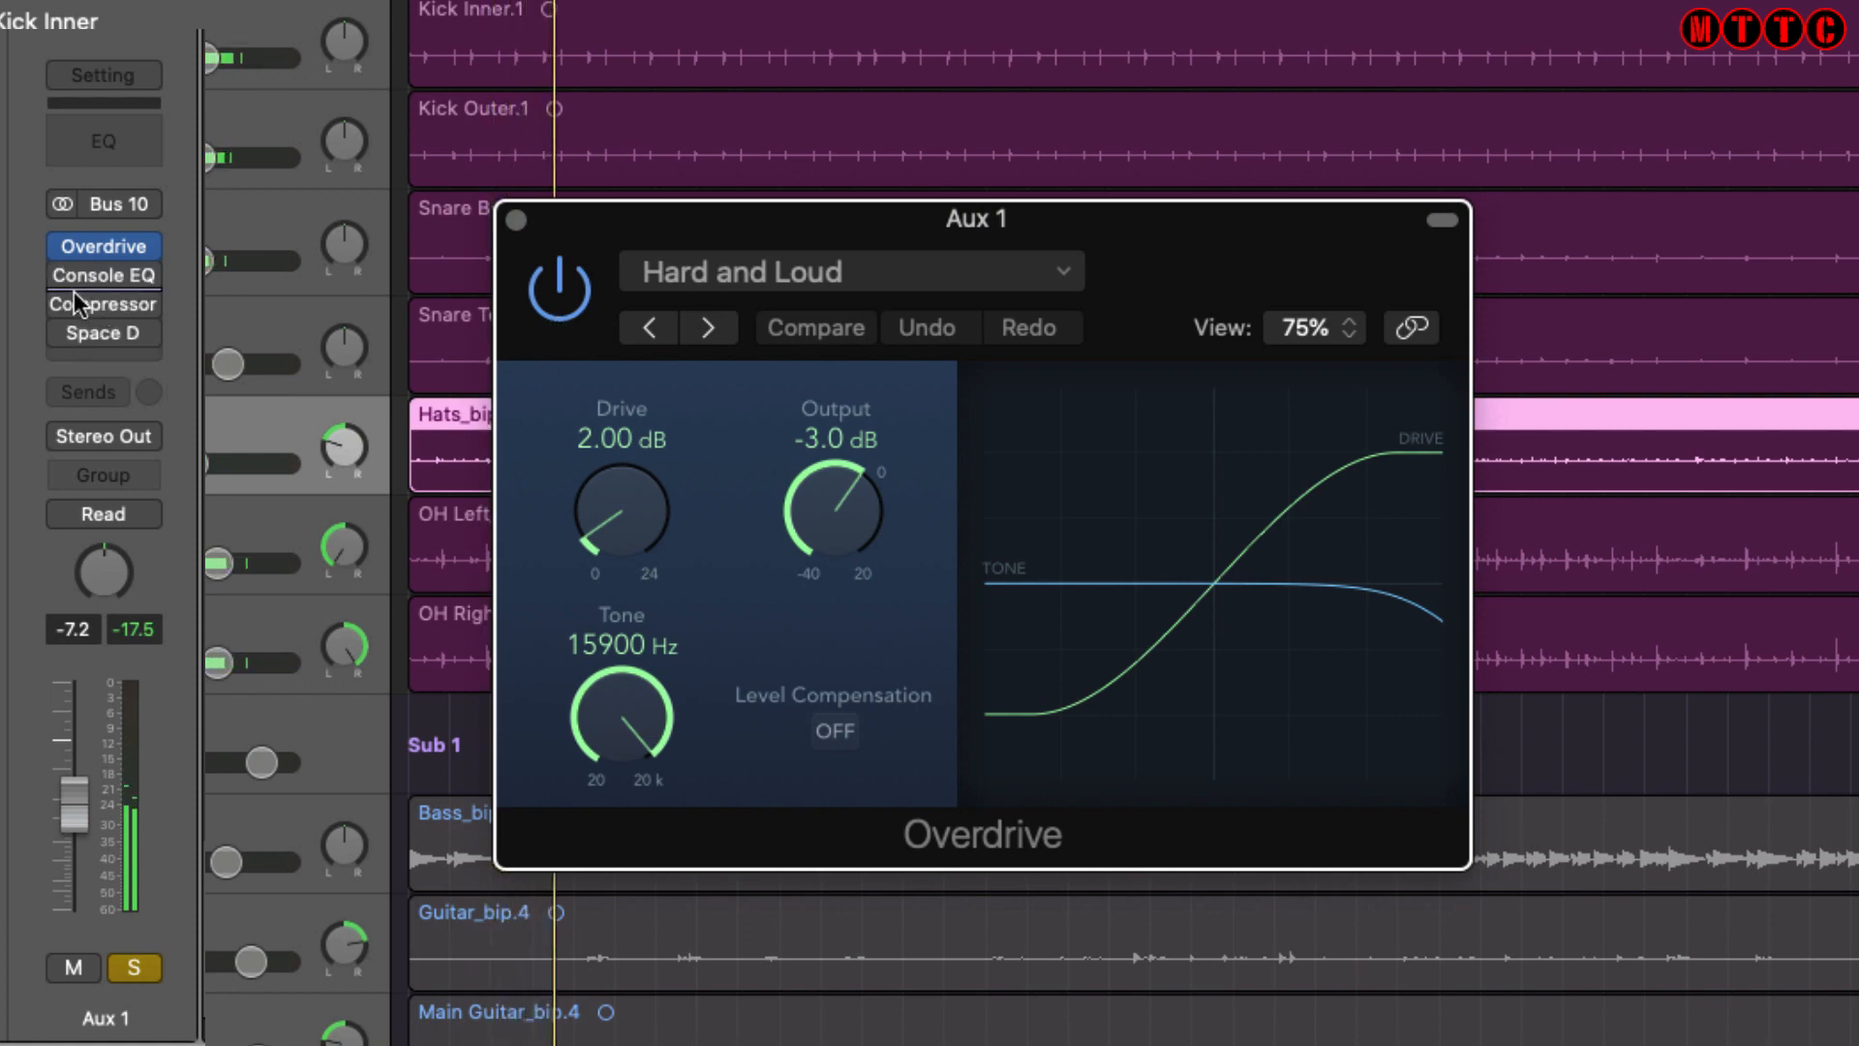
pyautogui.click(112, 276)
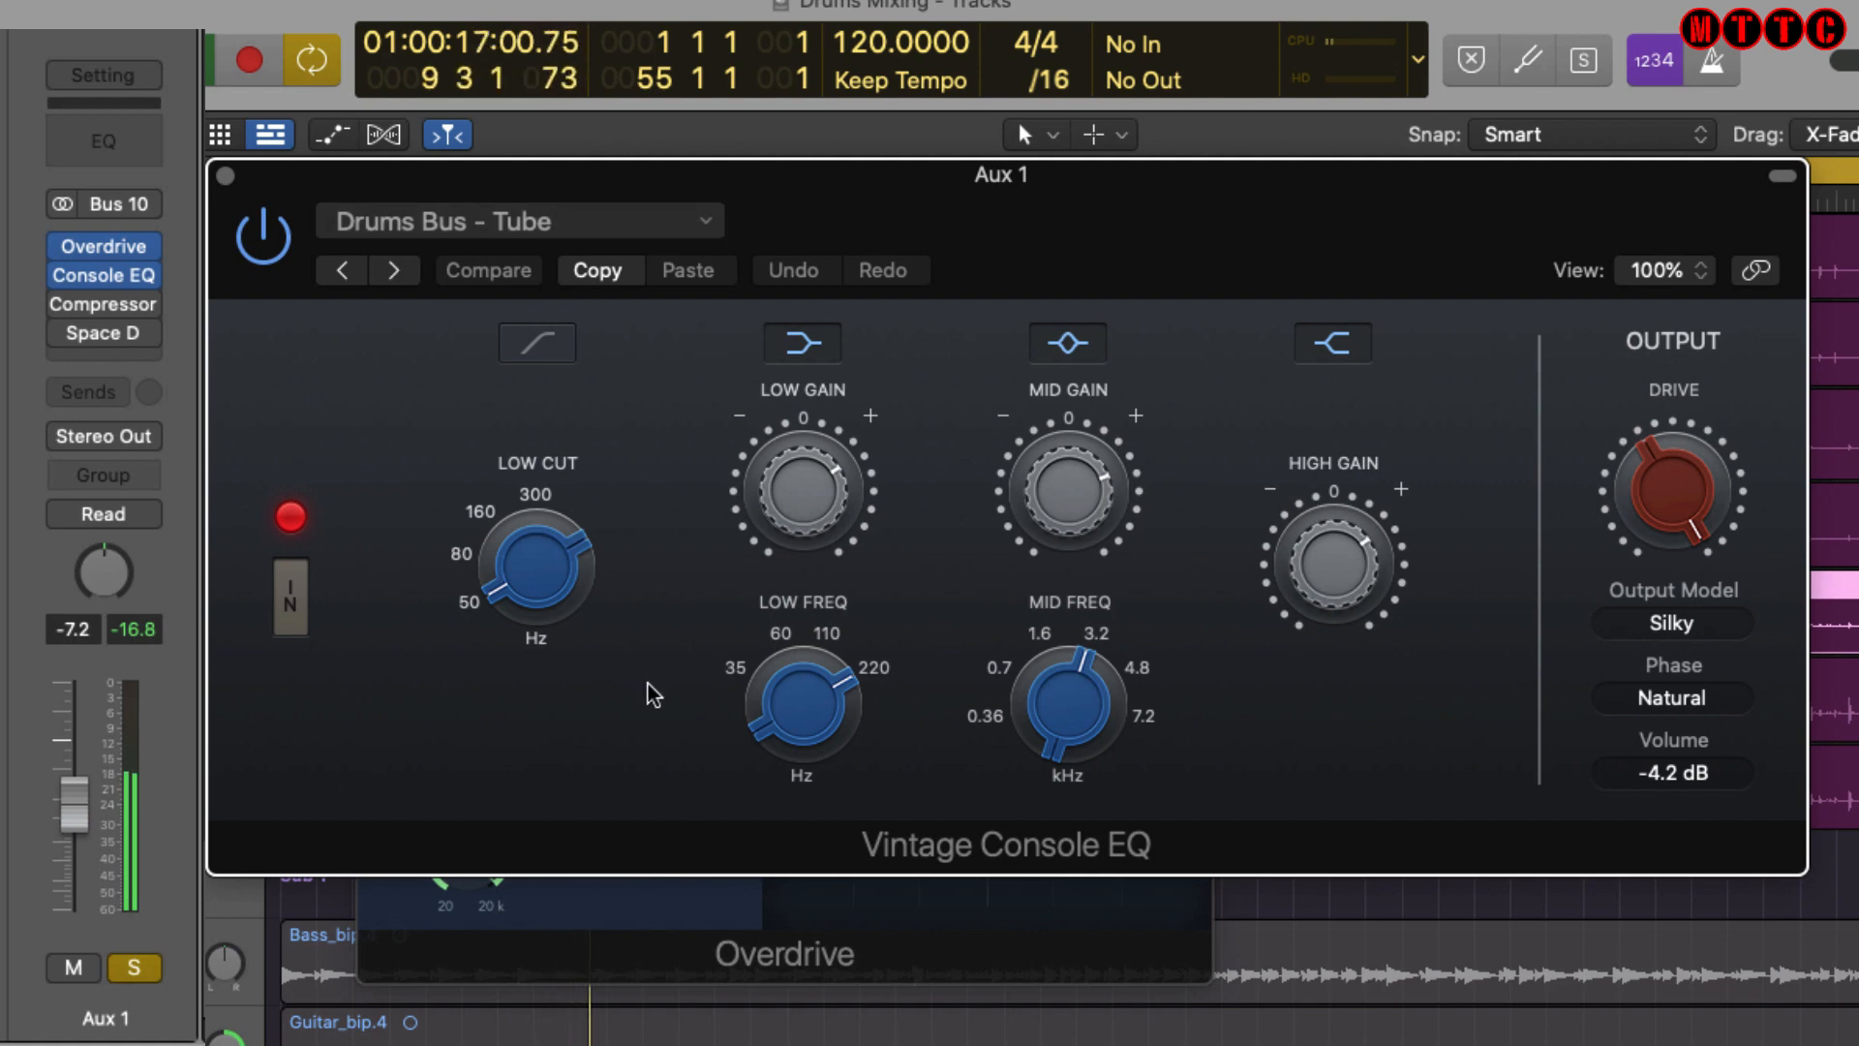
# Re-enable the Compressor on the Aux 1 drum bus and bring its full settings window into view.
pyautogui.moveTo(65, 341)
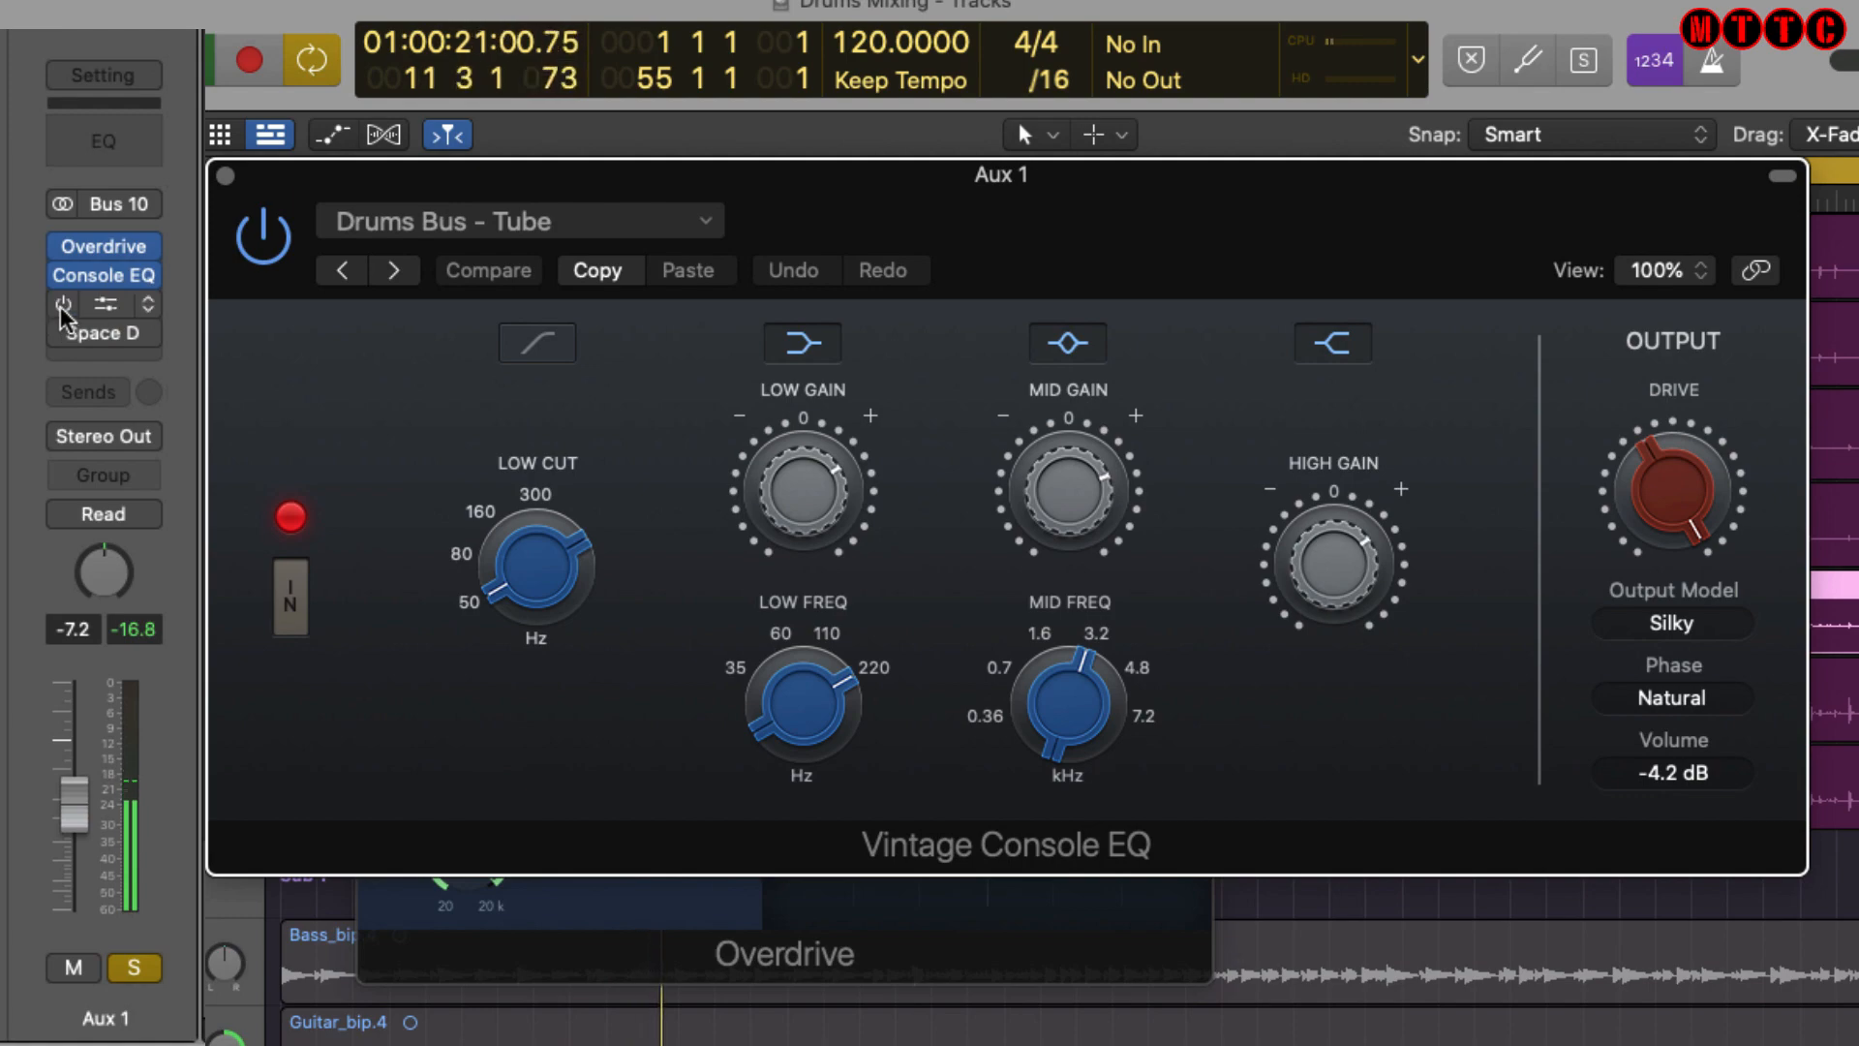
pyautogui.click(62, 304)
pyautogui.click(97, 304)
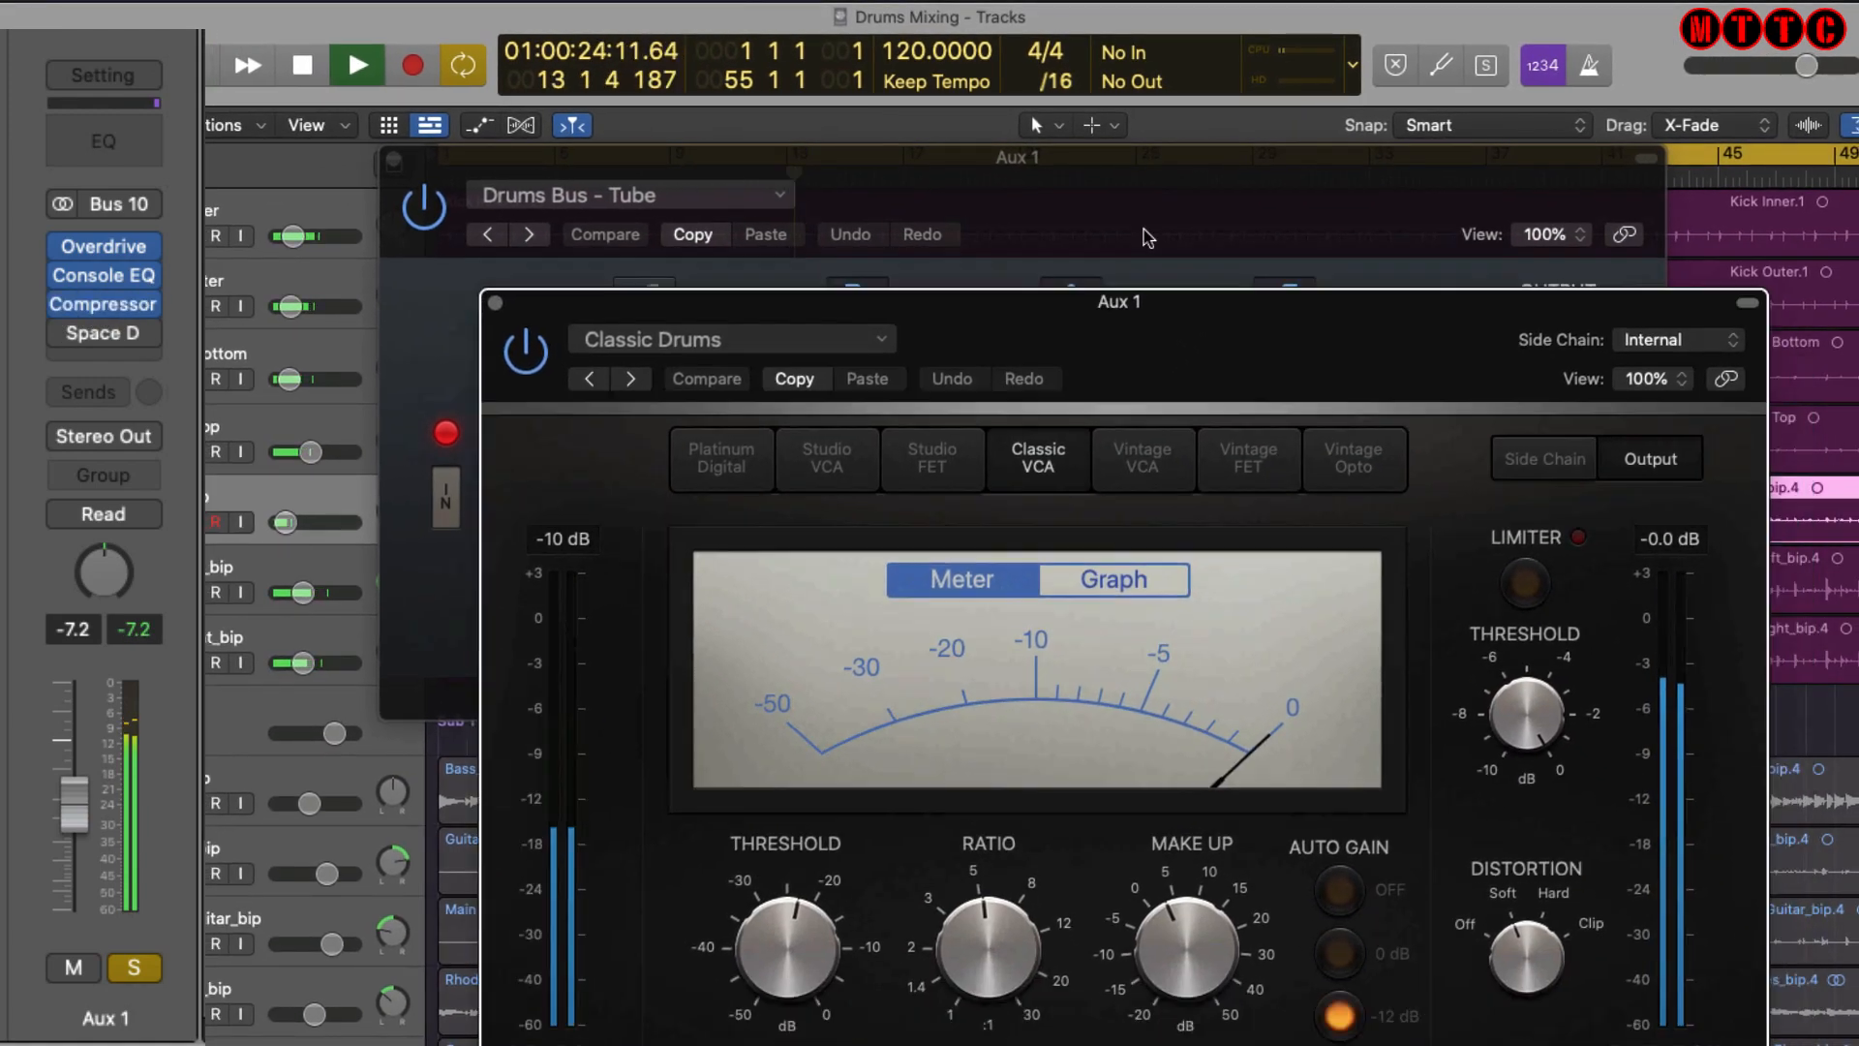
pyautogui.moveTo(1212, 342); pyautogui.dragTo(1071, 74)
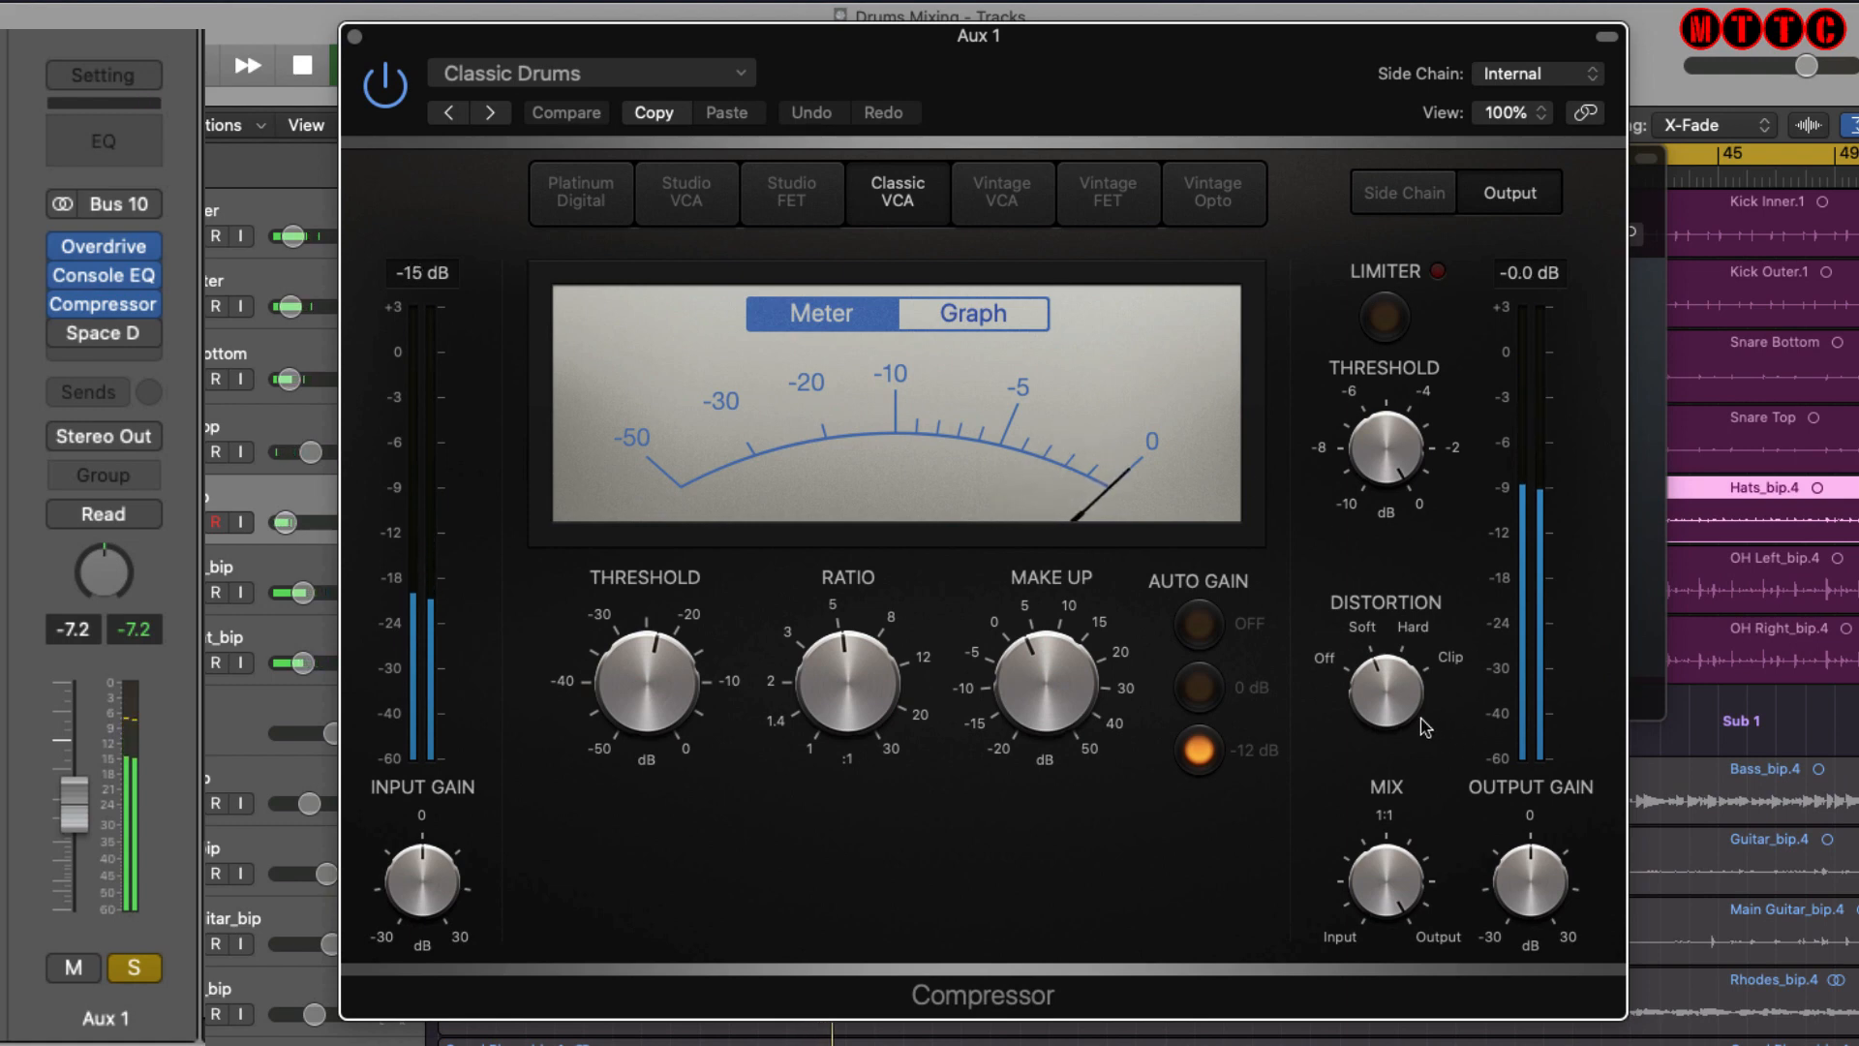
# Compare the drum bus playback with the Space Designer reverb bypassed and enabled.
pyautogui.press('space')
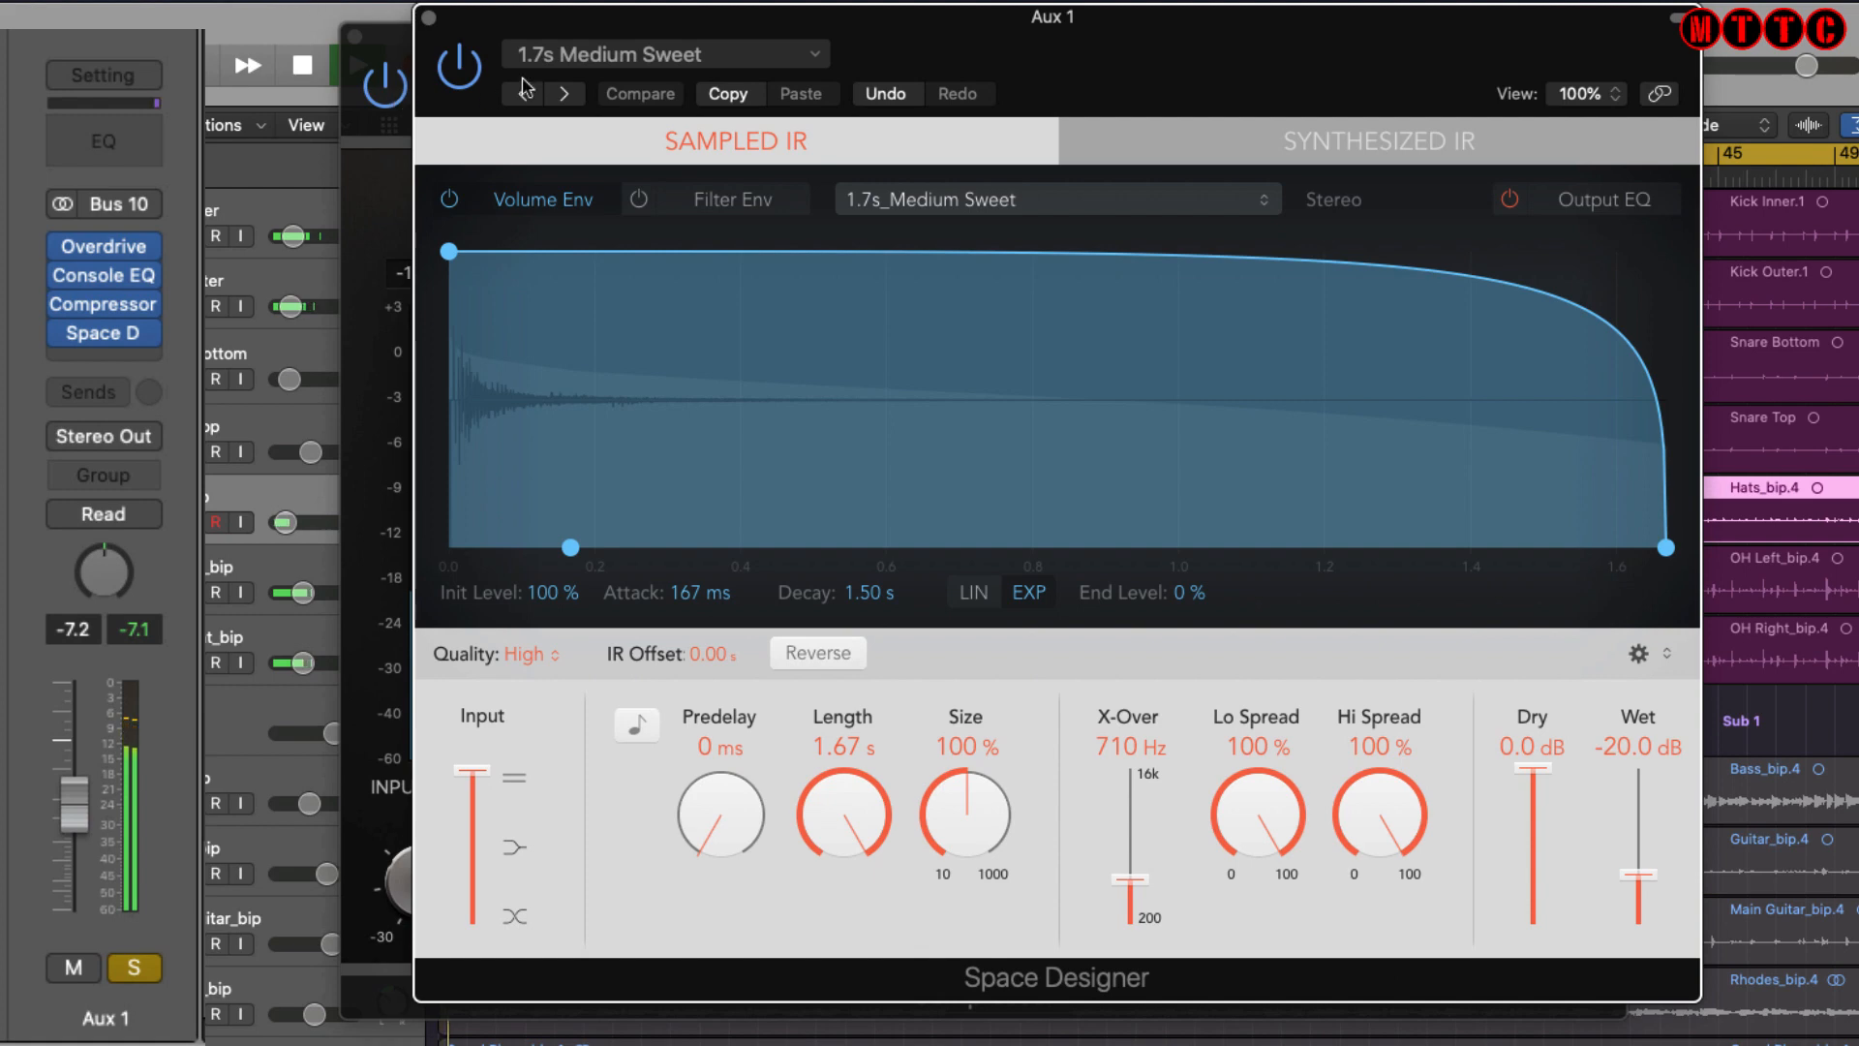
pyautogui.click(454, 83)
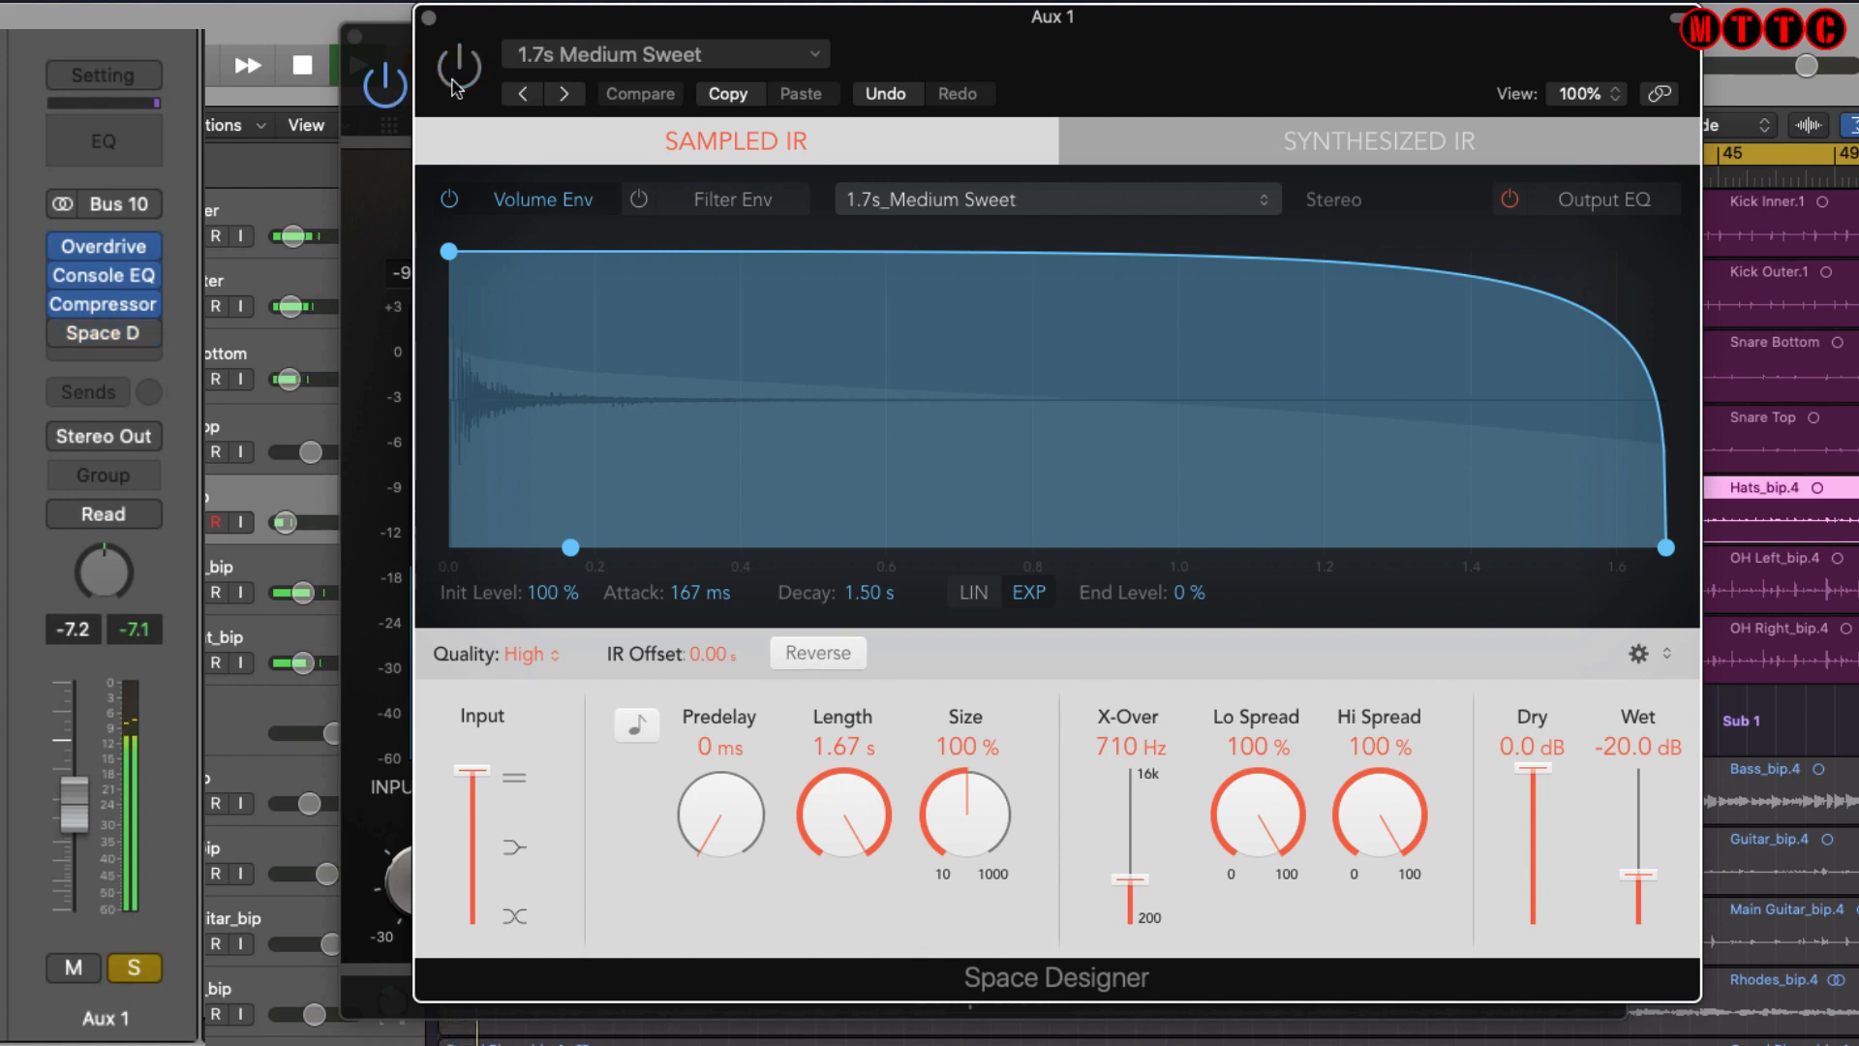
pyautogui.click(454, 85)
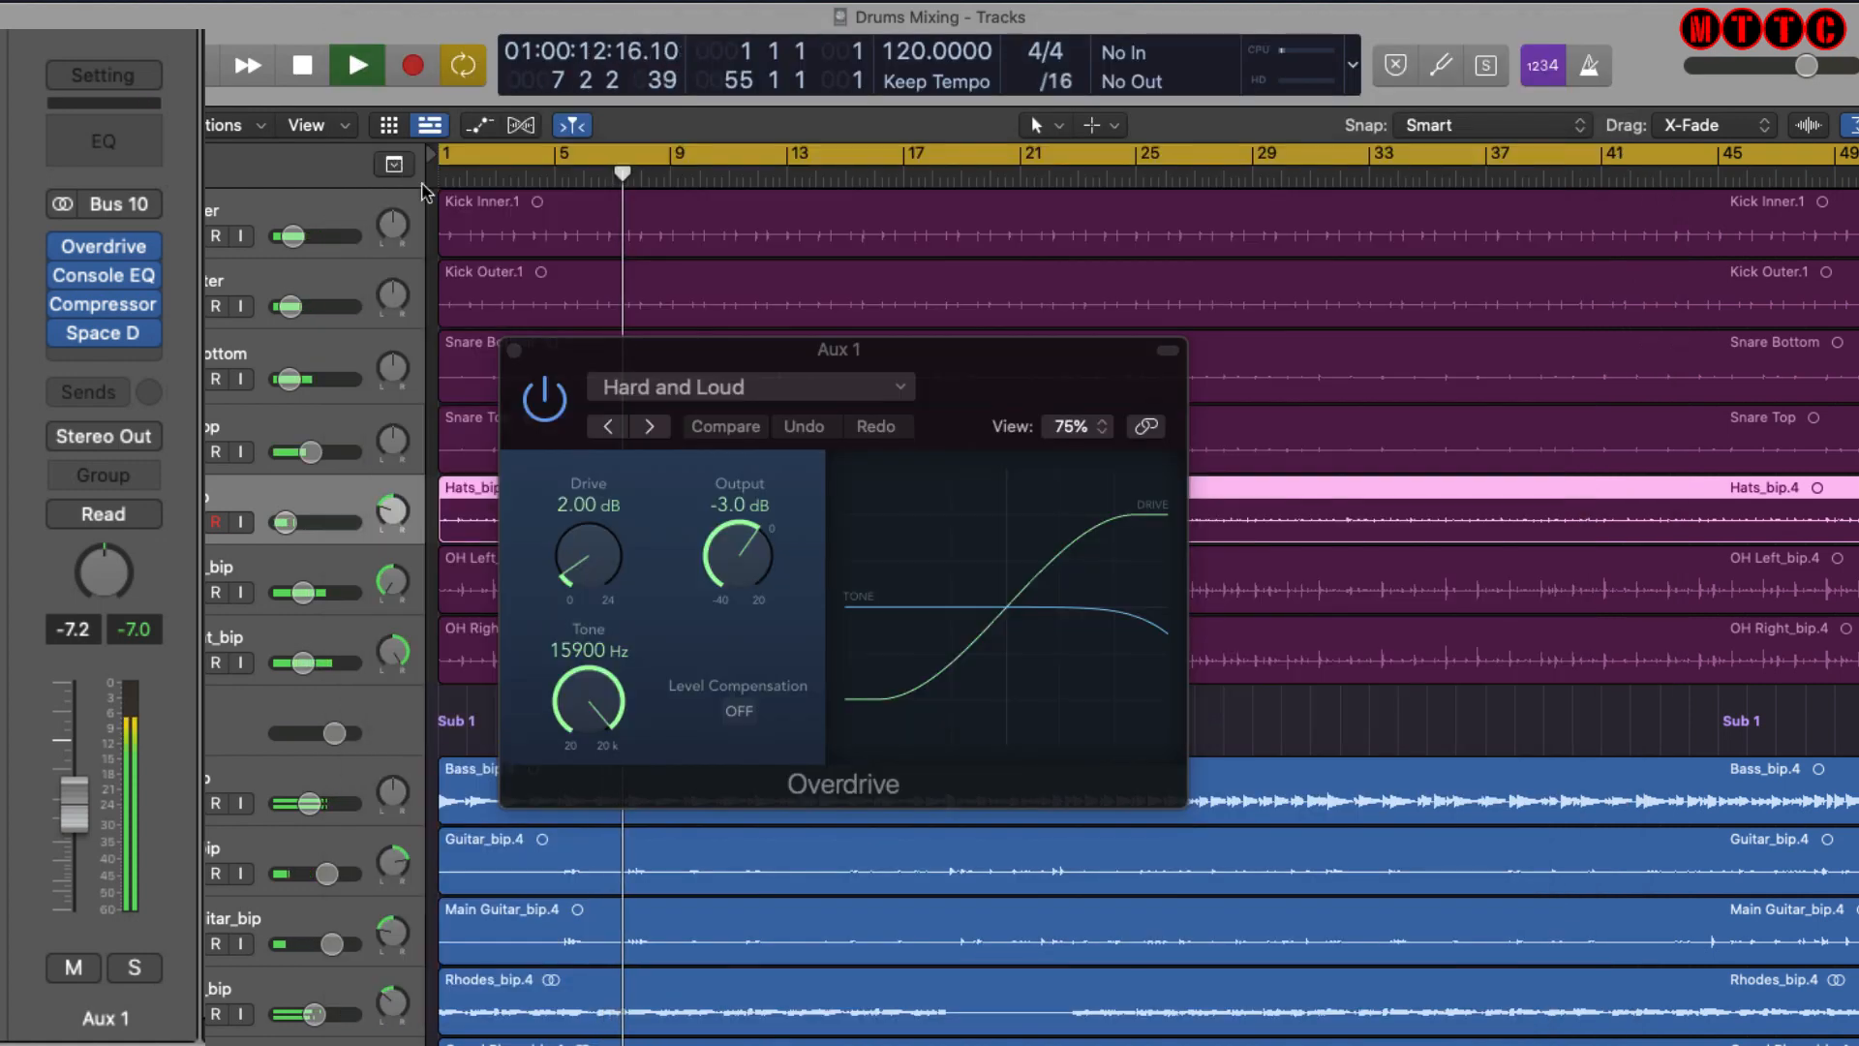
# Close the Overdrive window and hide the inspector while the full mix plays, and stop the playback.
pyautogui.click(515, 351)
pyautogui.press('i')
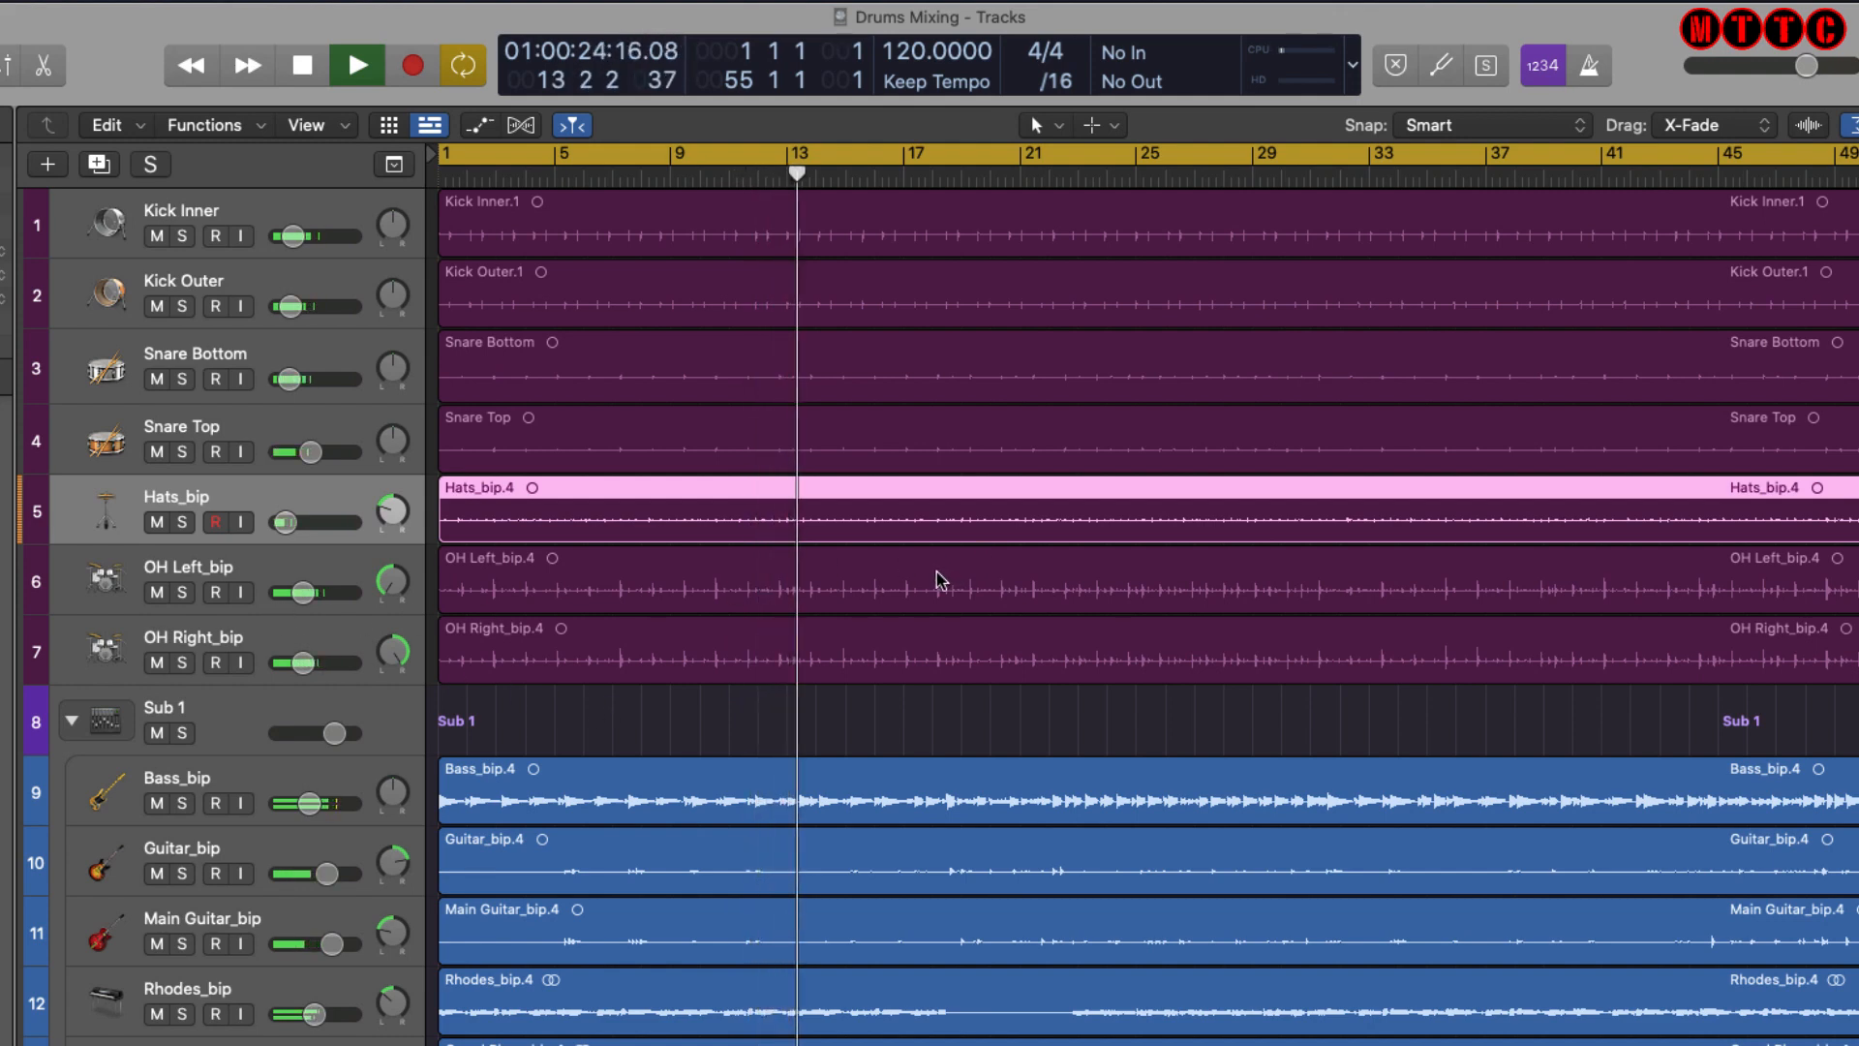
pyautogui.press('space')
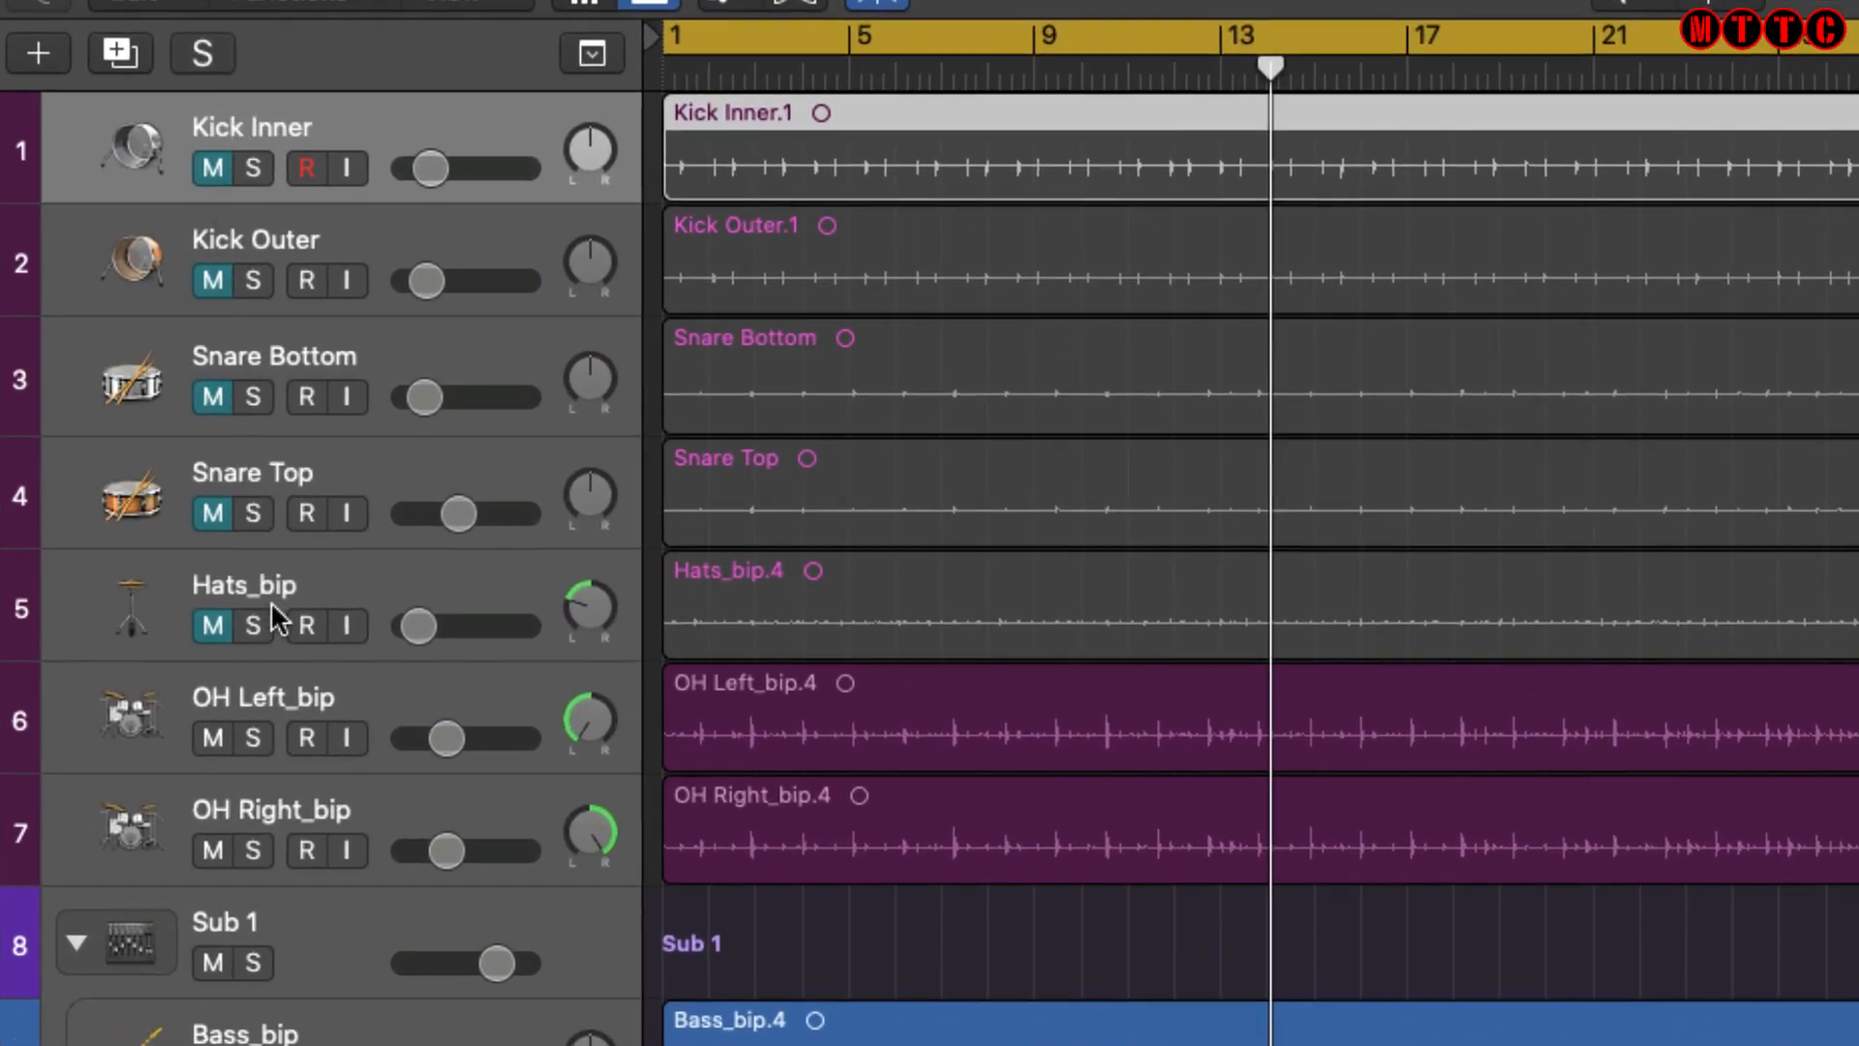
# Play from bar 21 and unmute Kick Inner, Kick Outer, Snare Bottom, Snare Top and Hats_bip one by one.
pyautogui.press('space')
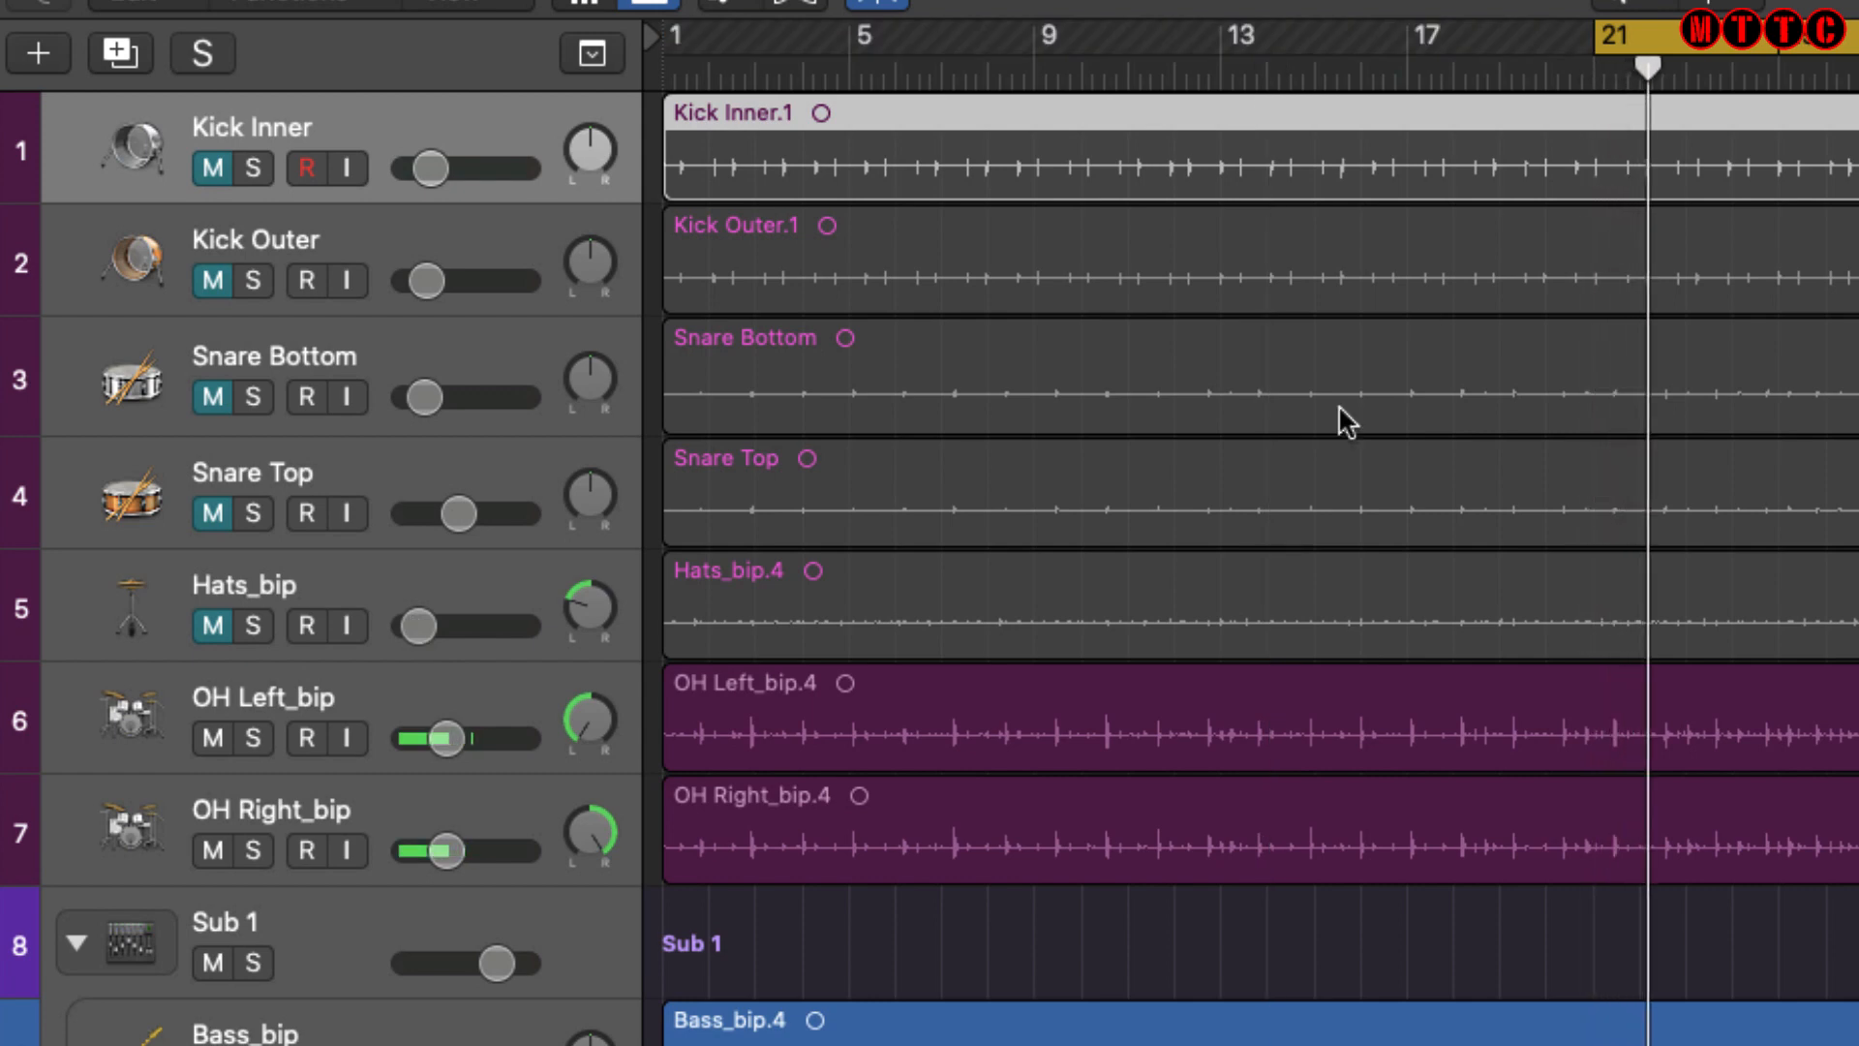
pyautogui.click(214, 168)
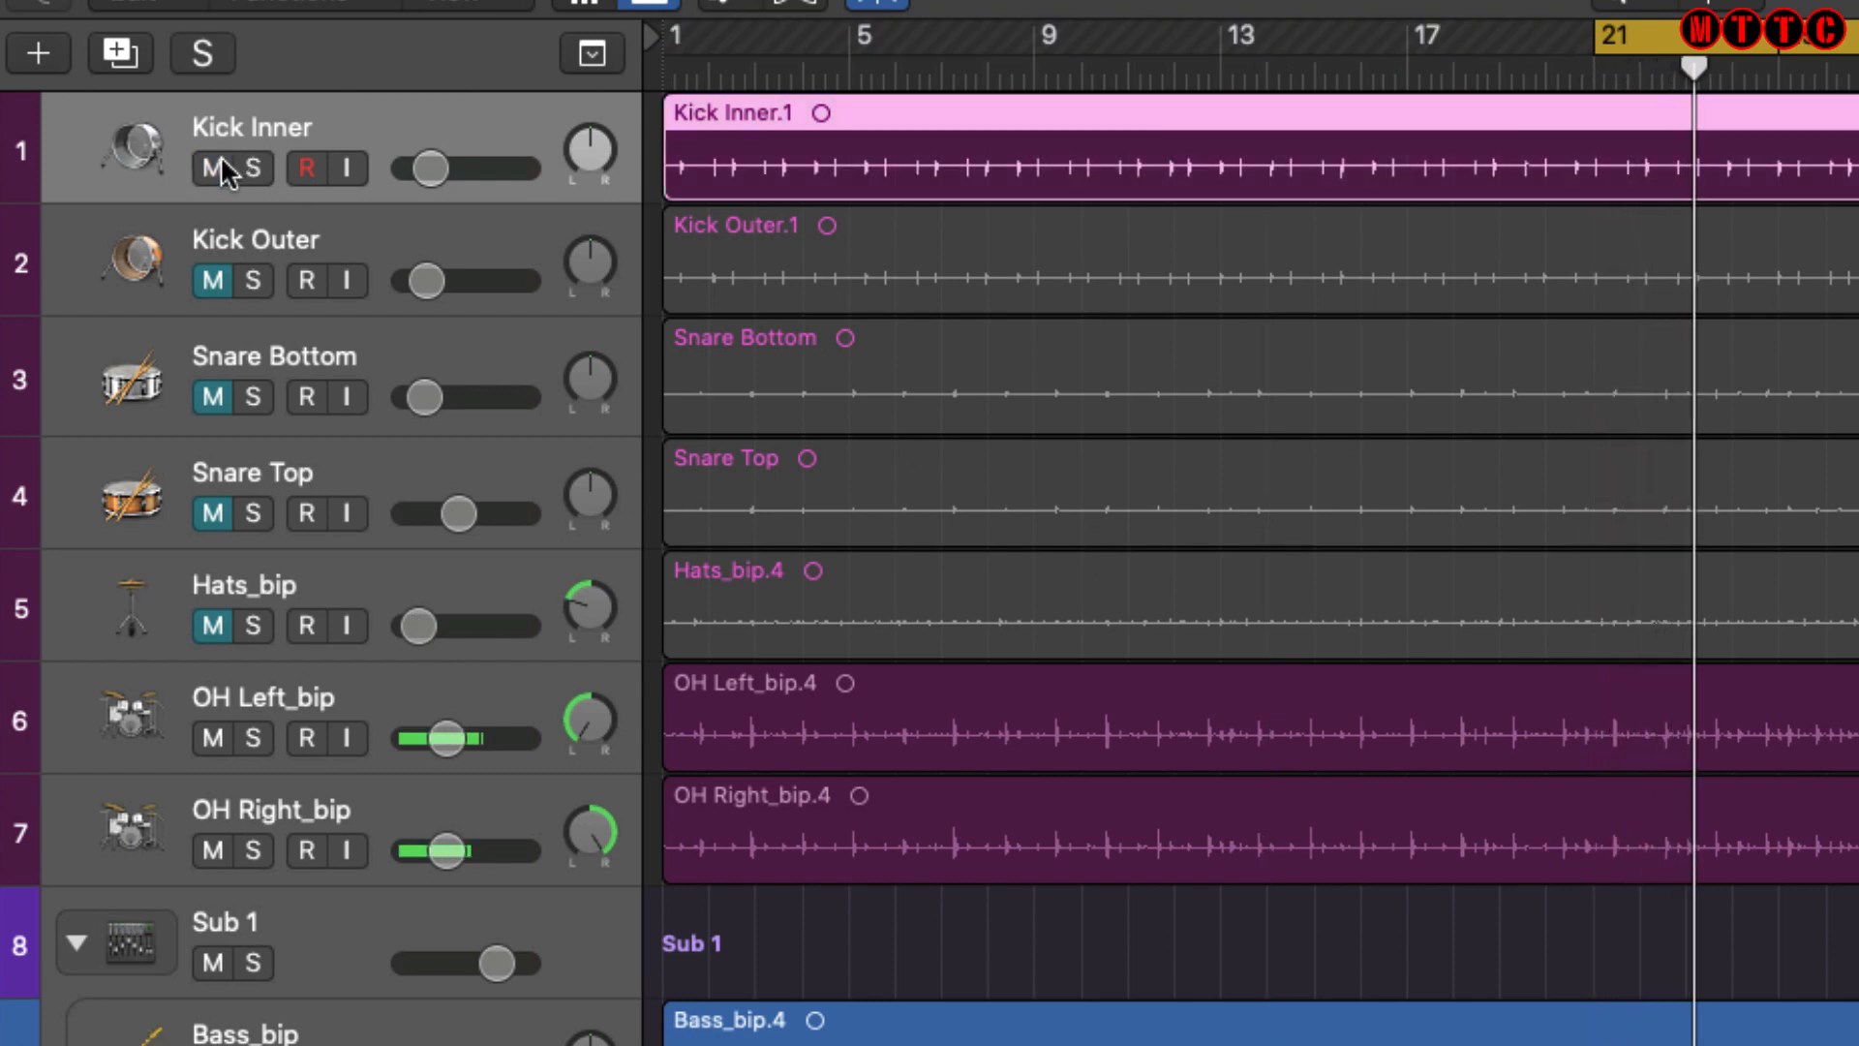
pyautogui.click(213, 281)
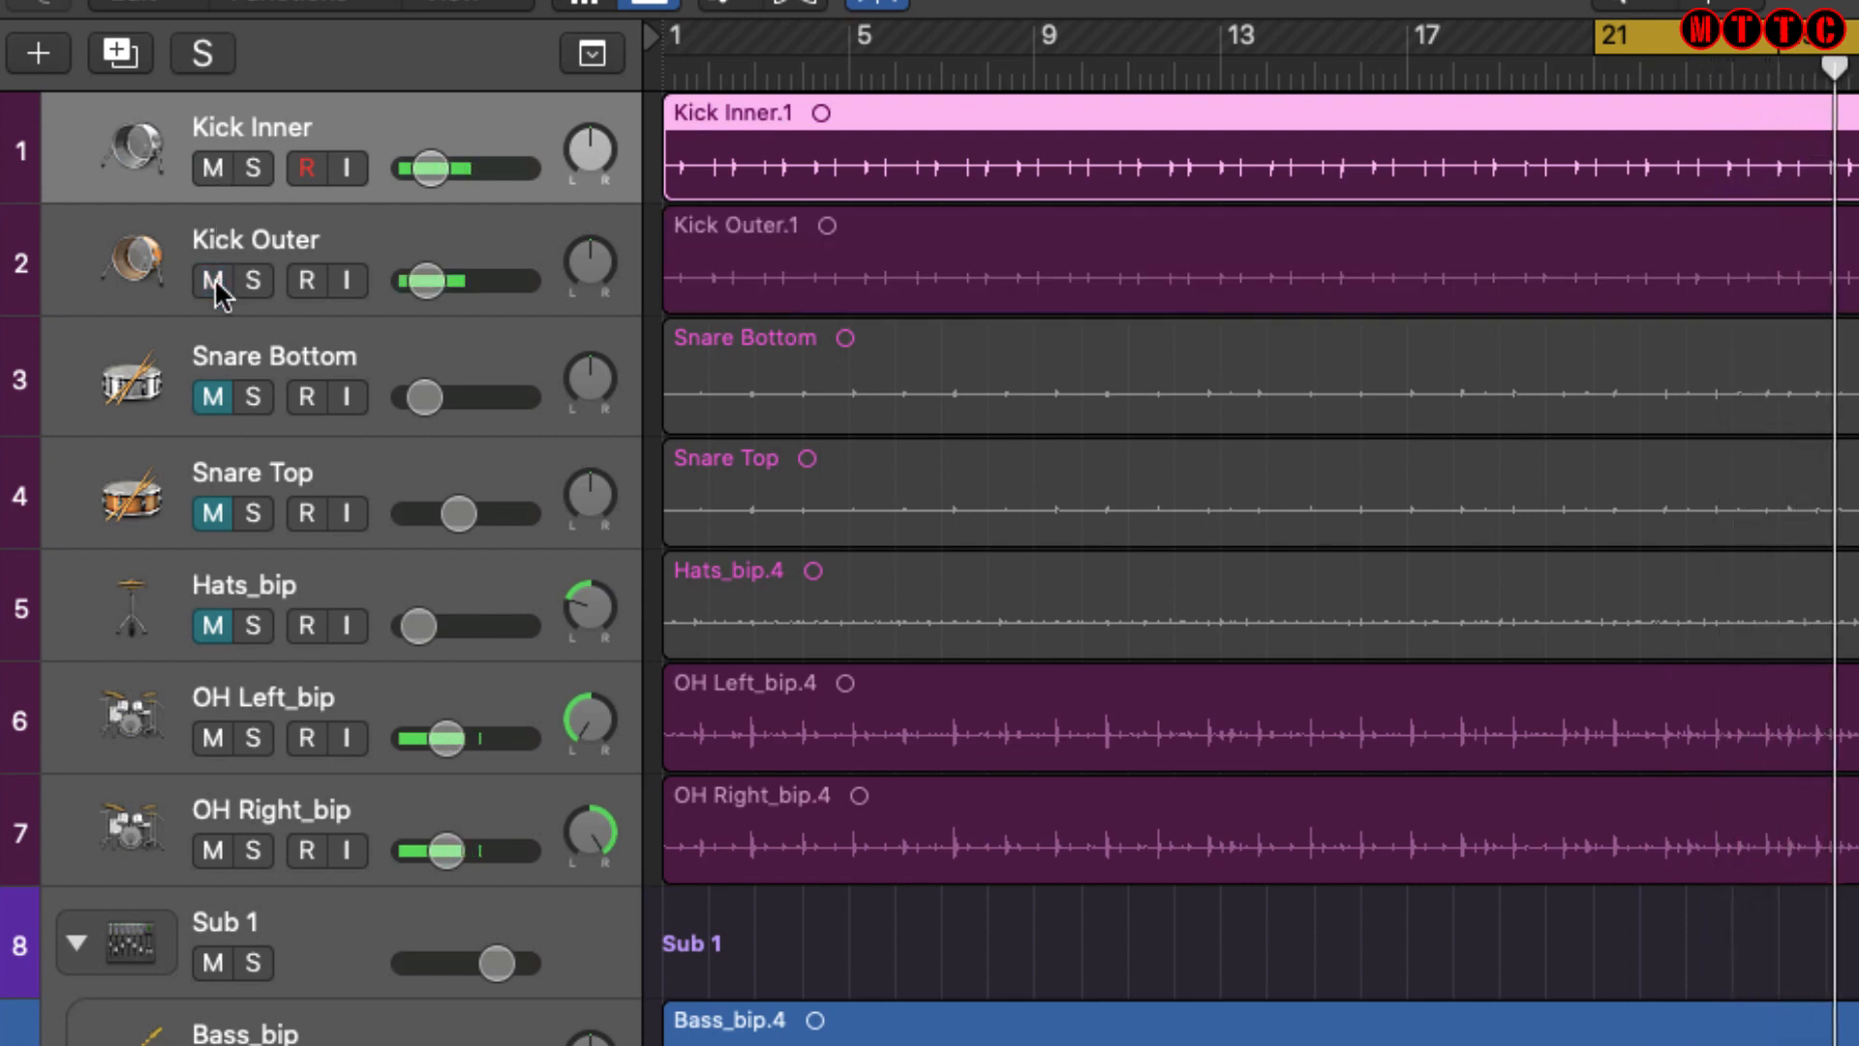
pyautogui.click(214, 398)
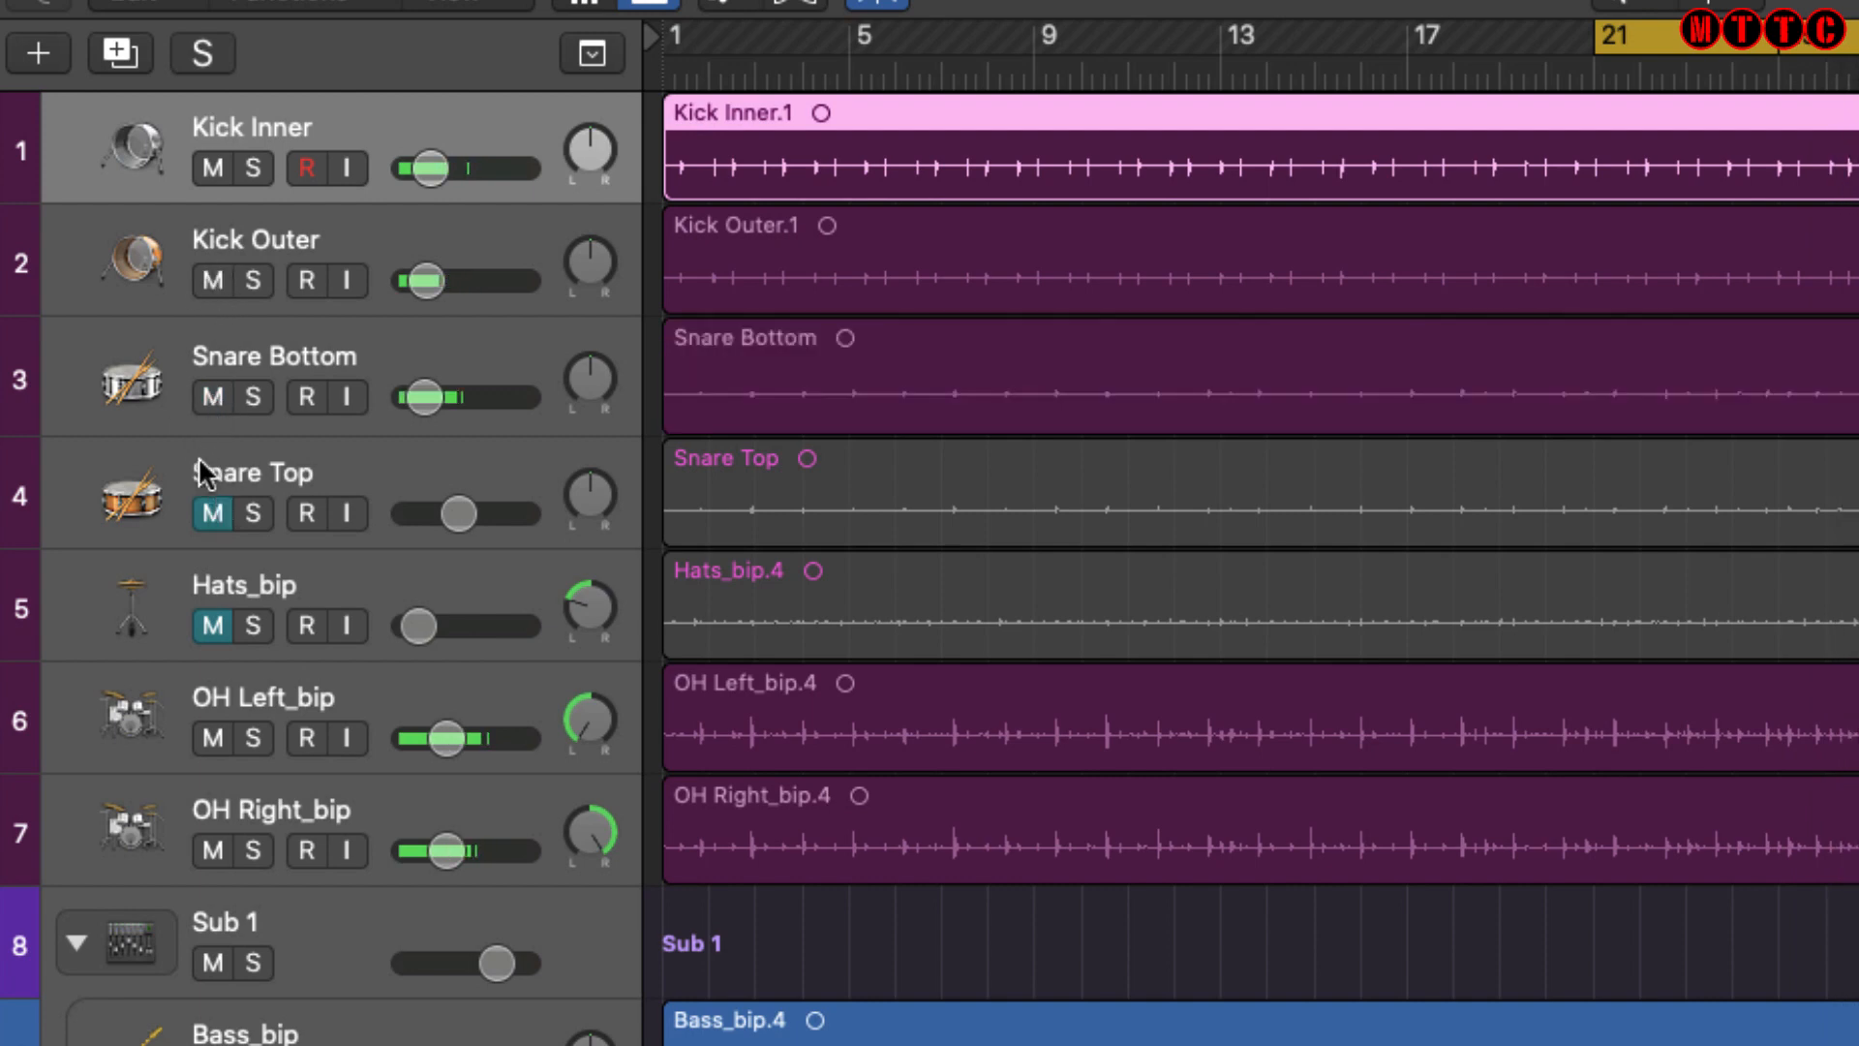
pyautogui.click(213, 514)
pyautogui.click(215, 624)
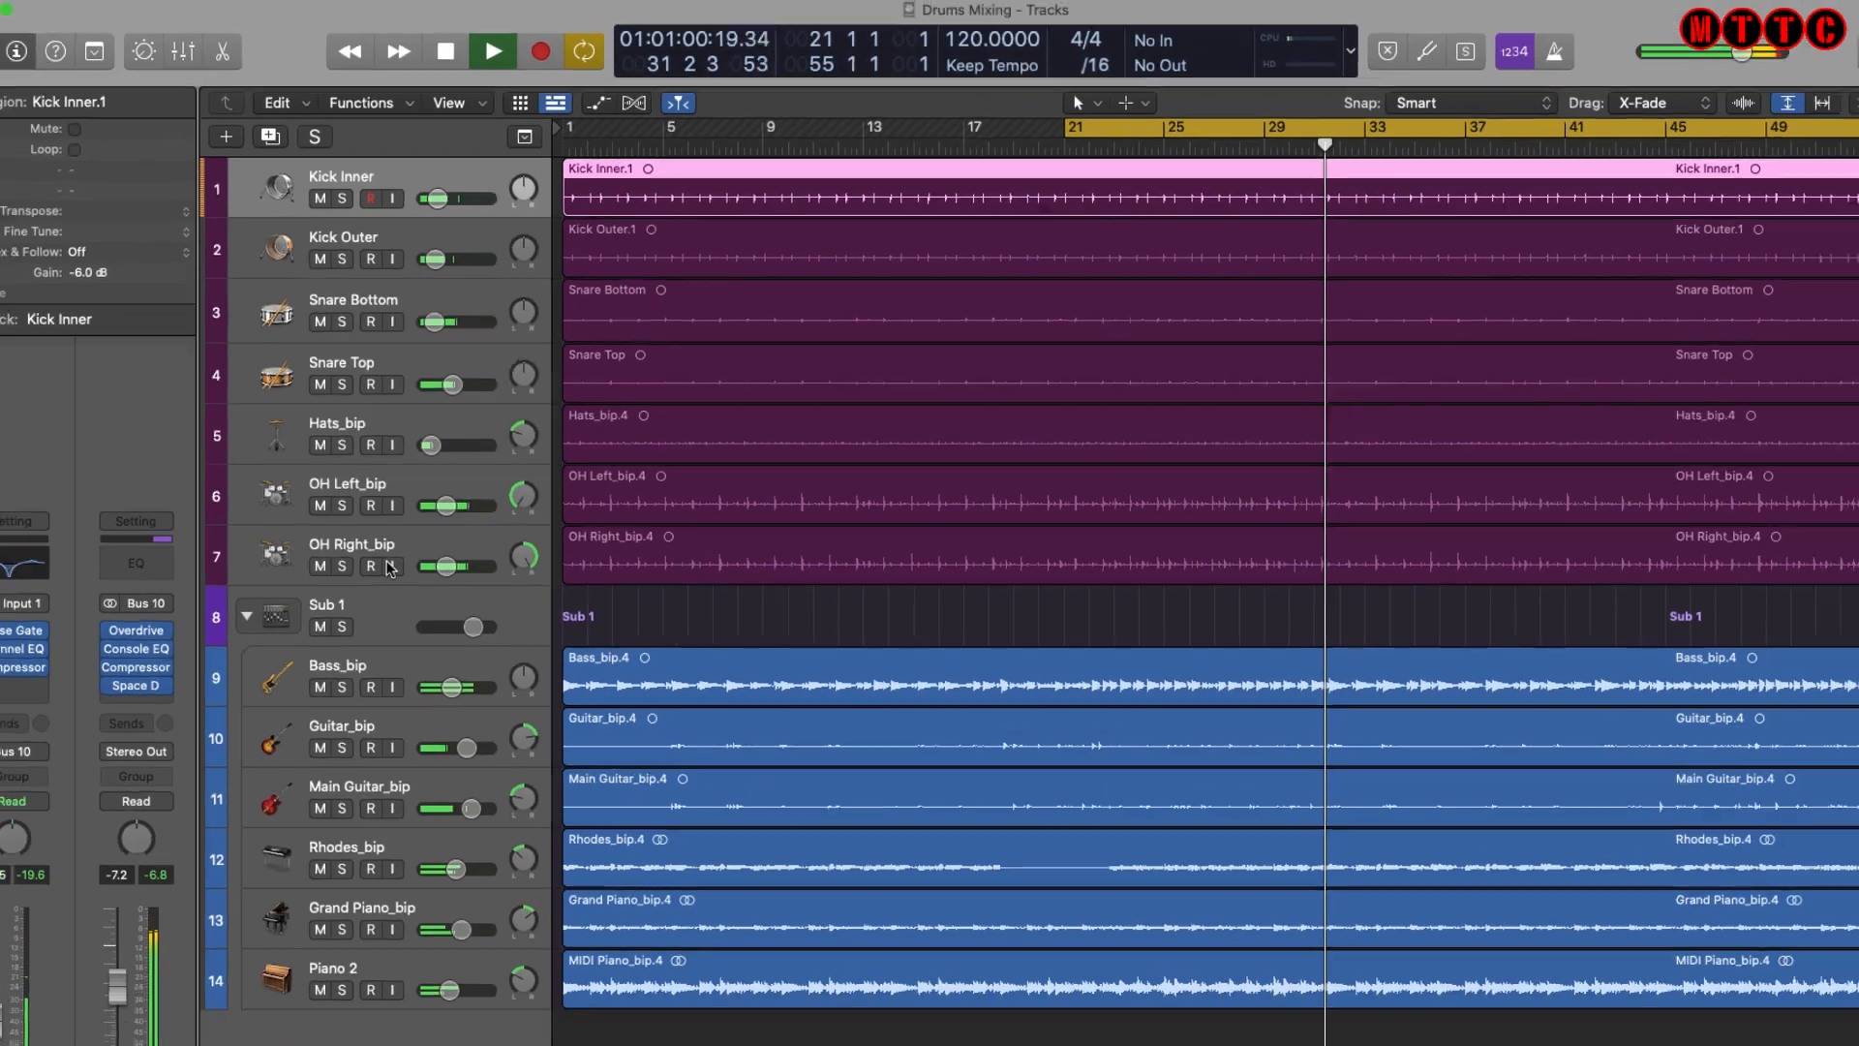
# Show the mixer, select the seven drum channel strips from Kick Inner to OH Right_bip, and stop the playback.
pyautogui.press('x')
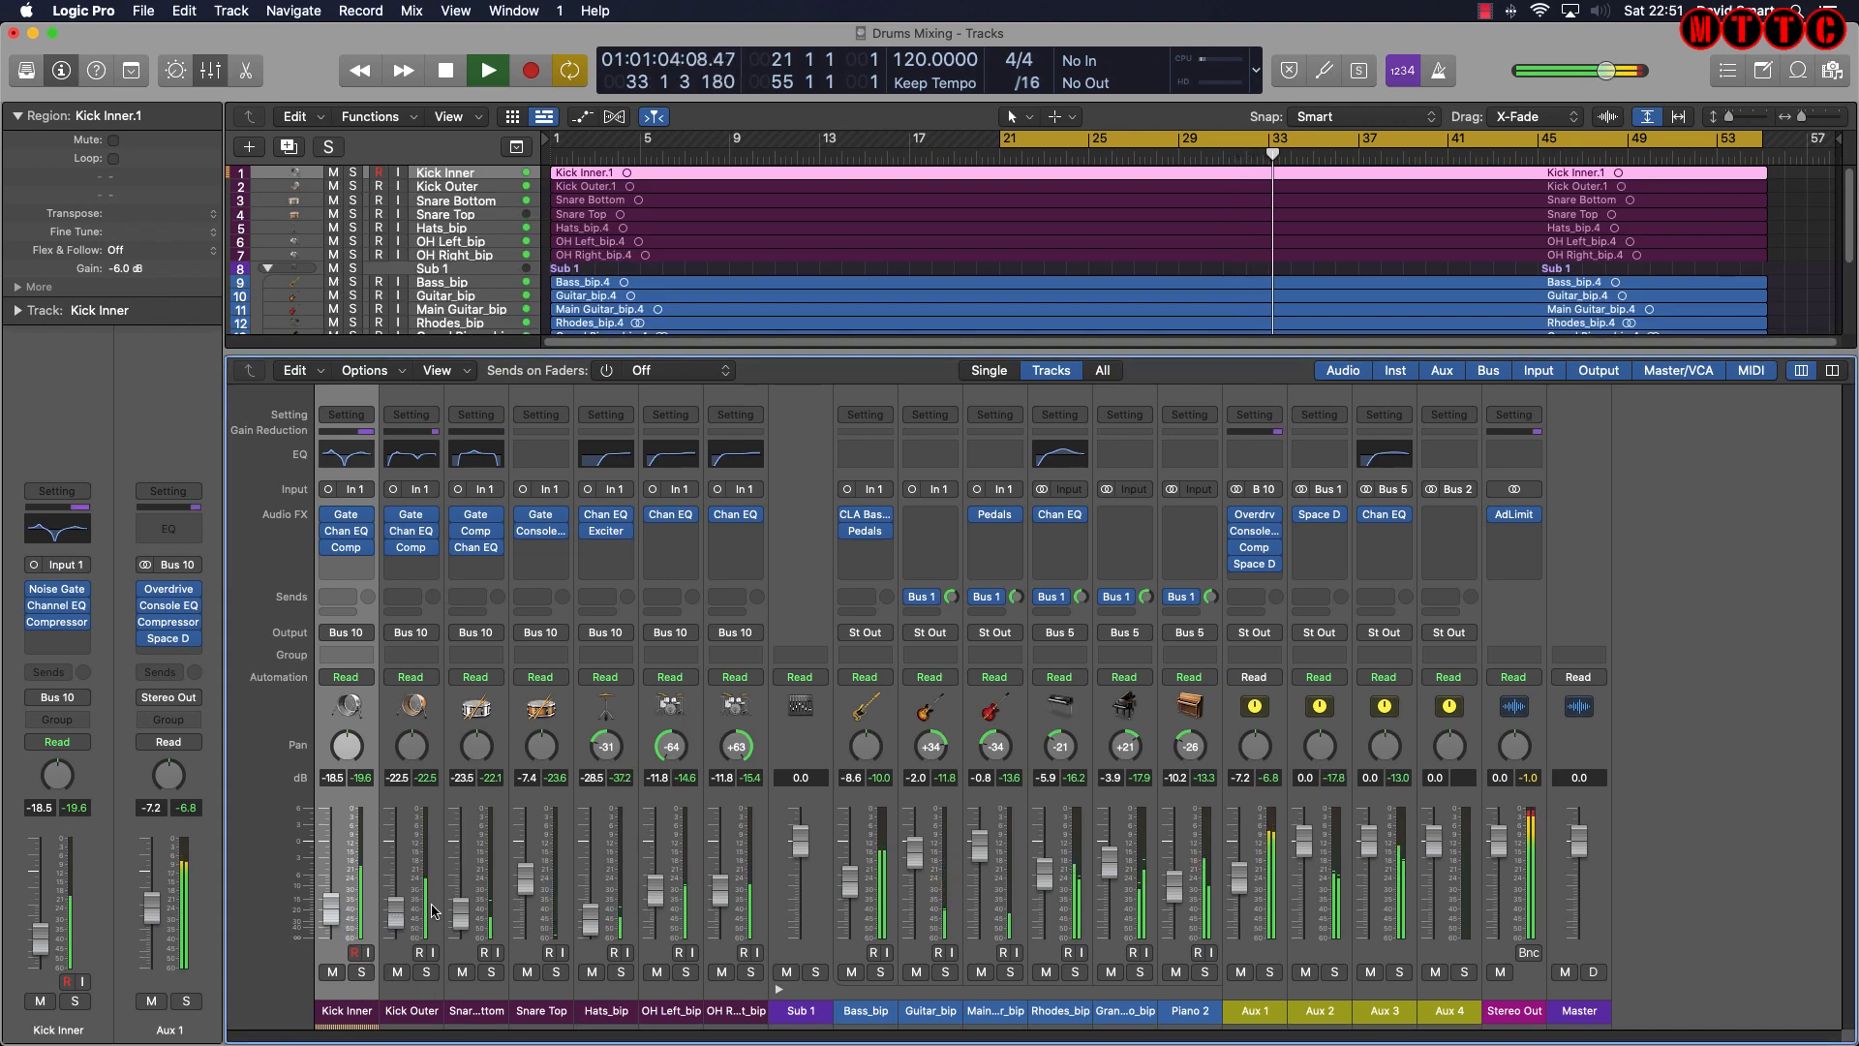
pyautogui.moveTo(365, 1012); pyautogui.dragTo(717, 1013)
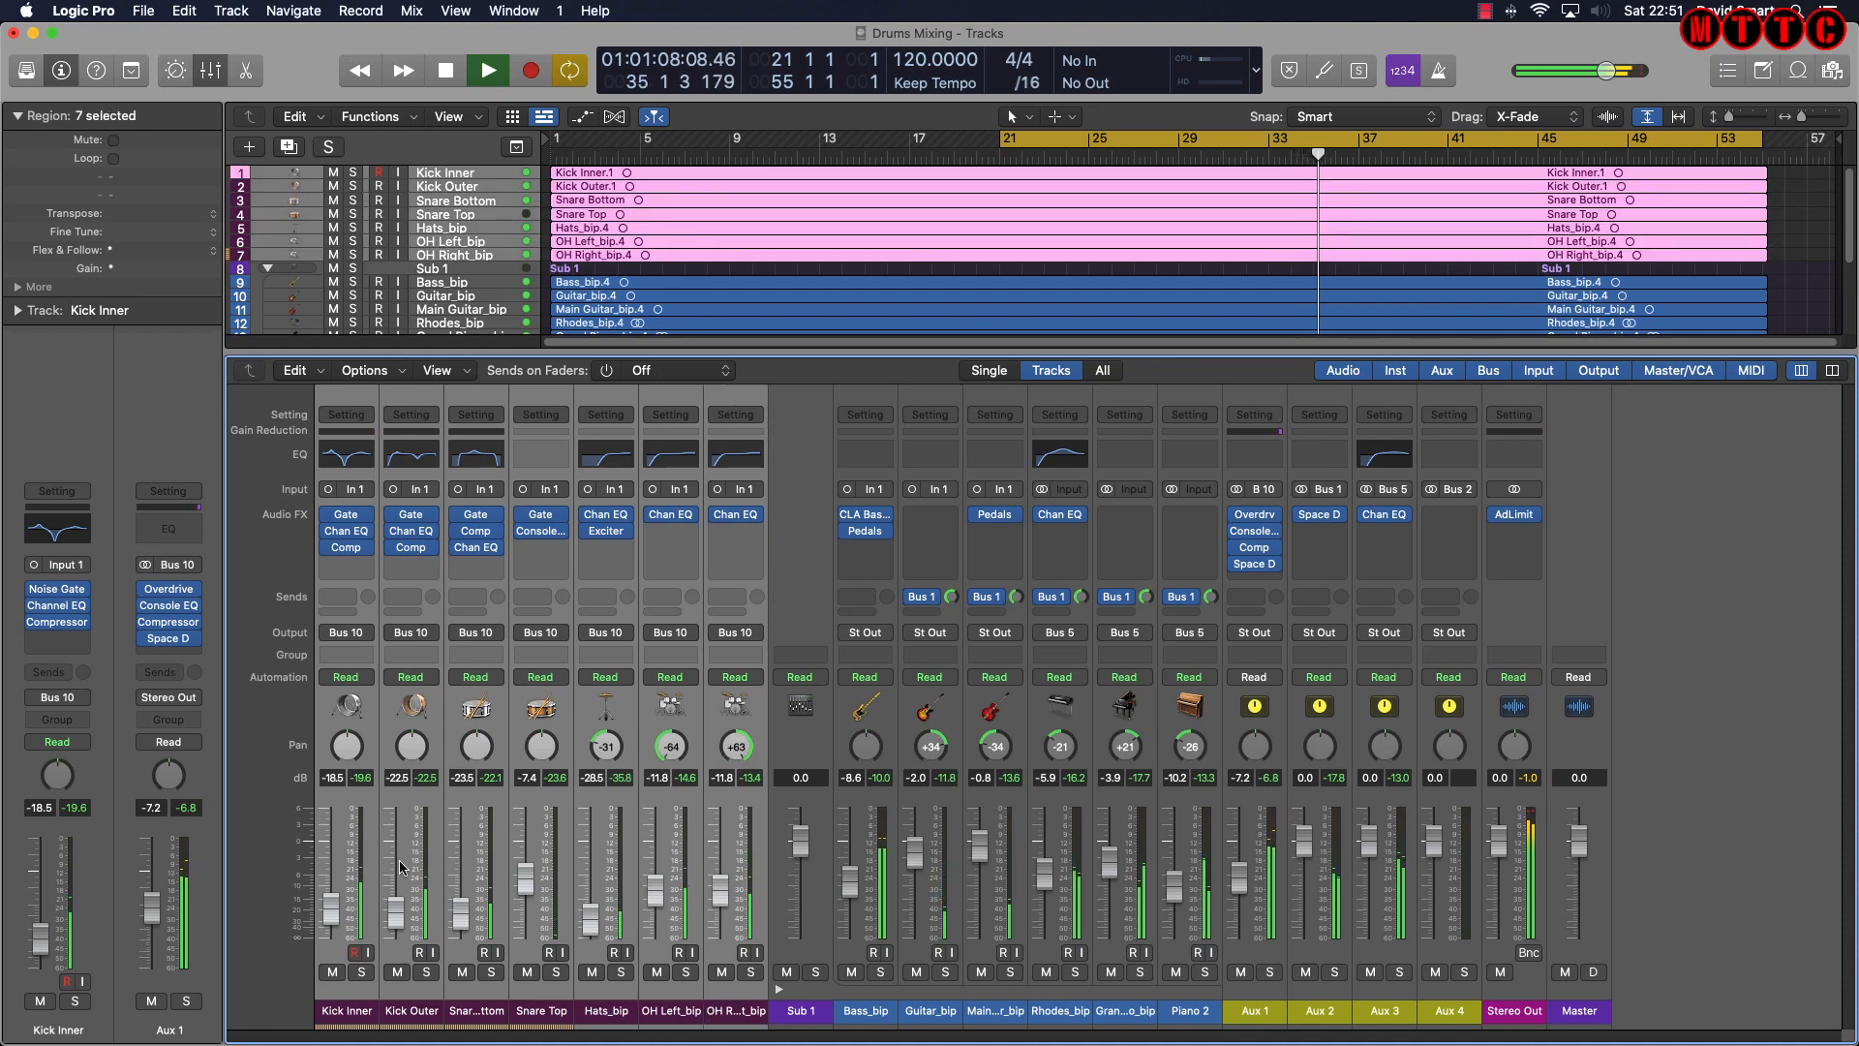
pyautogui.press('space')
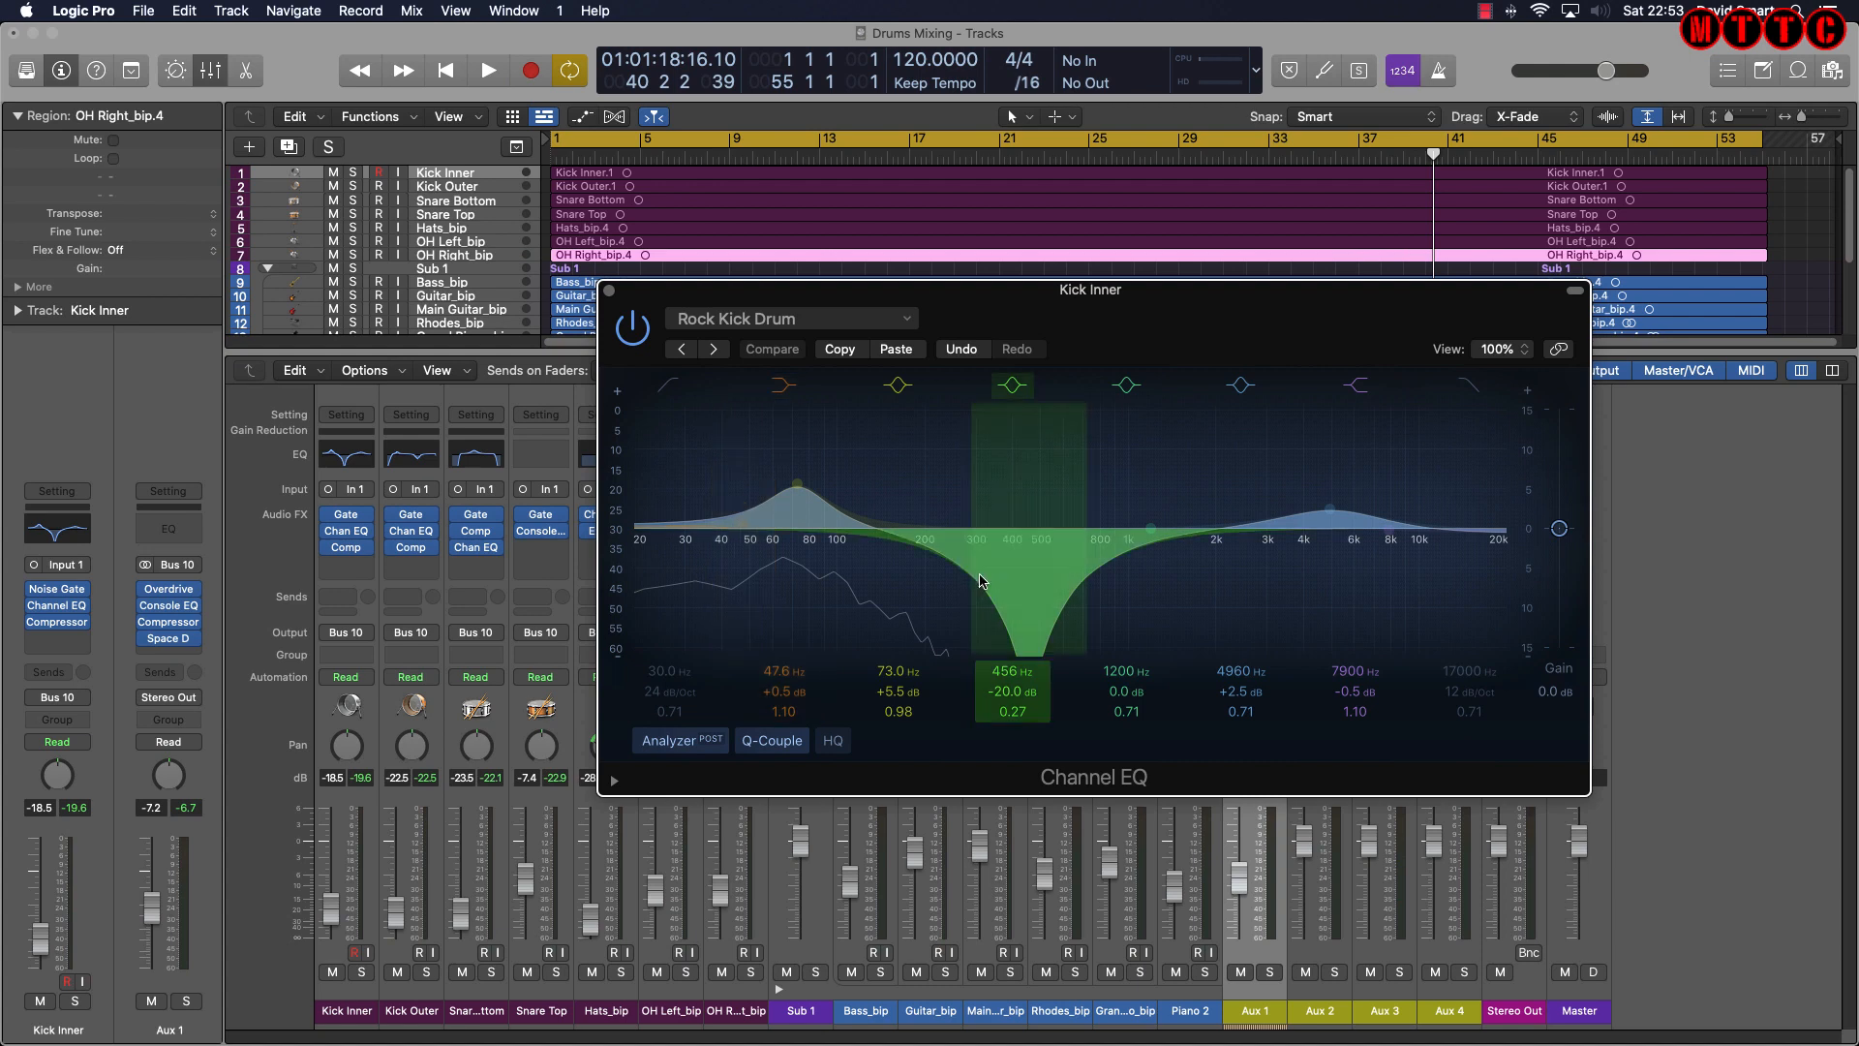
# Close the Kick Inner Channel EQ and review the Snare Top Vintage Console EQ and the Hats_bip Exciter.
pyautogui.click(609, 290)
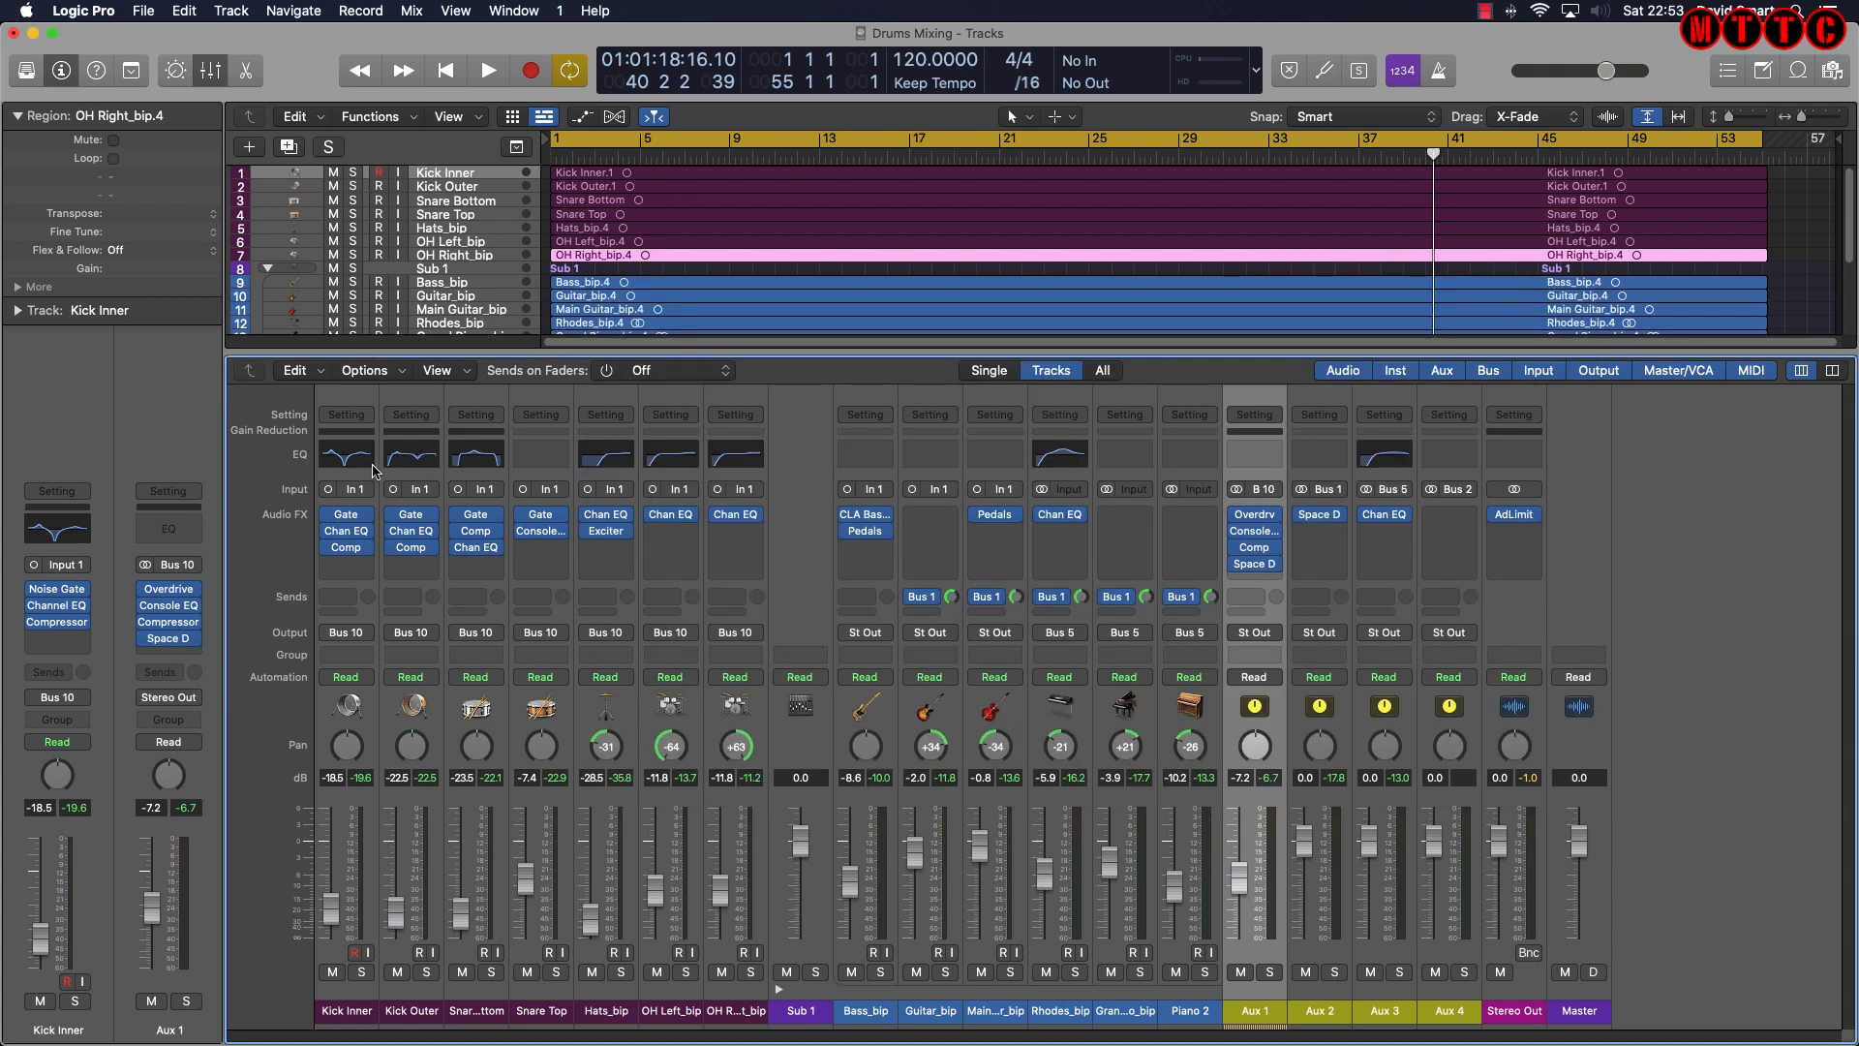
pyautogui.click(540, 531)
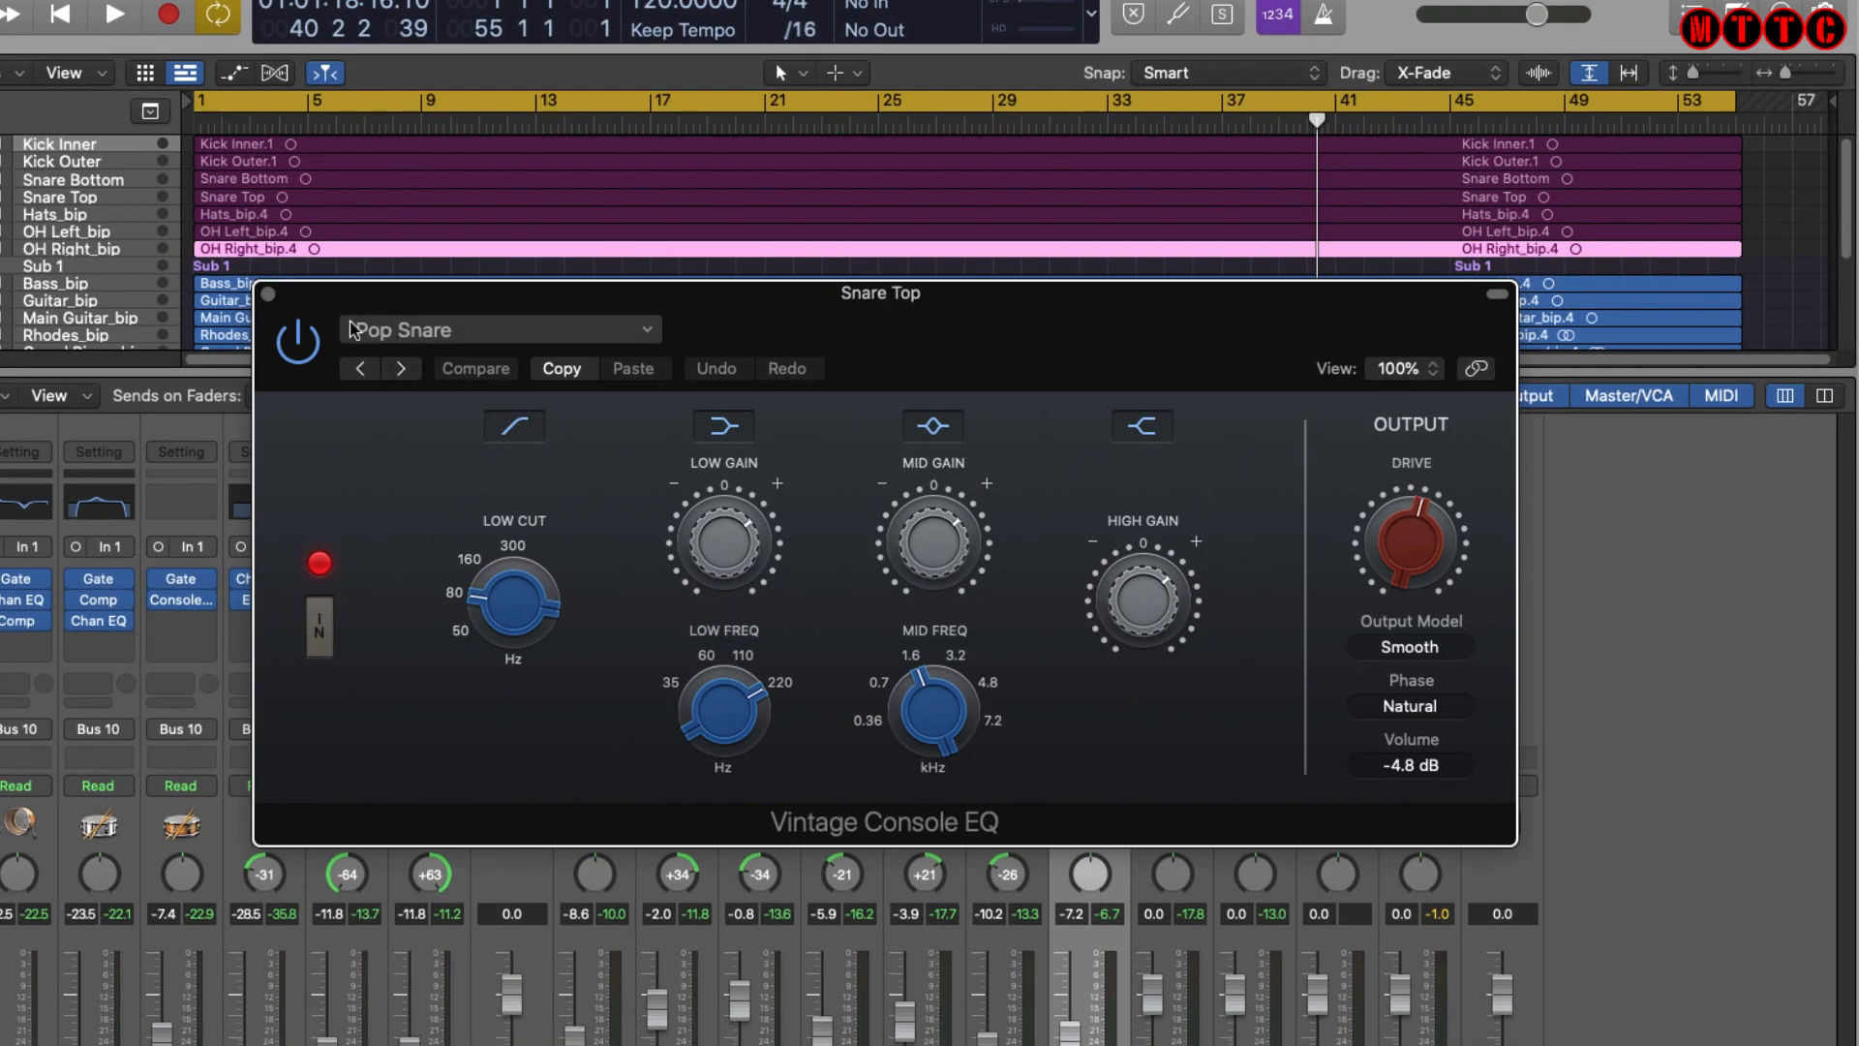
pyautogui.click(271, 300)
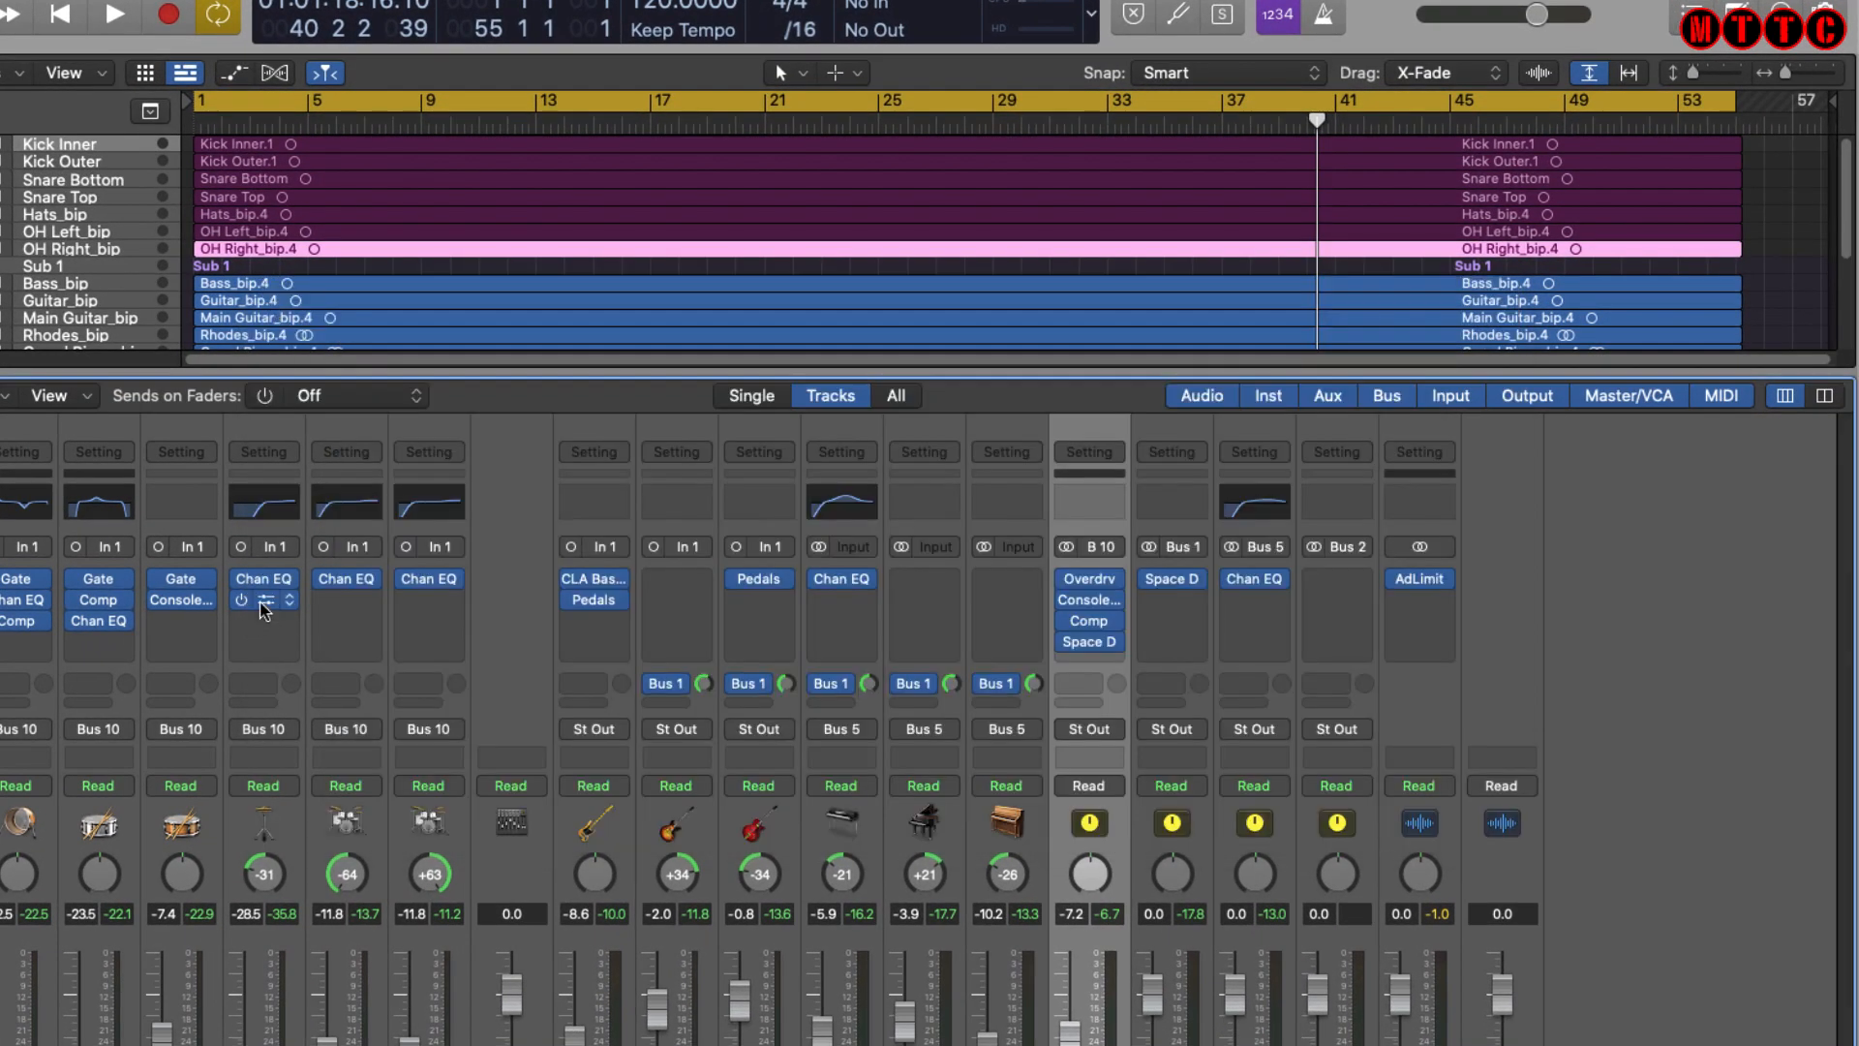
pyautogui.click(259, 599)
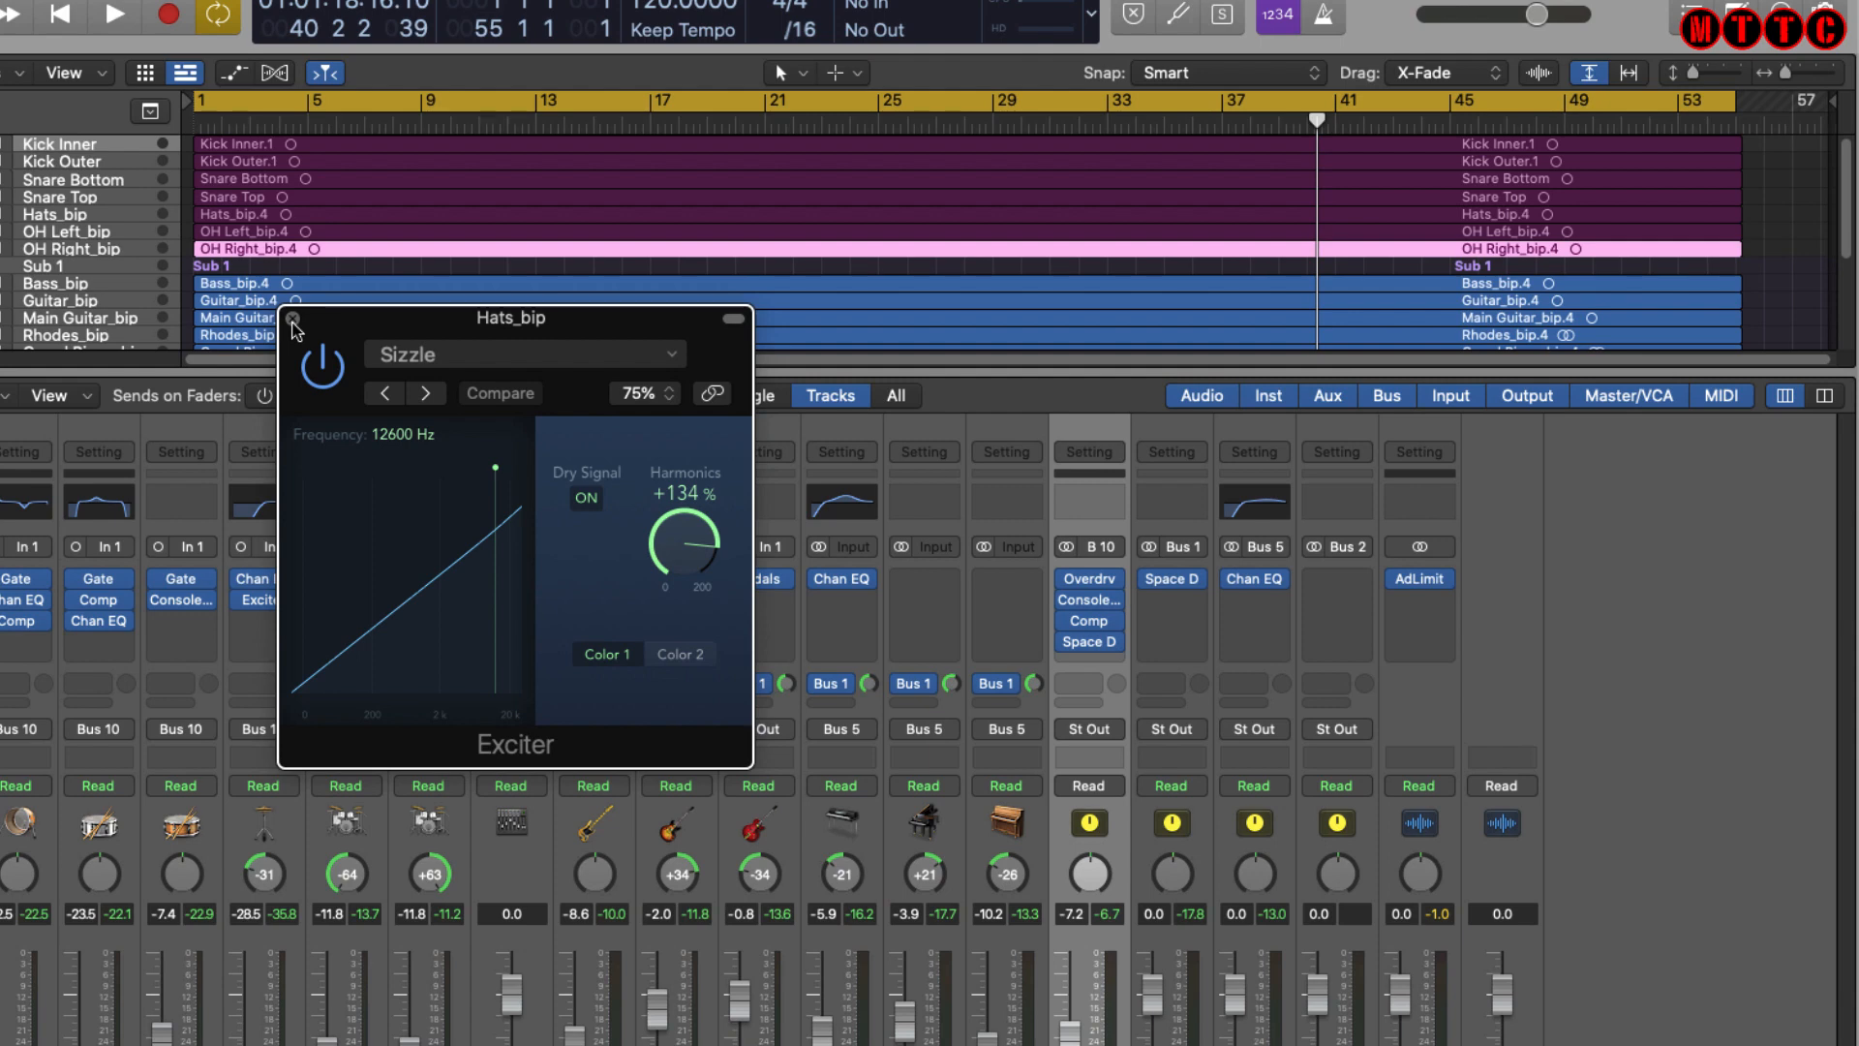
pyautogui.click(292, 321)
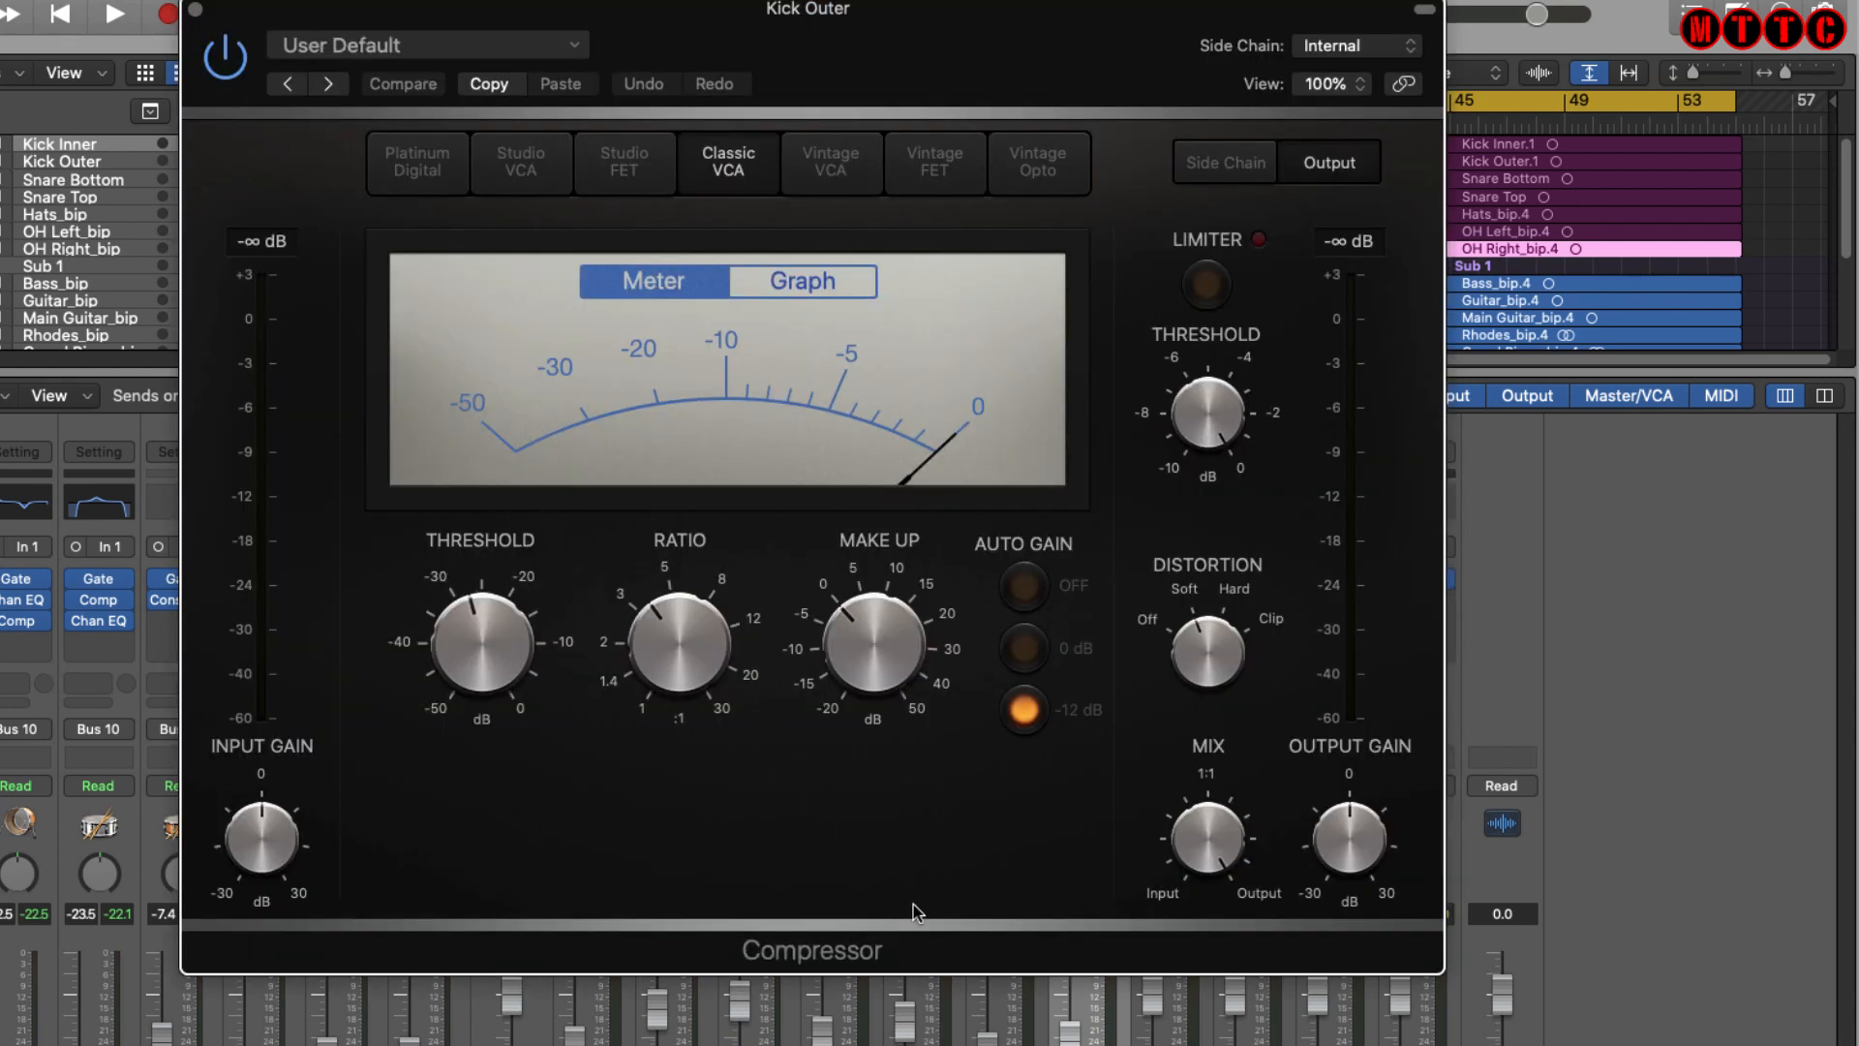